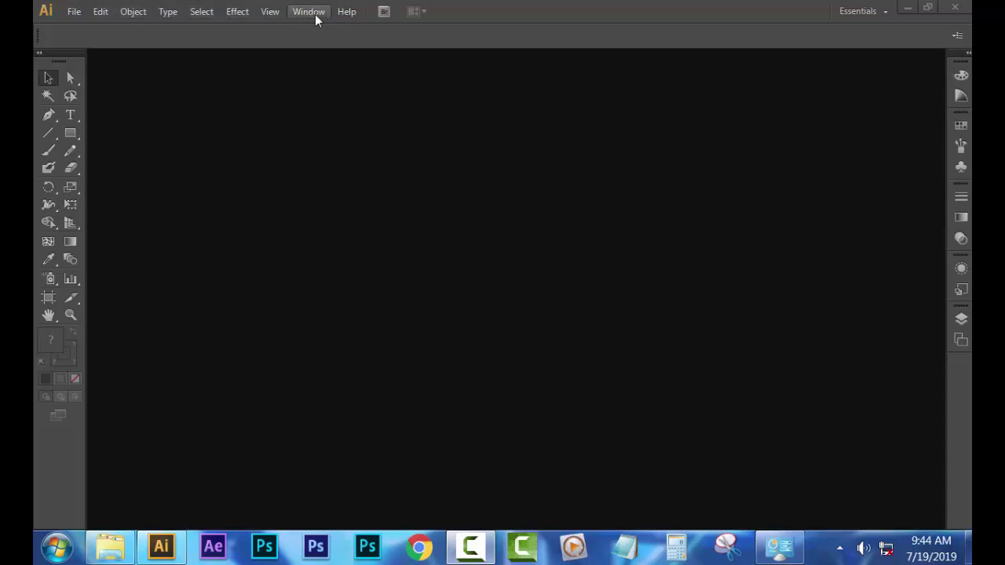
# Browse the File, Object, Type, Select and Effect menus to review their commands.
pyautogui.click(74, 15)
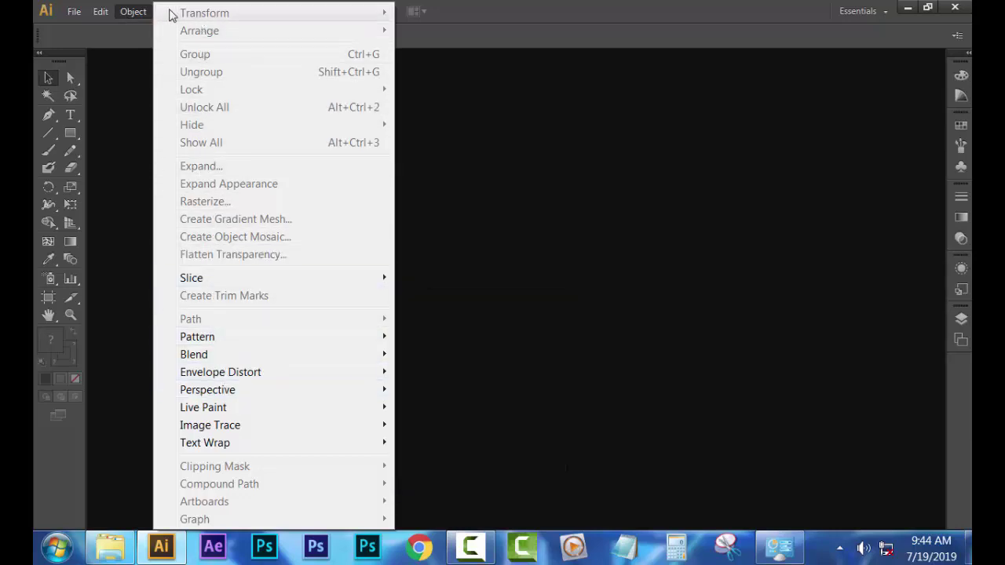
pyautogui.click(131, 36)
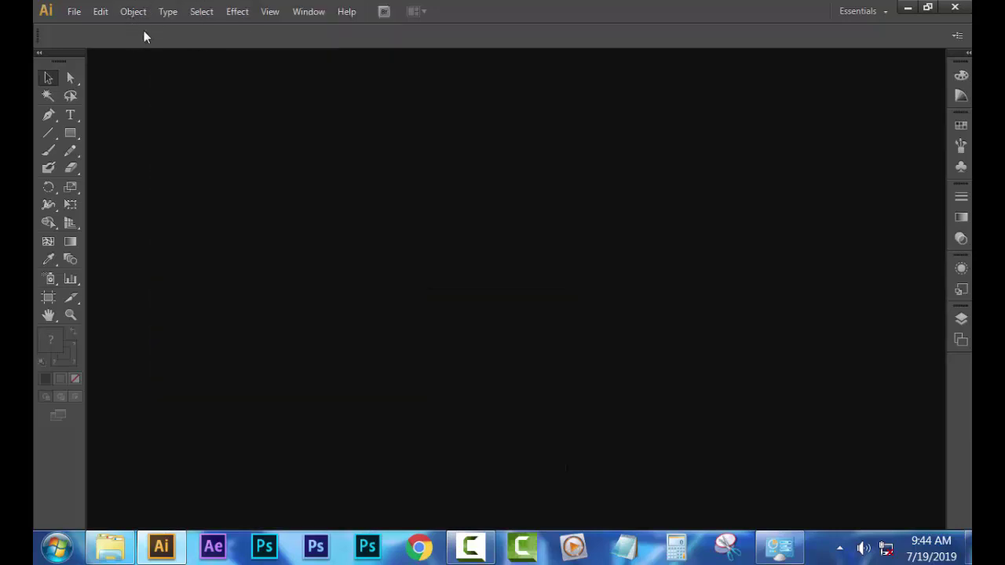
pyautogui.click(166, 14)
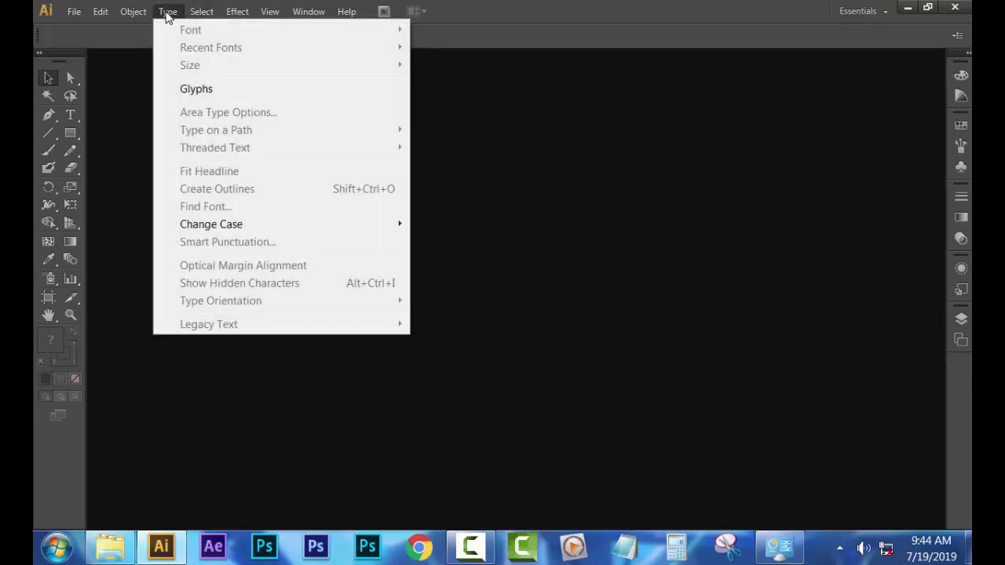
pyautogui.click(167, 14)
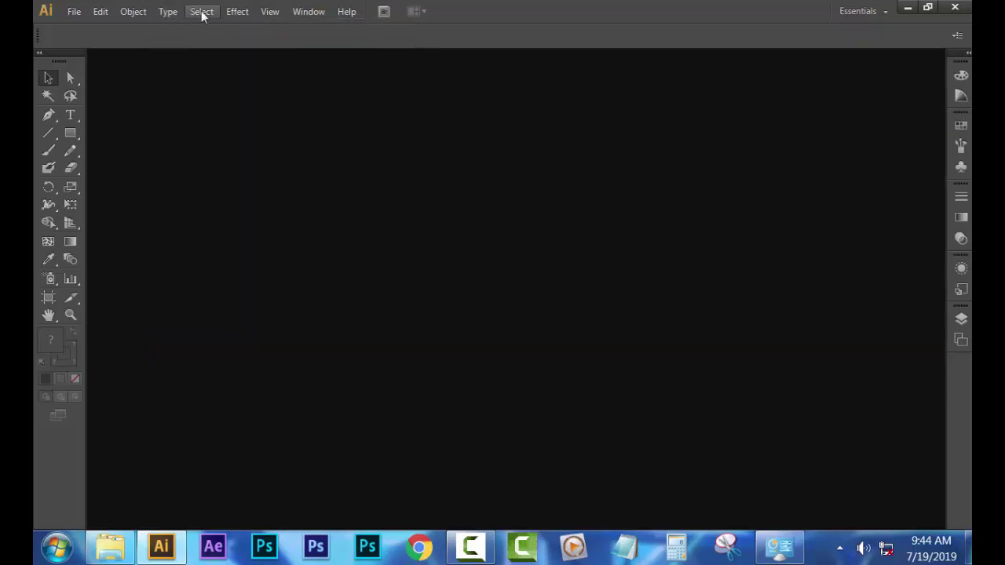
pyautogui.click(201, 14)
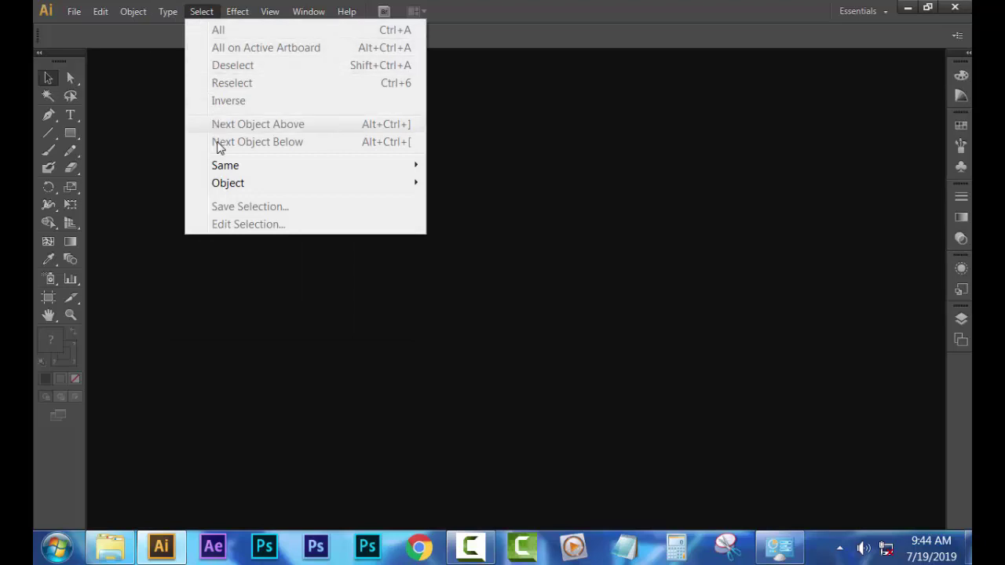
pyautogui.click(202, 15)
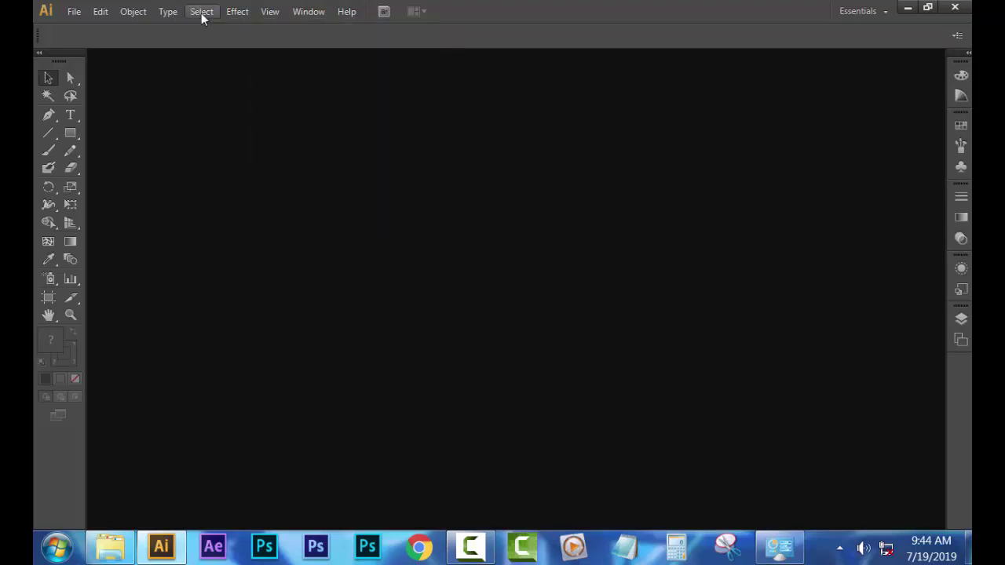
pyautogui.click(235, 14)
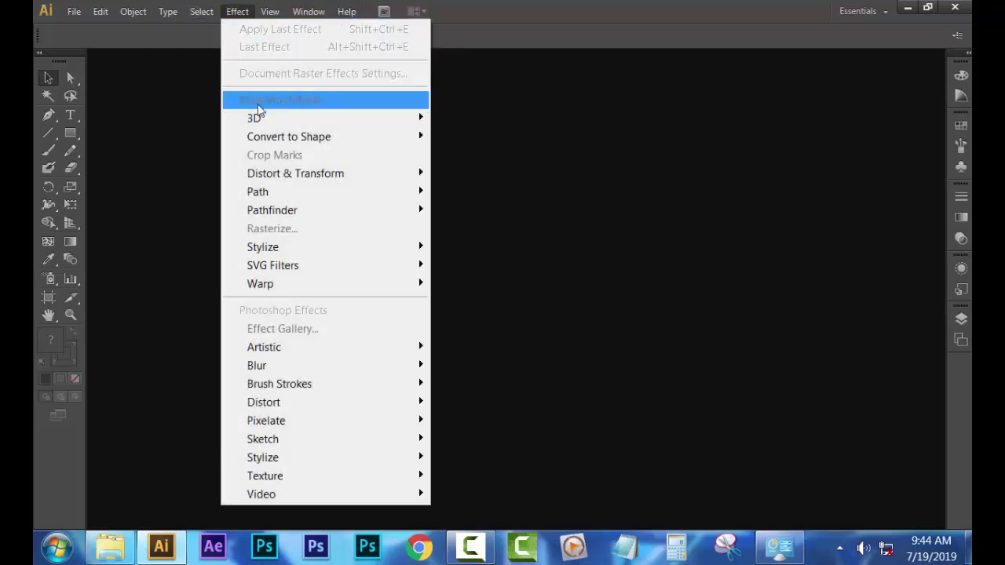
pyautogui.moveTo(269, 12)
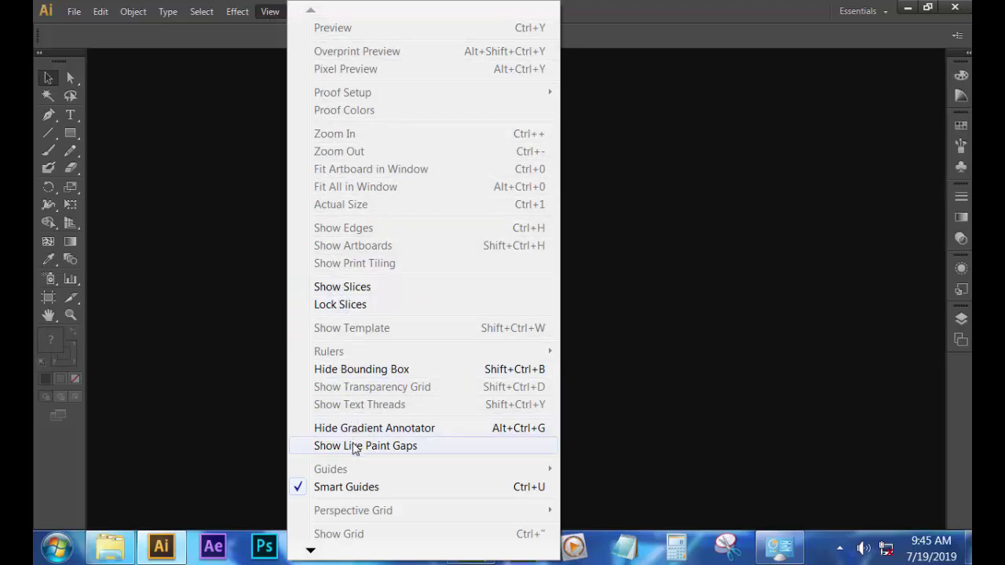
# Close the View menu and display the Window menu's list of panels.
pyautogui.click(275, 17)
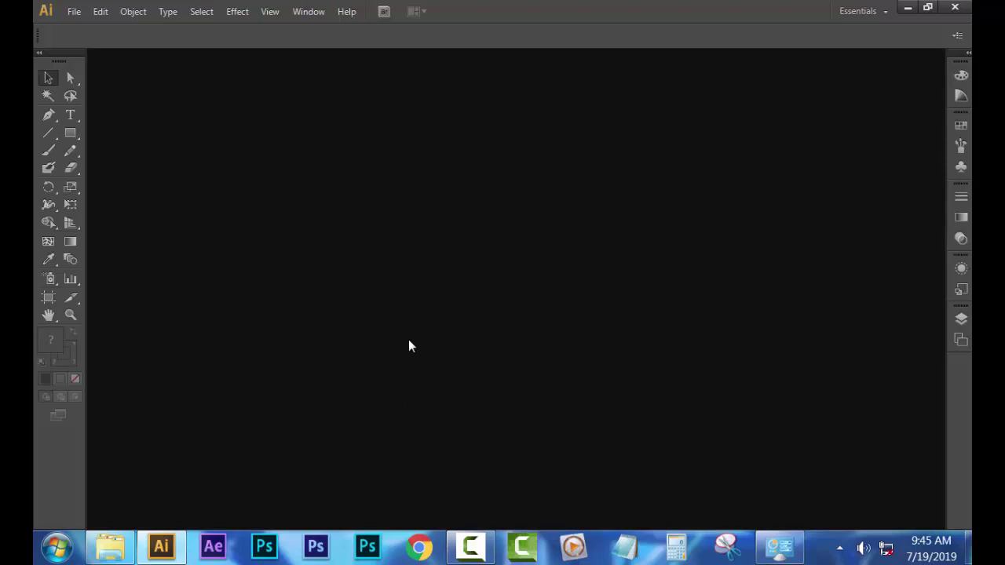
pyautogui.click(299, 17)
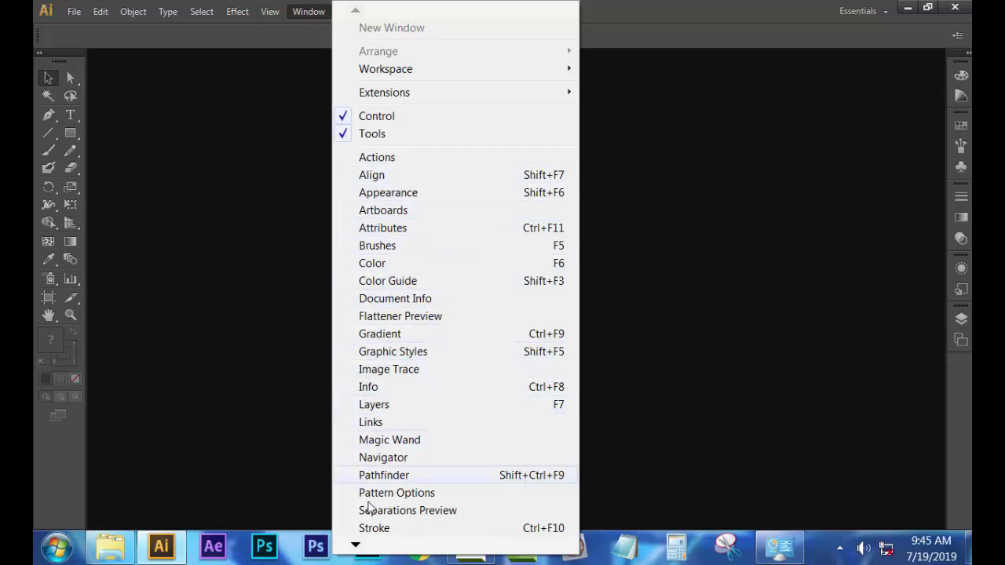
pyautogui.moveTo(356, 545)
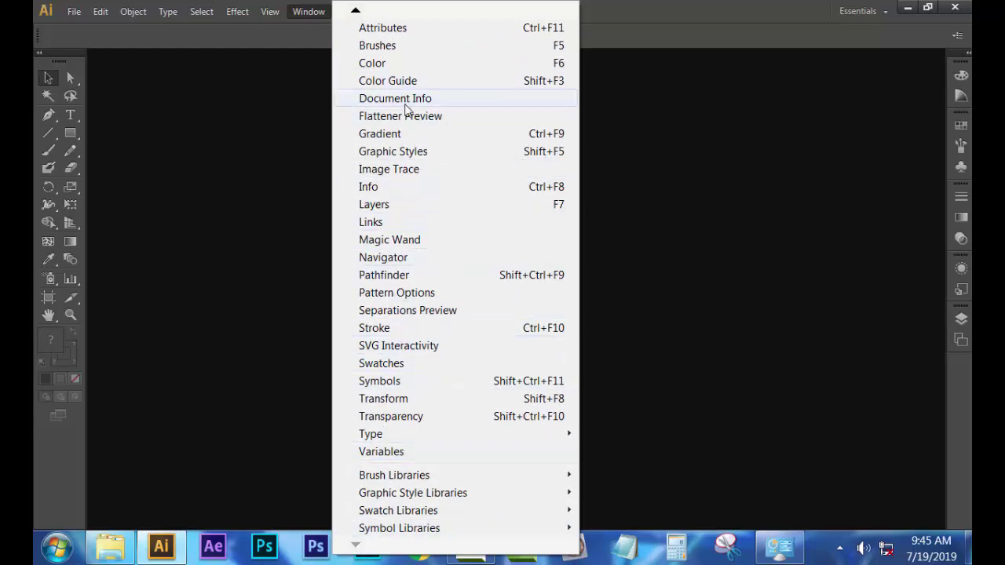
# Open the Navigator panel, move it to the upper right, close it, then check the Help menu.
pyautogui.click(389, 263)
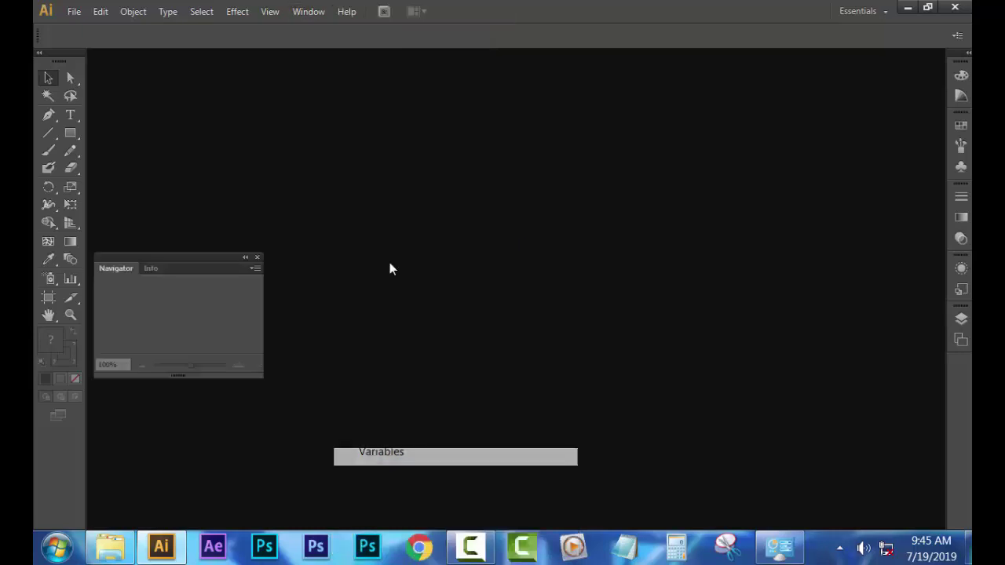
pyautogui.moveTo(208, 274); pyautogui.dragTo(846, 161)
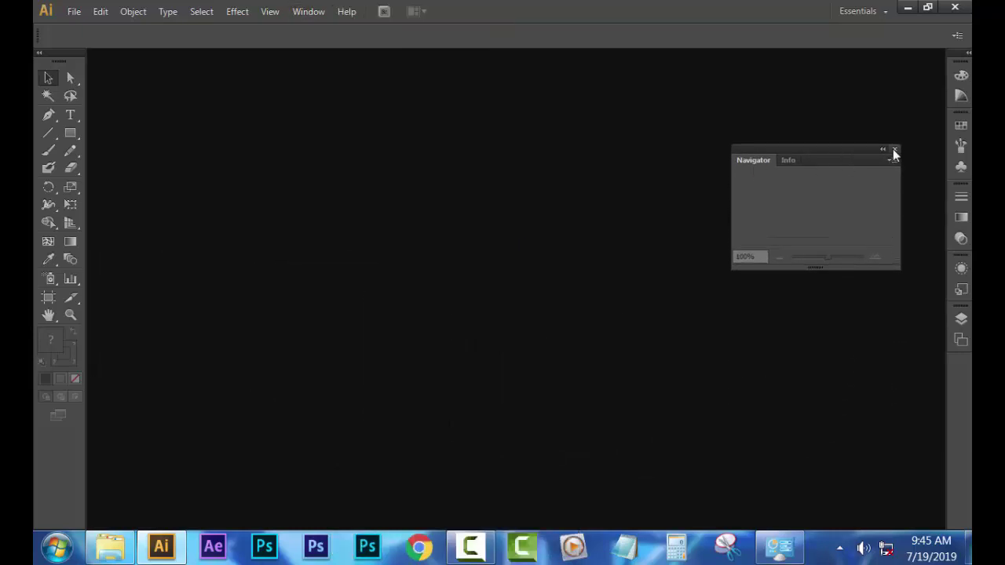
pyautogui.click(894, 149)
pyautogui.click(359, 10)
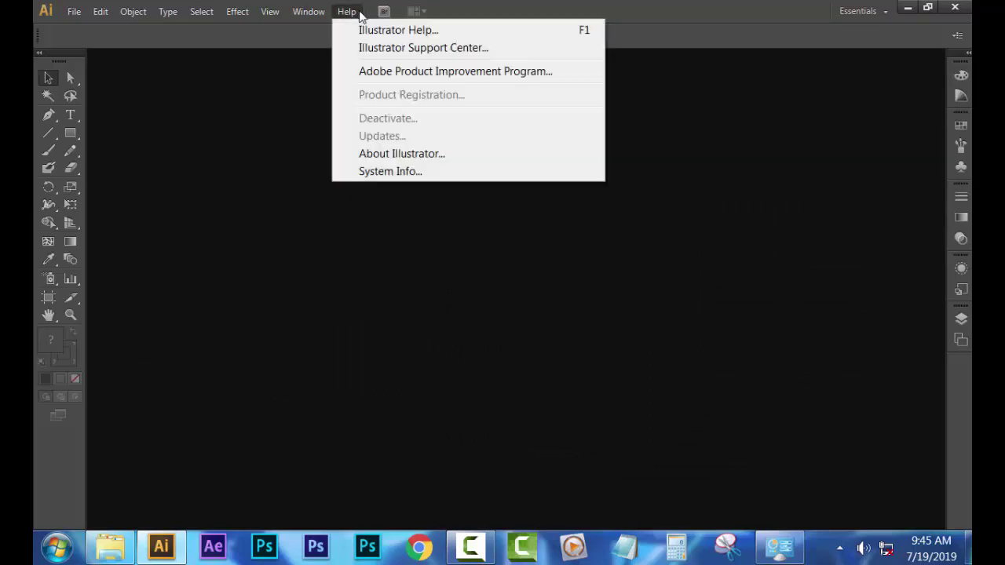
pyautogui.click(363, 22)
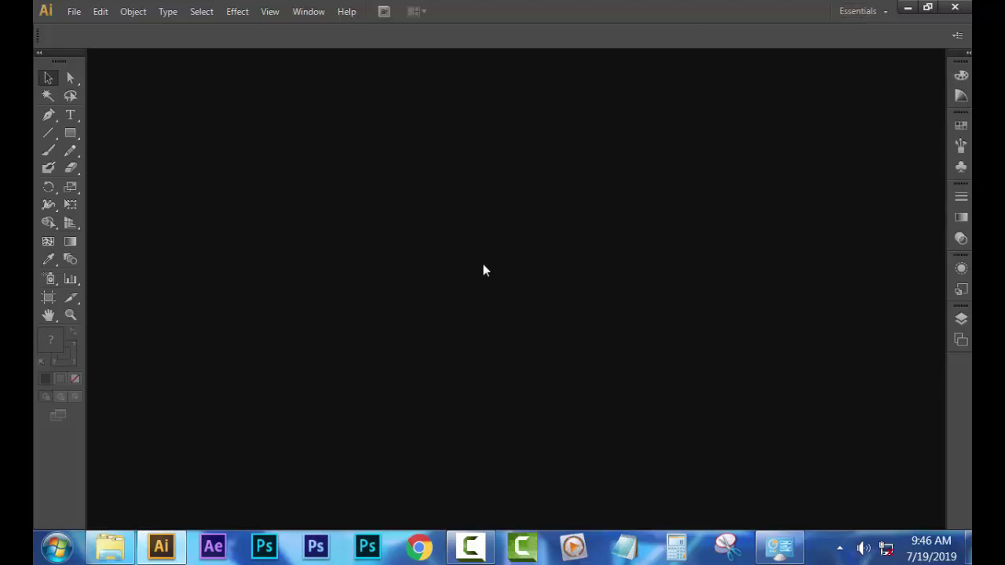
pyautogui.click(863, 11)
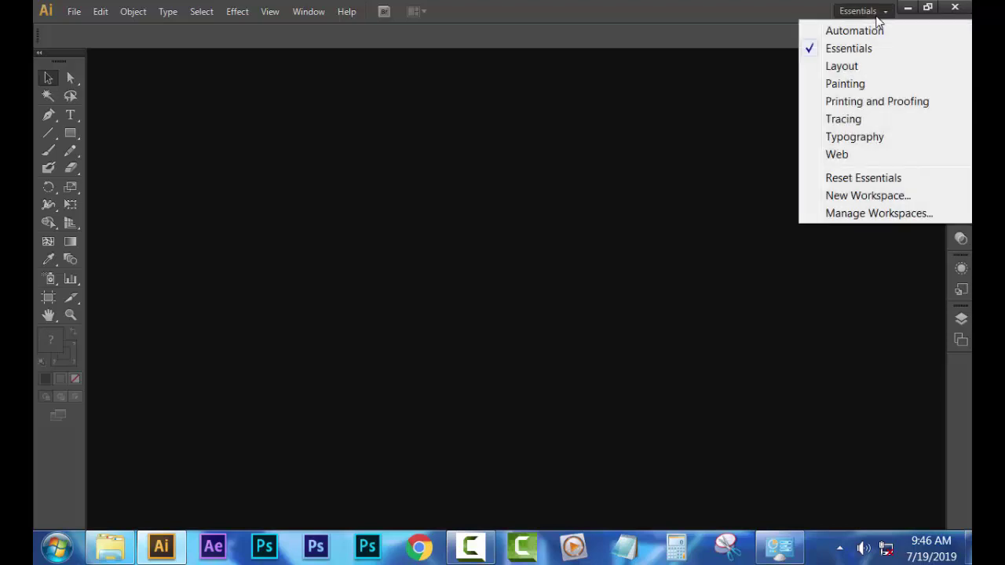
pyautogui.click(881, 34)
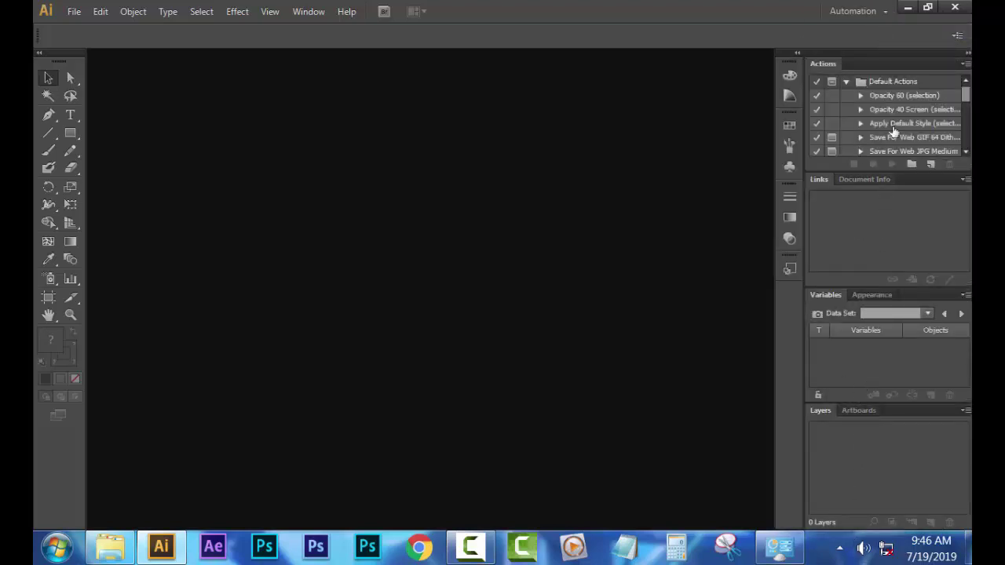
pyautogui.click(849, 410)
pyautogui.click(826, 409)
pyautogui.click(864, 416)
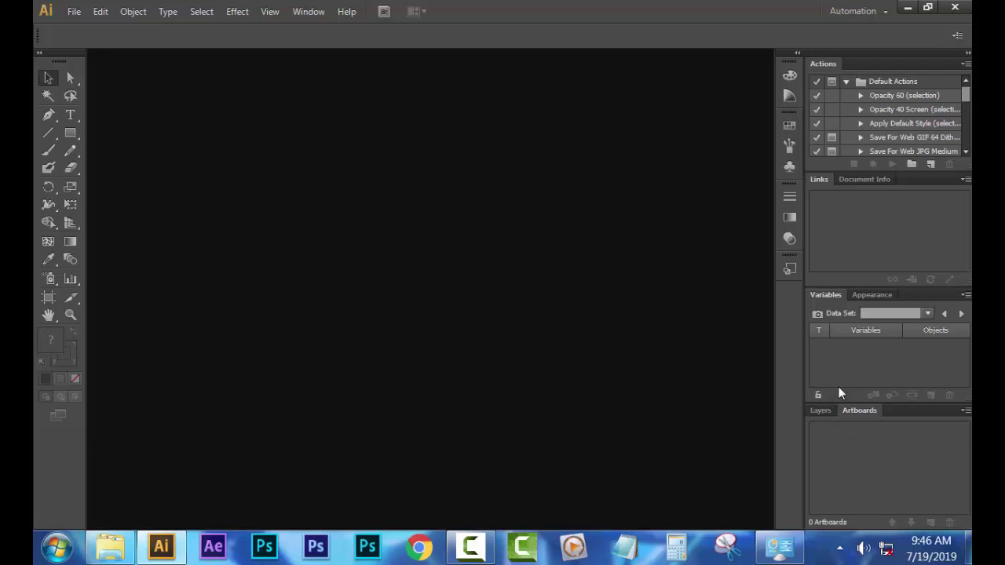
pyautogui.click(874, 295)
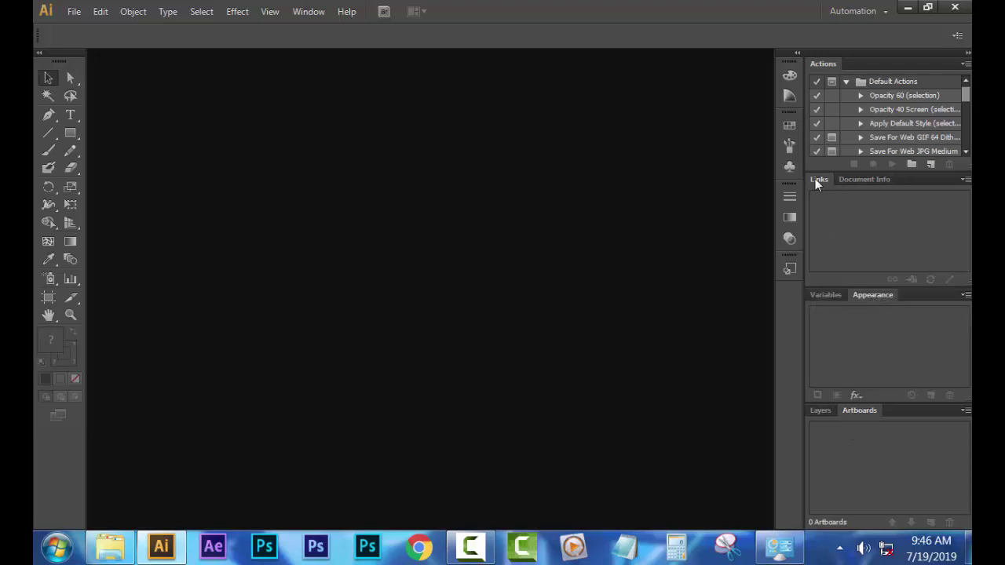
pyautogui.click(854, 180)
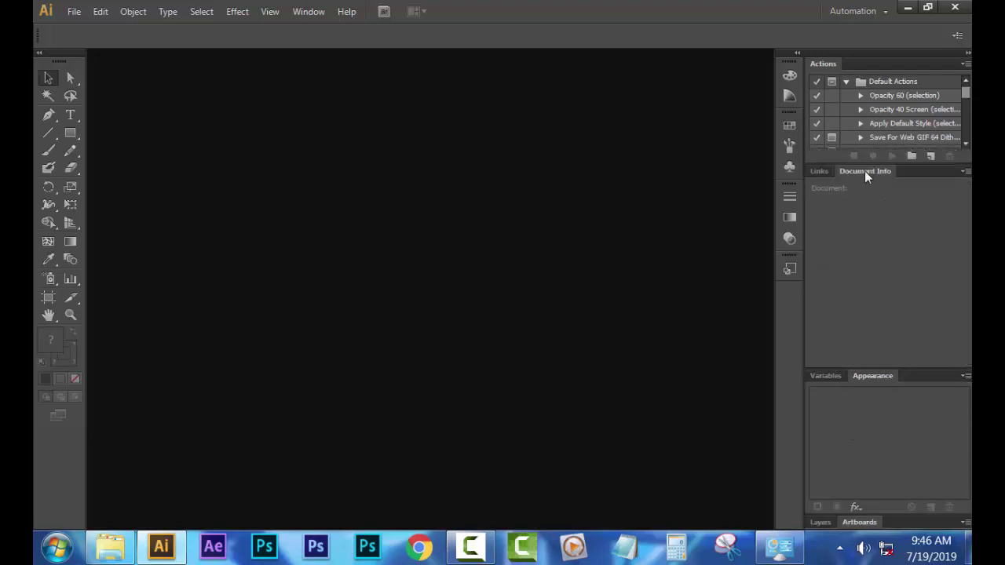
pyautogui.click(853, 12)
pyautogui.click(853, 49)
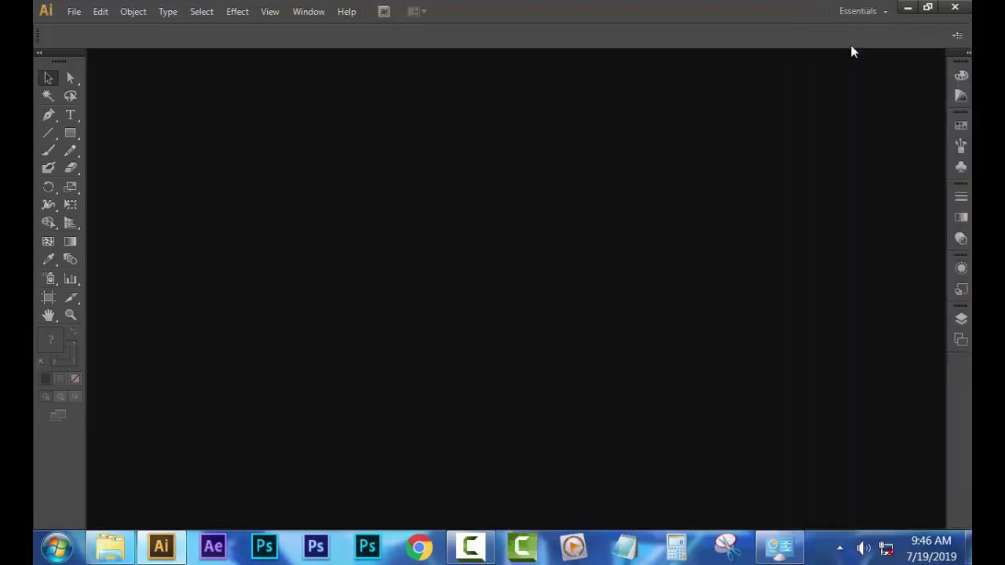
# Expand and collapse the Layers, Swatches and Artboards panels, then view Graphic Styles and Appearance.
pyautogui.click(959, 320)
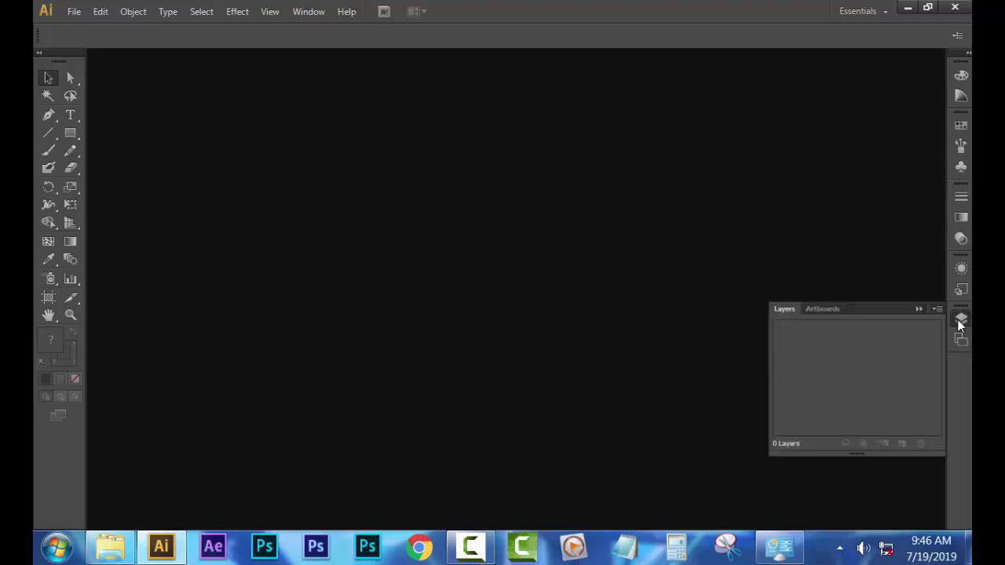
pyautogui.click(965, 320)
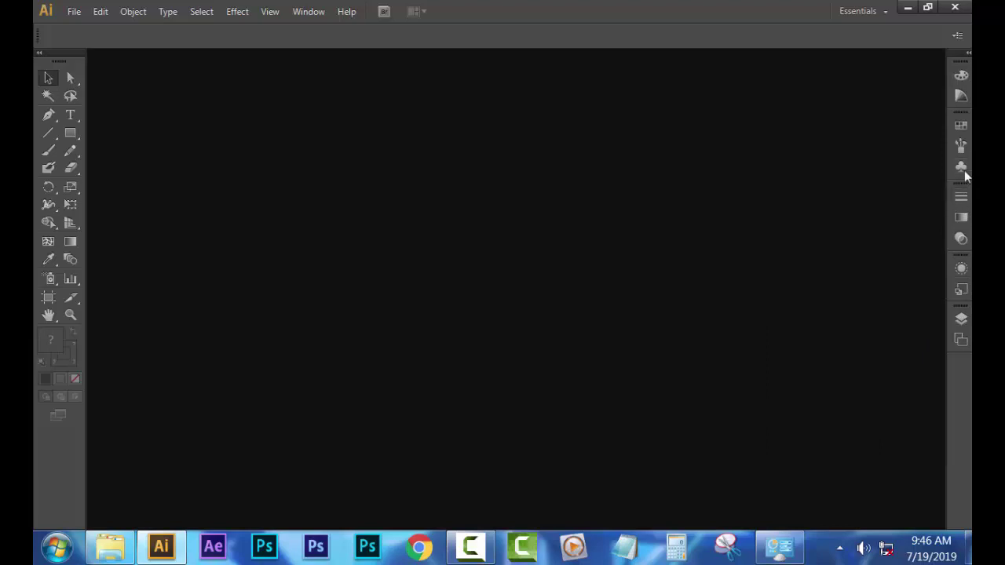
pyautogui.click(961, 126)
pyautogui.click(961, 129)
pyautogui.click(960, 340)
pyautogui.click(960, 341)
pyautogui.click(962, 290)
pyautogui.click(802, 262)
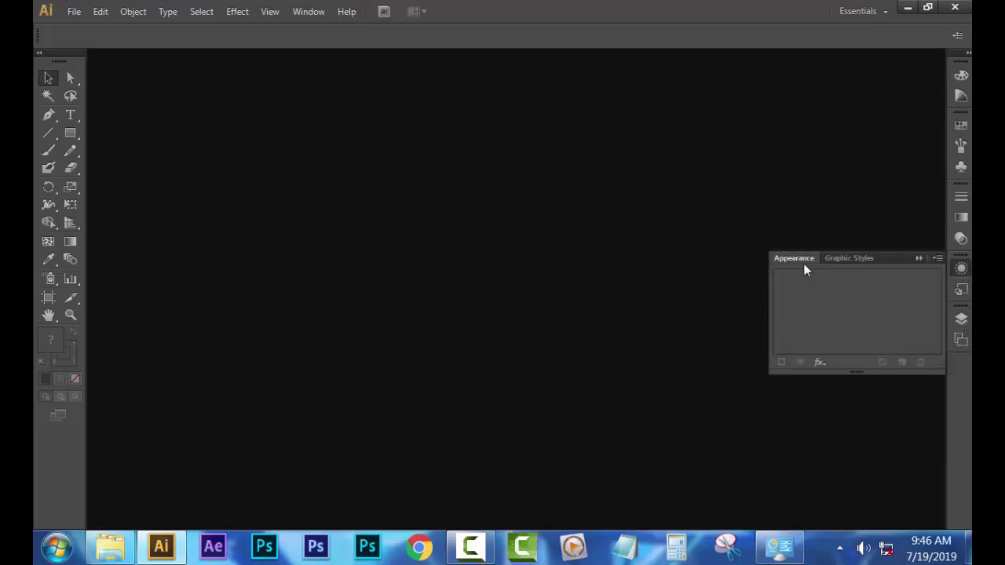
pyautogui.click(961, 290)
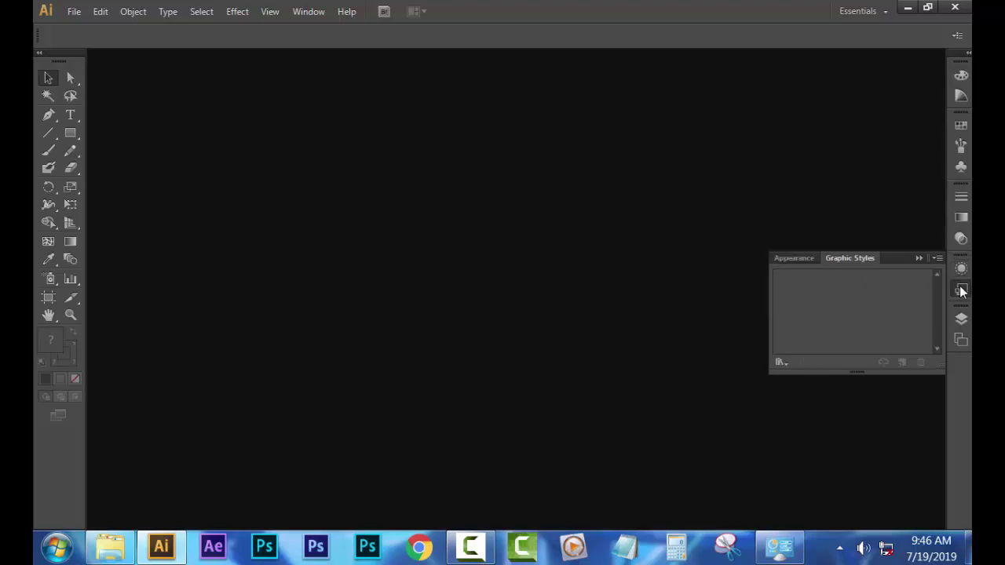
# Expand the Transparency, Stroke, Gradient, Symbols and Brushes panels, then collapse them.
pyautogui.click(961, 240)
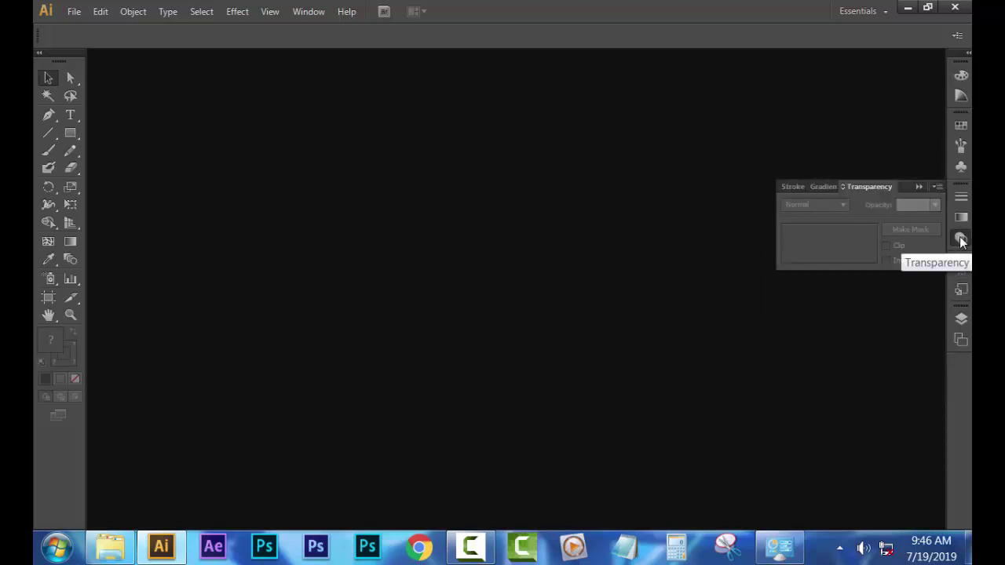
pyautogui.click(797, 187)
pyautogui.click(833, 186)
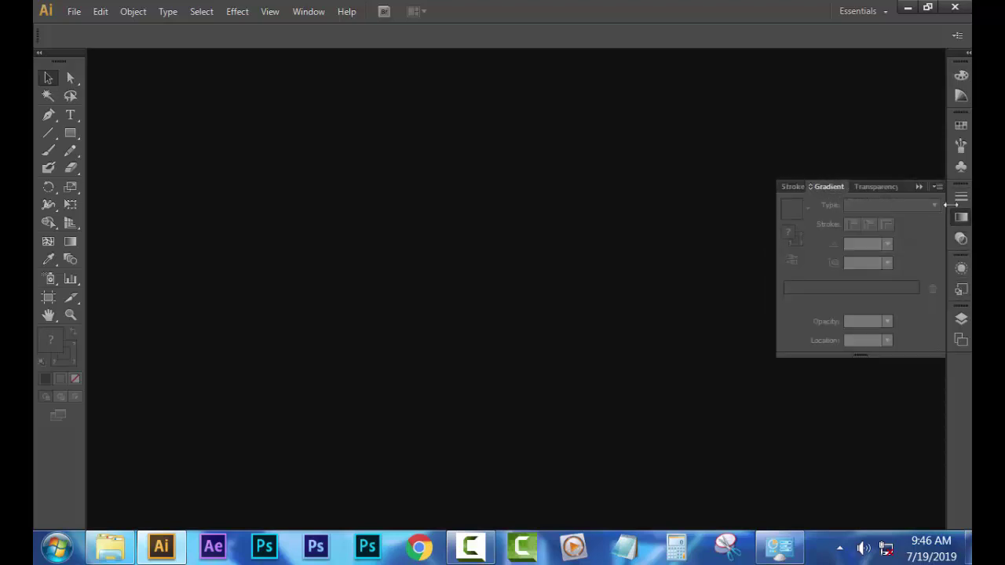
pyautogui.click(962, 169)
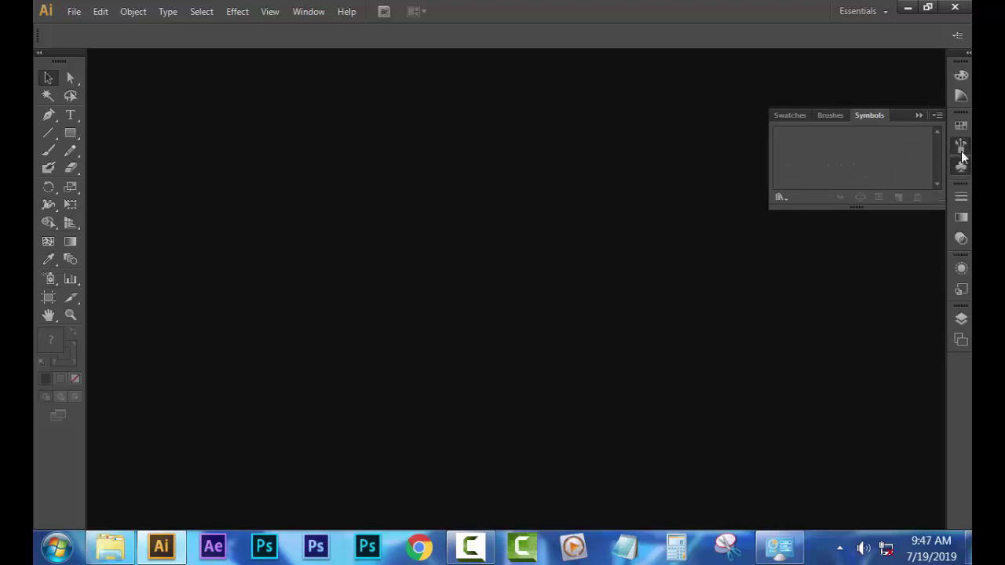
pyautogui.click(962, 152)
pyautogui.click(962, 149)
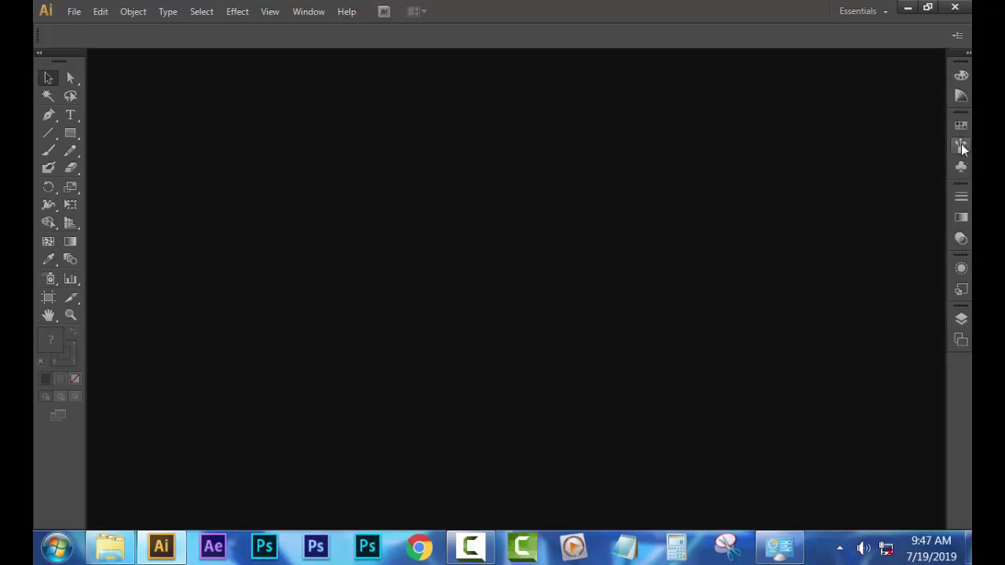
pyautogui.click(962, 128)
# Briefly expand the Swatches, Color Guide and Color panels, collapsing each back to icons.
pyautogui.click(961, 129)
pyautogui.click(961, 96)
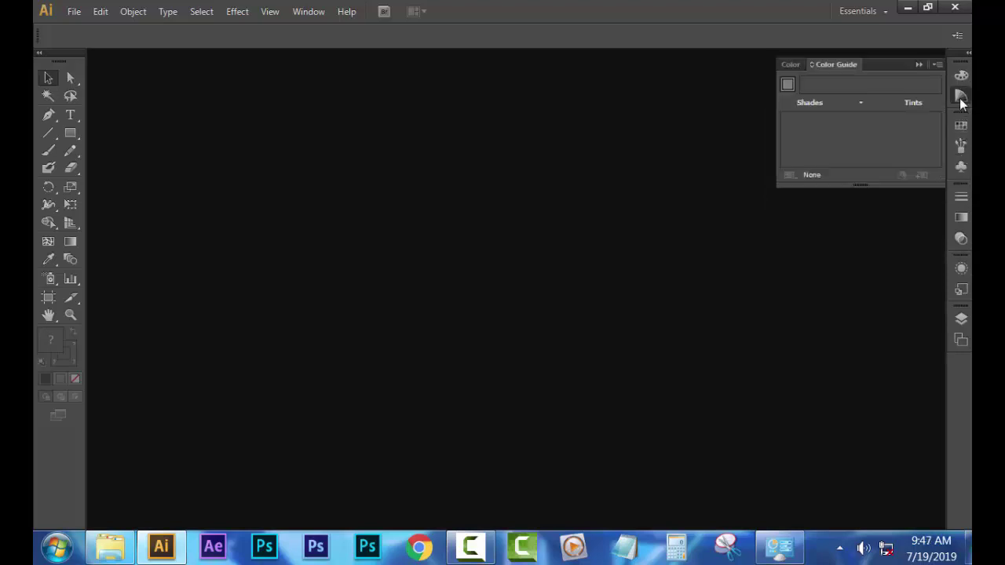
pyautogui.click(959, 98)
pyautogui.click(960, 80)
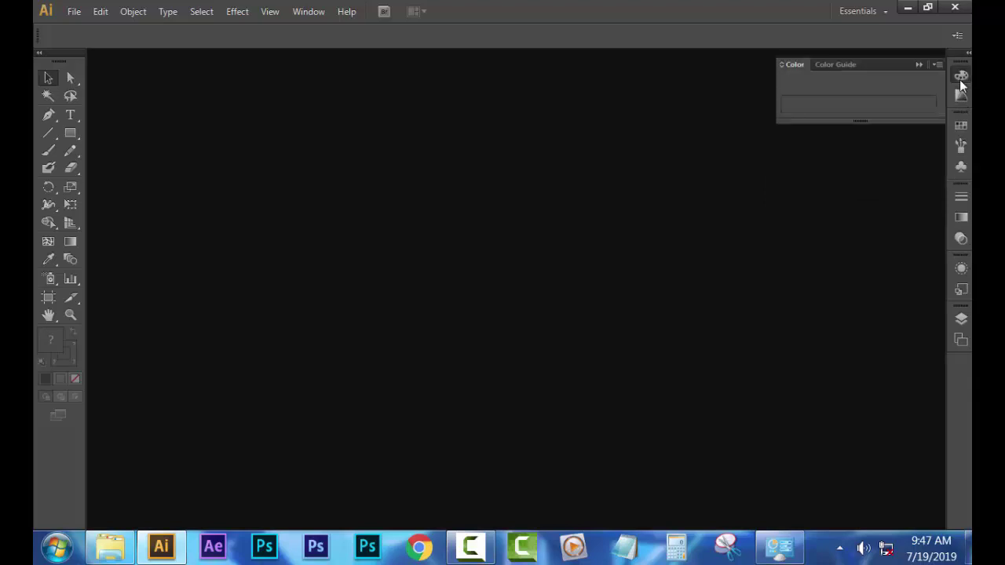
pyautogui.click(960, 80)
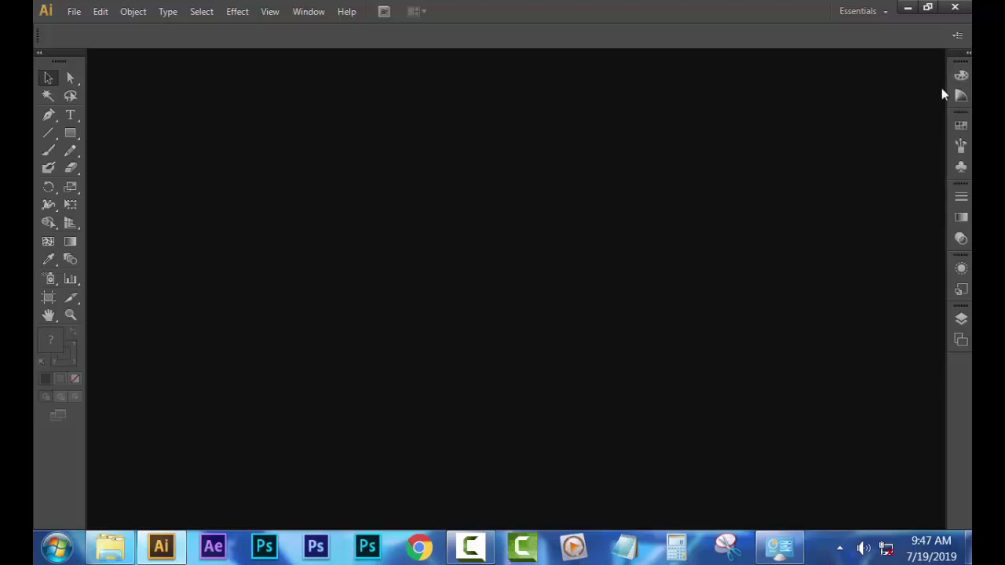
# Try the Layout, Painting, and Printing and Proofing workspaces in turn.
pyautogui.click(868, 11)
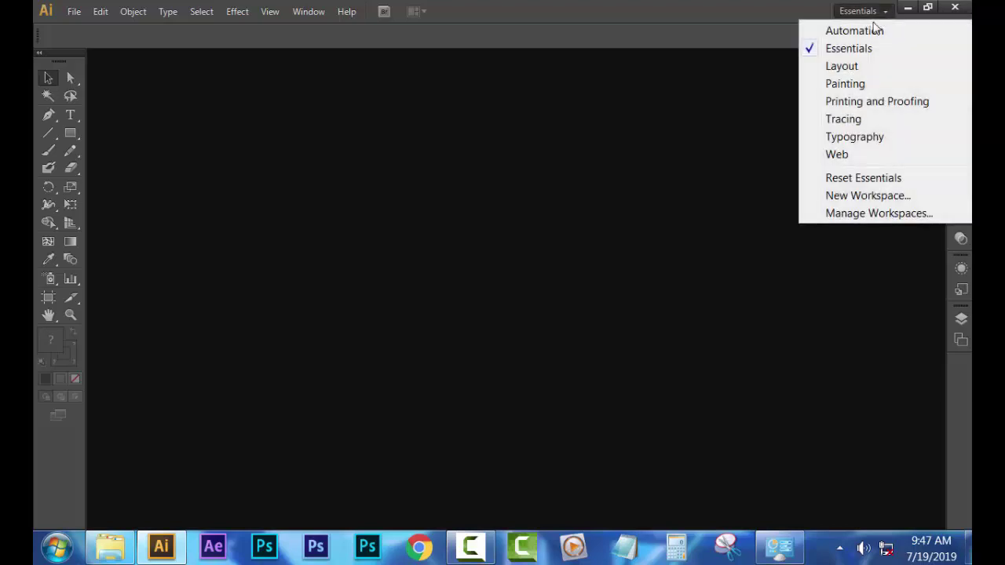
pyautogui.click(842, 66)
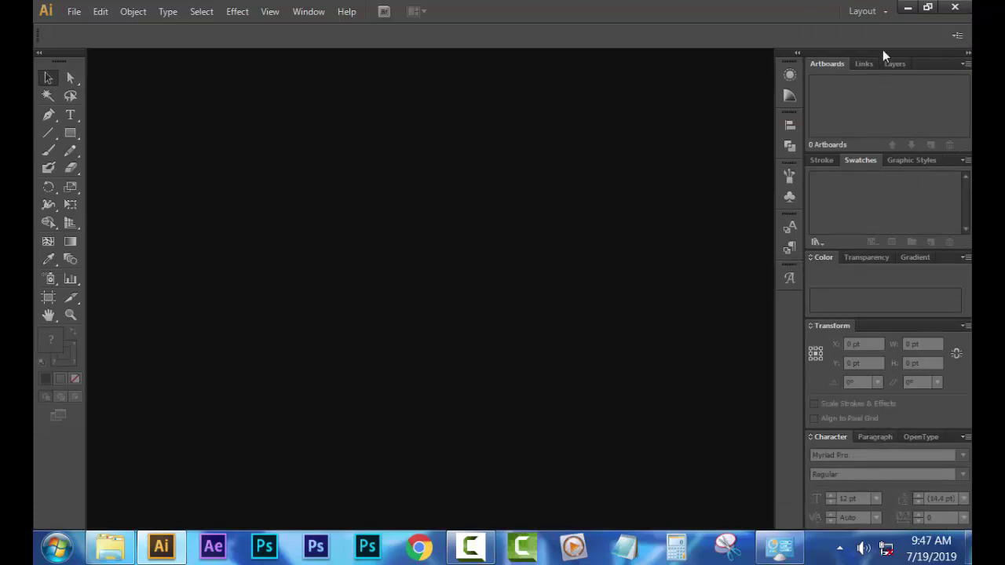
pyautogui.click(878, 13)
pyautogui.click(877, 85)
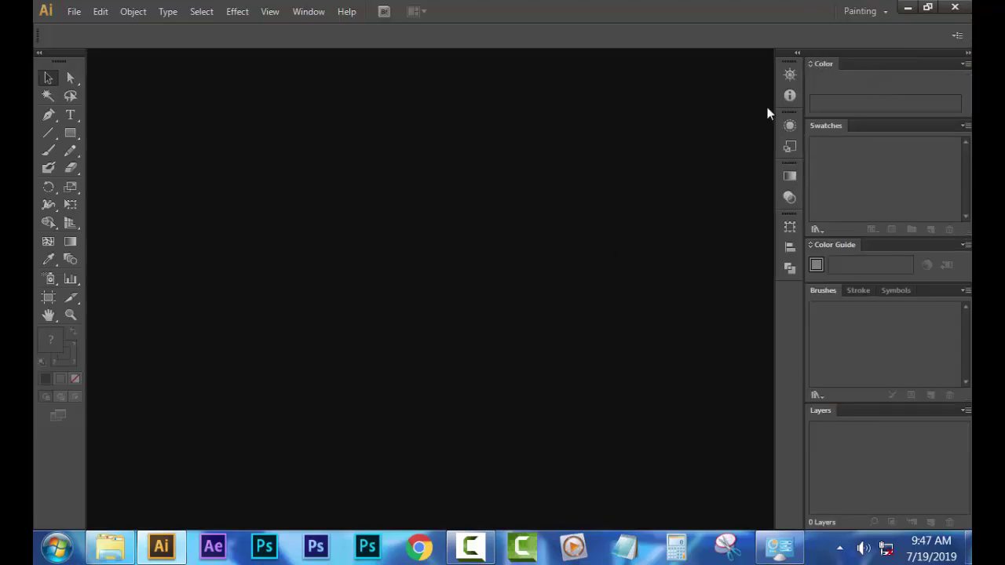
pyautogui.click(848, 11)
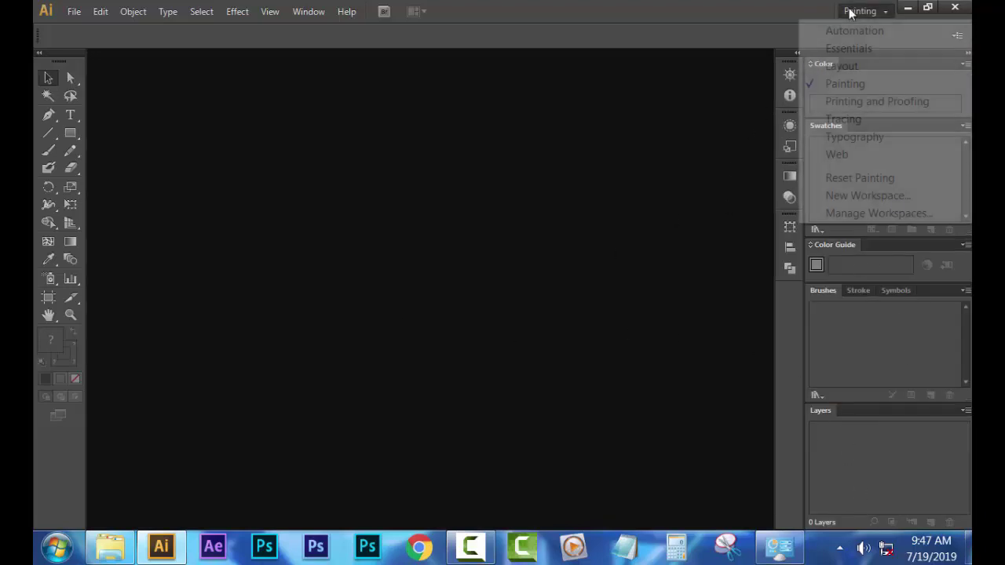
pyautogui.click(861, 105)
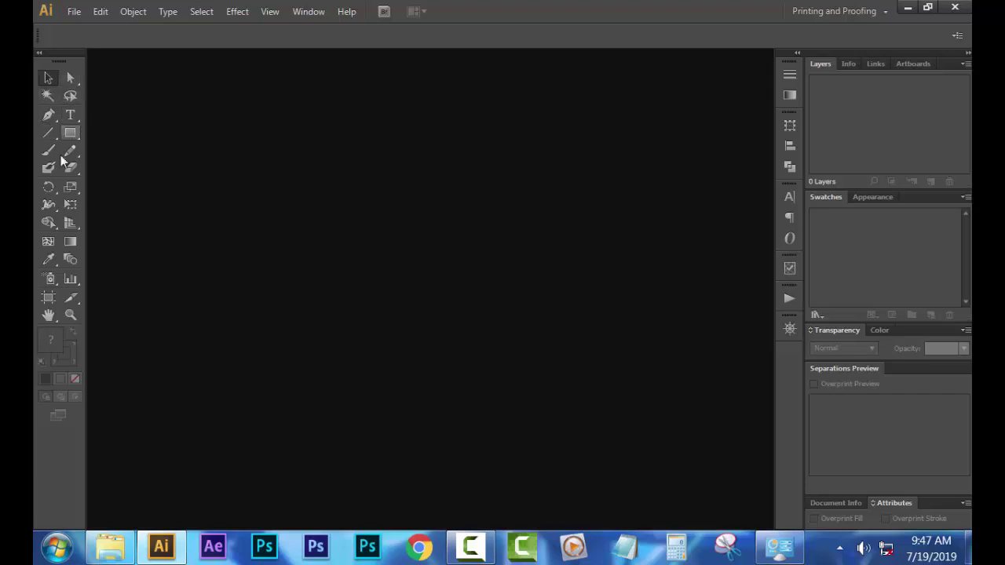
# Try the Tracing and Typography workspaces, finishing on the Web workspace.
pyautogui.click(832, 11)
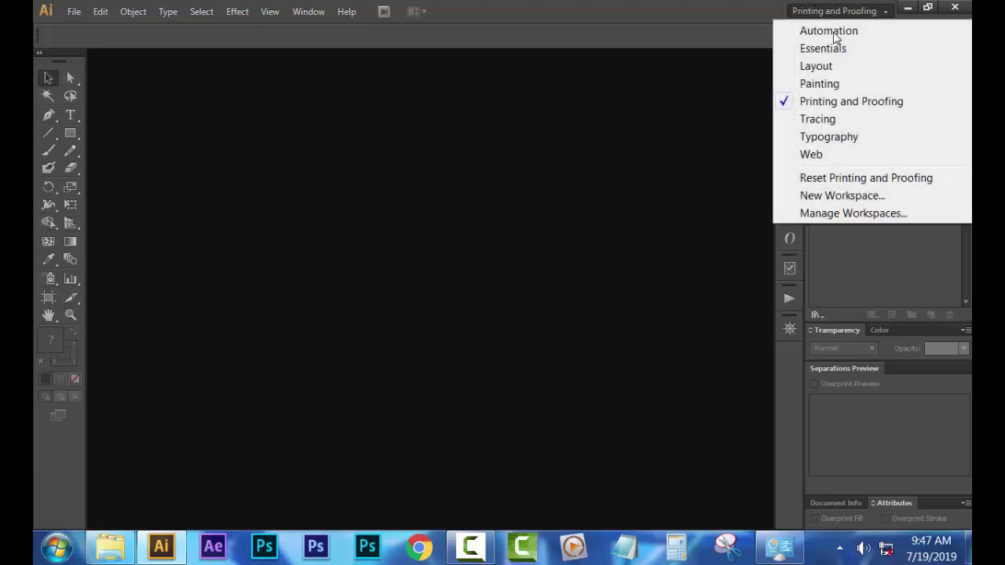
pyautogui.click(849, 121)
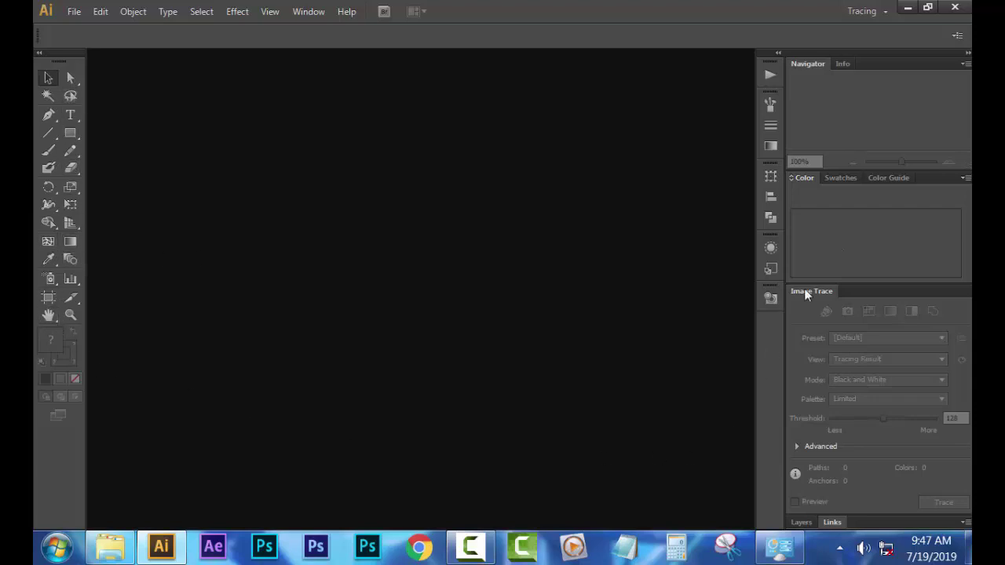
pyautogui.click(885, 14)
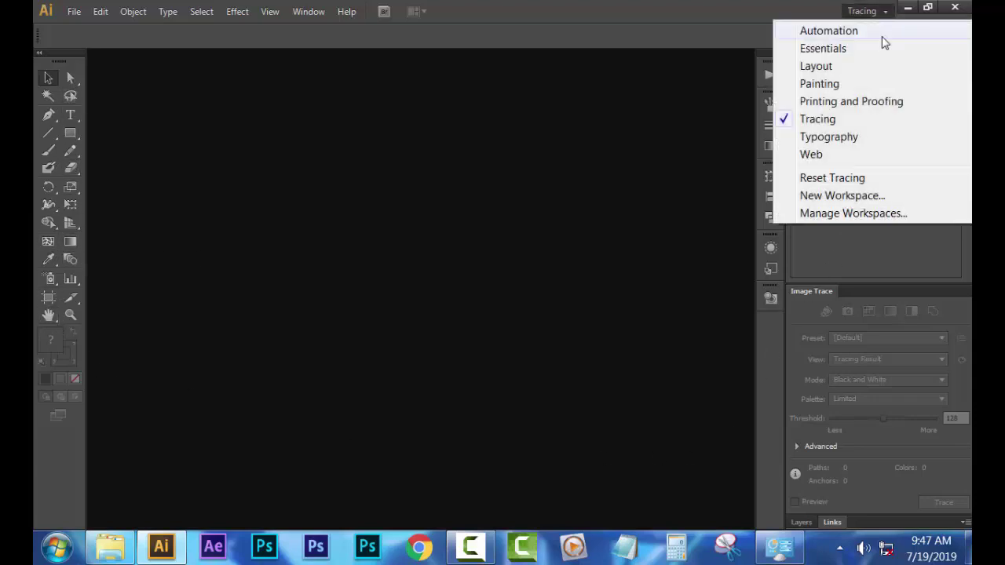
pyautogui.click(855, 136)
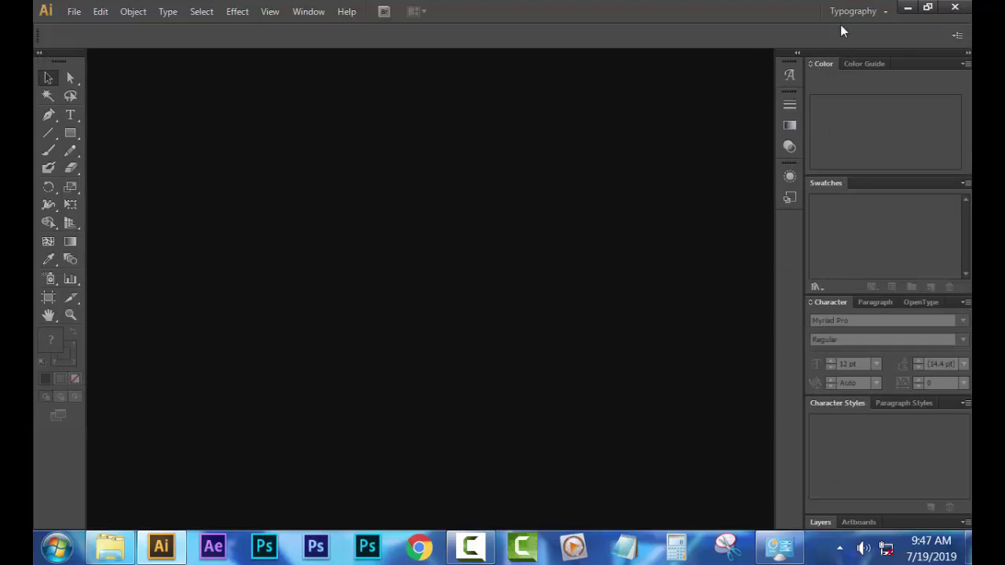
pyautogui.click(885, 11)
pyautogui.click(832, 154)
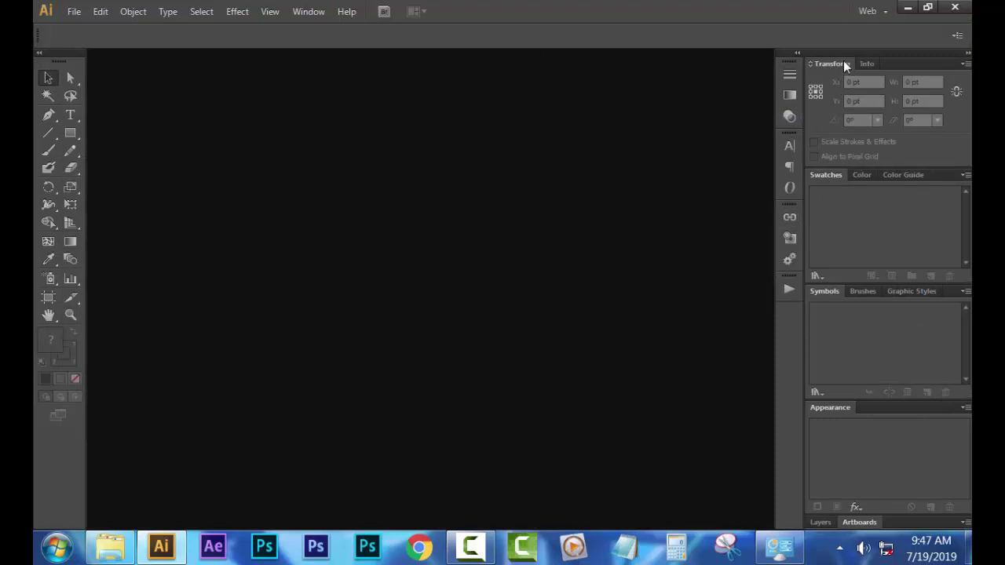
pyautogui.moveTo(843, 63); pyautogui.dragTo(558, 145)
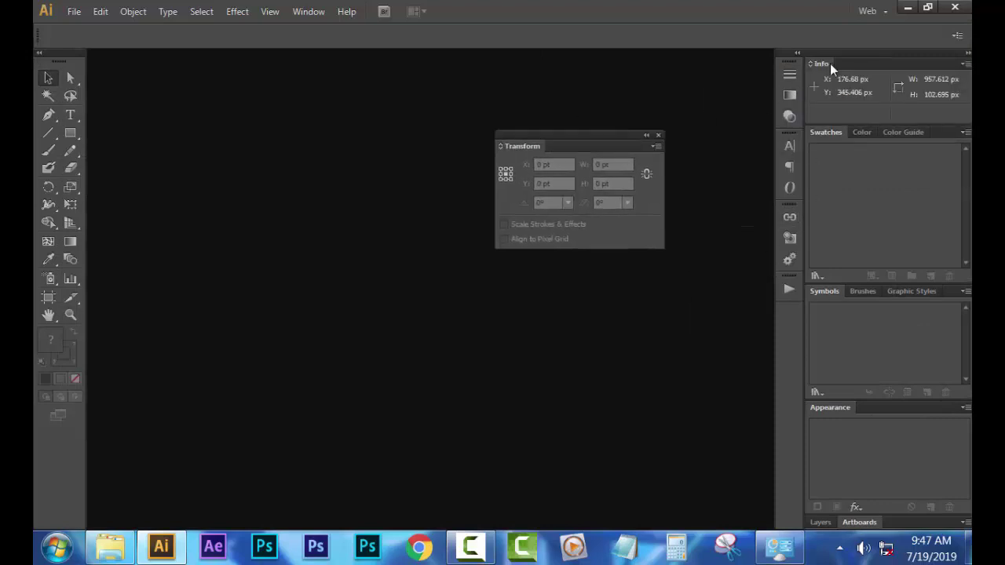
pyautogui.moveTo(830, 64); pyautogui.dragTo(455, 179)
pyautogui.moveTo(826, 64); pyautogui.dragTo(387, 315)
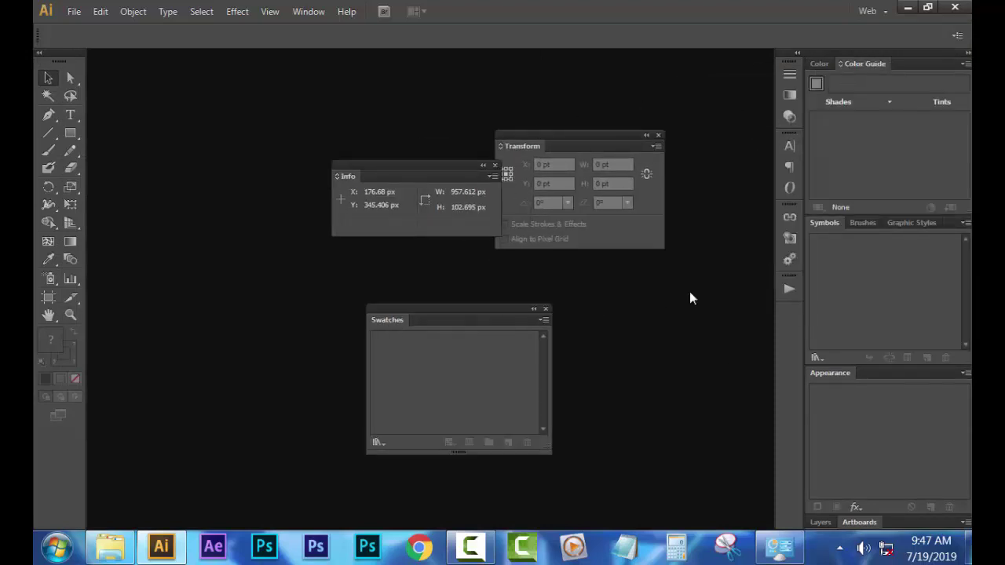
pyautogui.moveTo(824, 223); pyautogui.dragTo(167, 253)
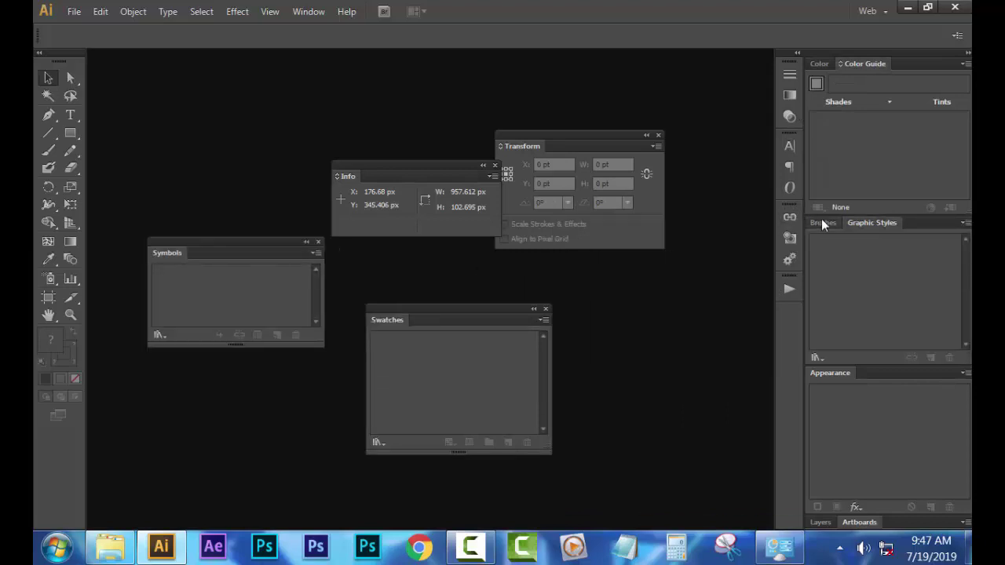
pyautogui.moveTo(821, 223); pyautogui.dragTo(564, 399)
pyautogui.moveTo(865, 223); pyautogui.dragTo(603, 145)
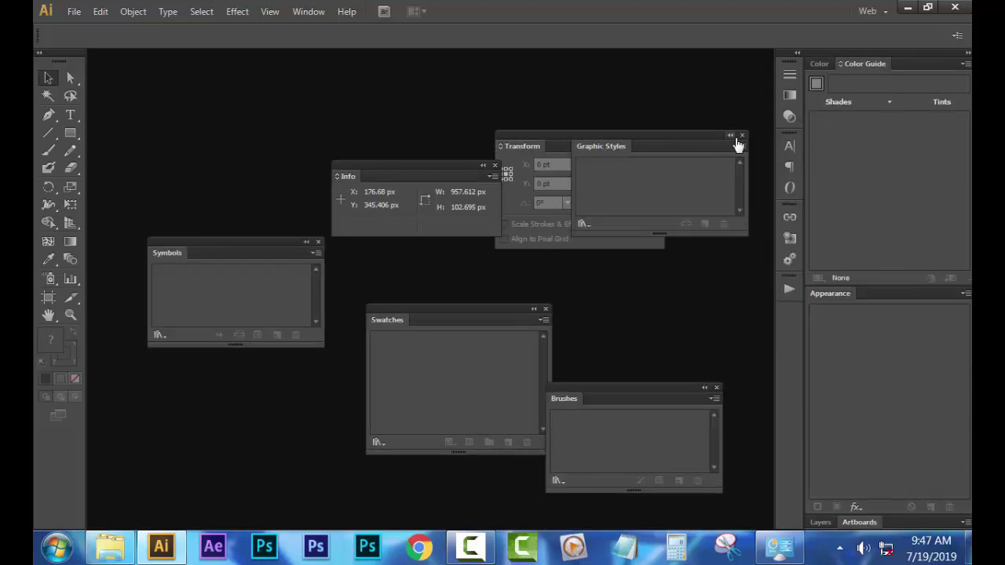
pyautogui.click(738, 137)
pyautogui.click(878, 14)
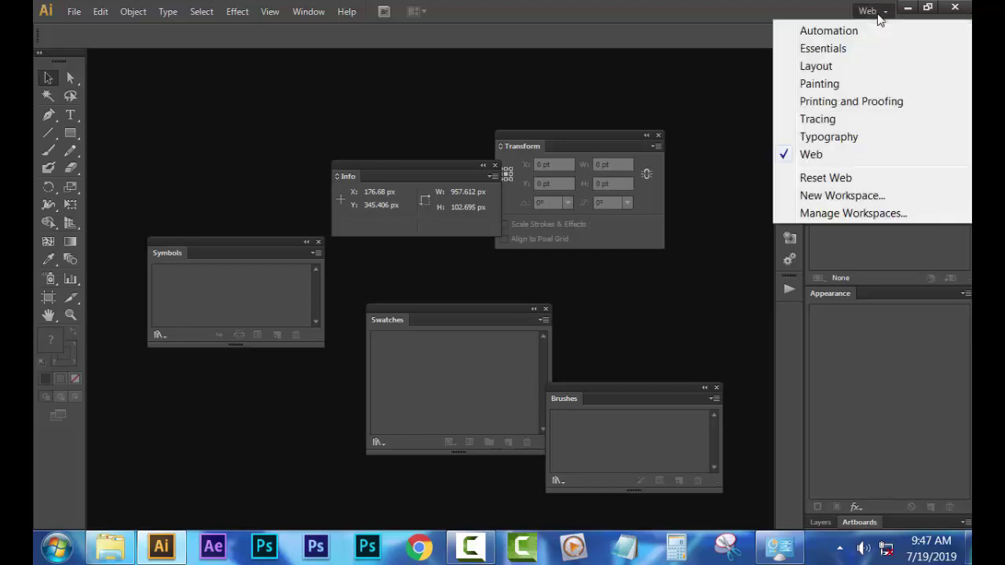
pyautogui.click(821, 178)
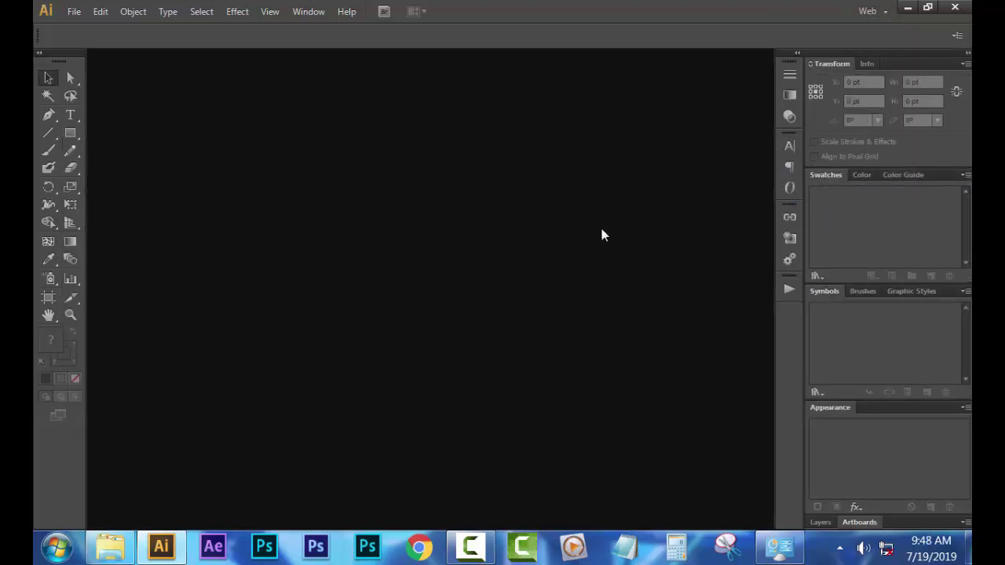
# Start a New Workspace from the switcher and cancel it without saving.
pyautogui.click(890, 12)
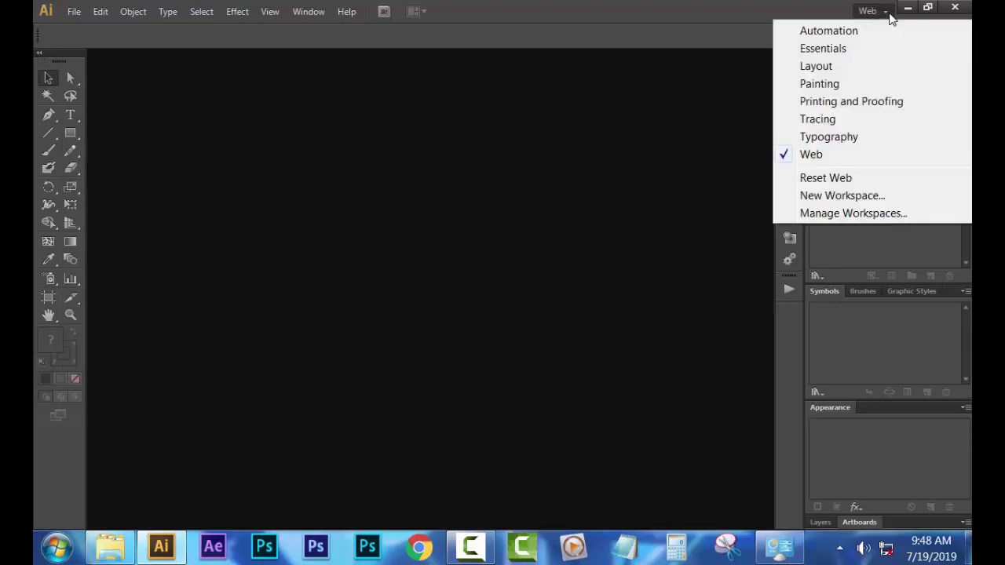
pyautogui.click(821, 196)
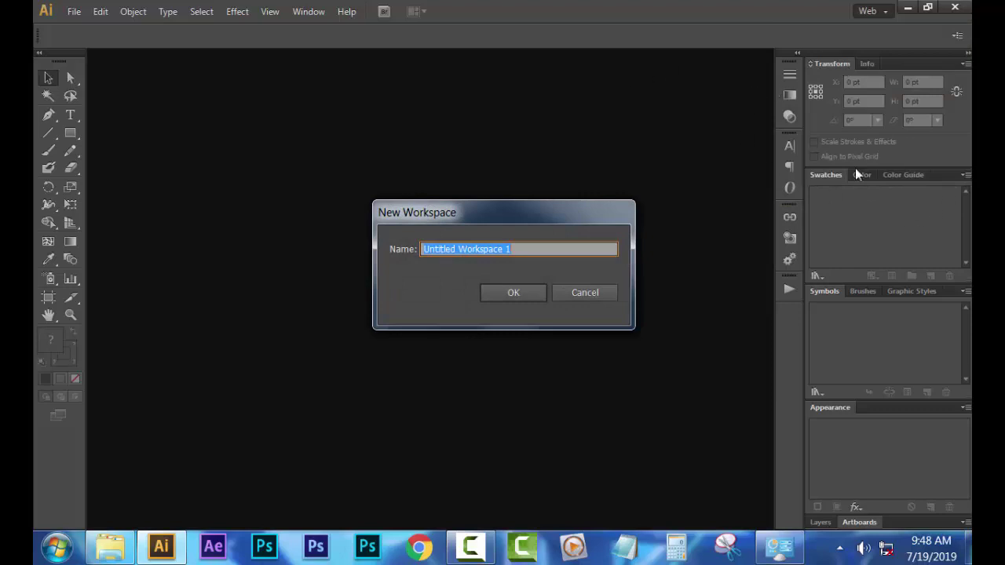
pyautogui.click(564, 292)
pyautogui.click(871, 10)
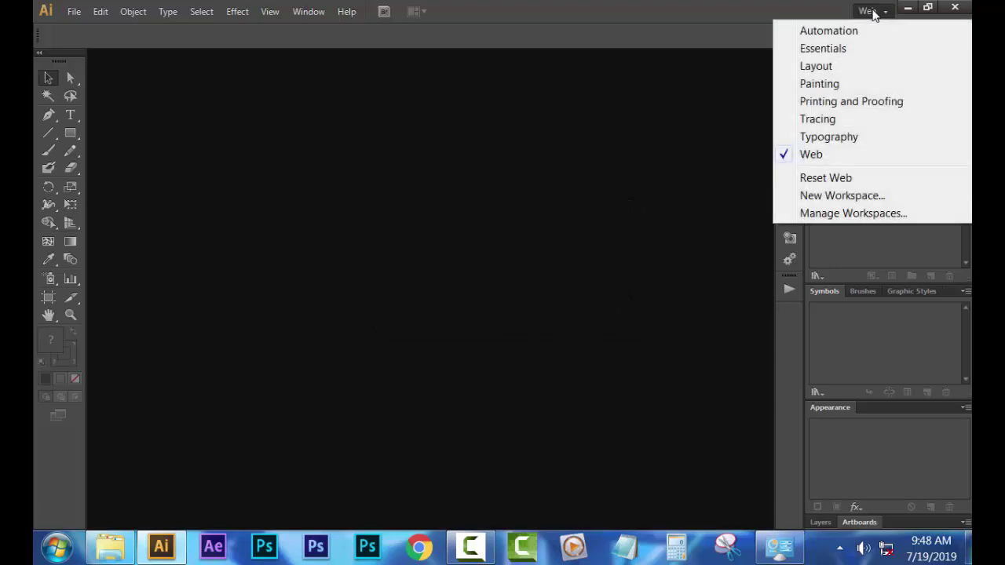
# Switch to the Layout workspace, then back to Essentials.
pyautogui.click(836, 66)
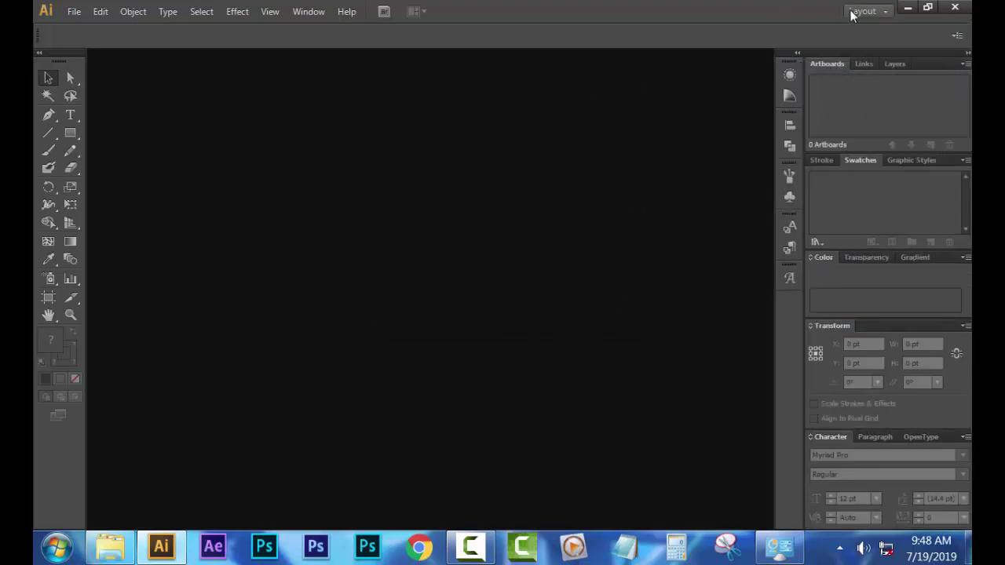
pyautogui.click(856, 11)
pyautogui.click(842, 44)
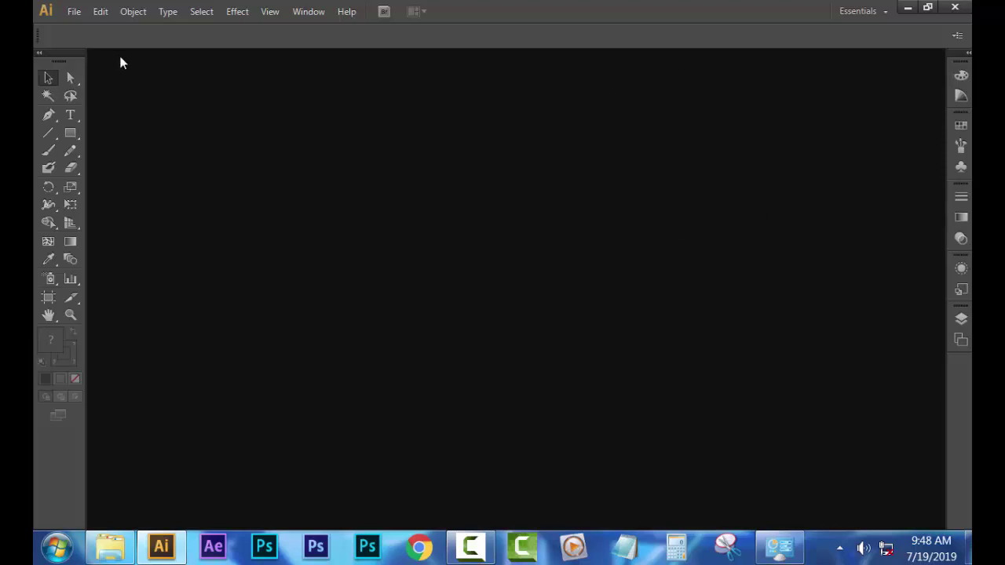
# Start a new document from File > New, cancel it, and reopen the File menu.
pyautogui.click(78, 13)
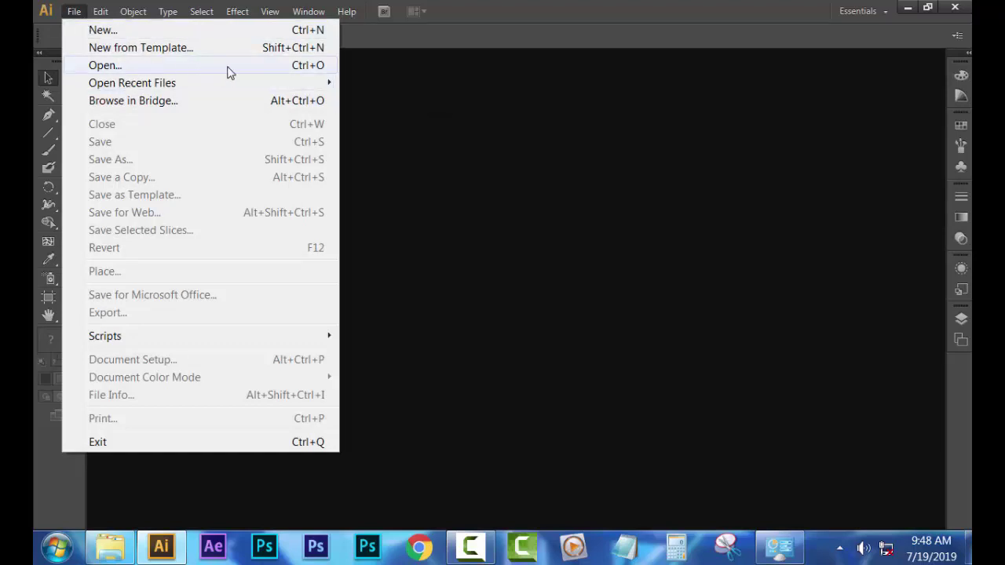
pyautogui.moveTo(132, 82)
pyautogui.click(149, 30)
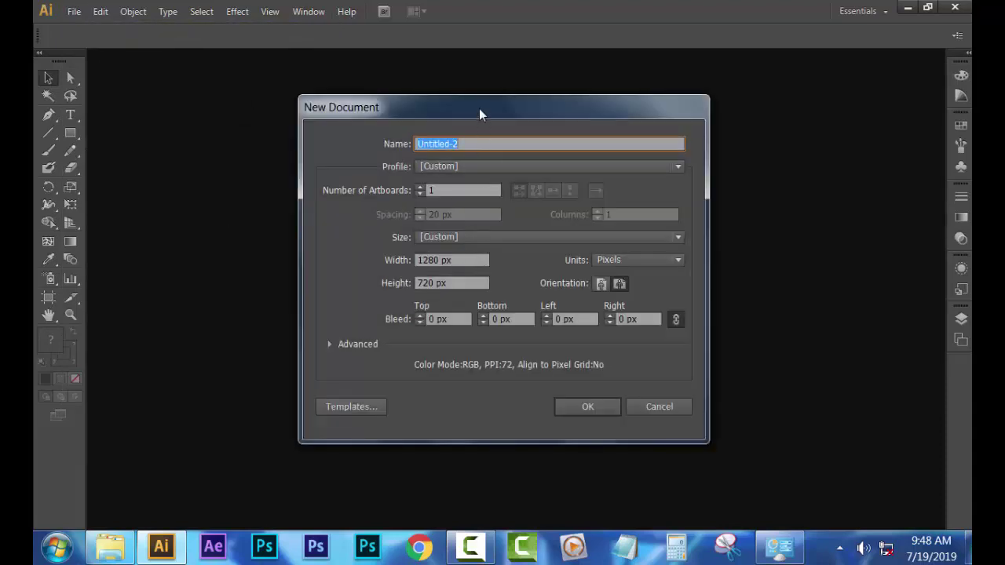
pyautogui.click(667, 411)
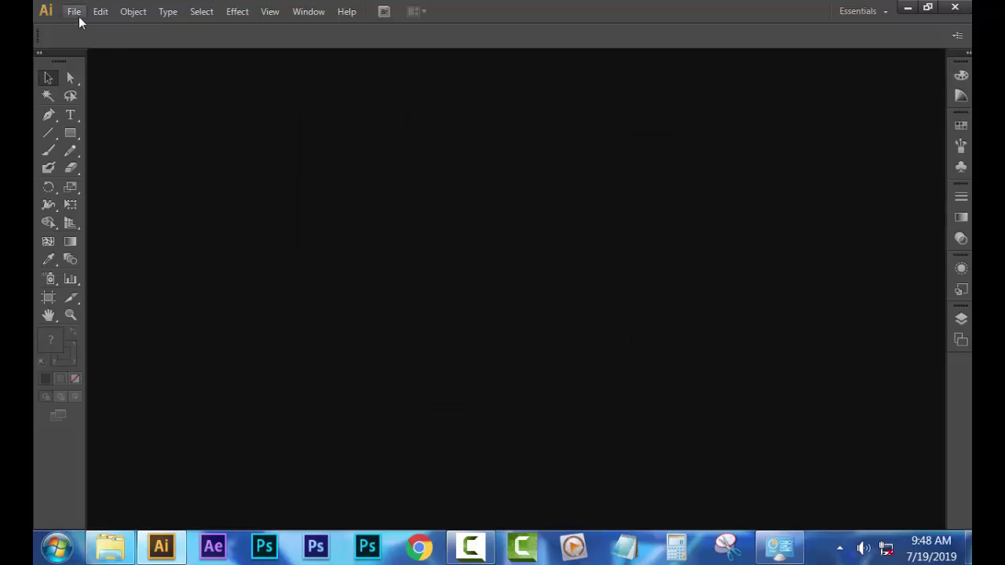
pyautogui.click(79, 16)
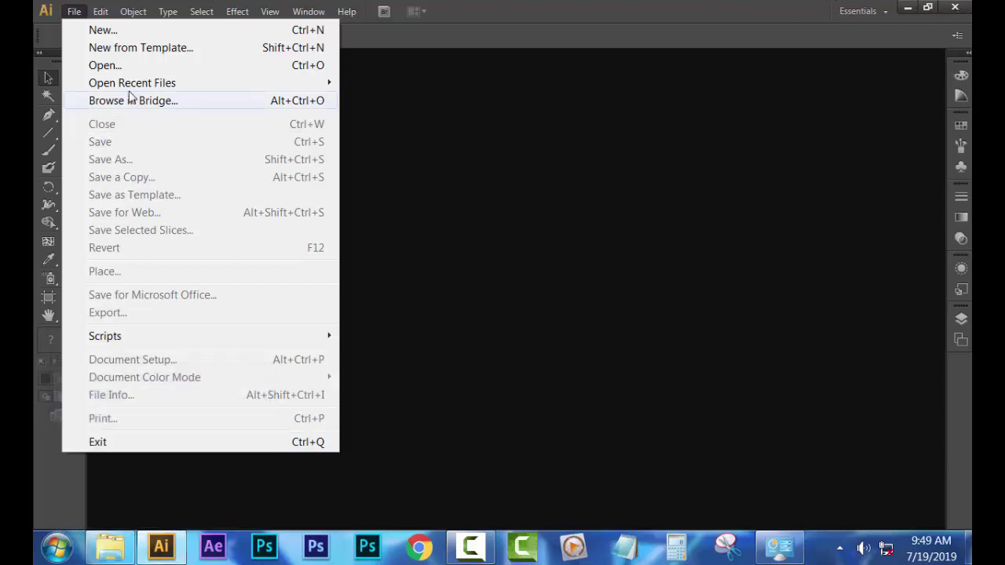
# Start a new document using the Basic RGB profile, measured in Pixels.
pyautogui.click(97, 31)
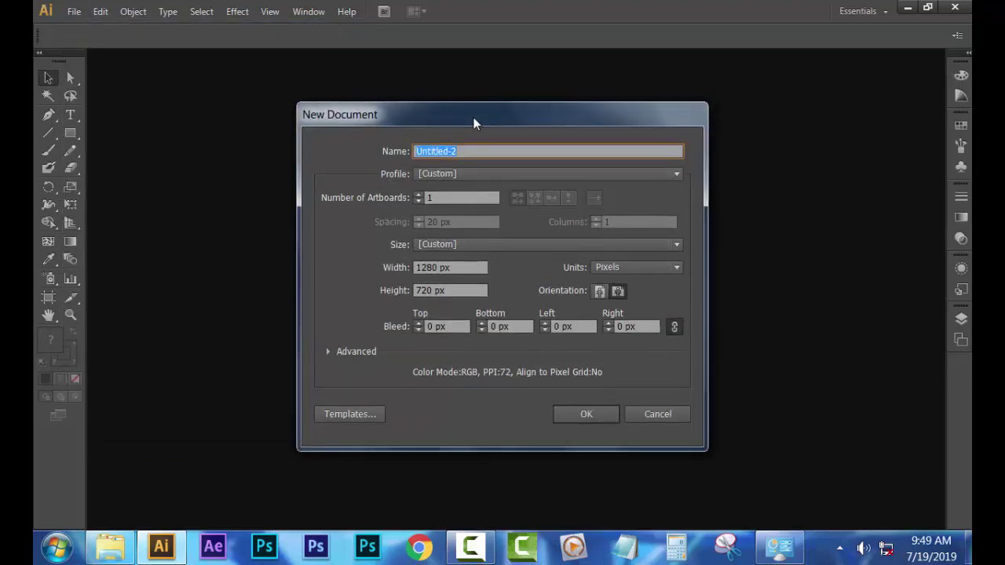
pyautogui.moveTo(474, 109); pyautogui.dragTo(477, 112)
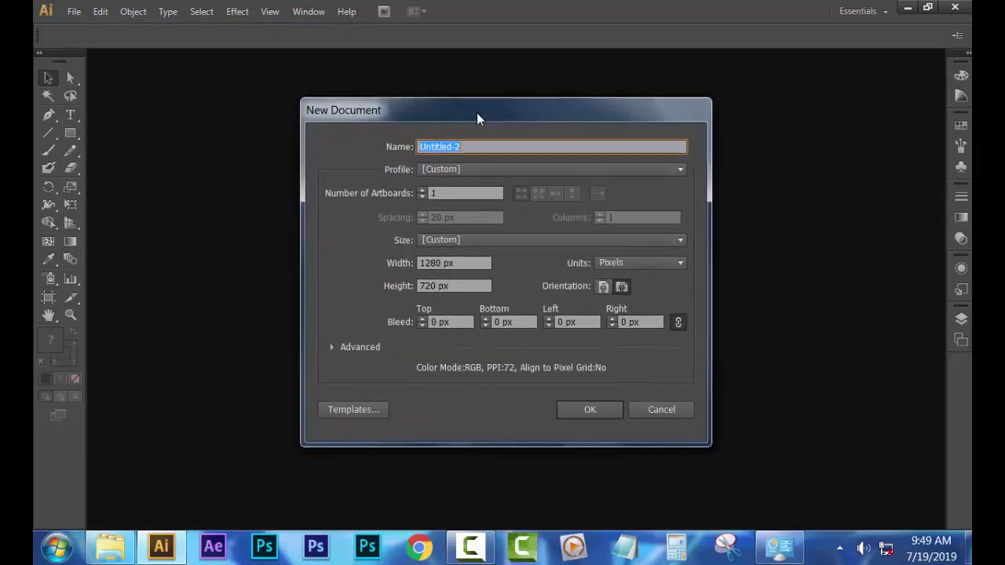
pyautogui.click(495, 245)
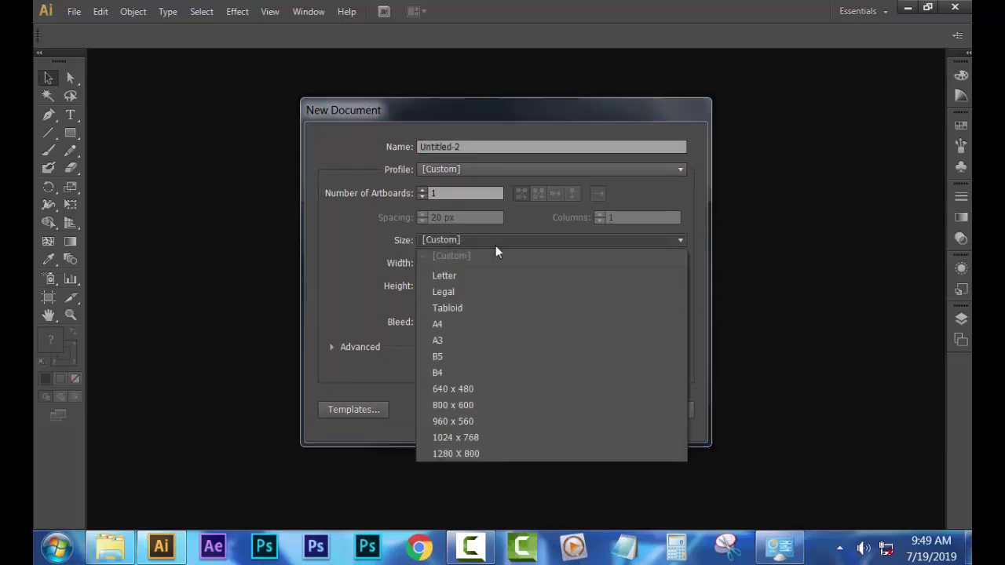
pyautogui.click(517, 168)
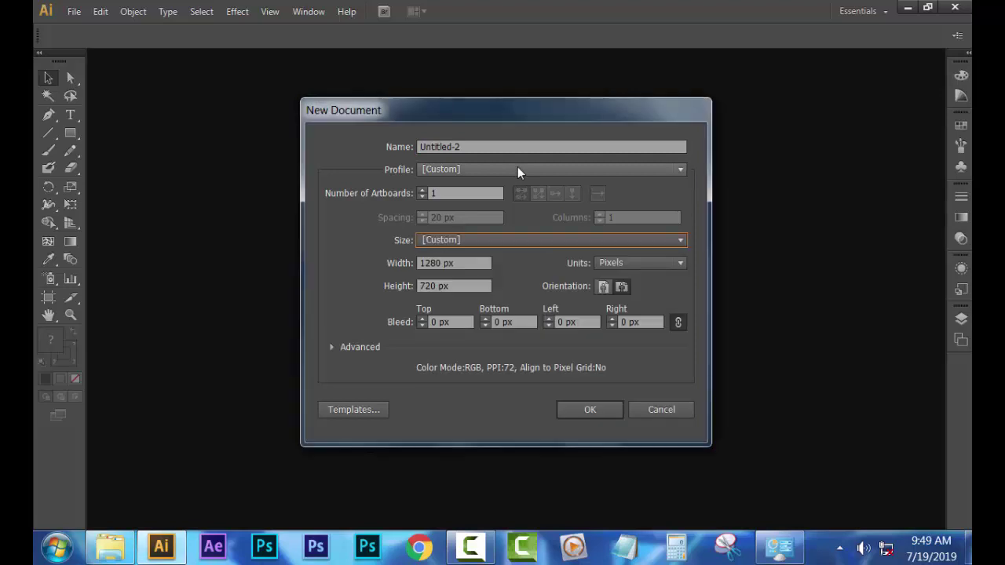
pyautogui.click(518, 168)
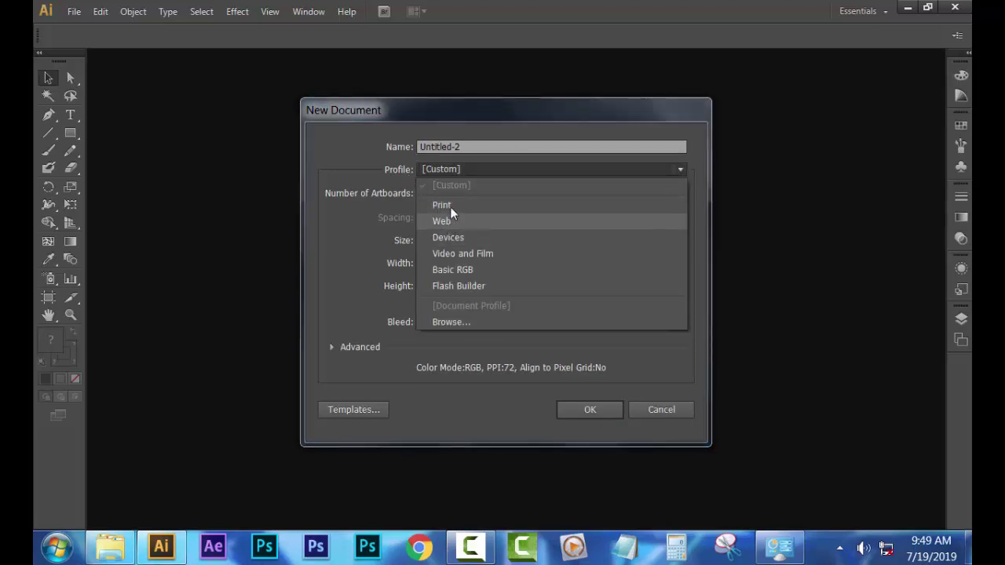
pyautogui.click(458, 269)
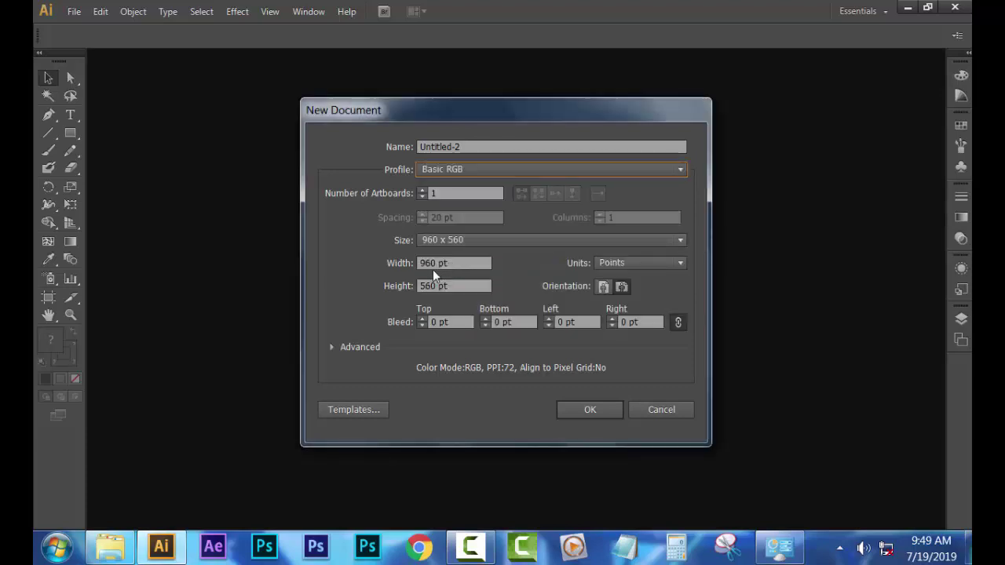
pyautogui.click(615, 265)
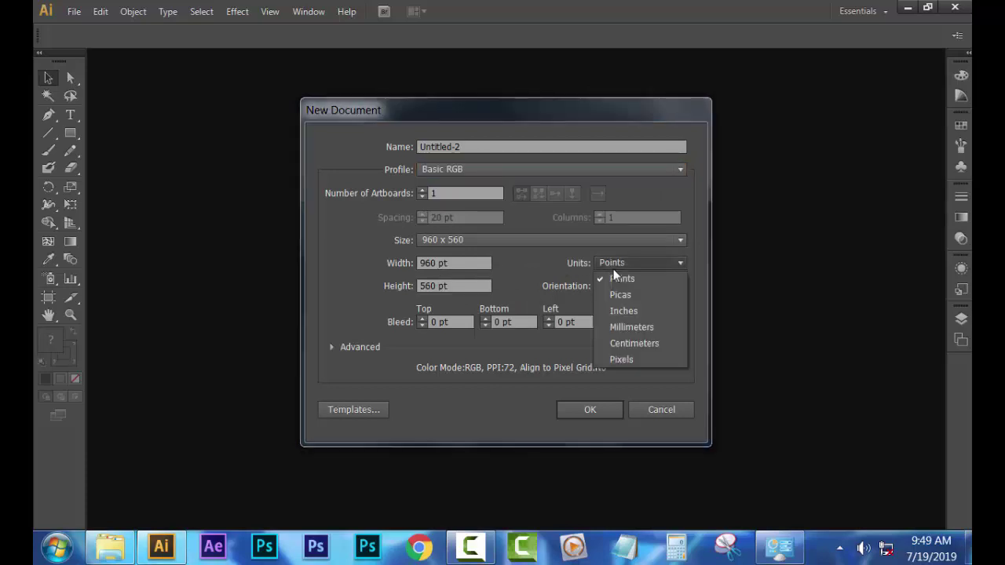
pyautogui.click(638, 359)
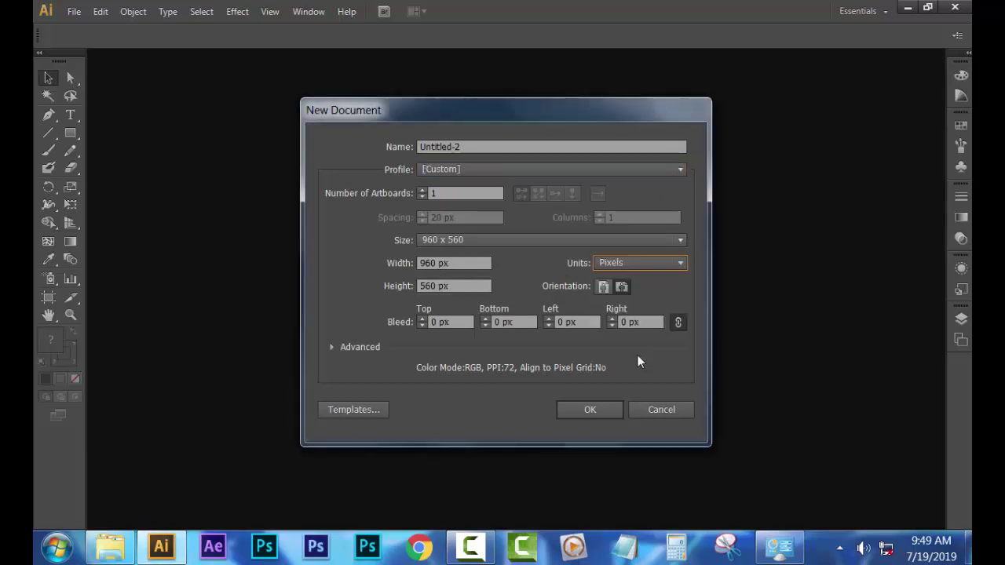
# Toggle the artboard to portrait and back, leaving it 960 × 560 px landscape.
pyautogui.click(603, 287)
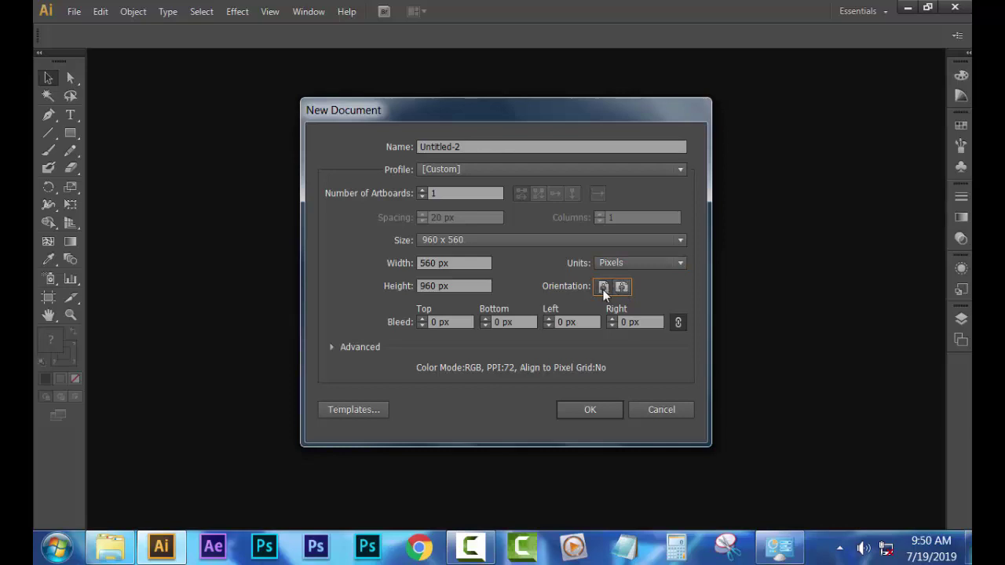
pyautogui.click(621, 287)
pyautogui.click(604, 287)
pyautogui.click(622, 287)
# In Advanced settings, keep RGB colour mode, Screen (72 ppi) raster effects and Default preview.
pyautogui.click(332, 347)
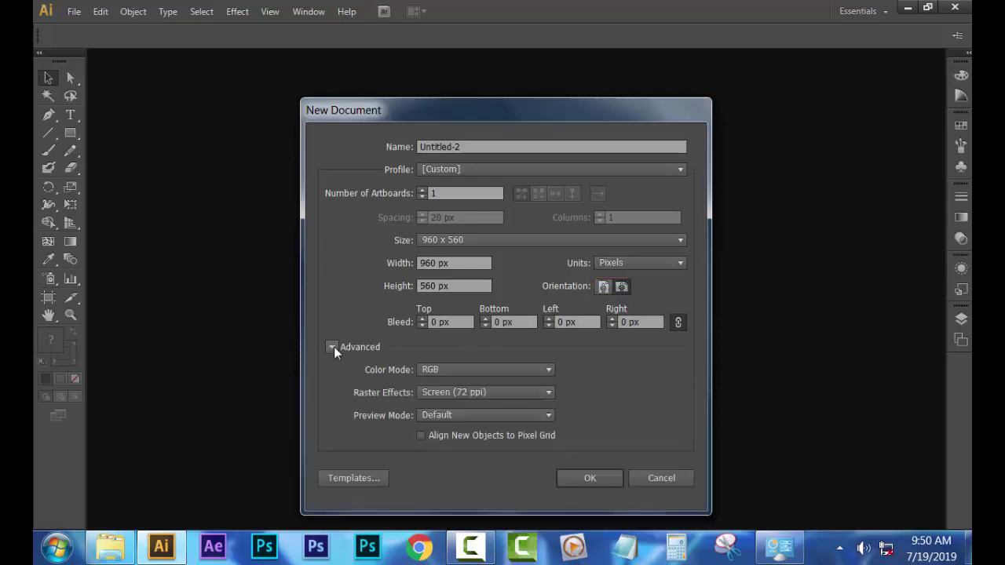
pyautogui.click(489, 375)
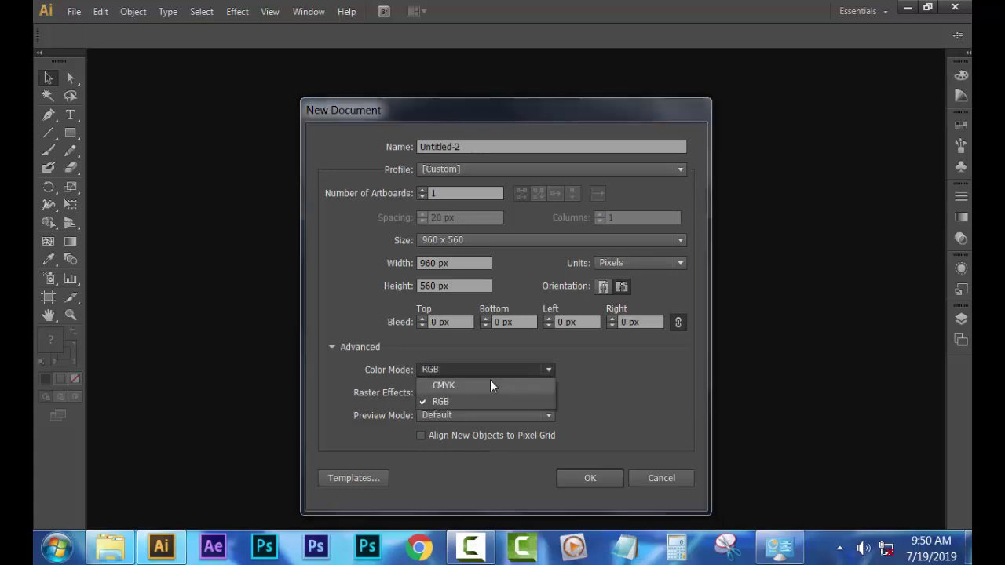
pyautogui.click(488, 402)
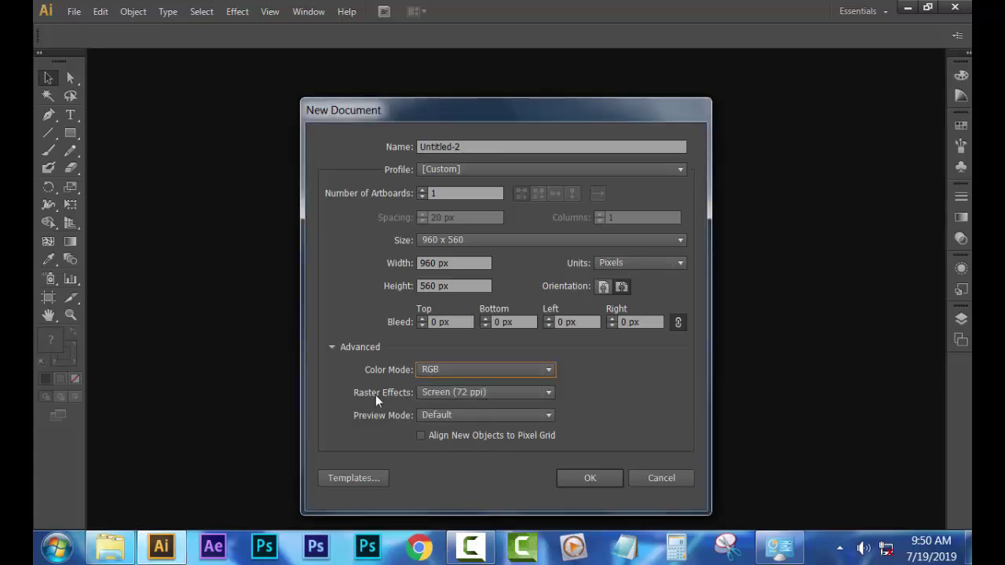
pyautogui.click(486, 396)
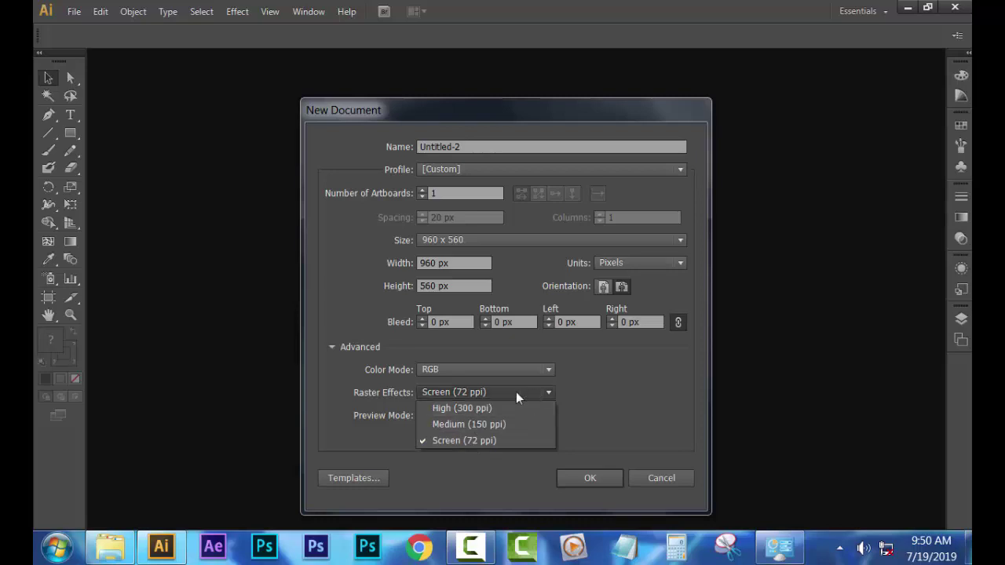
pyautogui.click(517, 393)
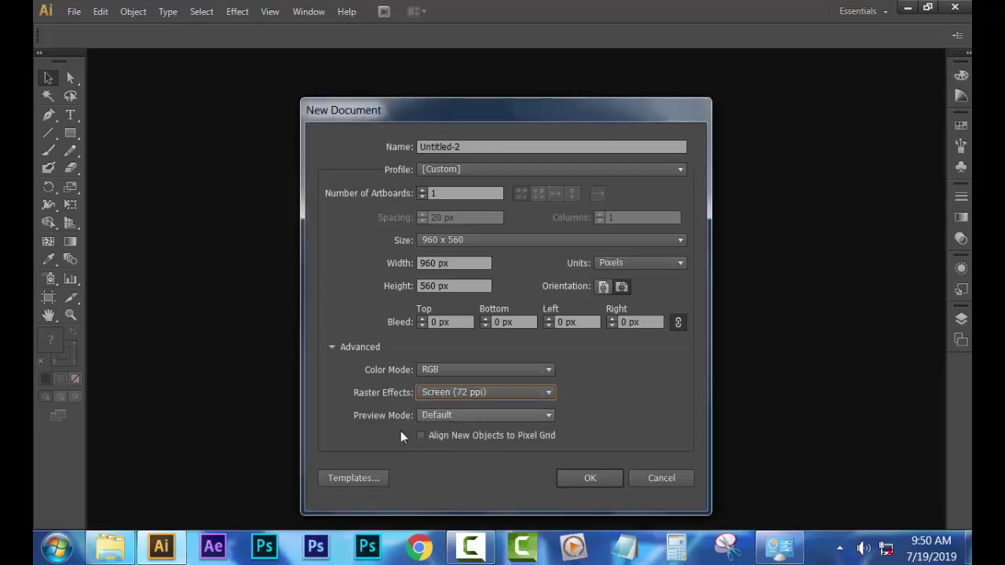
pyautogui.click(541, 417)
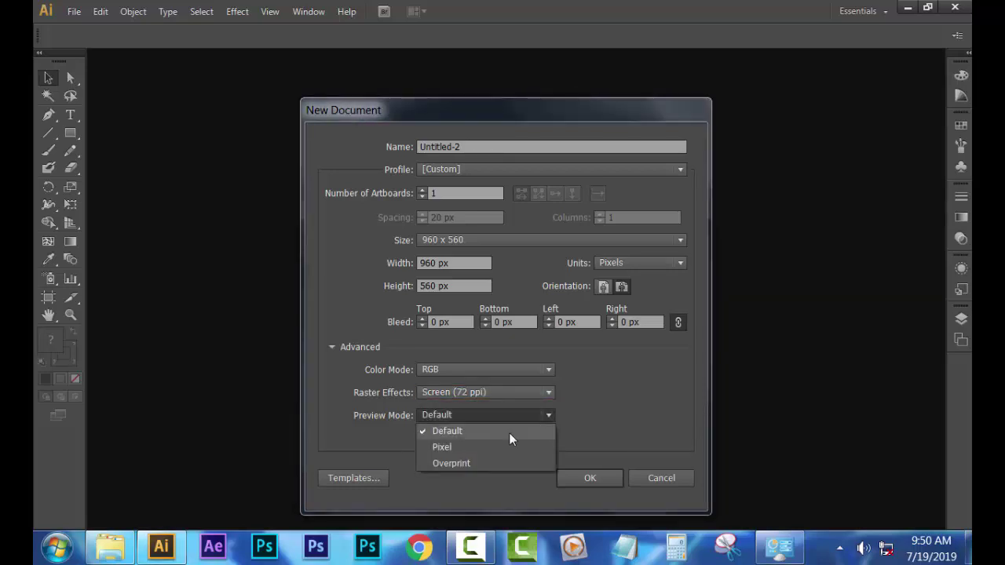
pyautogui.click(508, 432)
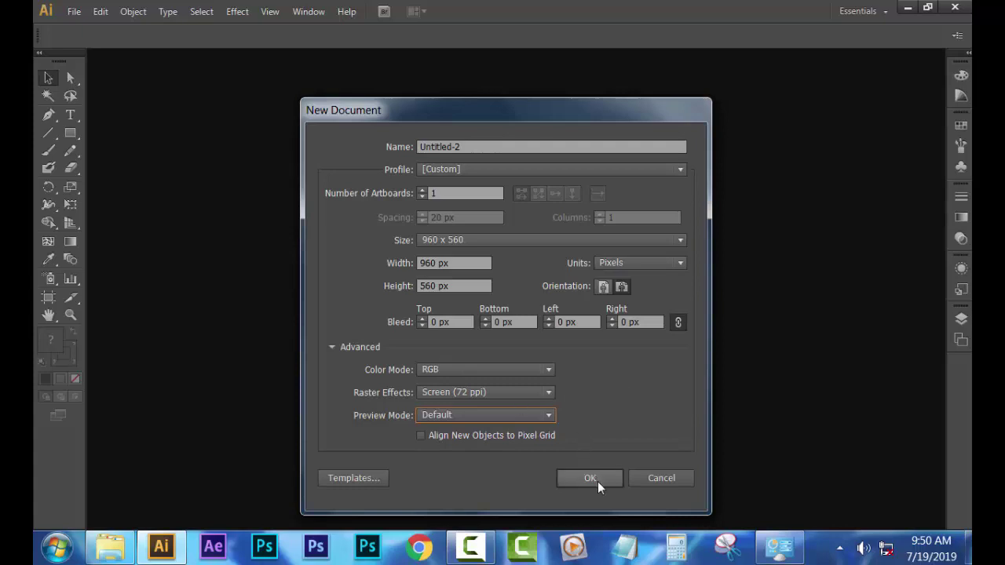
# Name the document 'sample' and create it.
pyautogui.click(473, 146)
pyautogui.doubleClick(473, 146)
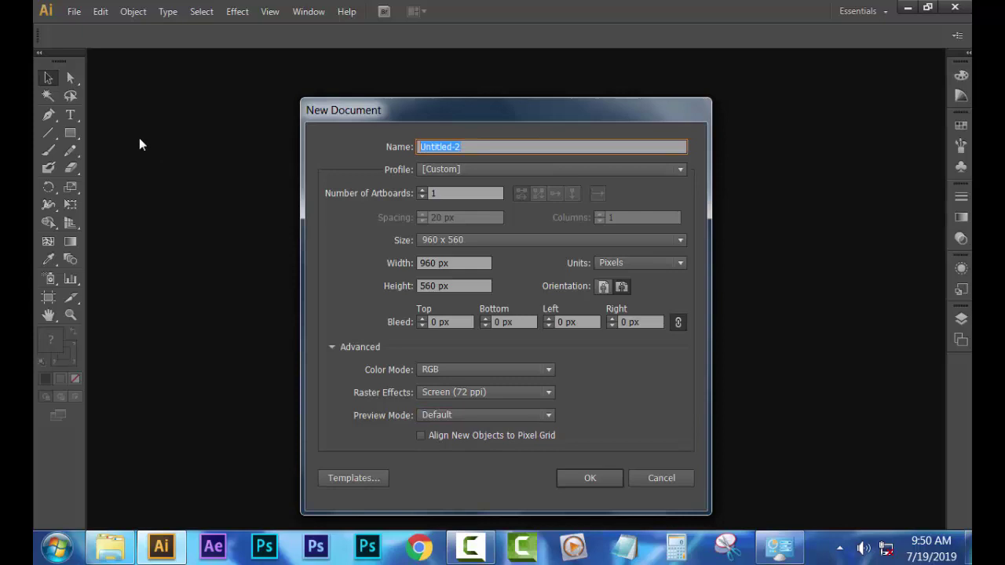
pyautogui.write('sample')
pyautogui.click(596, 475)
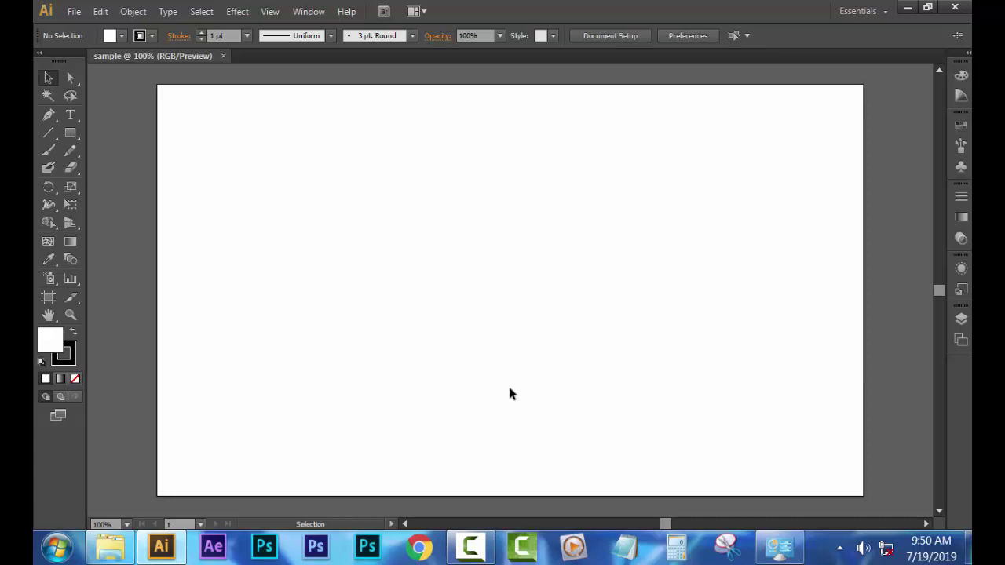
# Select the Live Paint Bucket tool, click the blank artboard, and dismiss its warning.
pyautogui.click(54, 228)
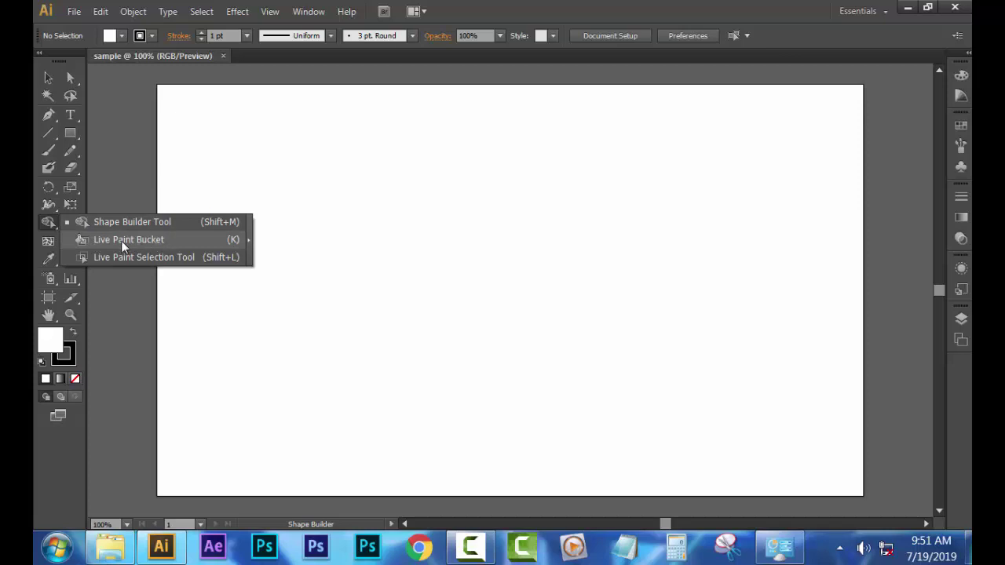
pyautogui.click(121, 240)
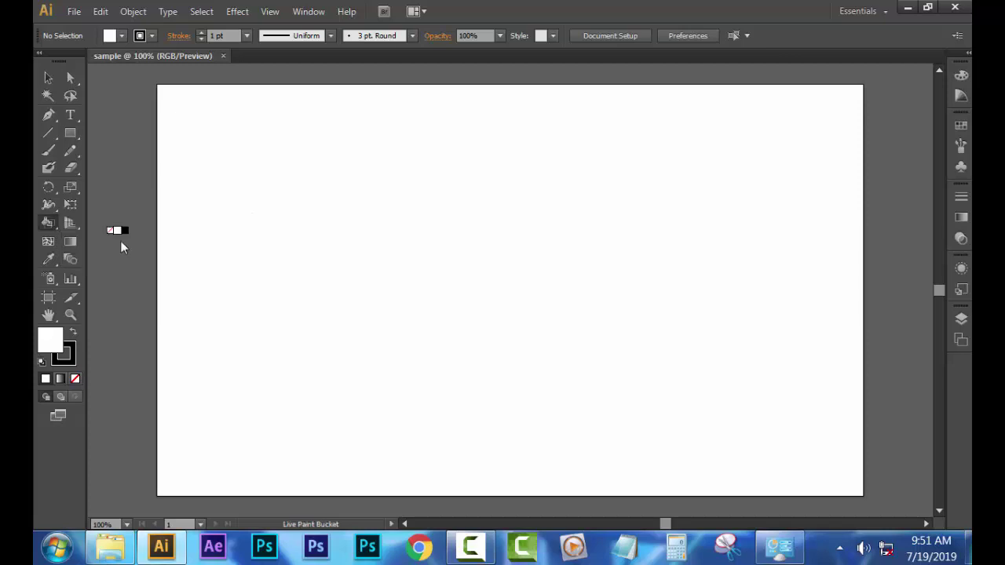
pyautogui.click(52, 224)
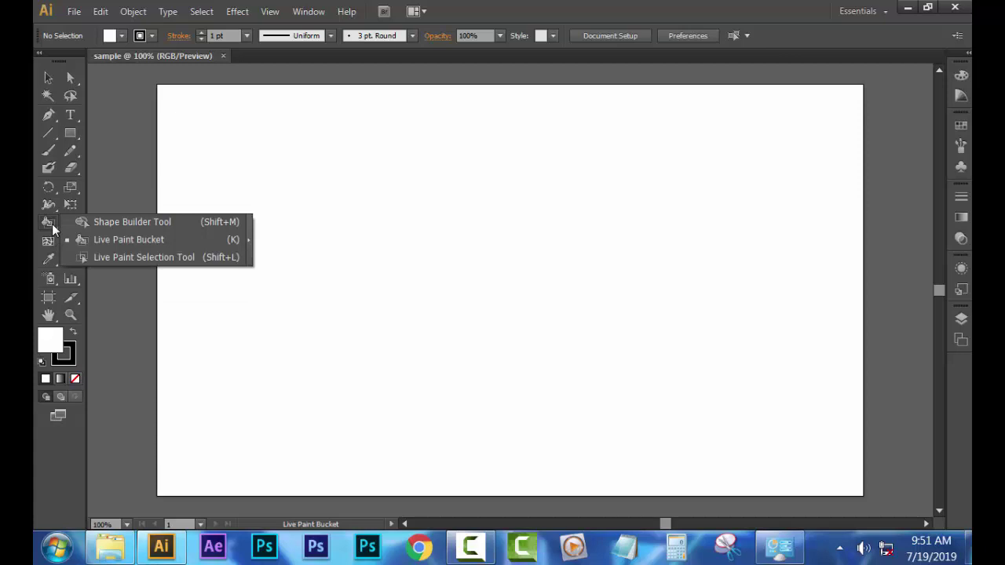
pyautogui.click(101, 240)
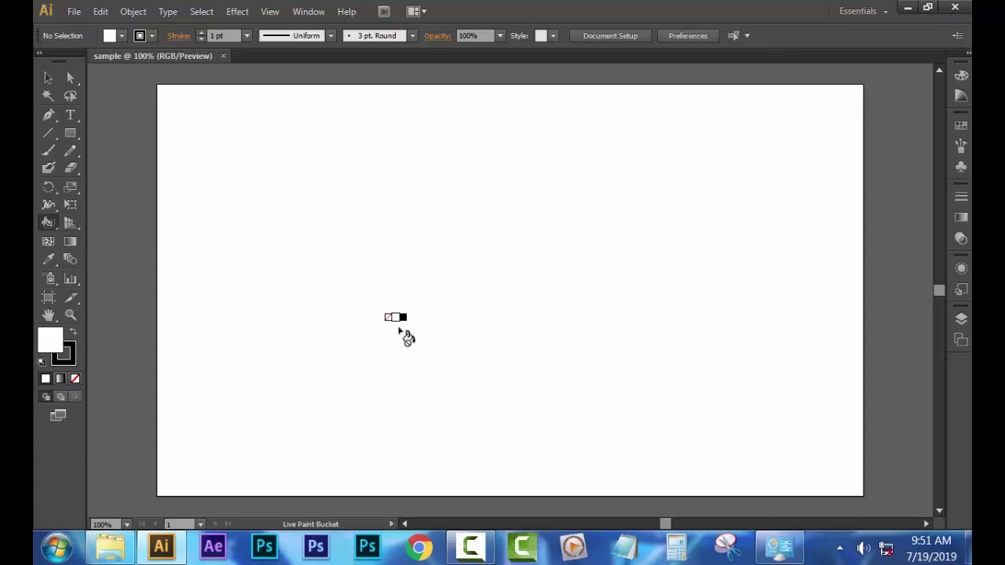
pyautogui.click(574, 290)
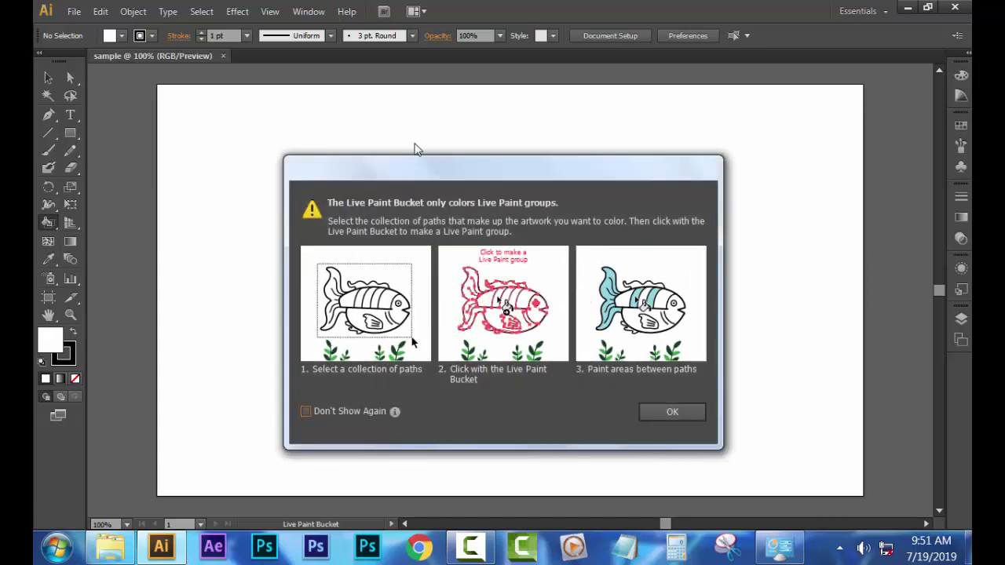
pyautogui.moveTo(471, 169); pyautogui.dragTo(555, 118)
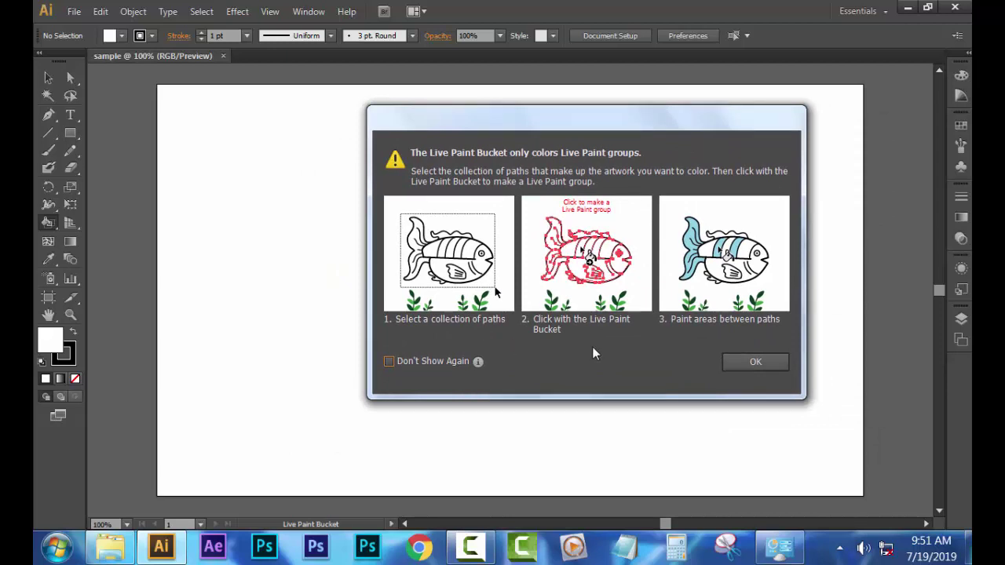
pyautogui.click(773, 368)
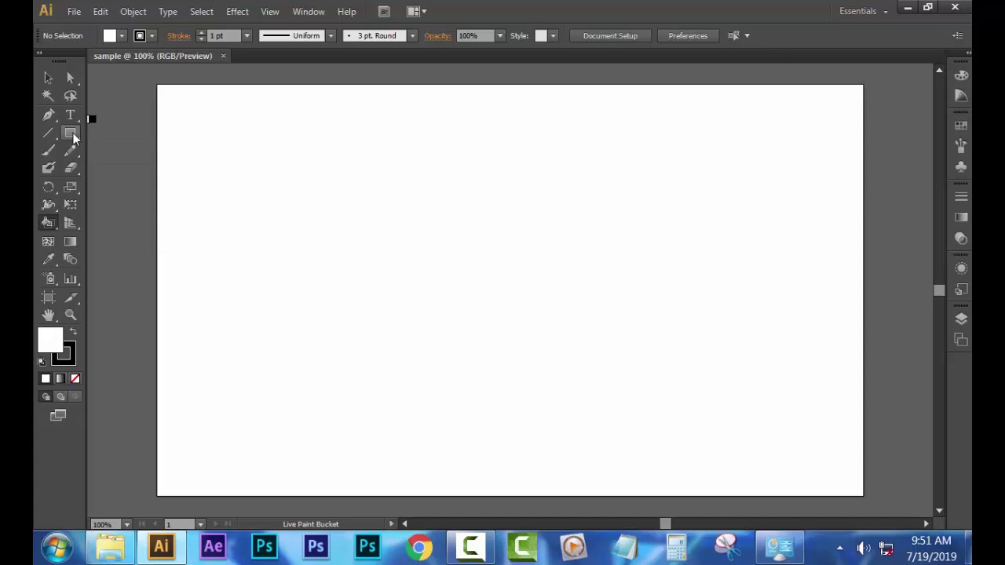
# Select the Rectangle tool and set stroke to None and fill to RGB Cyan.
pyautogui.click(73, 134)
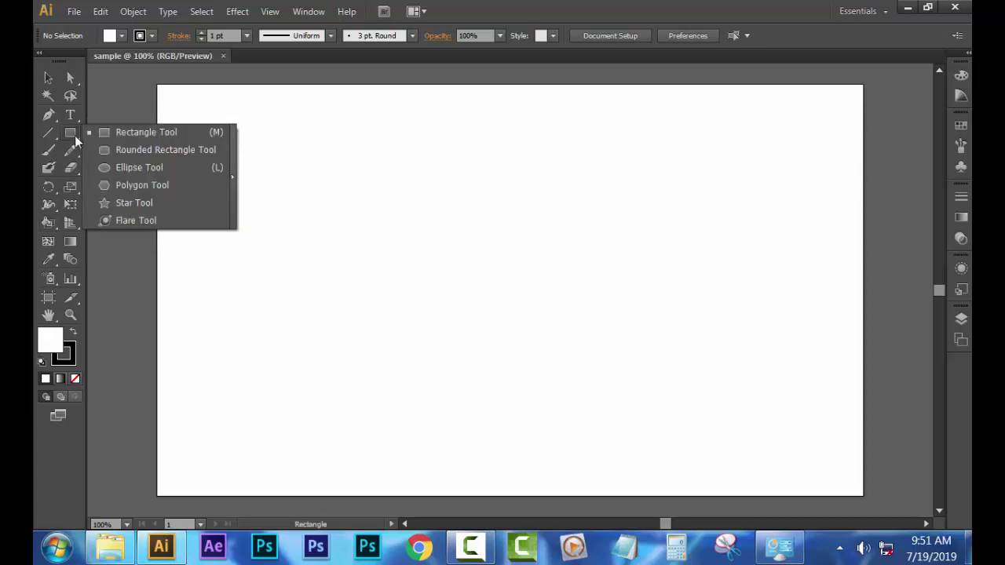
pyautogui.click(116, 139)
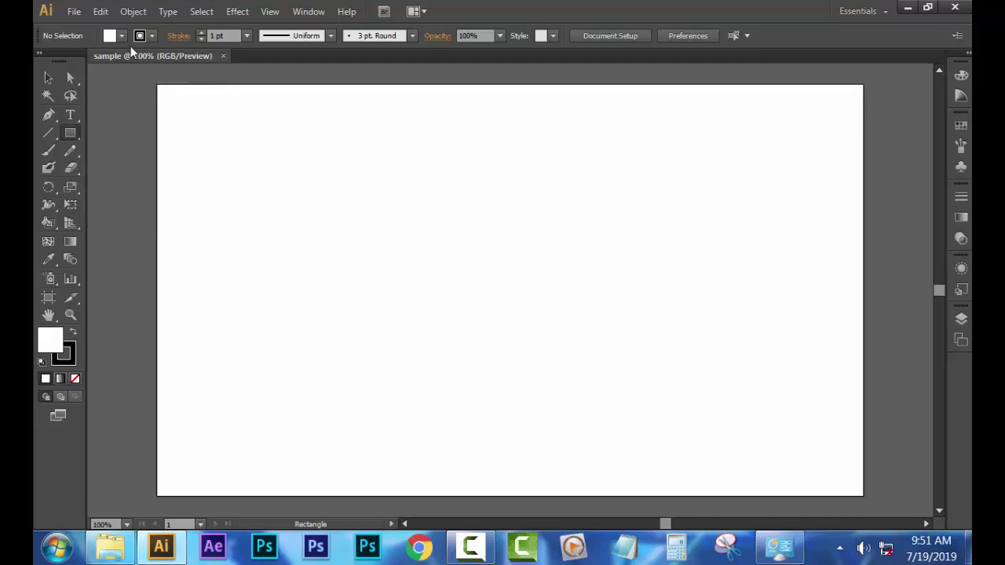
pyautogui.click(153, 37)
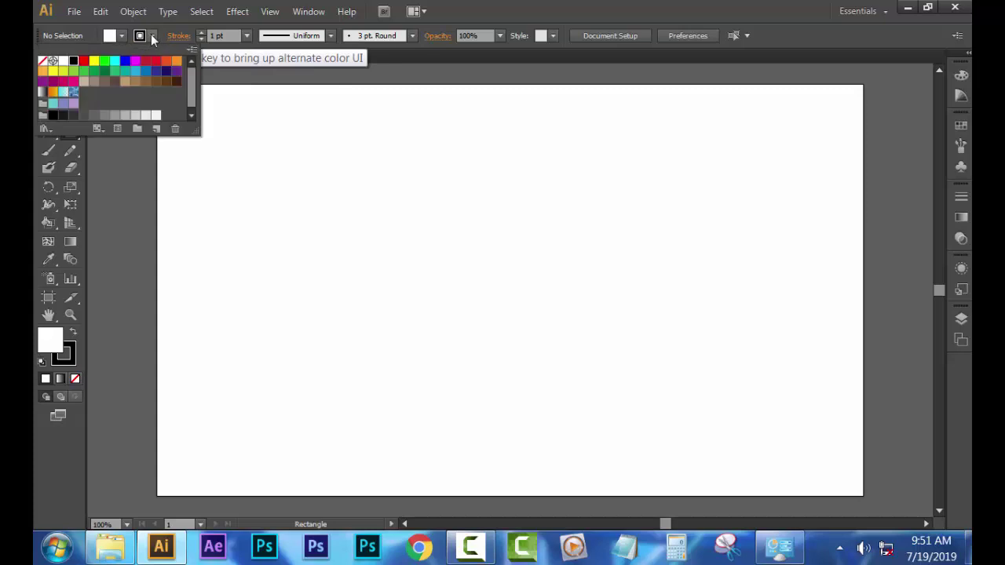
pyautogui.click(44, 66)
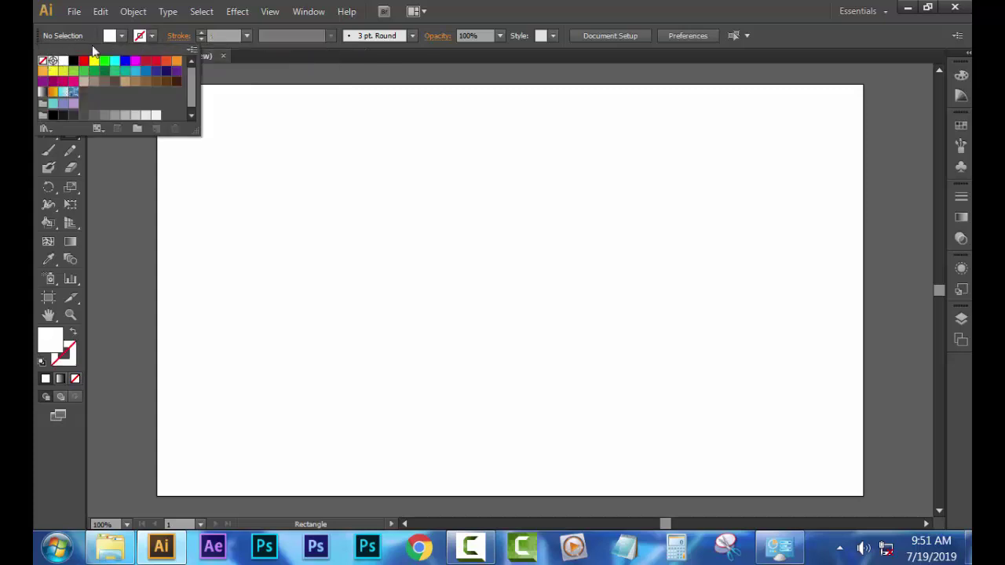
pyautogui.click(117, 36)
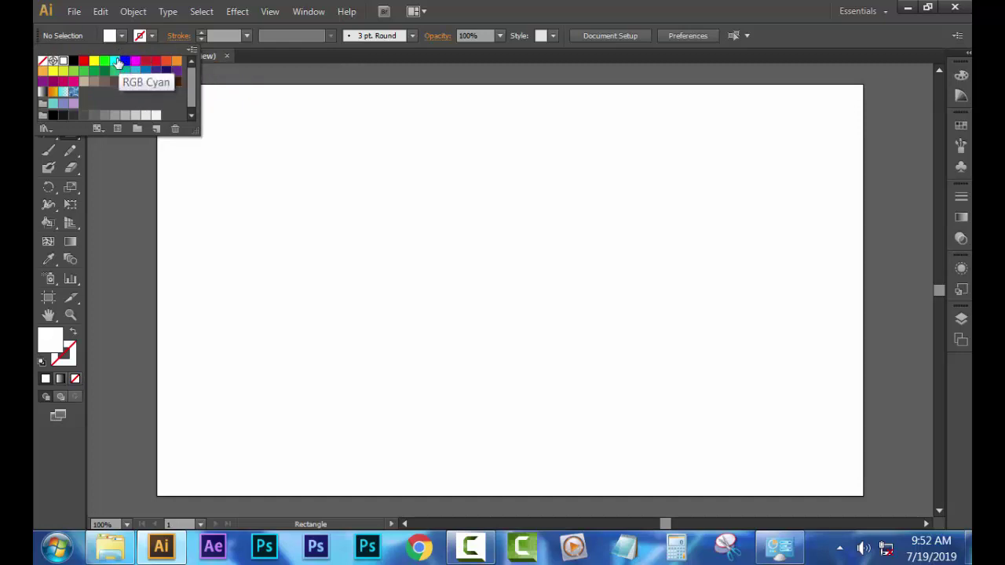
pyautogui.click(123, 63)
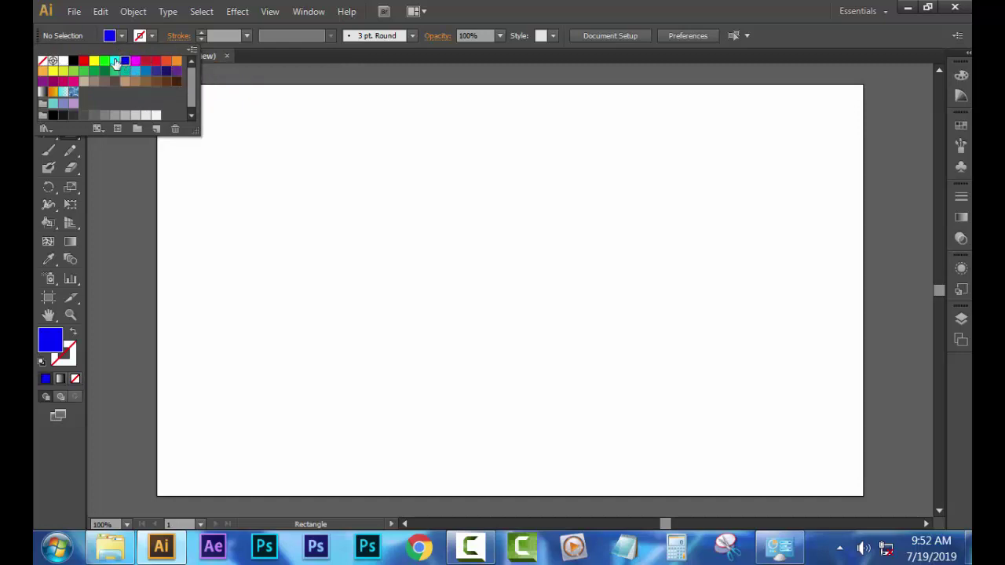
pyautogui.click(115, 61)
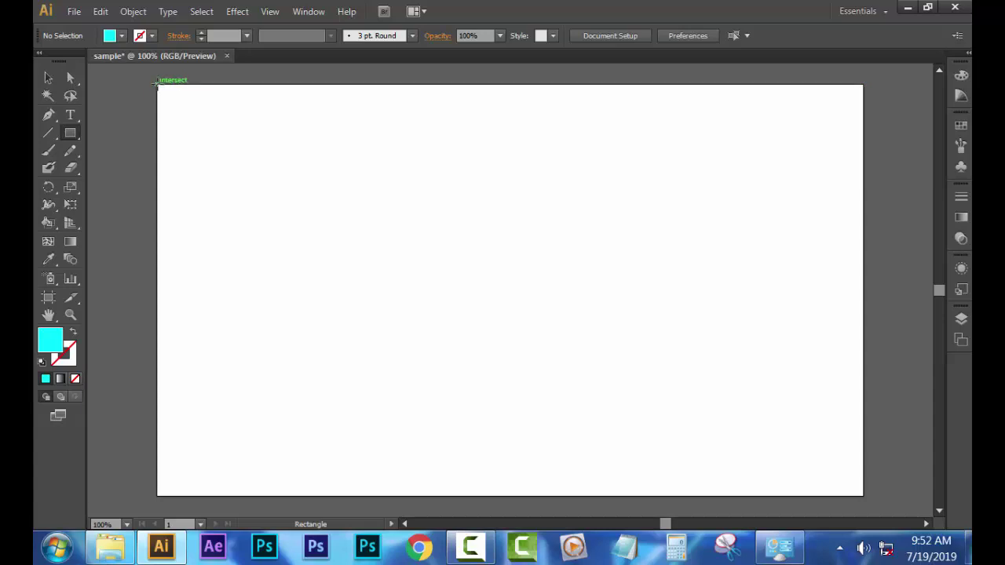
# Draw a cyan rectangle from the artboard's top-left to bottom-right corner, covering all 960 x 560 px.
pyautogui.moveTo(156, 85)
pyautogui.mouseDown()
pyautogui.moveTo(822, 420)
pyautogui.moveTo(549, 398)
pyautogui.mouseUp()
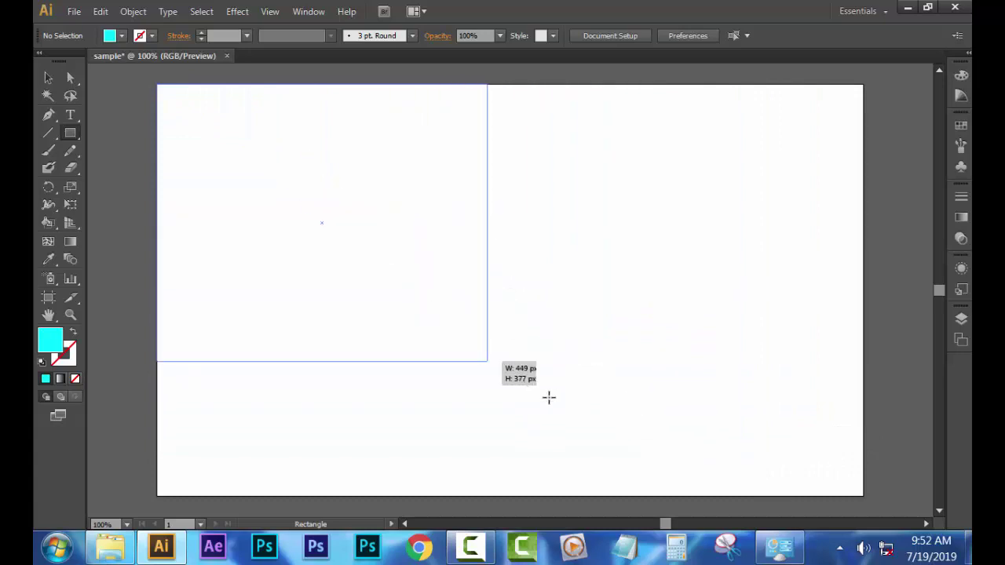
pyautogui.moveTo(549, 398); pyautogui.dragTo(864, 496)
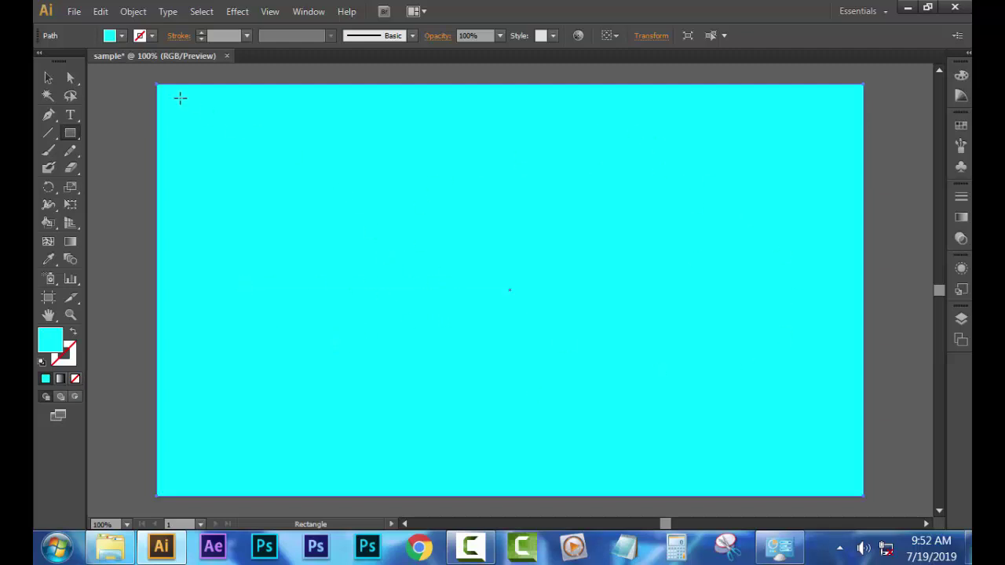
# Recolour the rectangle's fill bright green in the Color Picker.
pyautogui.doubleClick(58, 347)
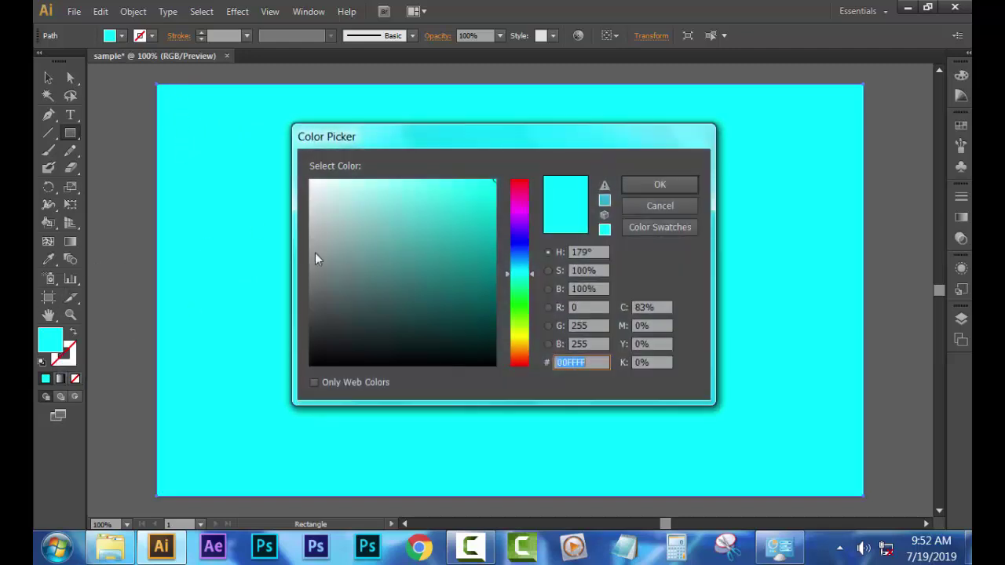
pyautogui.moveTo(408, 144); pyautogui.dragTo(624, 211)
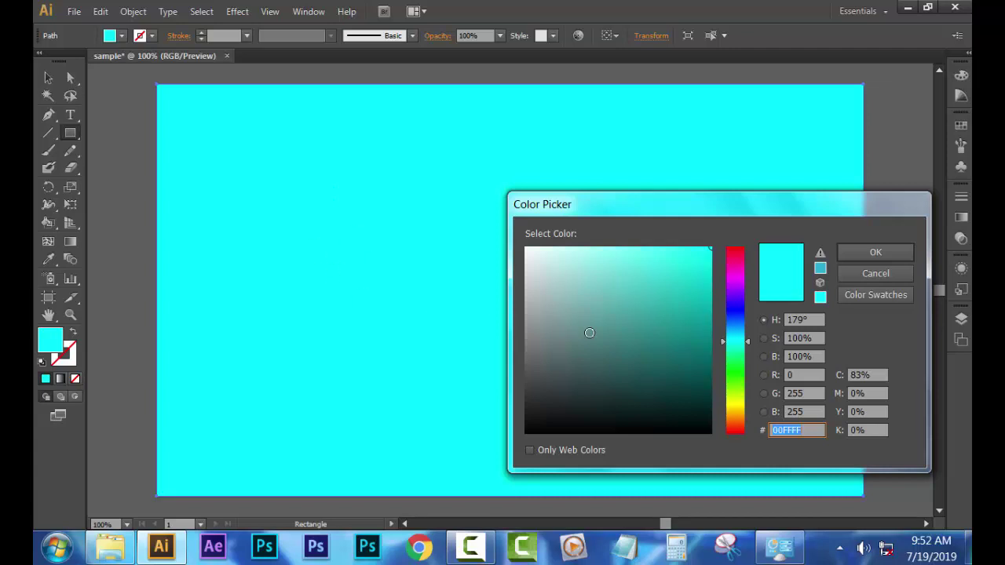
pyautogui.click(706, 350)
pyautogui.click(696, 402)
pyautogui.click(663, 297)
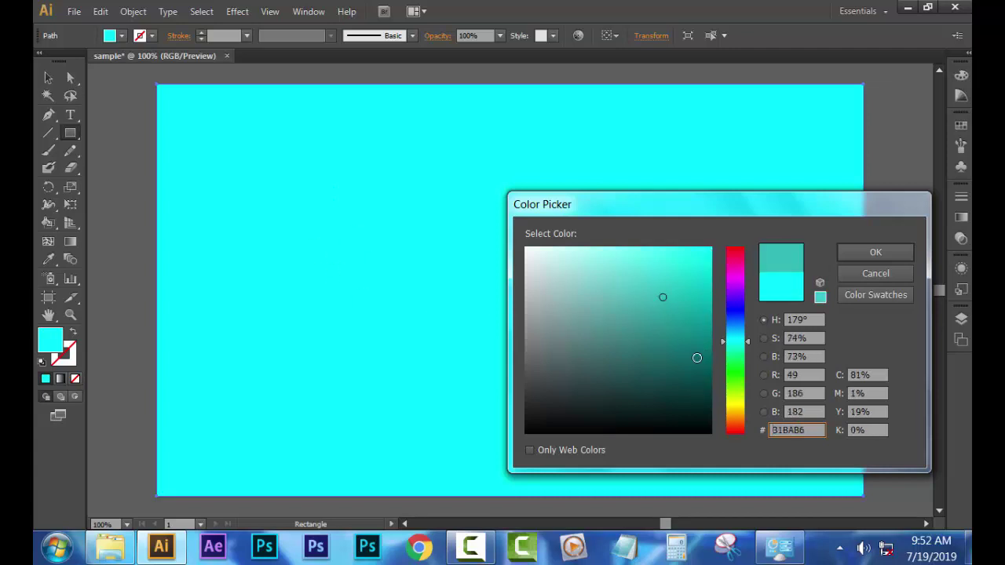
pyautogui.click(733, 365)
pyautogui.click(693, 260)
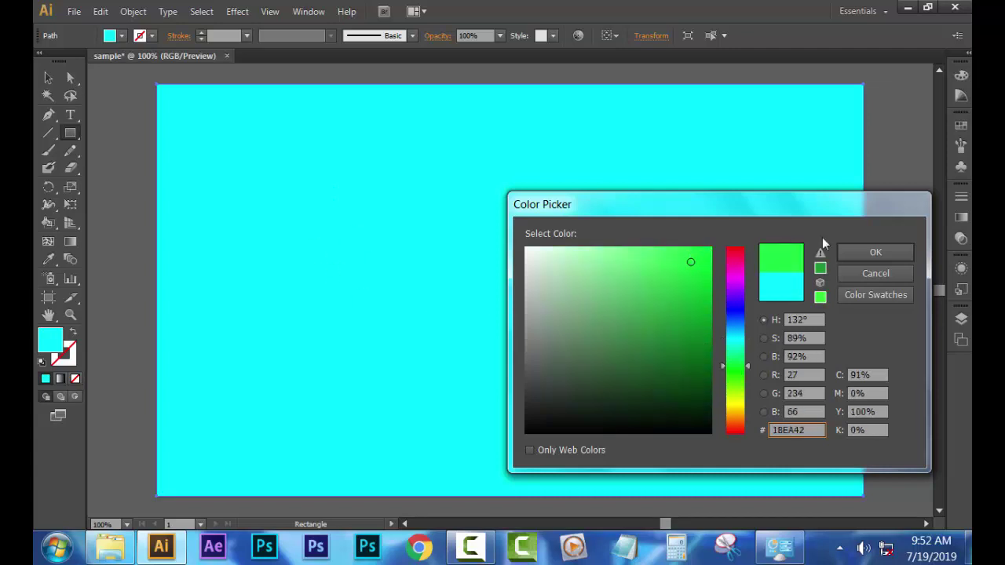
pyautogui.click(862, 256)
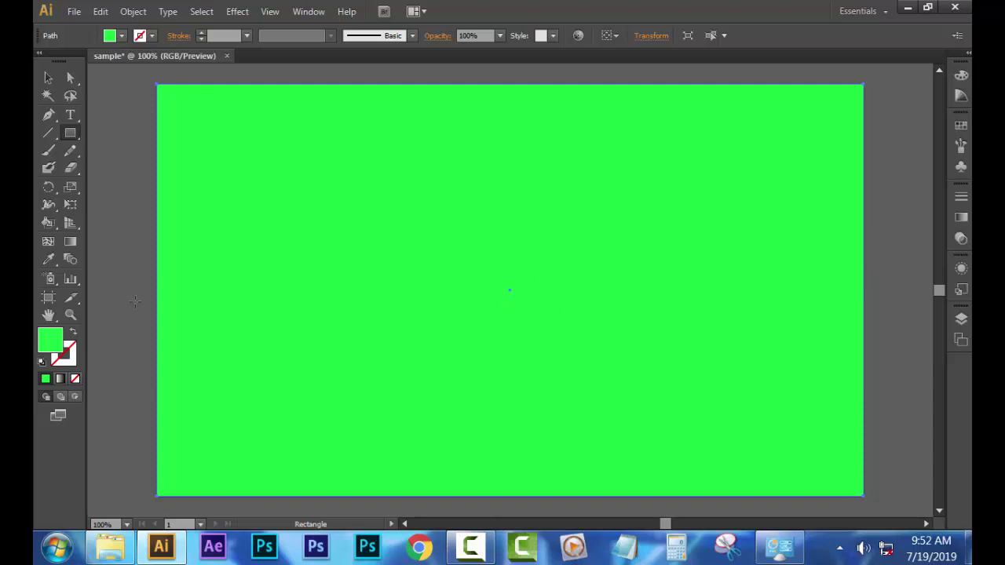
# Change the rectangle's fill to a softer light cyan (#1CCBE8).
pyautogui.doubleClick(49, 345)
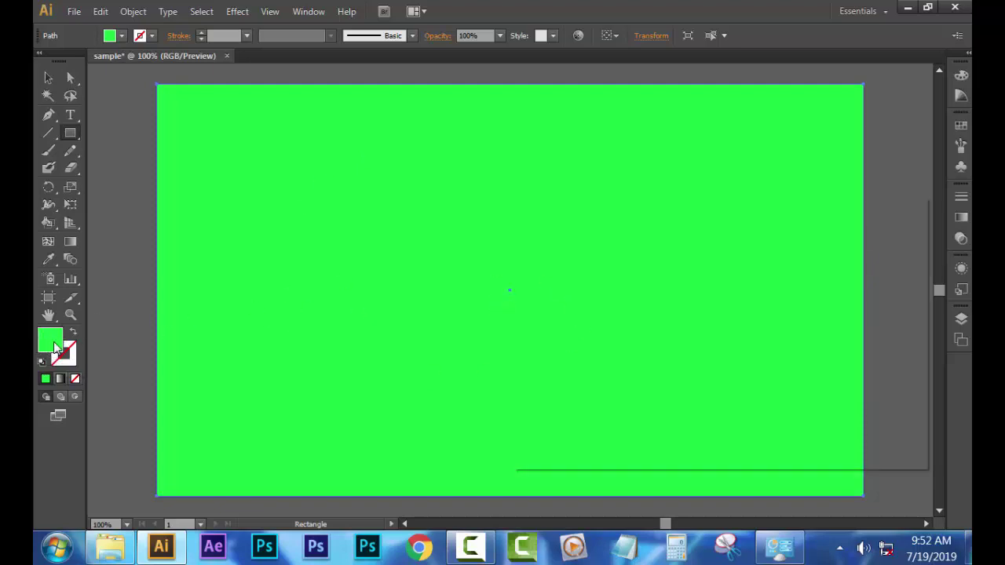
pyautogui.click(735, 335)
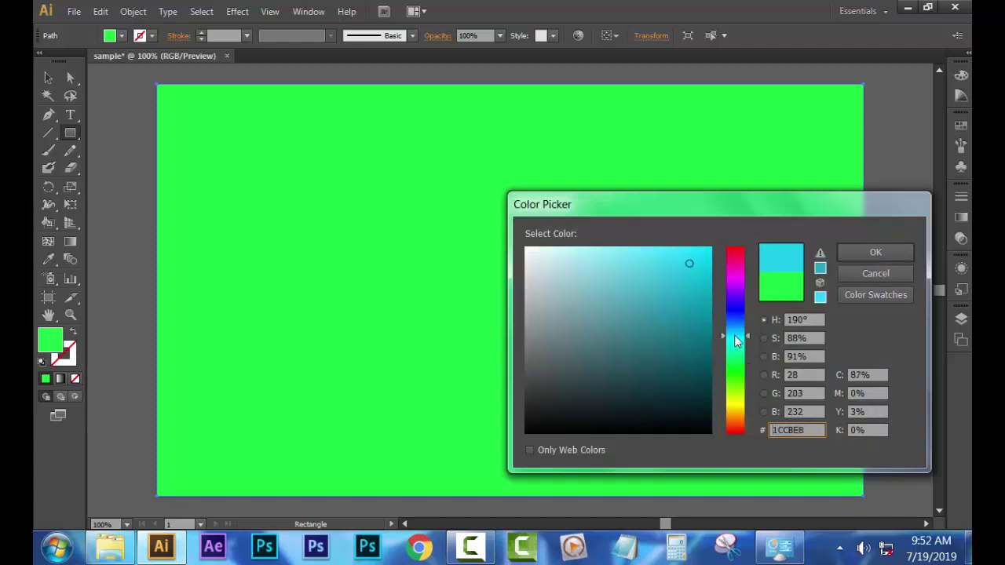
pyautogui.click(668, 256)
pyautogui.click(845, 257)
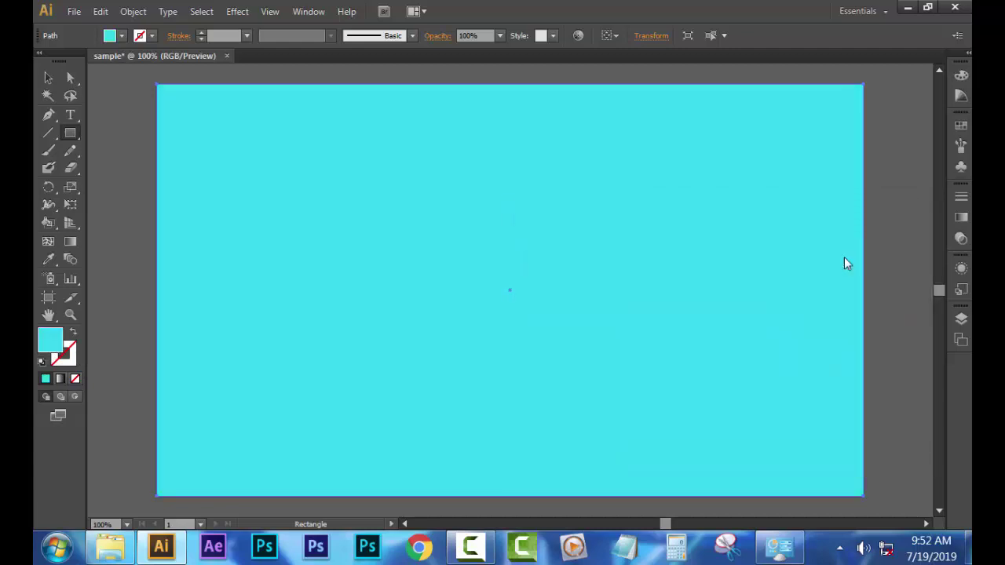
# Shift-drag the rectangle's bottom-right corner to scale it down proportionally into a small box.
pyautogui.click(55, 83)
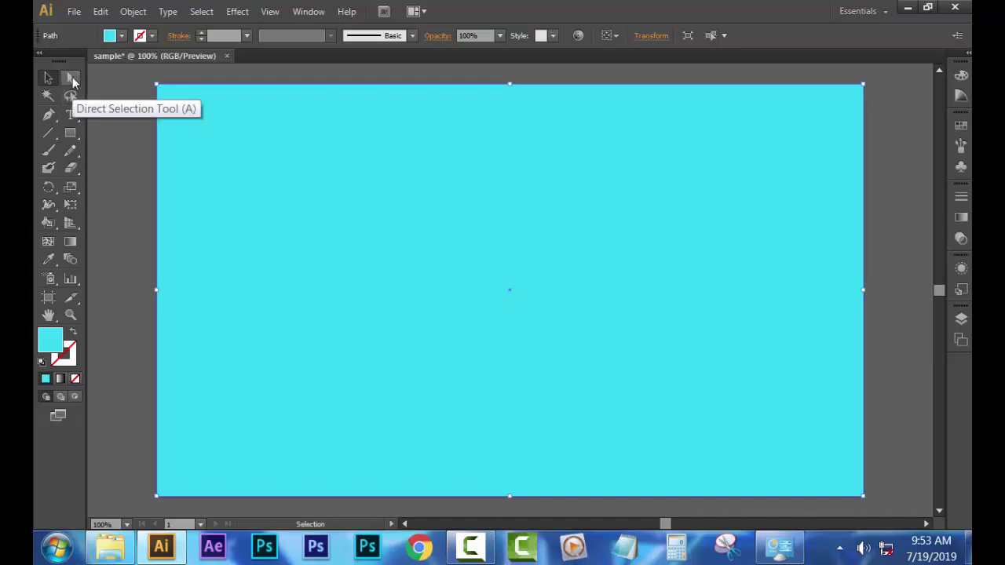
pyautogui.click(72, 79)
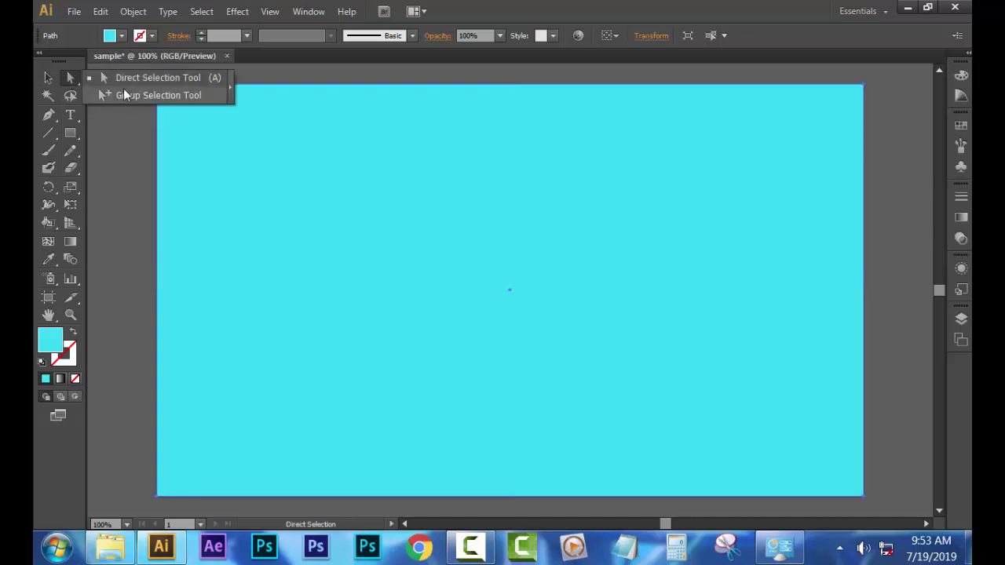
pyautogui.click(75, 79)
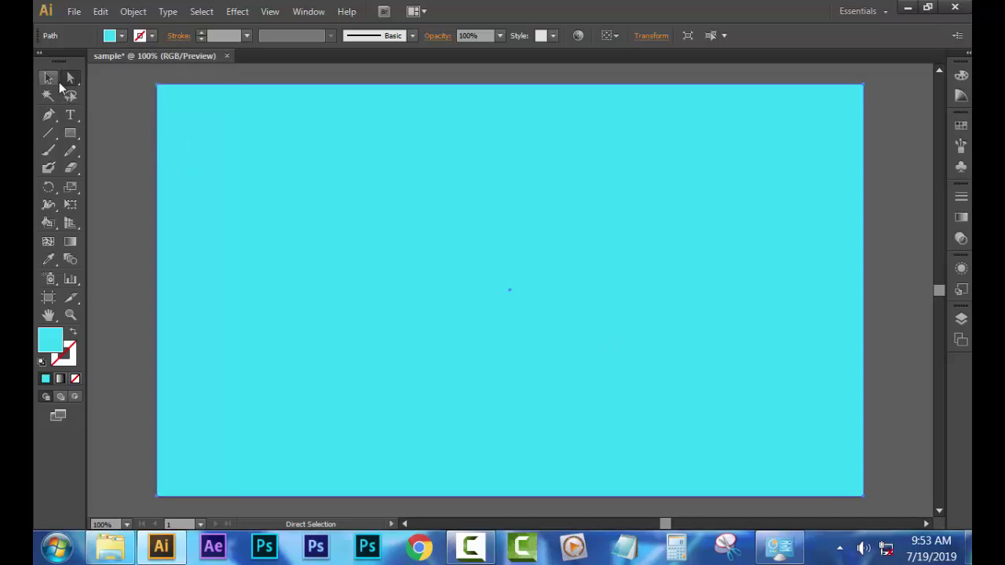
pyautogui.click(45, 76)
pyautogui.moveTo(862, 494); pyautogui.dragTo(469, 270)
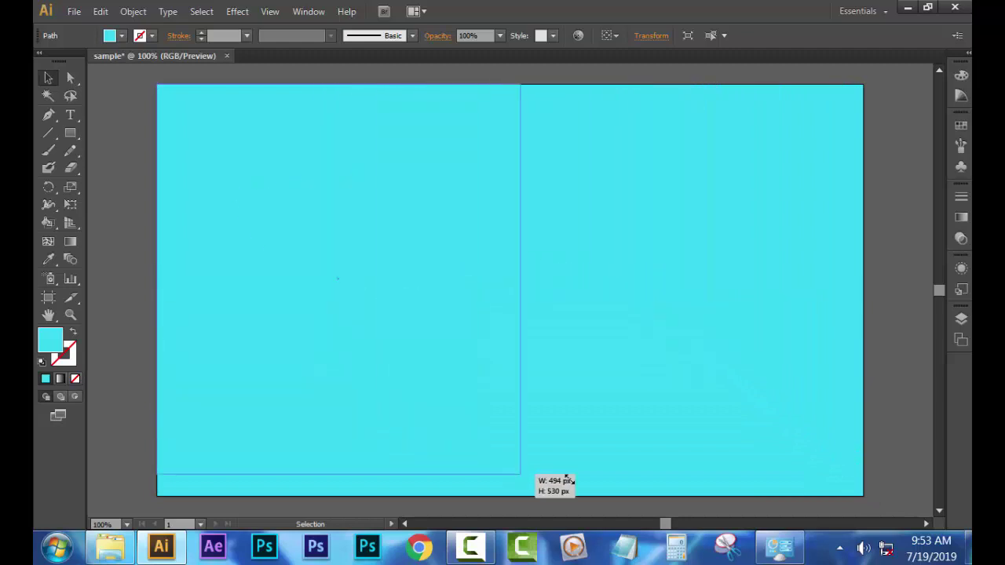
pyautogui.moveTo(468, 269)
pyautogui.mouseDown()
pyautogui.moveTo(530, 304)
pyautogui.moveTo(648, 484)
pyautogui.moveTo(870, 433)
pyautogui.moveTo(657, 353)
pyautogui.moveTo(787, 493)
pyautogui.moveTo(862, 399)
pyautogui.moveTo(678, 419)
pyautogui.moveTo(835, 413)
pyautogui.moveTo(788, 477)
pyautogui.moveTo(841, 456)
pyautogui.moveTo(848, 487)
pyautogui.mouseUp()
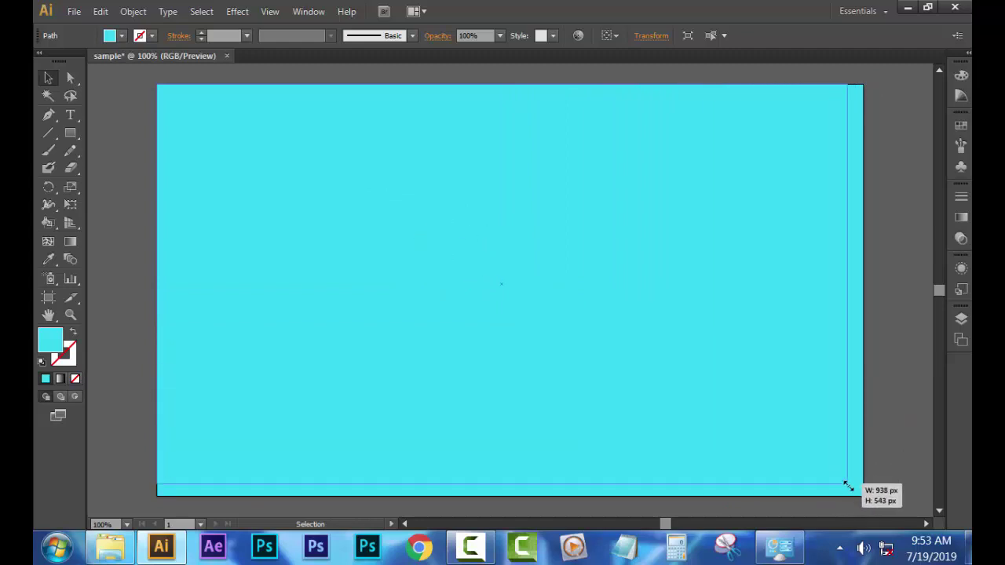
pyautogui.press('shift')
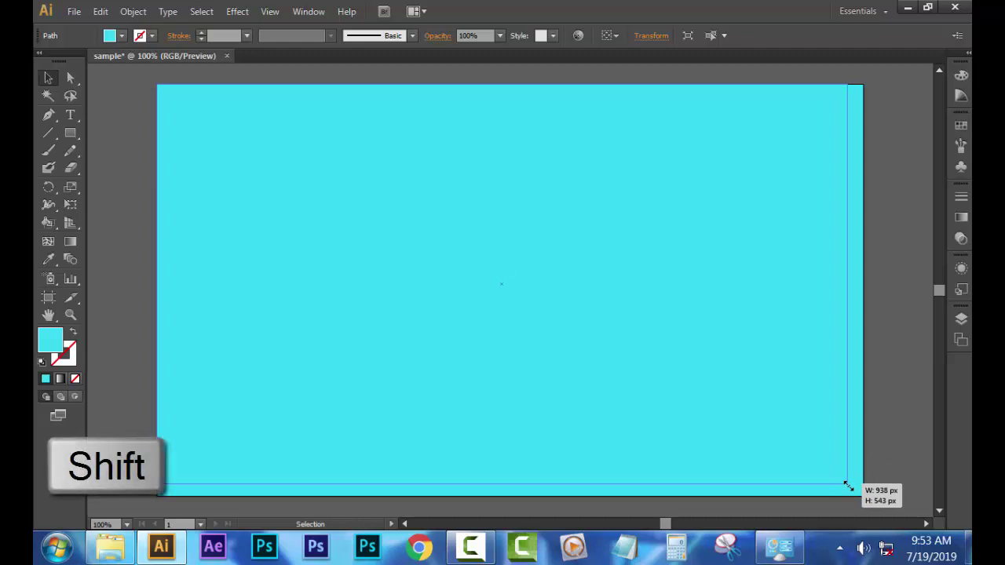
pyautogui.moveTo(848, 487)
pyautogui.mouseDown()
pyautogui.moveTo(831, 453)
pyautogui.moveTo(770, 406)
pyautogui.moveTo(475, 210)
pyautogui.moveTo(589, 345)
pyautogui.moveTo(469, 259)
pyautogui.mouseUp()
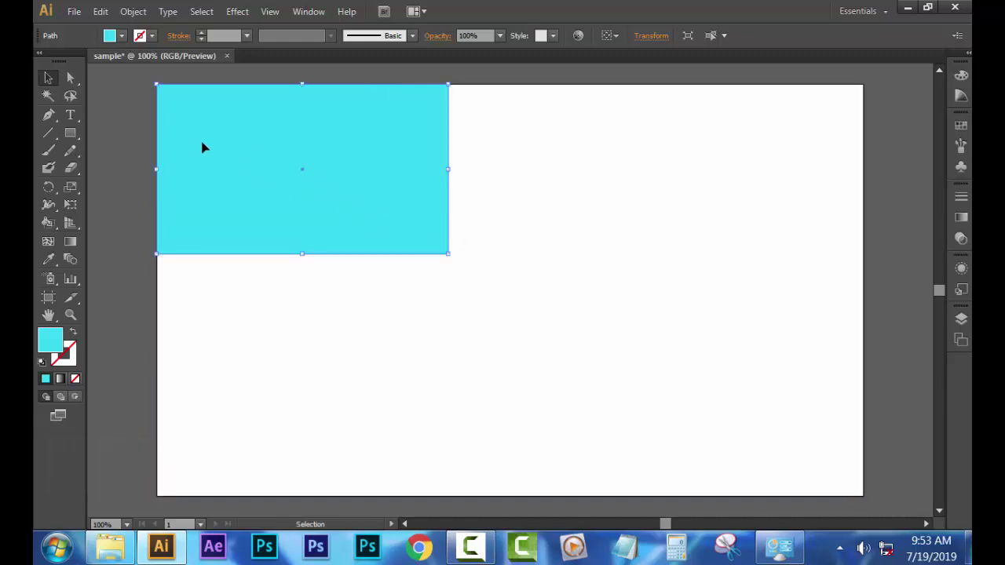
# Move the smaller rectangle toward the centre of the artboard.
pyautogui.moveTo(405, 235)
pyautogui.mouseDown()
pyautogui.moveTo(523, 339)
pyautogui.moveTo(607, 386)
pyautogui.moveTo(605, 351)
pyautogui.moveTo(600, 379)
pyautogui.mouseUp()
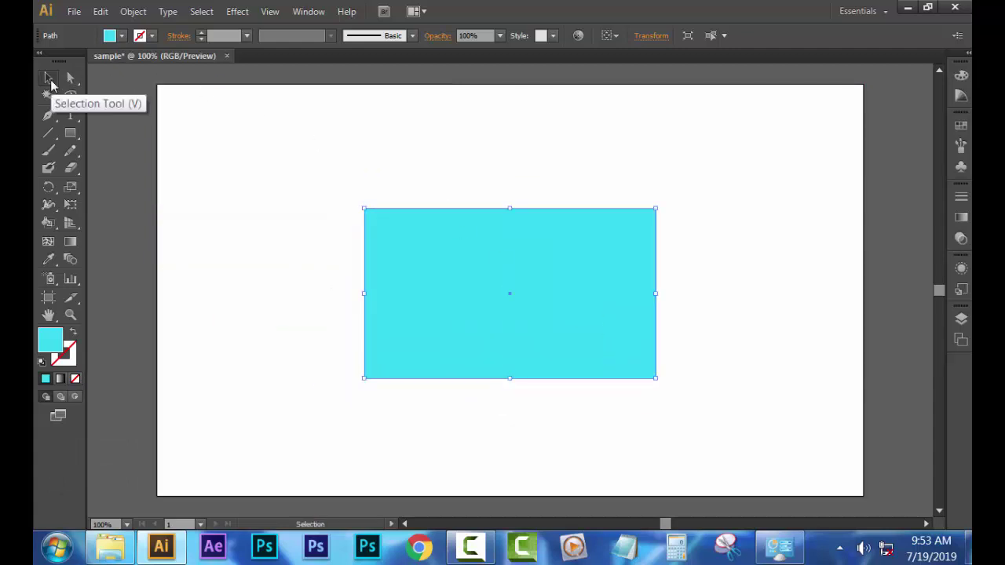
pyautogui.click(50, 81)
pyautogui.moveTo(471, 351); pyautogui.dragTo(420, 341)
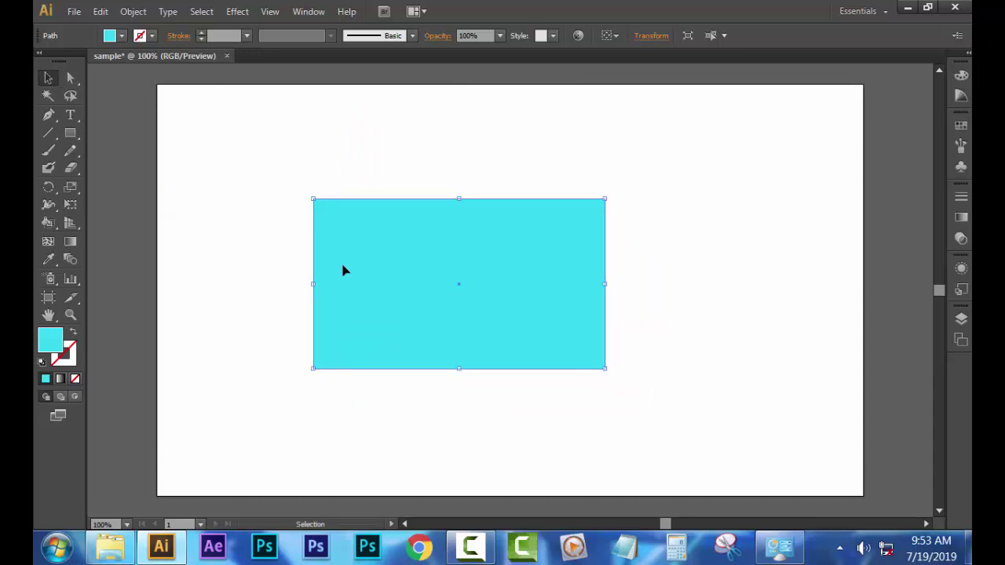
pyautogui.click(80, 78)
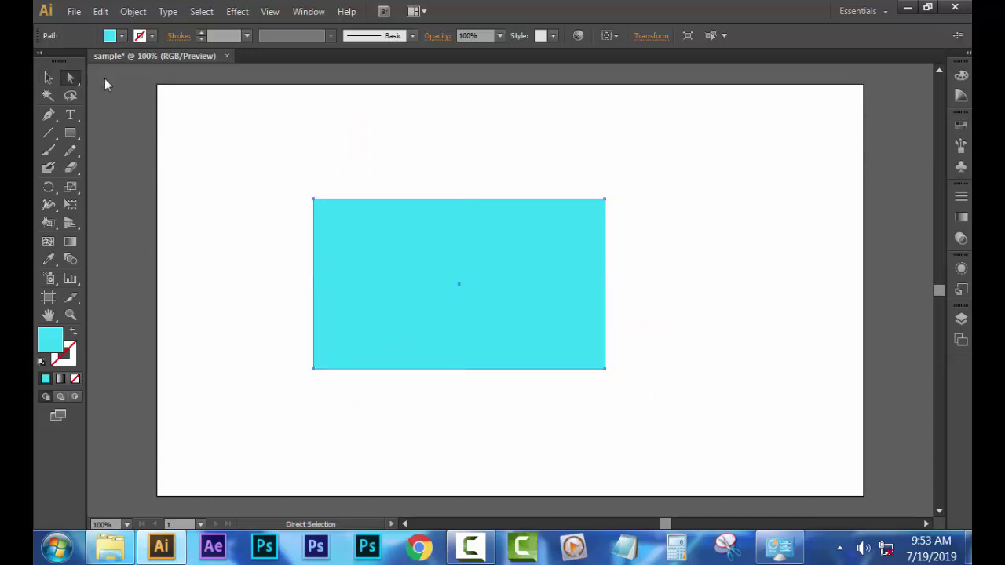
# Drag the rectangle's four corner anchors into an irregular kite shape, then shift it left.
pyautogui.click(313, 199)
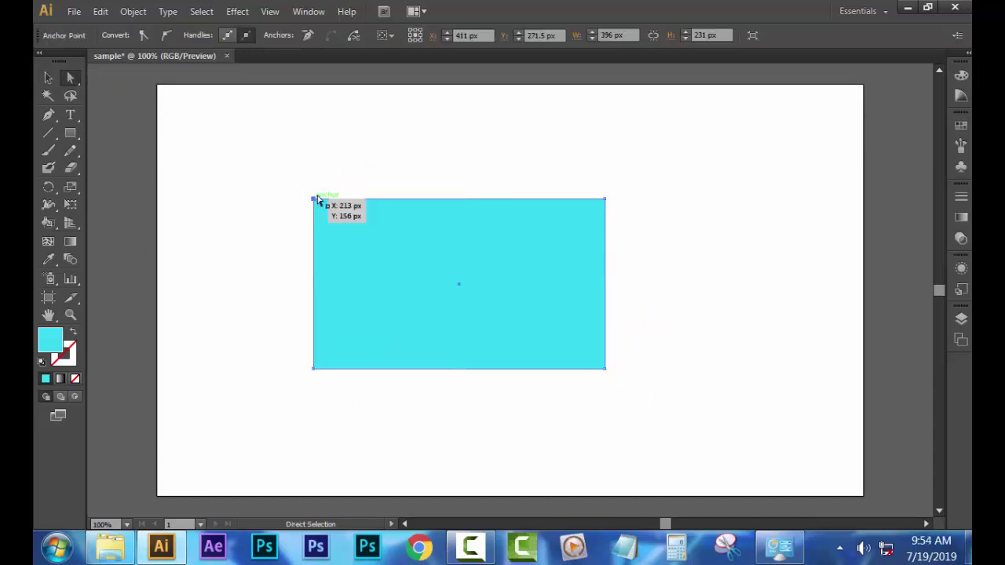
pyautogui.moveTo(314, 199); pyautogui.dragTo(400, 135)
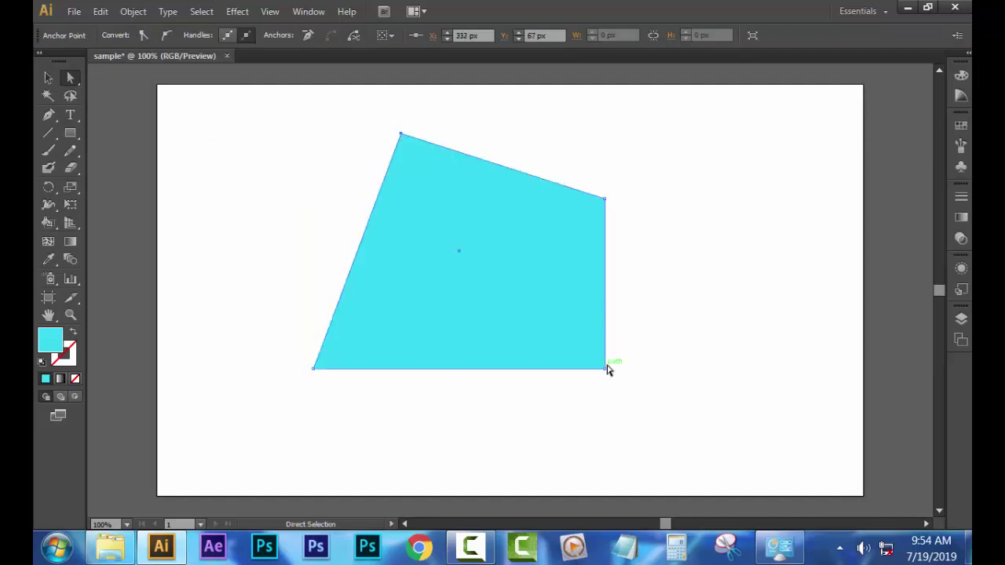
pyautogui.moveTo(605, 369); pyautogui.dragTo(532, 409)
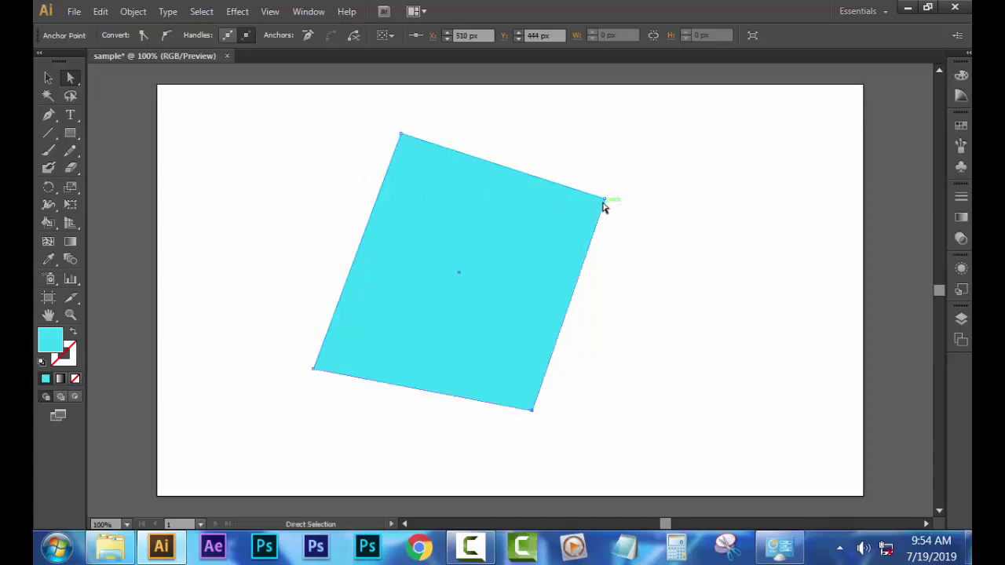
pyautogui.moveTo(605, 199)
pyautogui.mouseDown()
pyautogui.moveTo(496, 278)
pyautogui.moveTo(378, 340)
pyautogui.moveTo(469, 317)
pyautogui.moveTo(706, 313)
pyautogui.moveTo(747, 272)
pyautogui.mouseUp()
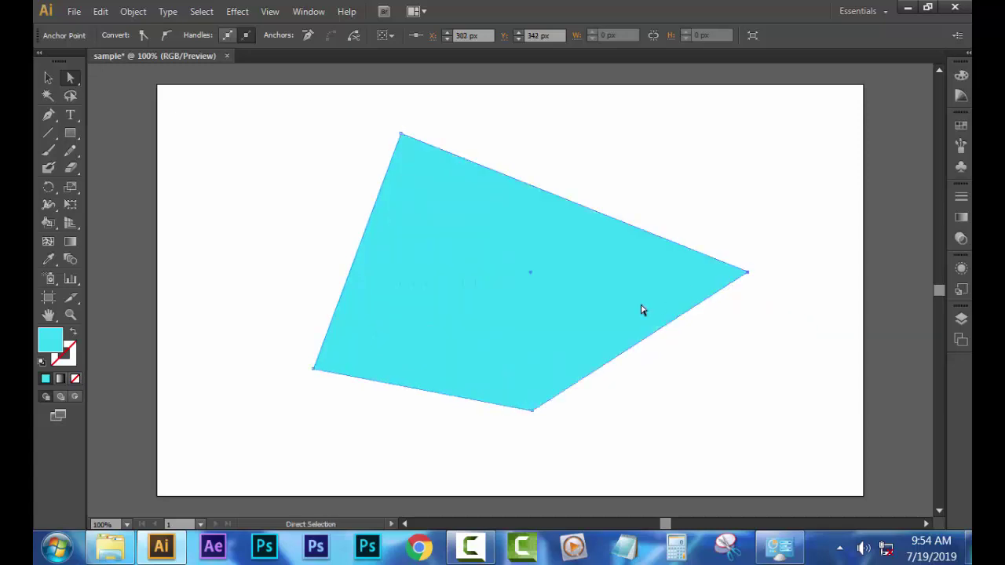
pyautogui.moveTo(318, 370)
pyautogui.mouseDown()
pyautogui.moveTo(519, 283)
pyautogui.moveTo(620, 275)
pyautogui.moveTo(406, 260)
pyautogui.moveTo(306, 228)
pyautogui.mouseUp()
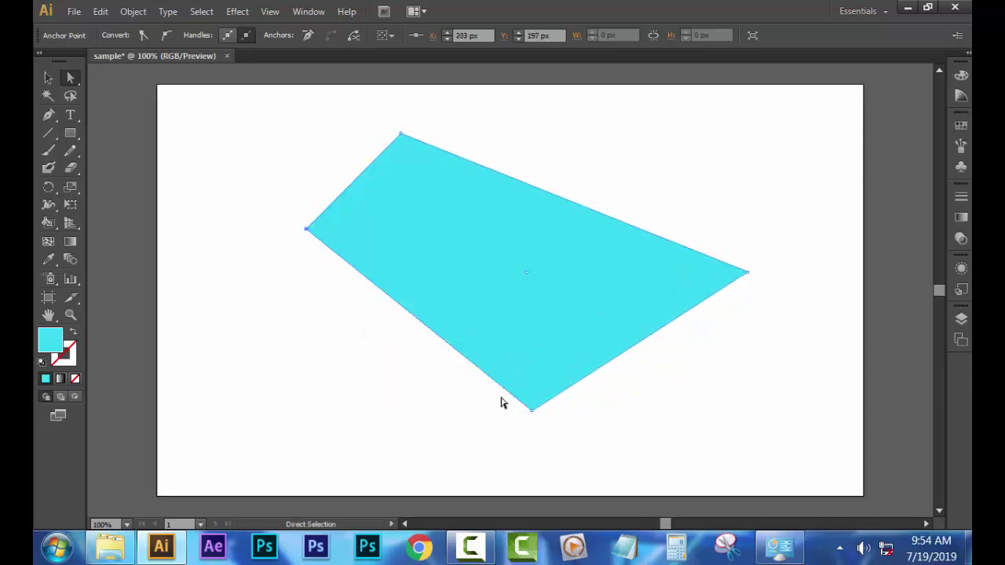
pyautogui.moveTo(532, 409)
pyautogui.mouseDown()
pyautogui.moveTo(537, 290)
pyautogui.moveTo(415, 303)
pyautogui.moveTo(384, 361)
pyautogui.mouseUp()
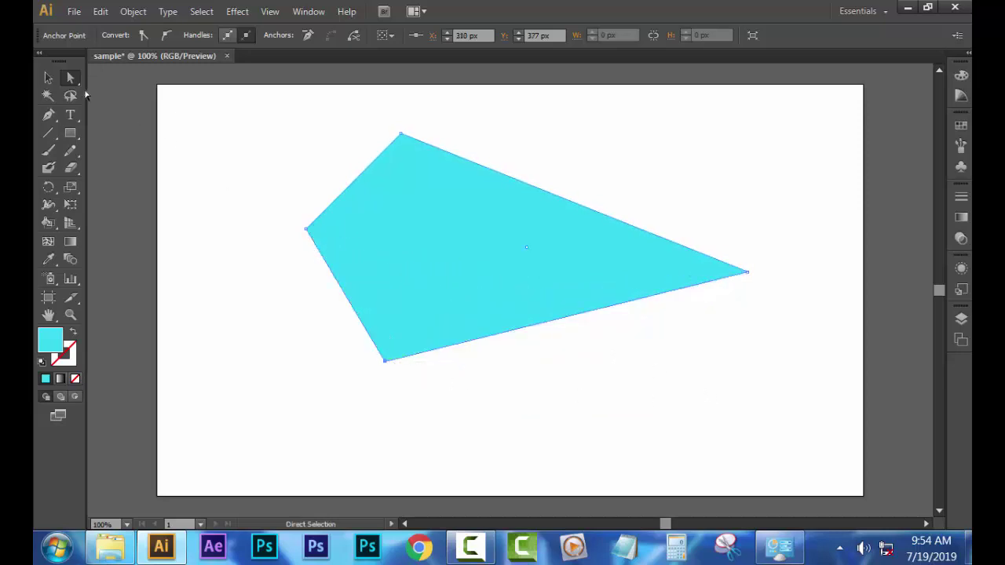
pyautogui.click(47, 77)
pyautogui.moveTo(457, 284); pyautogui.dragTo(384, 291)
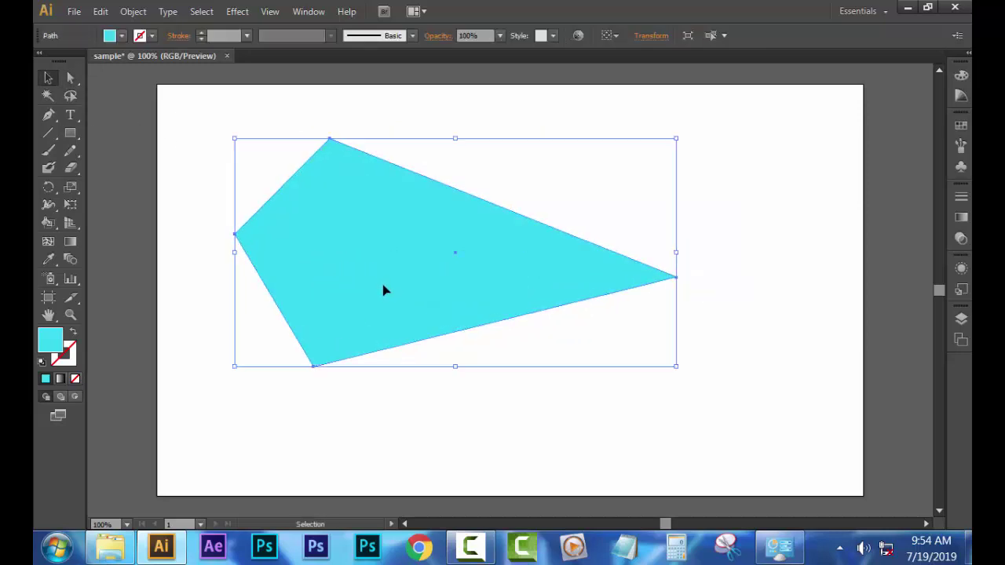
# Draw a circle overlapping the cyan polygon with the Ellipse tool.
pyautogui.click(960, 319)
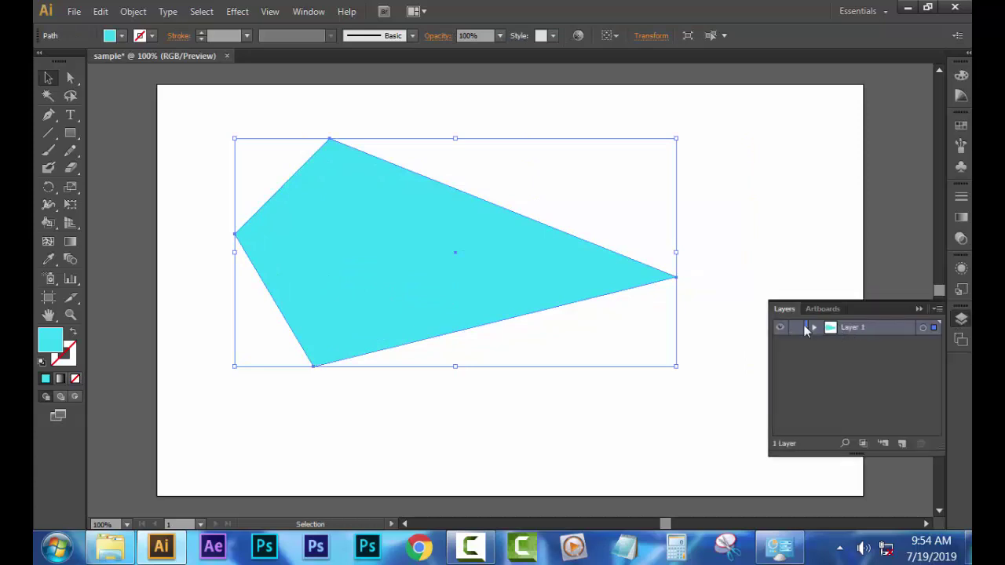
pyautogui.click(918, 309)
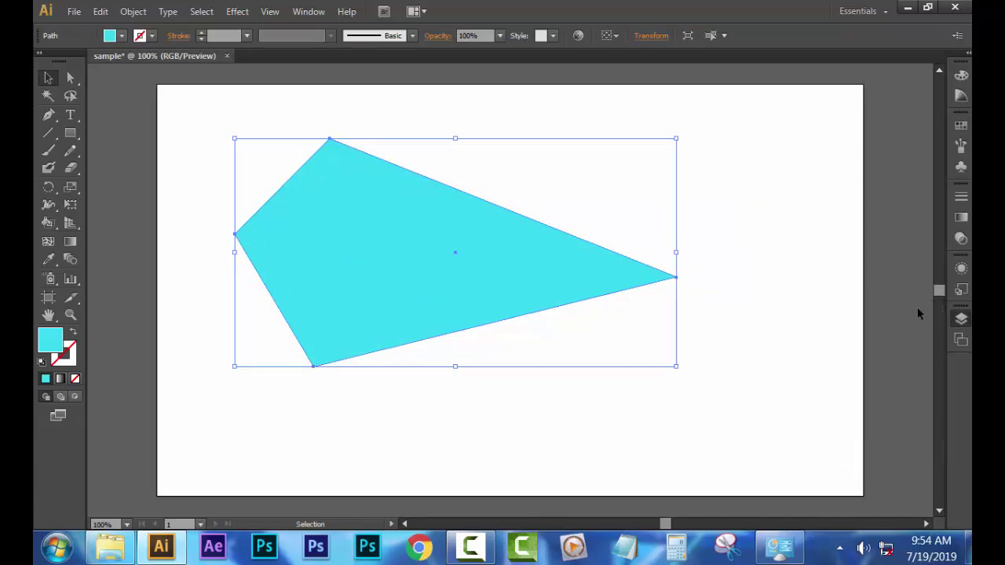
pyautogui.click(78, 134)
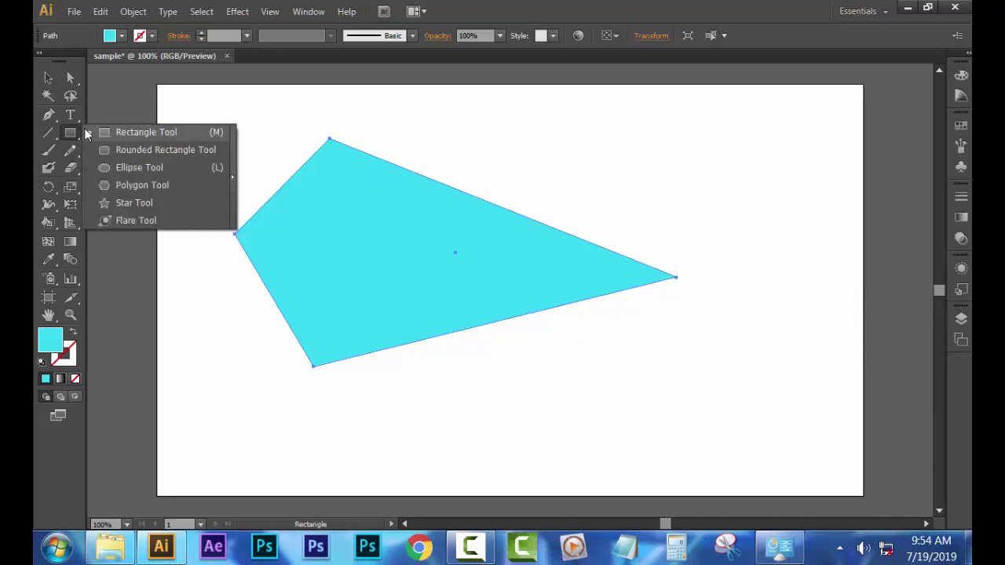
pyautogui.click(113, 168)
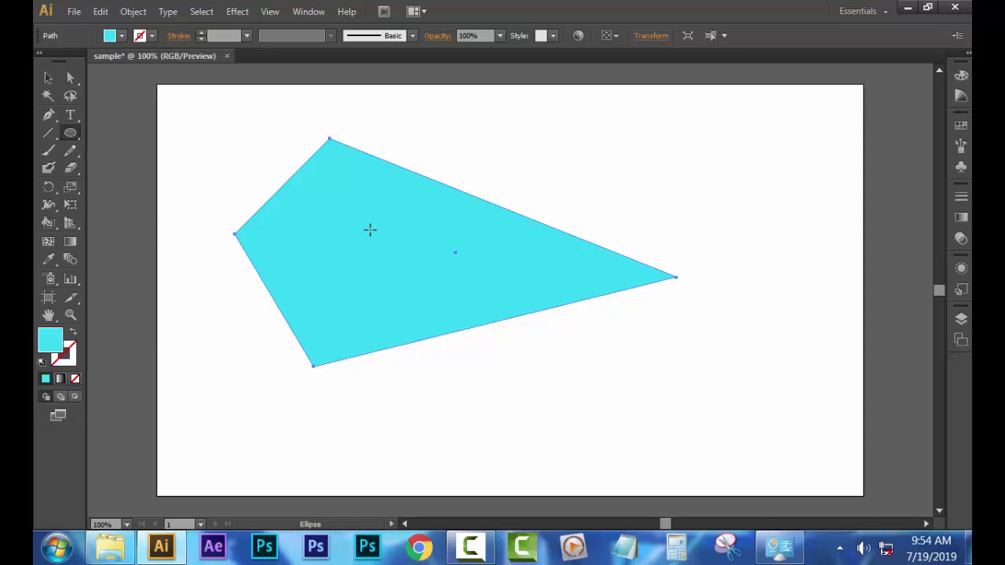
pyautogui.moveTo(370, 229)
pyautogui.mouseDown()
pyautogui.moveTo(527, 334)
pyautogui.moveTo(514, 332)
pyautogui.moveTo(600, 408)
pyautogui.mouseUp()
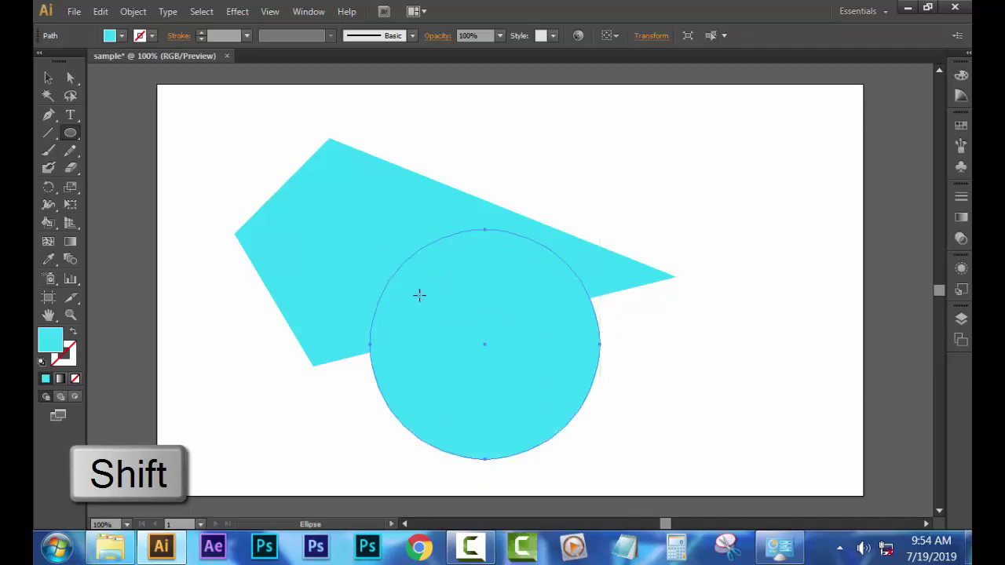
# Fill the circle bright blue via the Color Picker and move it up over the polygon.
pyautogui.doubleClick(58, 342)
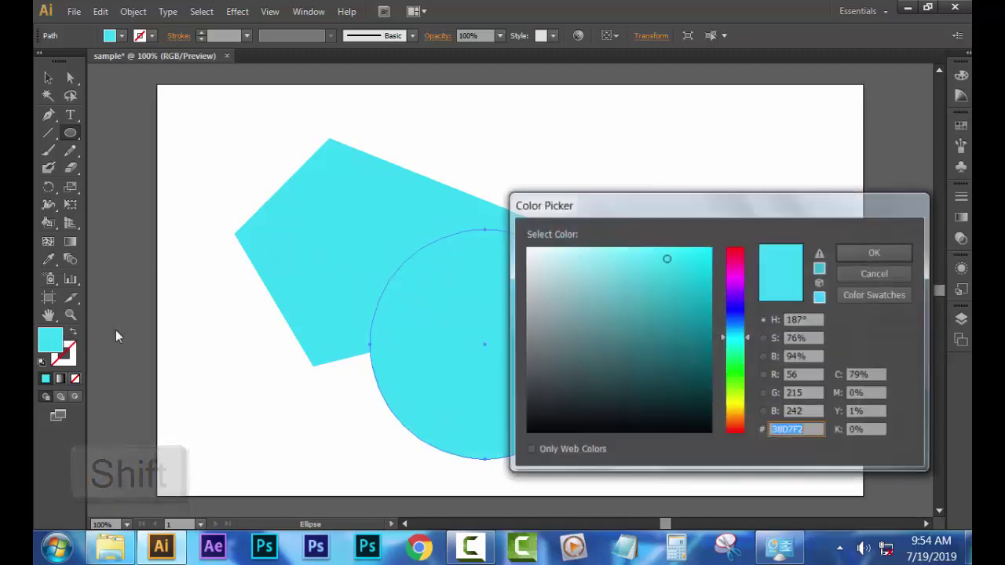
pyautogui.click(739, 314)
pyautogui.moveTo(706, 265); pyautogui.dragTo(695, 265)
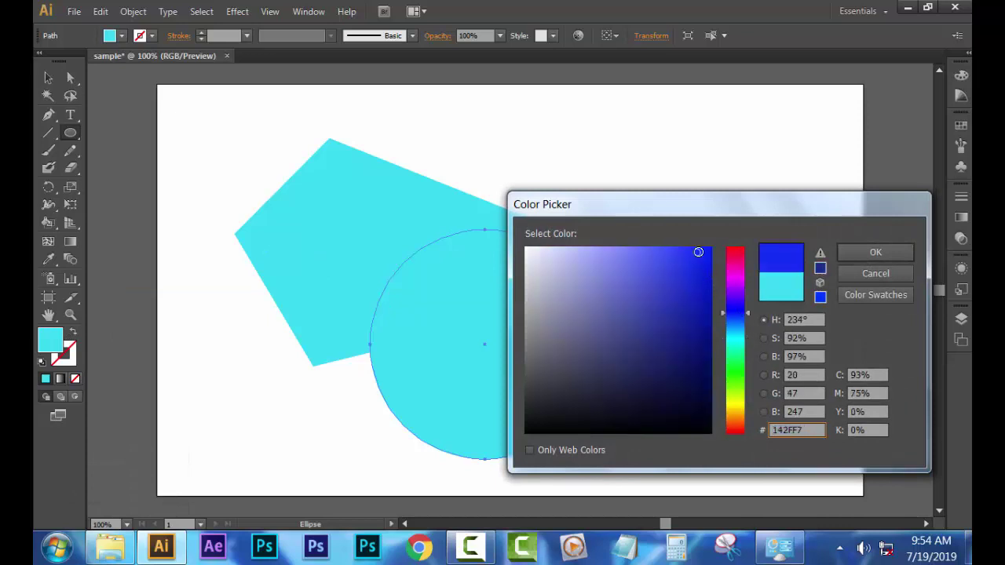
pyautogui.click(873, 252)
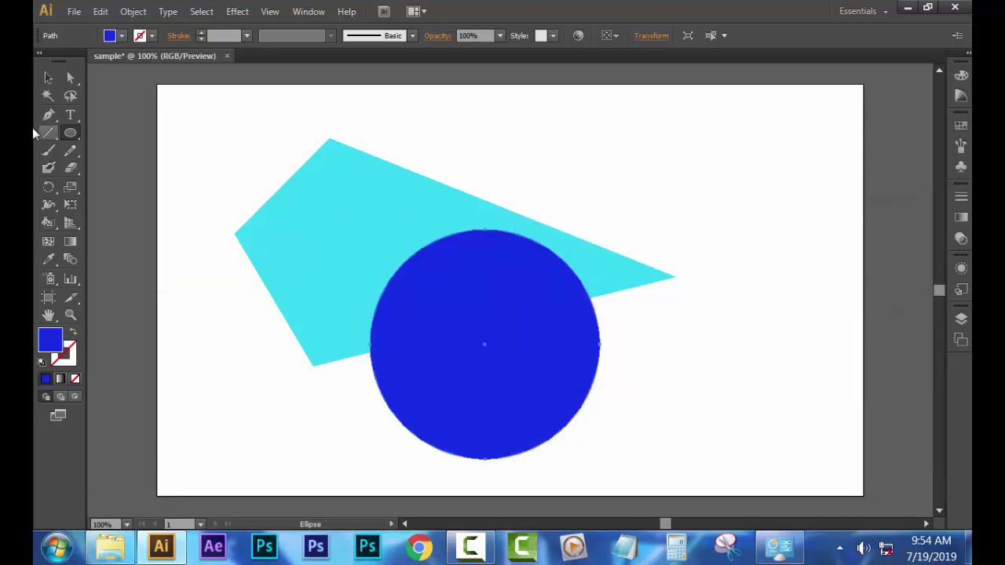
pyautogui.click(46, 79)
pyautogui.moveTo(450, 366); pyautogui.dragTo(417, 304)
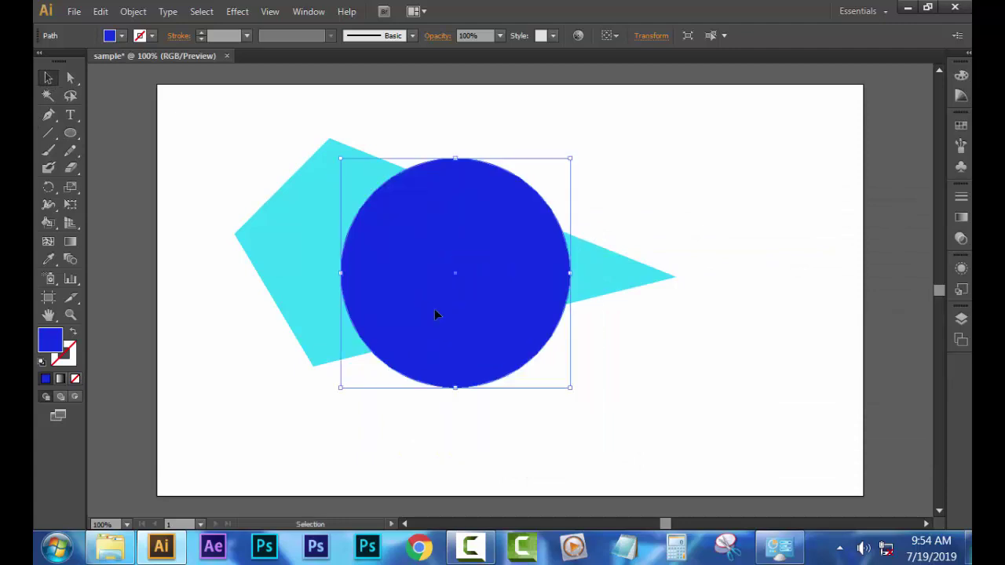
# Select the blue circle and adjust its position over the polygon.
pyautogui.click(961, 319)
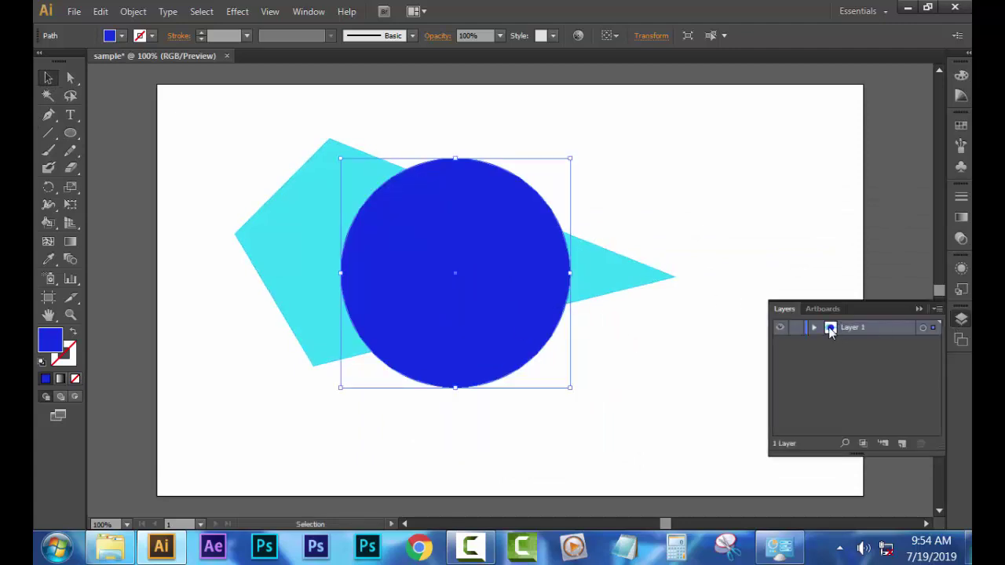
pyautogui.click(918, 309)
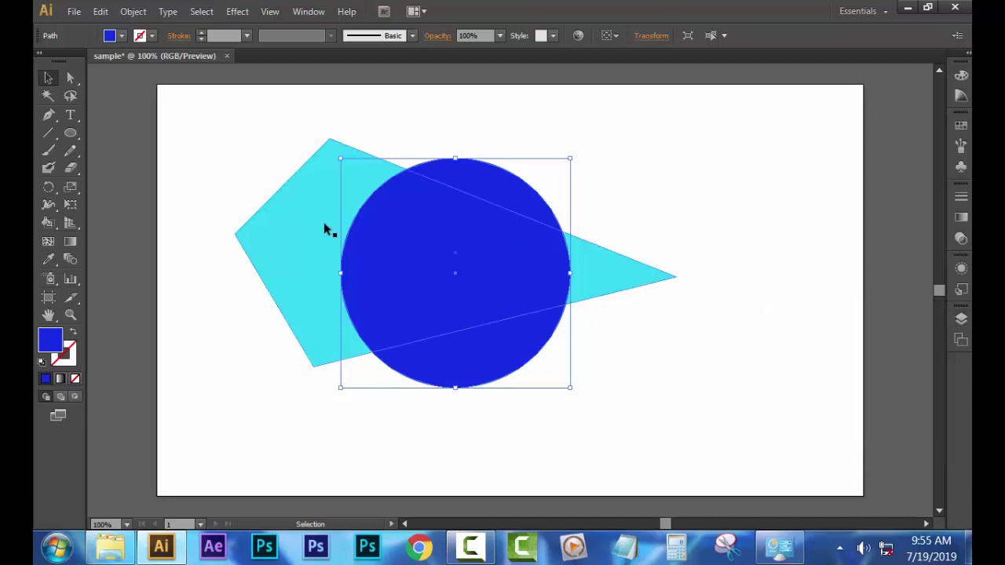
pyautogui.click(299, 221)
pyautogui.click(451, 279)
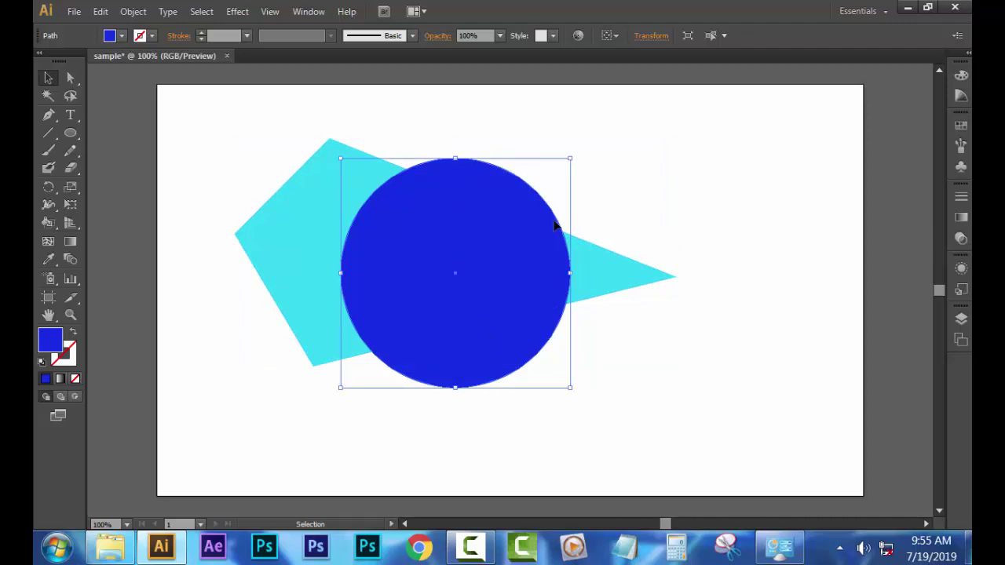
pyautogui.click(960, 319)
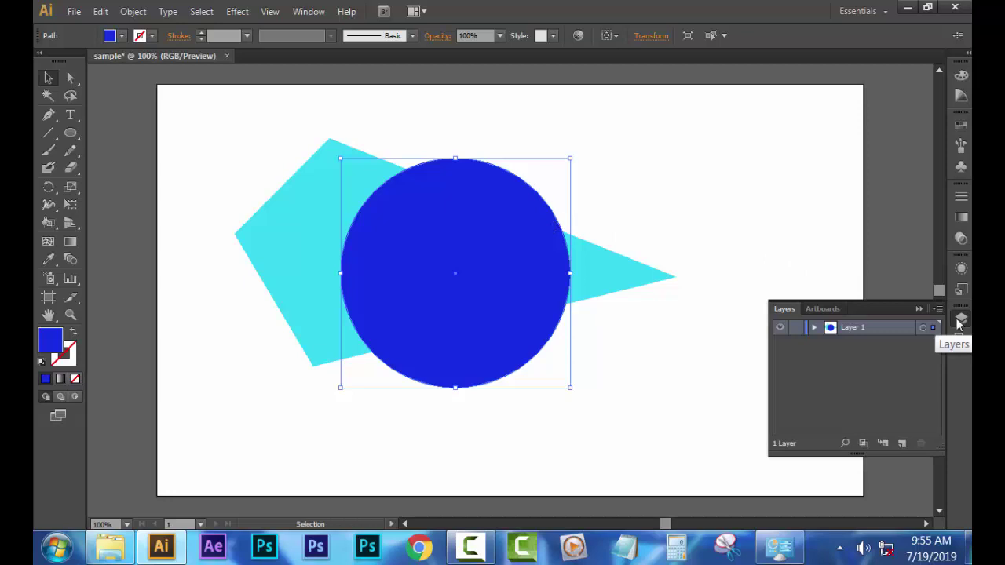
pyautogui.click(959, 320)
pyautogui.moveTo(429, 327)
pyautogui.mouseDown()
pyautogui.moveTo(590, 253)
pyautogui.moveTo(464, 324)
pyautogui.mouseUp()
pyautogui.click(960, 319)
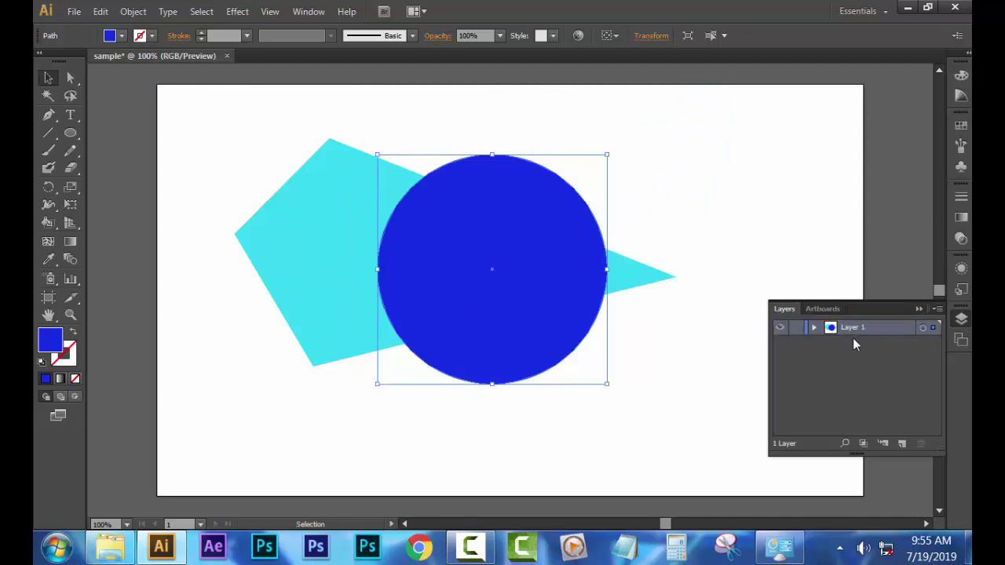
pyautogui.click(917, 309)
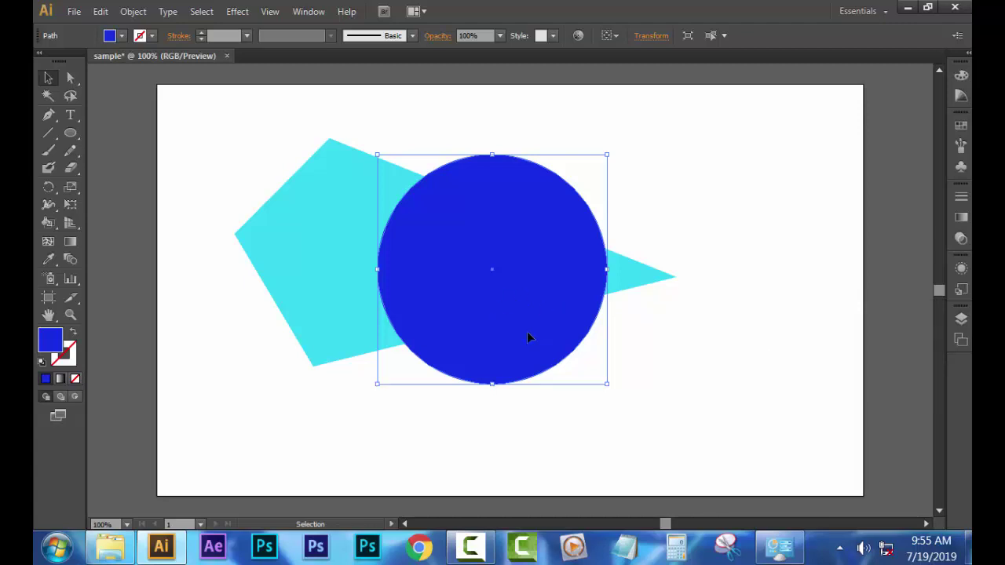
pyautogui.moveTo(526, 333); pyautogui.dragTo(457, 333)
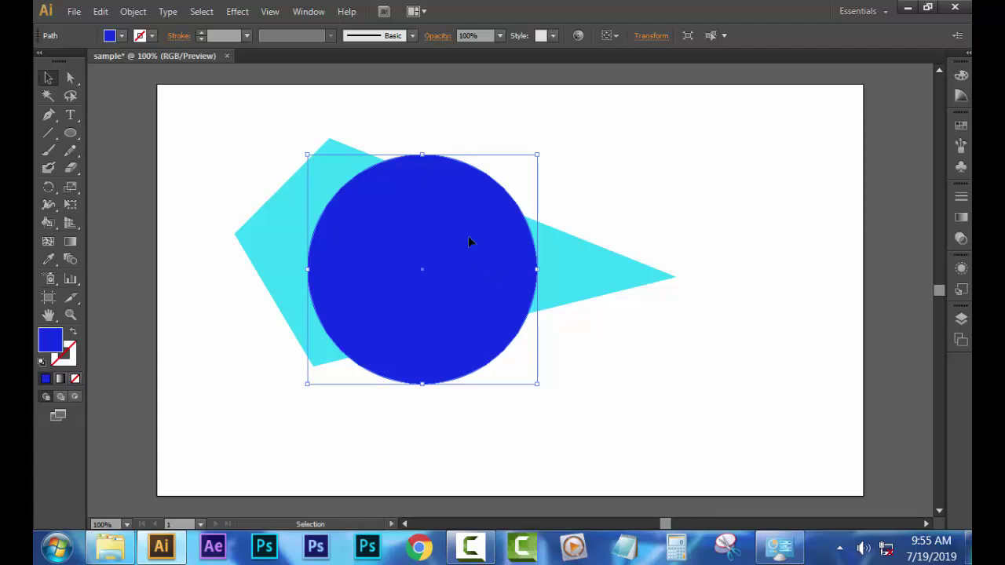
# Send the circle behind the polygon and move it under the polygon's right point.
pyautogui.rightClick(464, 321)
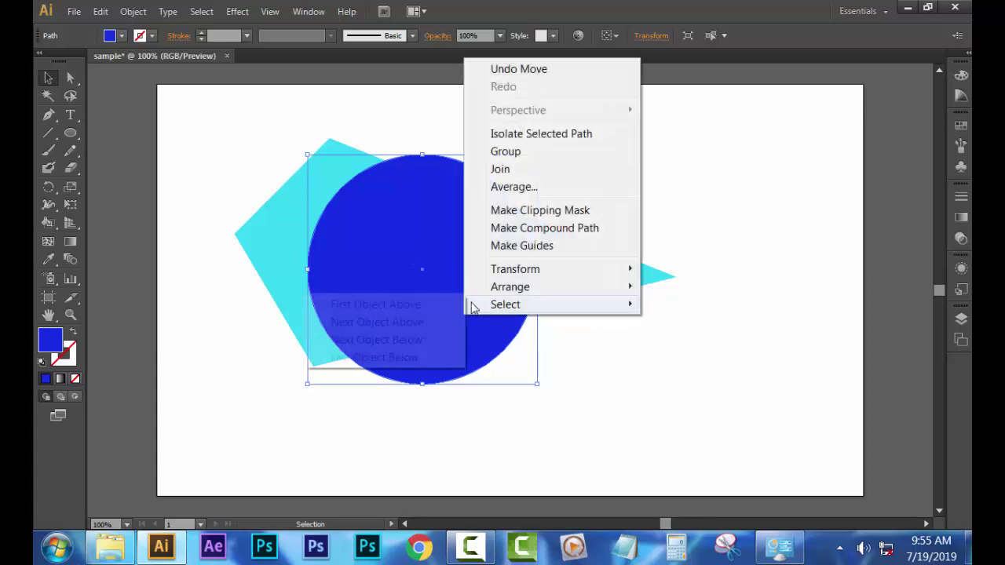
pyautogui.moveTo(510, 286)
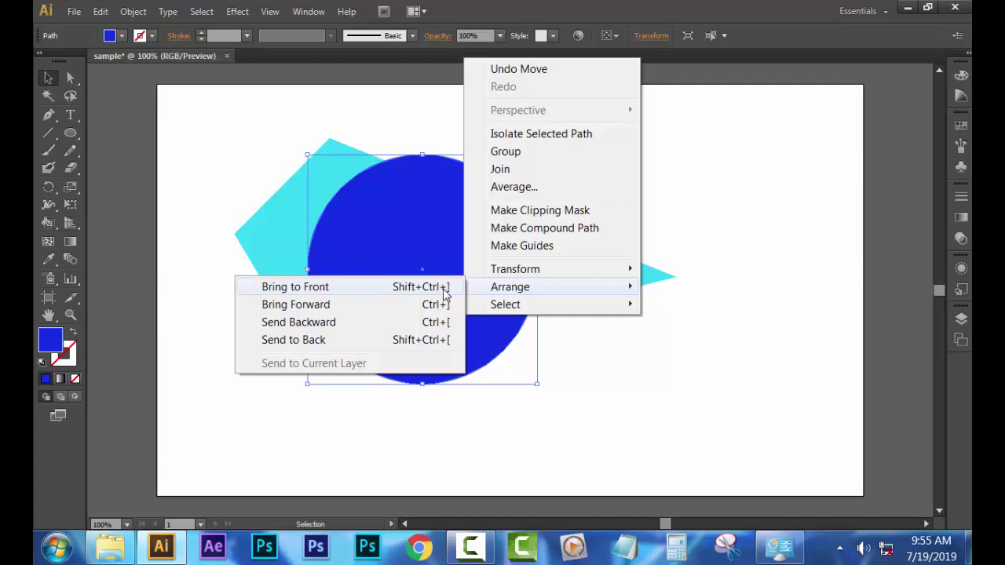
pyautogui.click(436, 347)
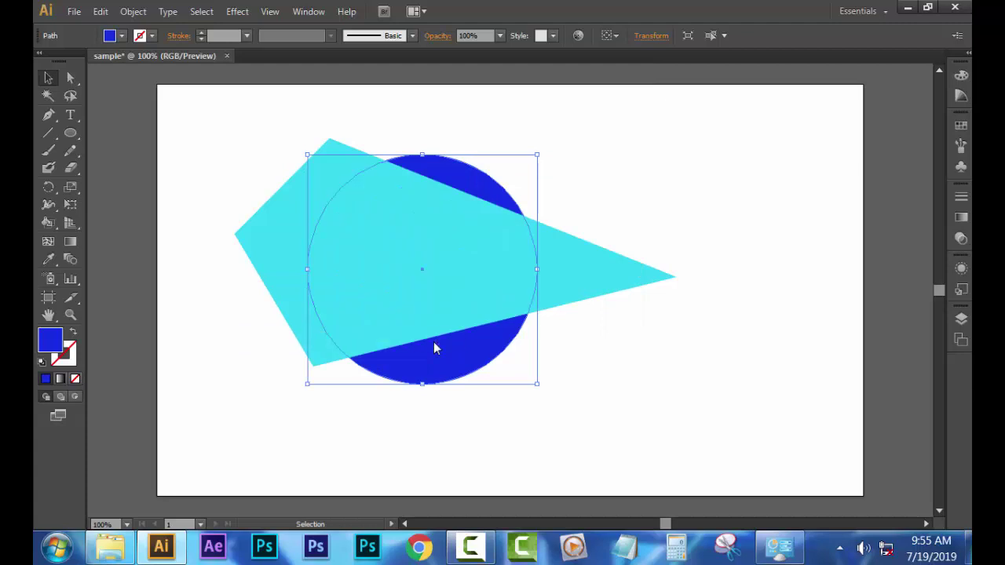
pyautogui.click(665, 198)
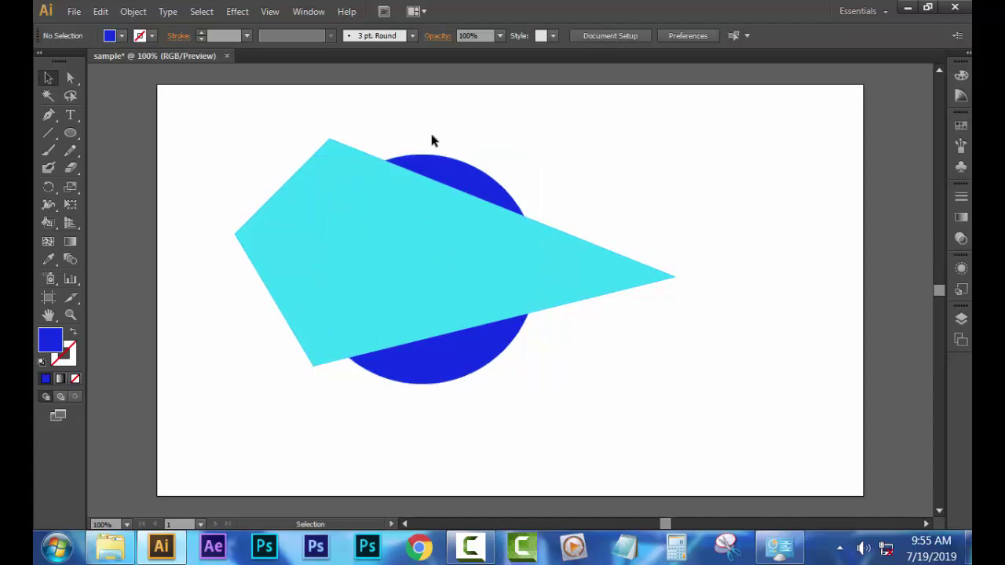
pyautogui.click(457, 359)
pyautogui.moveTo(452, 369)
pyautogui.mouseDown()
pyautogui.moveTo(399, 357)
pyautogui.moveTo(713, 370)
pyautogui.moveTo(715, 381)
pyautogui.mouseUp()
pyautogui.click(523, 162)
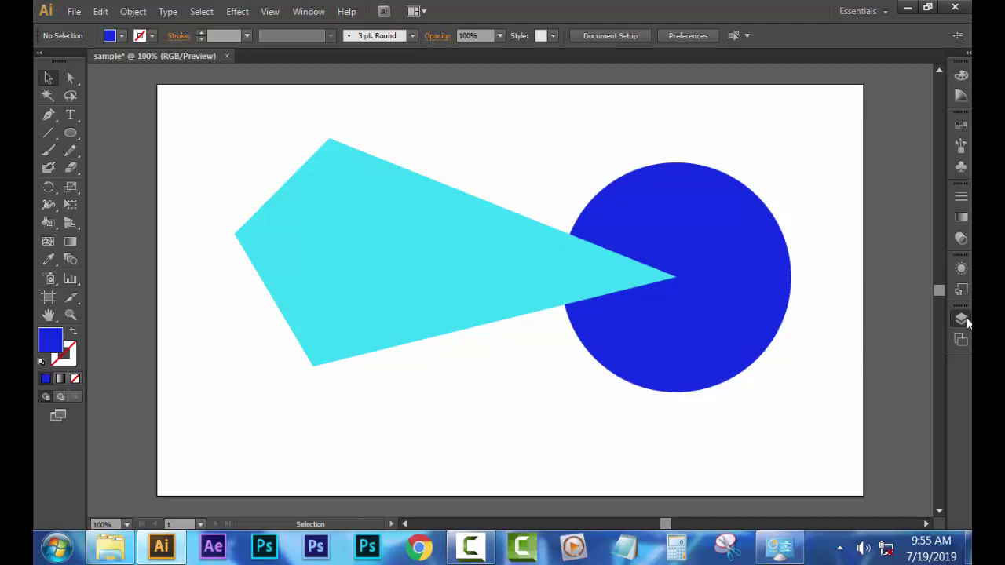
# Add Layer 2 above Layer 1 and lock Layer 1, keeping its artwork visible.
pyautogui.click(963, 319)
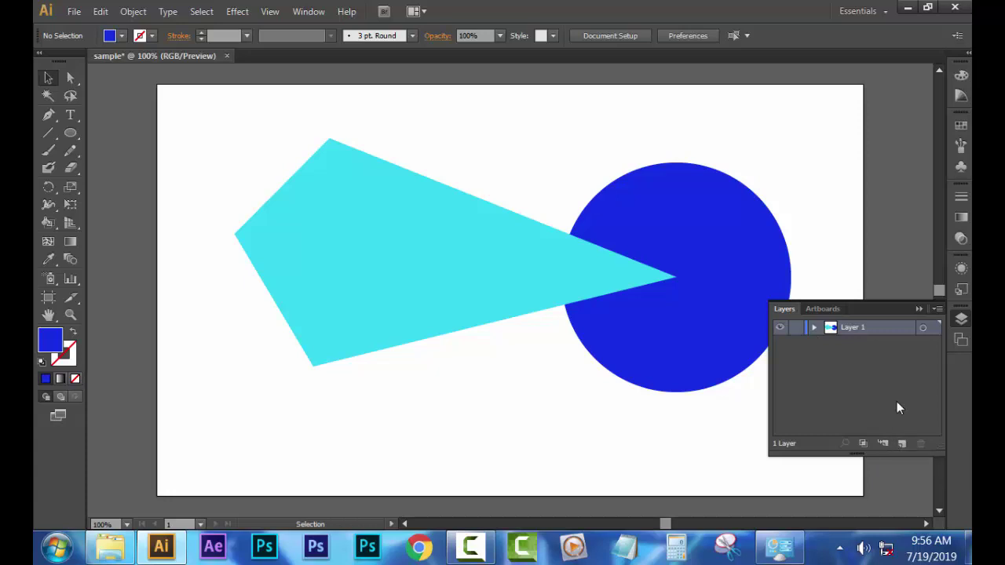
pyautogui.click(903, 444)
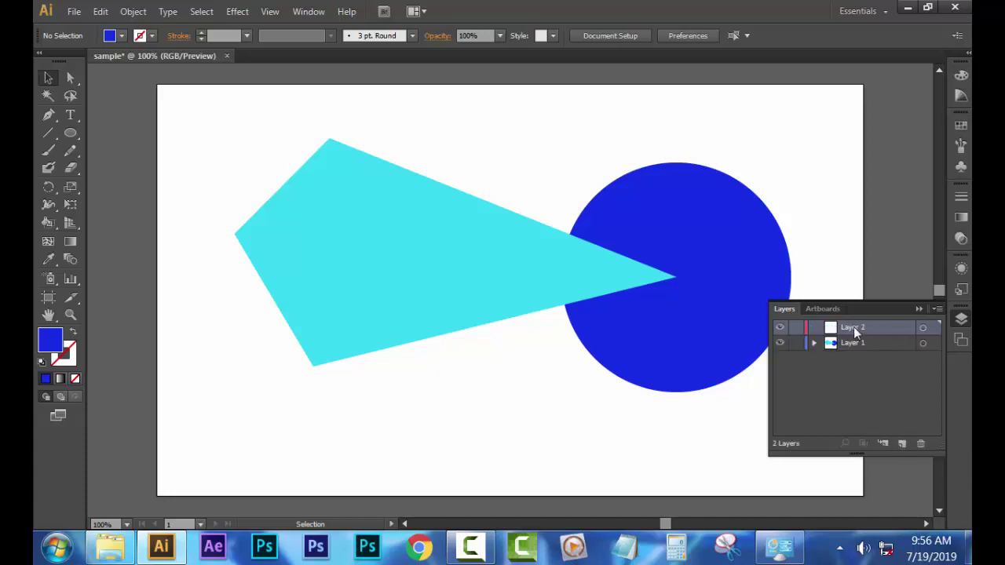
pyautogui.click(796, 343)
pyautogui.click(781, 343)
pyautogui.click(781, 344)
pyautogui.click(782, 344)
pyautogui.click(782, 344)
pyautogui.click(74, 119)
# Type the word 'illustrator' at 72 pt below the polygon.
pyautogui.moveTo(79, 114); pyautogui.dragTo(110, 116)
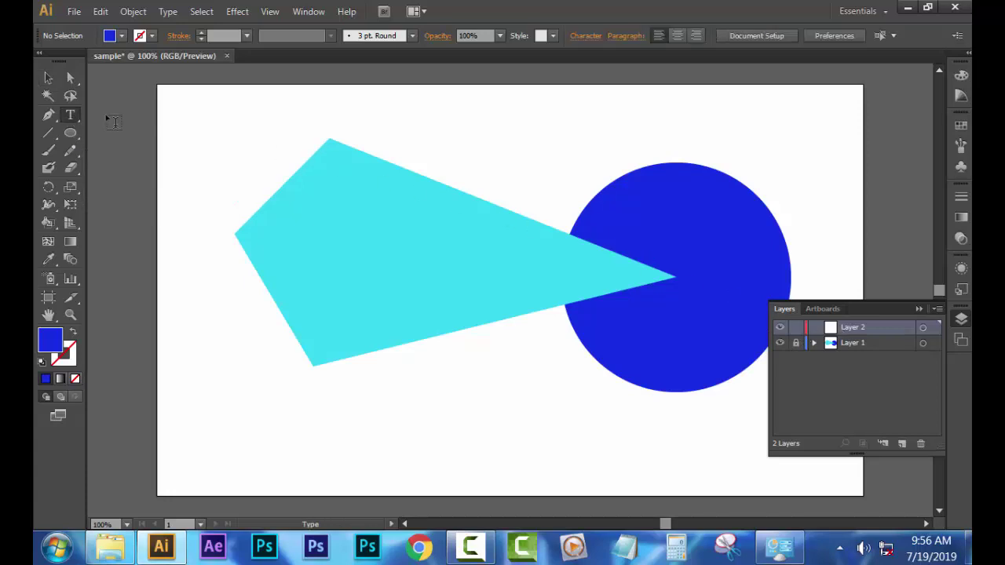
pyautogui.click(265, 415)
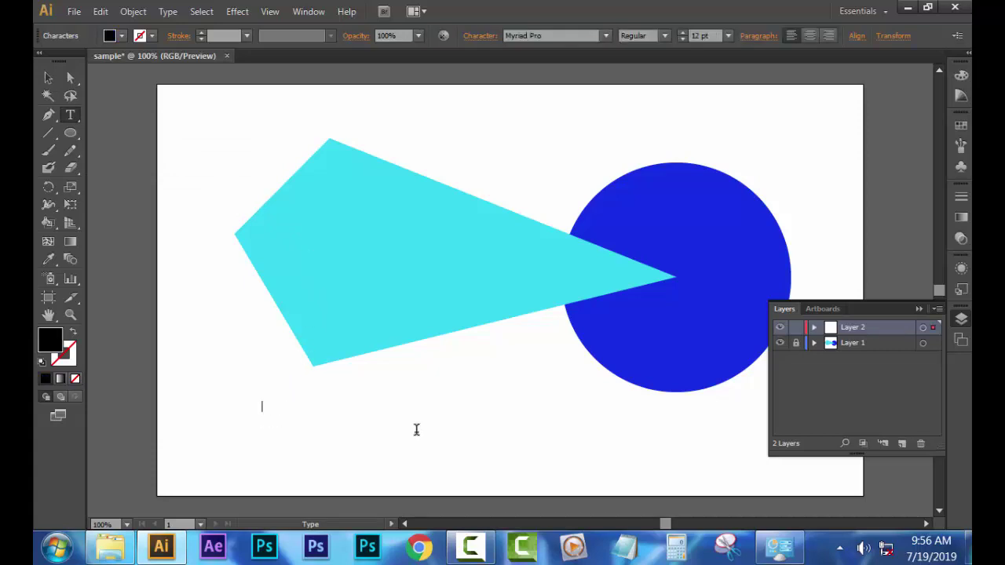
pyautogui.click(722, 37)
pyautogui.click(734, 298)
pyautogui.write('i')
pyautogui.write('llustra')
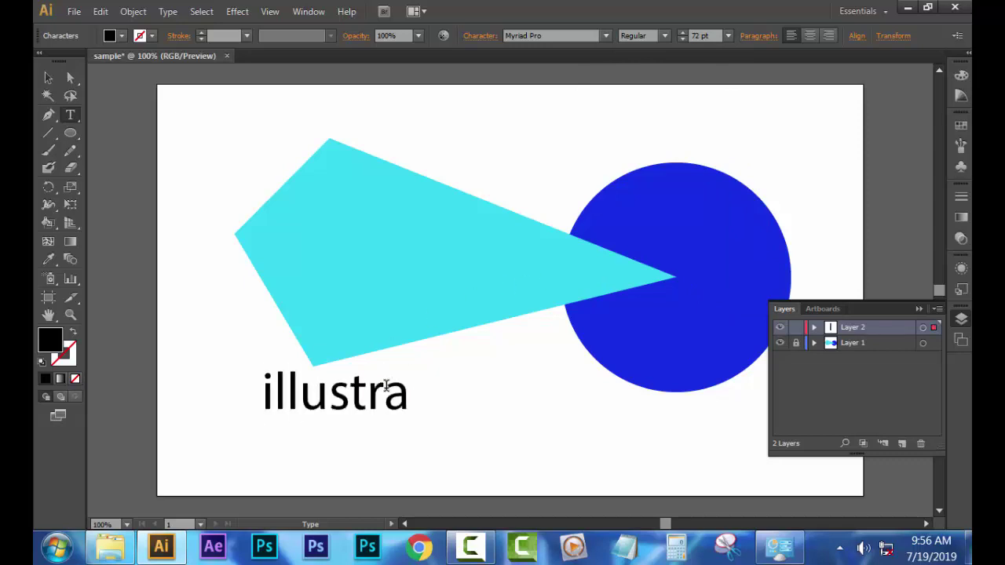
pyautogui.write('toe')
pyautogui.press('BackSpace')
pyautogui.write('r')
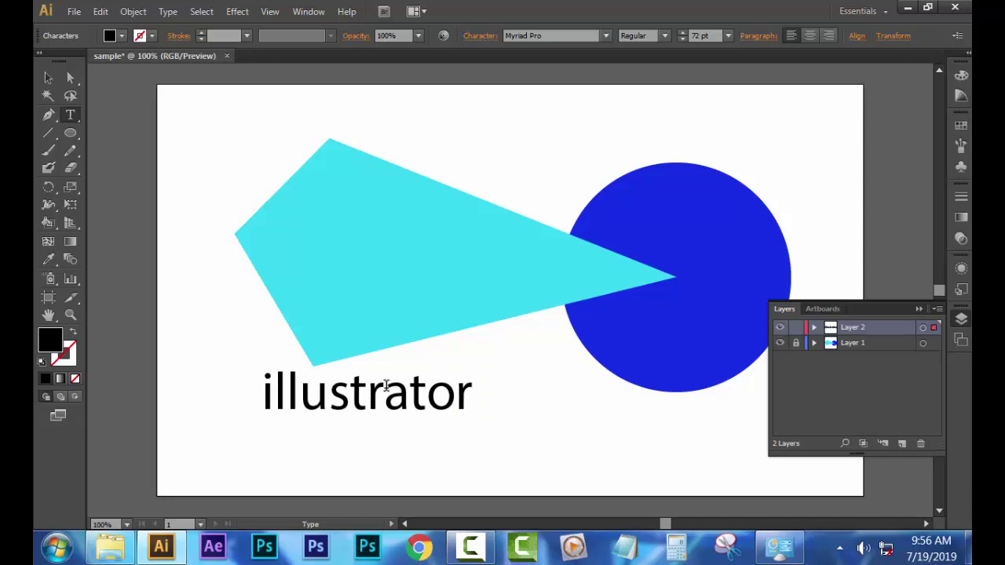
# Move the word onto the middle of the polygon and start enlarging it.
pyautogui.click(48, 78)
pyautogui.moveTo(417, 402); pyautogui.dragTo(459, 265)
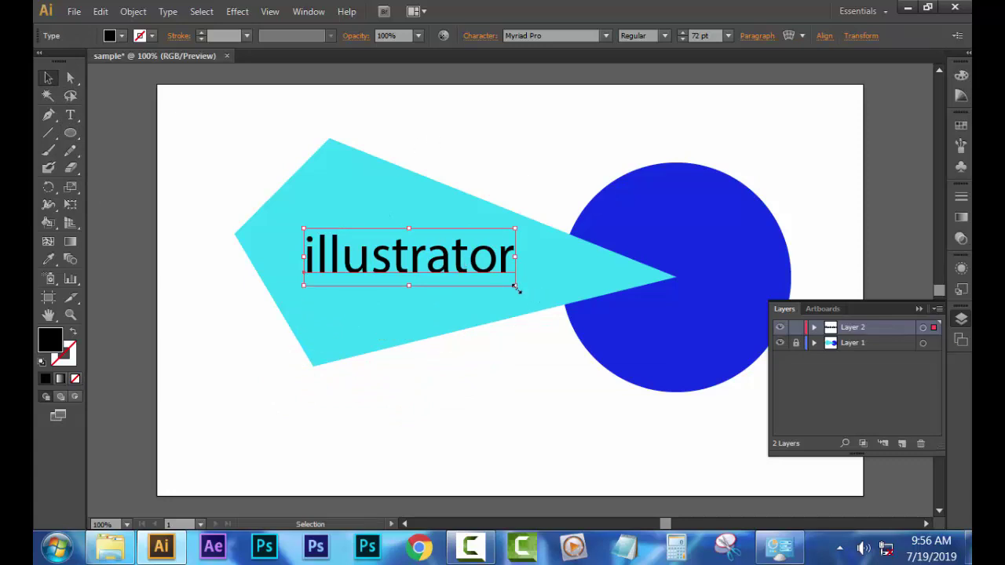
pyautogui.moveTo(517, 289); pyautogui.dragTo(595, 346)
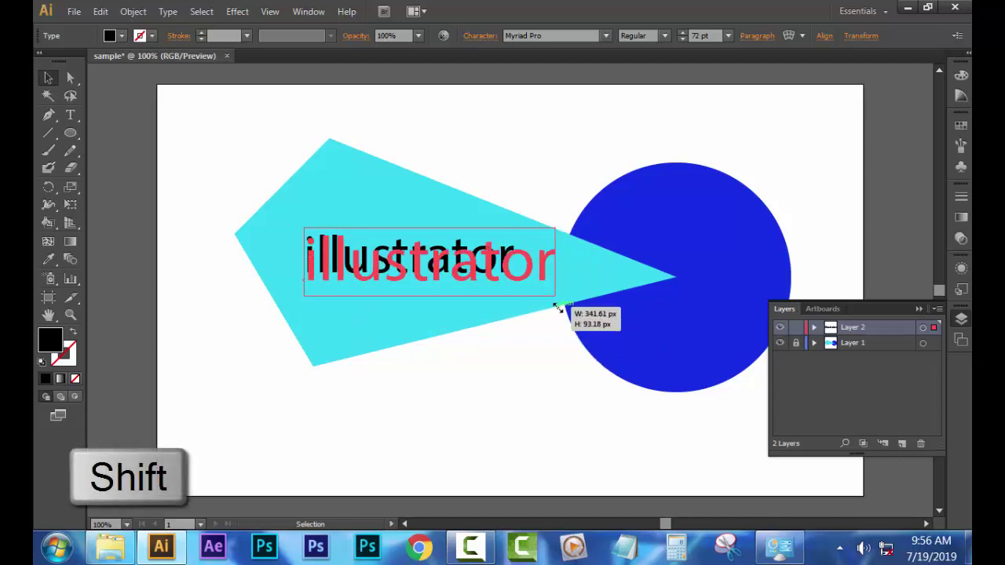
# Scale the word up to about 132 pt and try blue and magenta fills on it.
pyautogui.moveTo(594, 346)
pyautogui.mouseDown()
pyautogui.moveTo(727, 391)
pyautogui.moveTo(577, 344)
pyautogui.moveTo(551, 300)
pyautogui.moveTo(707, 362)
pyautogui.moveTo(572, 299)
pyautogui.moveTo(698, 367)
pyautogui.moveTo(669, 358)
pyautogui.moveTo(691, 365)
pyautogui.mouseUp()
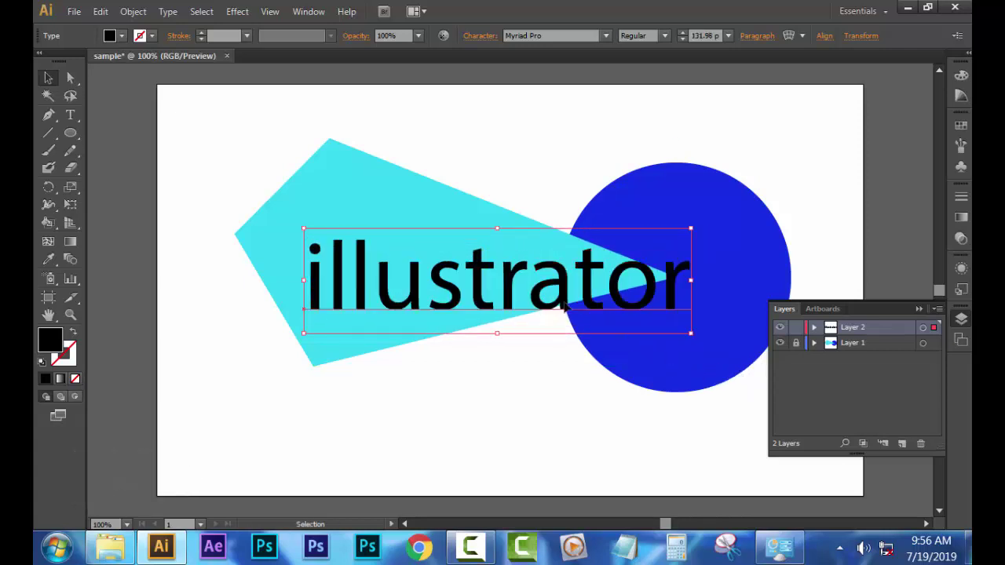
pyautogui.moveTo(556, 300); pyautogui.dragTo(507, 289)
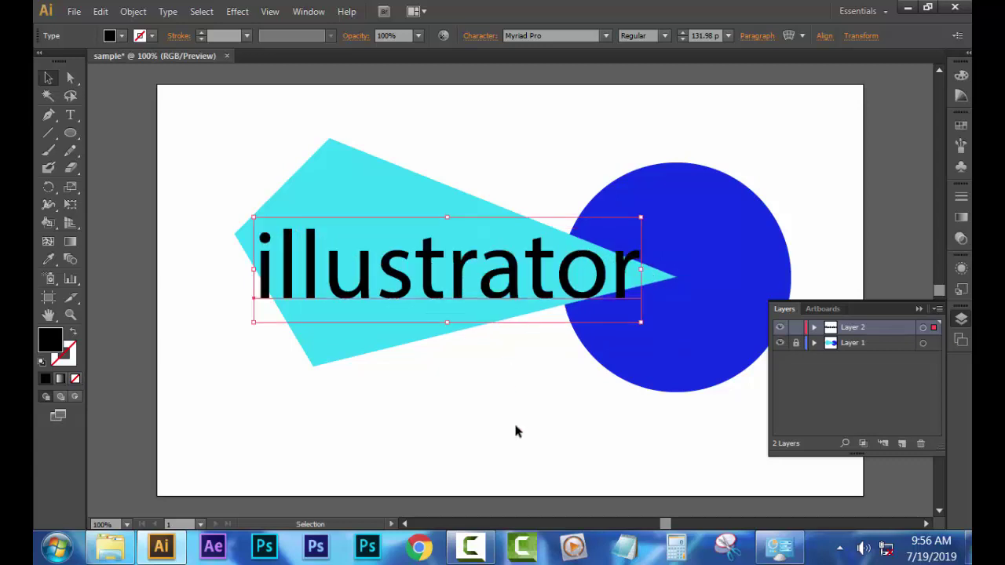
pyautogui.click(108, 36)
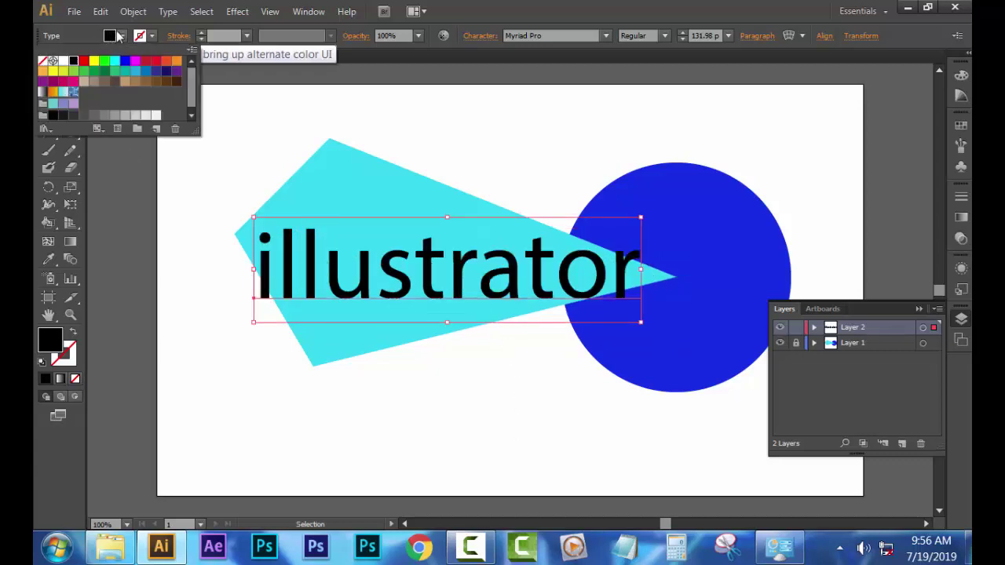
pyautogui.click(125, 60)
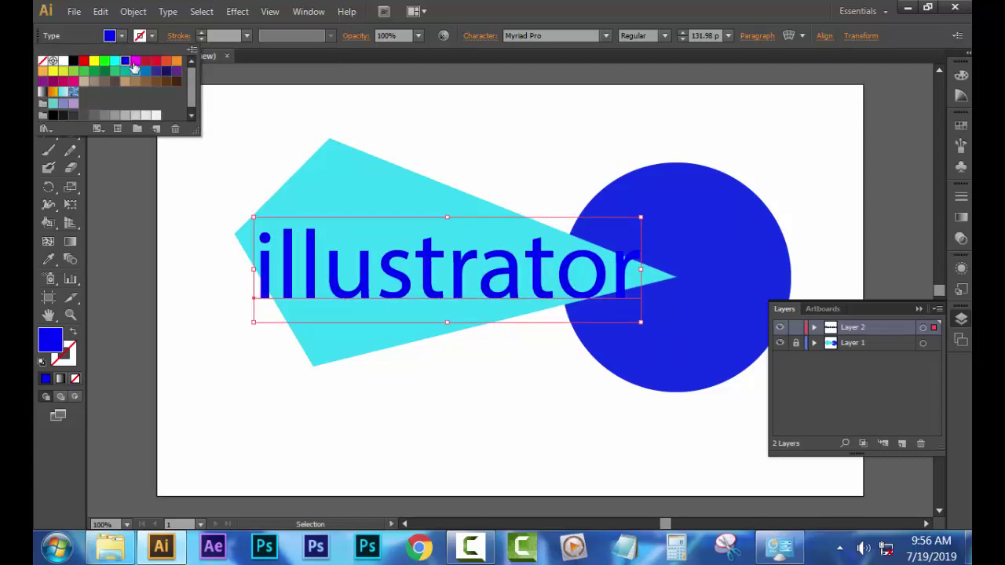
pyautogui.click(135, 61)
pyautogui.click(144, 73)
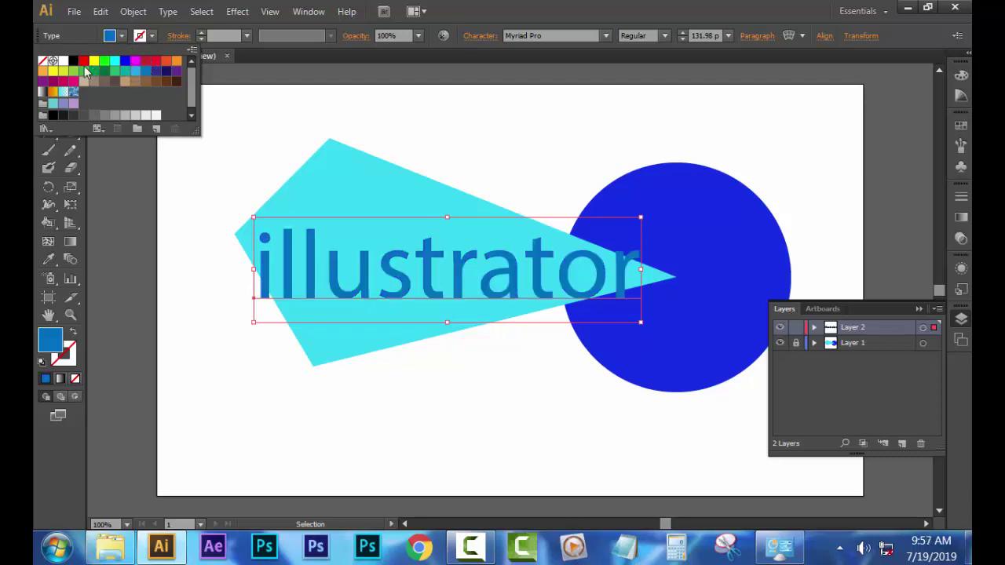
# Settle on a bright blue text fill and move the word to the artboard's lower left.
pyautogui.click(83, 73)
pyautogui.click(94, 72)
pyautogui.click(115, 61)
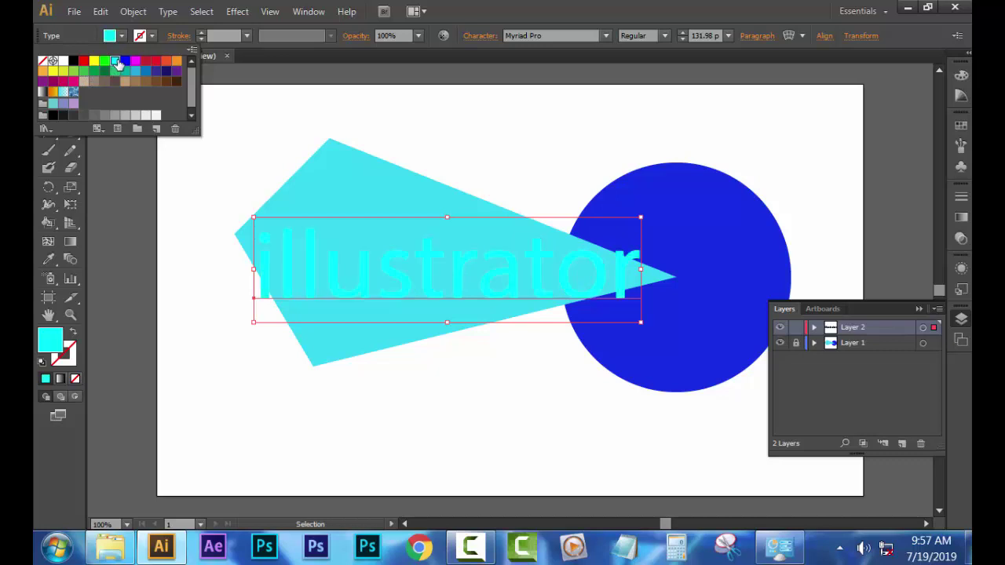
pyautogui.click(124, 63)
pyautogui.press('Escape')
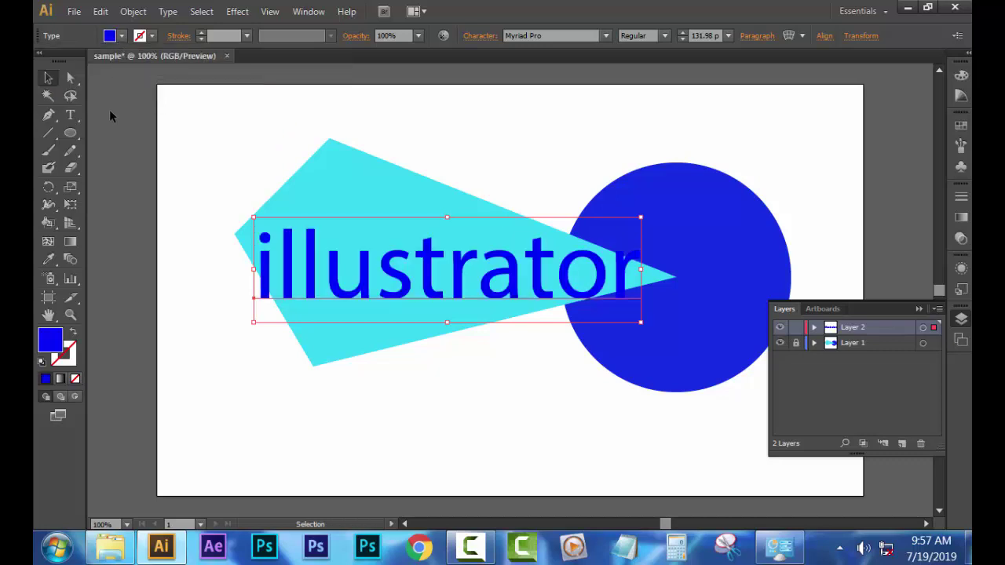
pyautogui.click(109, 111)
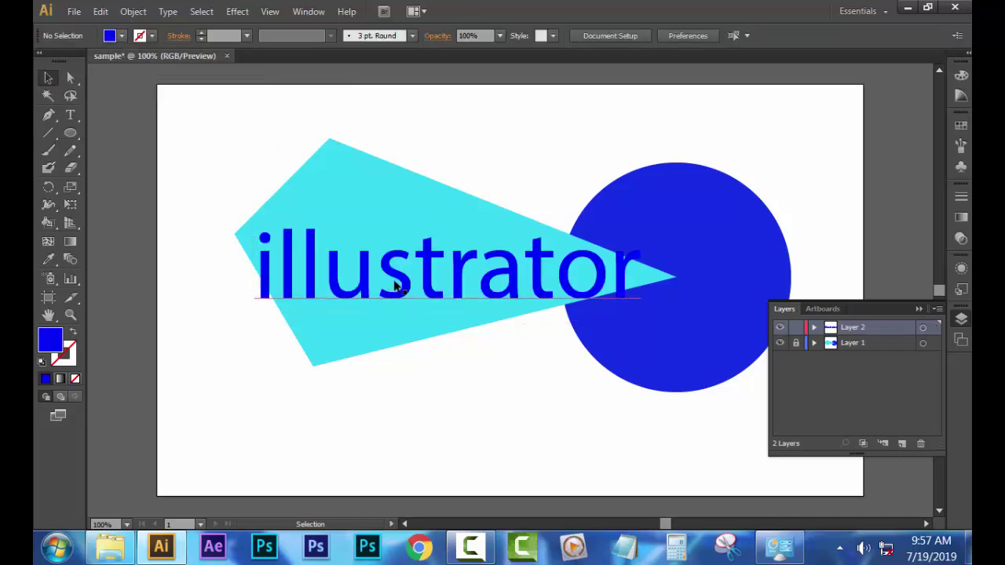
pyautogui.moveTo(403, 282)
pyautogui.mouseDown()
pyautogui.moveTo(345, 283)
pyautogui.moveTo(357, 433)
pyautogui.mouseUp()
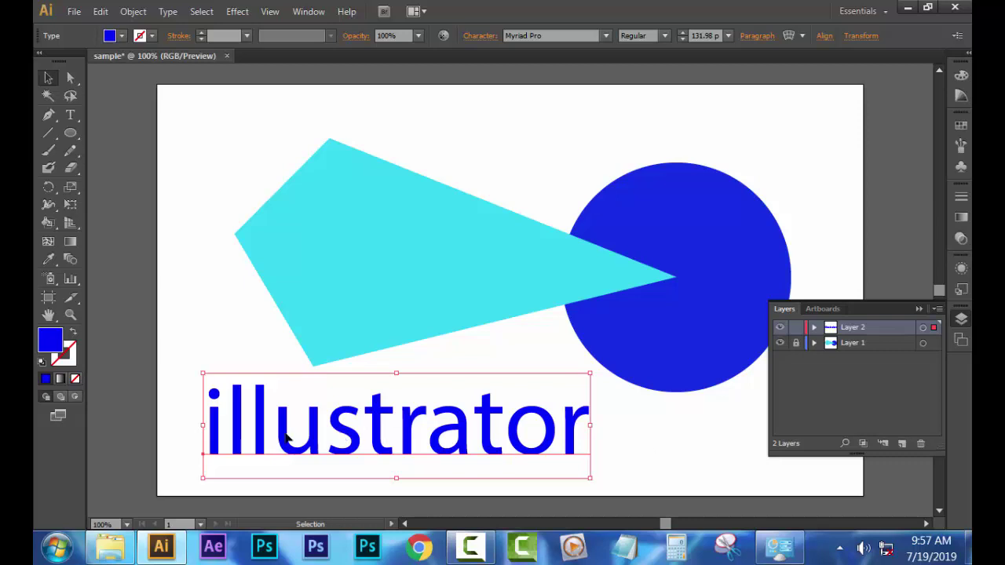
# Color the letters 'trator' magenta, leaving 'illus' blue.
pyautogui.click(70, 114)
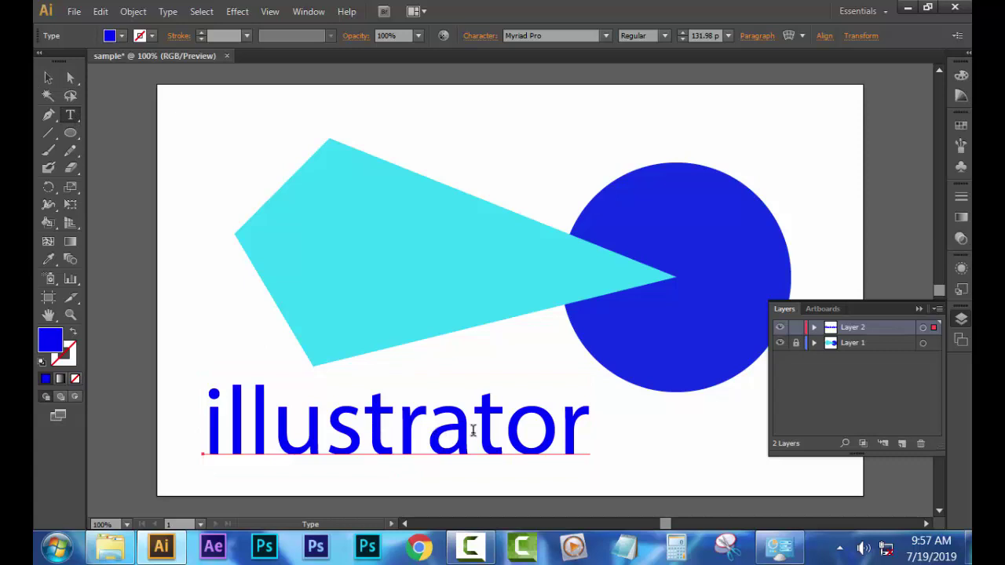
pyautogui.moveTo(361, 428); pyautogui.dragTo(605, 428)
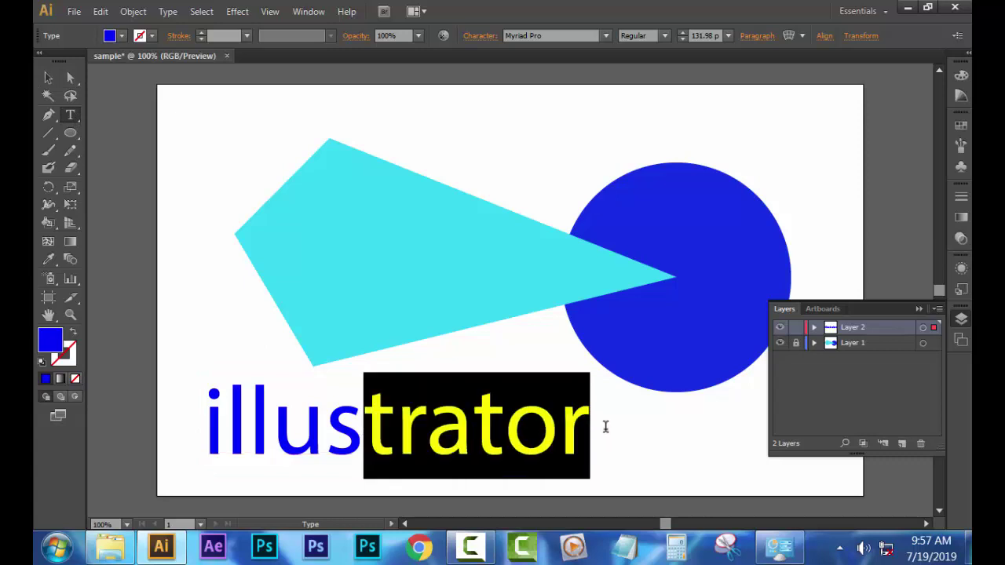
pyautogui.click(122, 36)
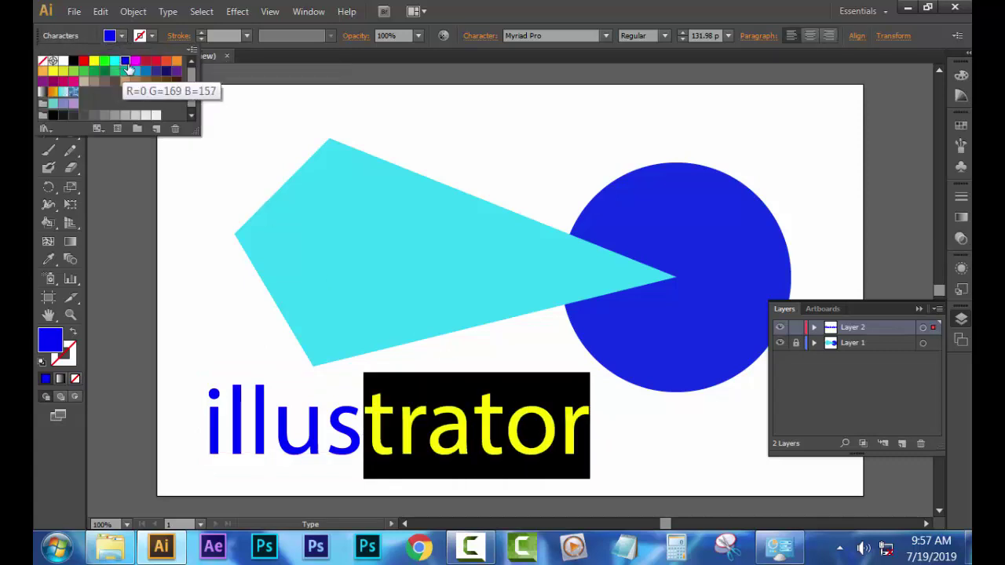
pyautogui.click(135, 62)
pyautogui.press('Escape')
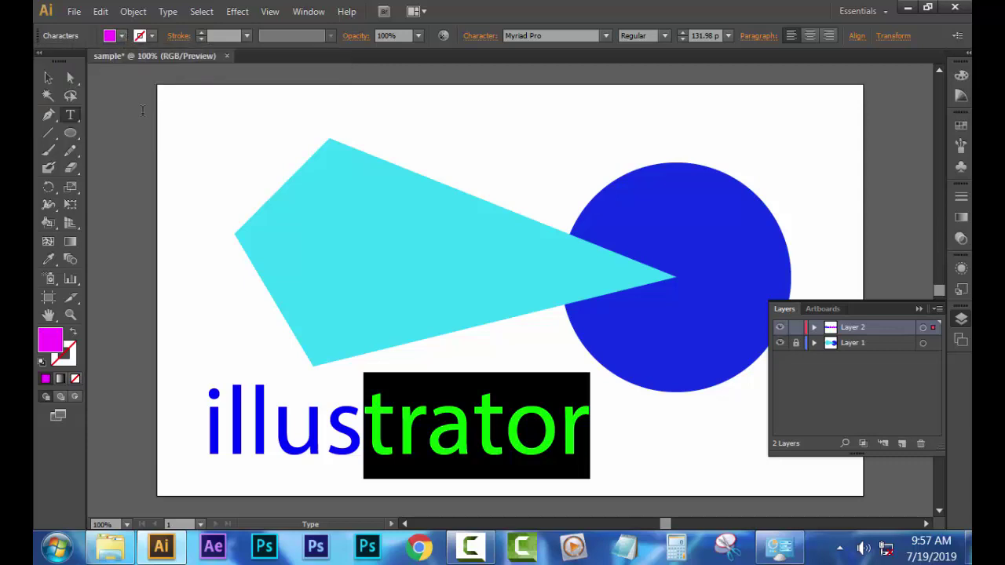
# Shift the word slightly right and down beneath the cyan shape, then deselect it.
pyautogui.click(47, 78)
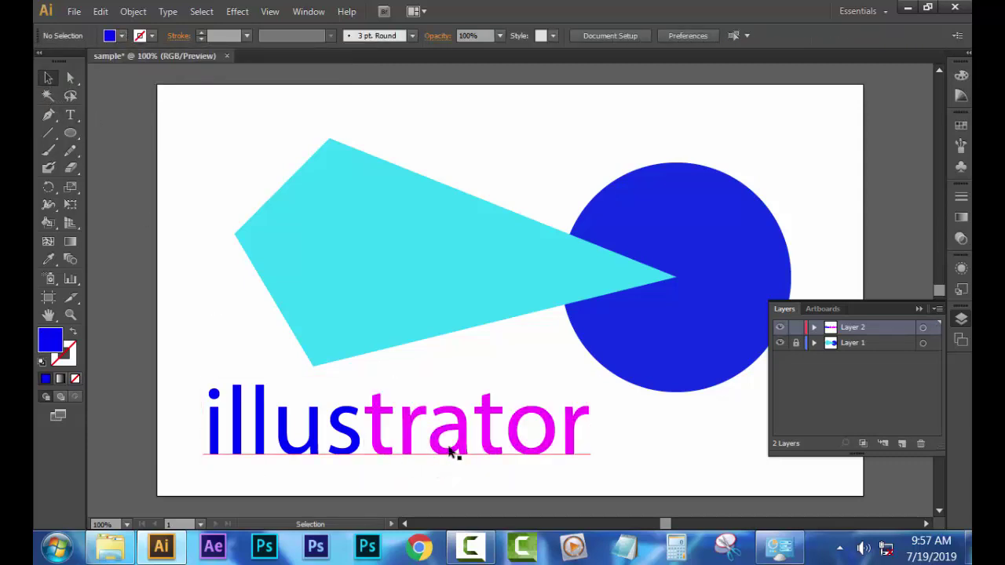
pyautogui.moveTo(451, 449)
pyautogui.mouseDown()
pyautogui.moveTo(437, 272)
pyautogui.moveTo(454, 433)
pyautogui.mouseUp()
pyautogui.click(690, 443)
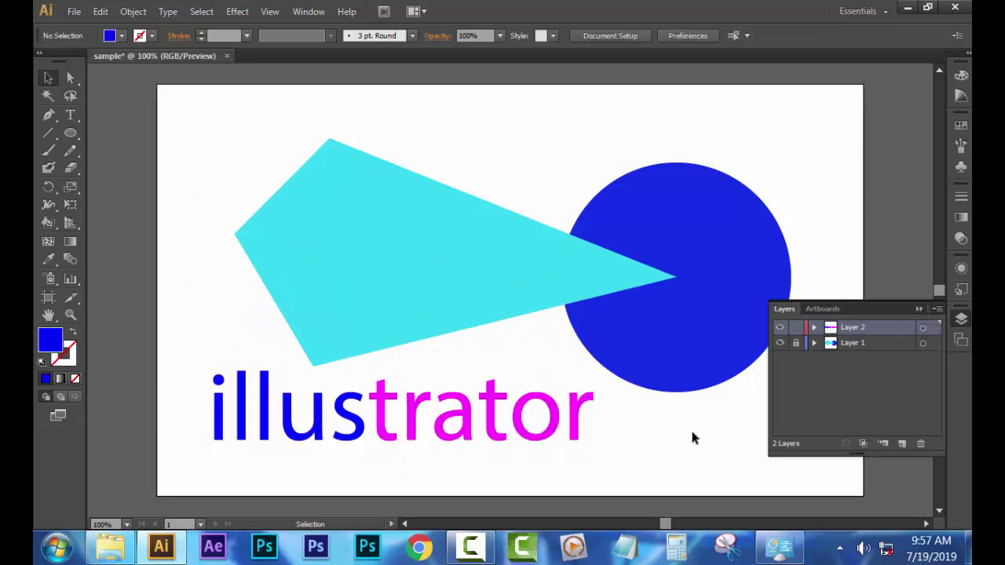
pyautogui.moveTo(556, 416); pyautogui.dragTo(577, 436)
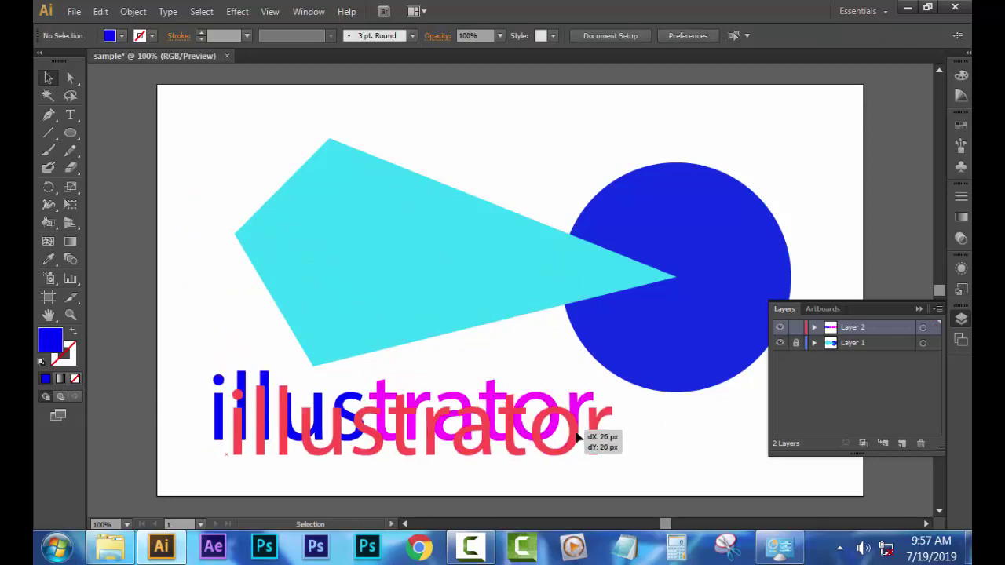
pyautogui.click(455, 299)
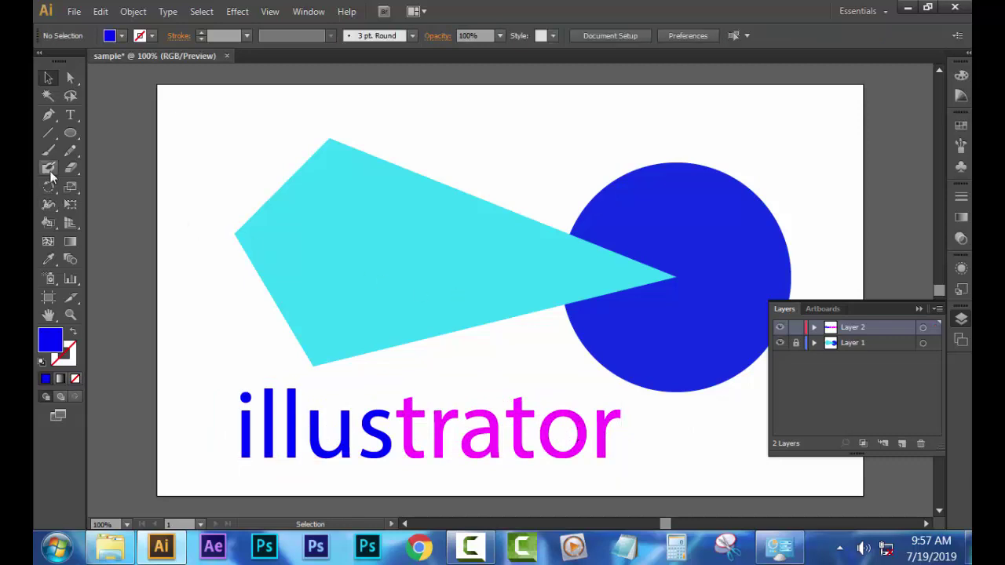
pyautogui.moveTo(48, 219); pyautogui.dragTo(81, 239)
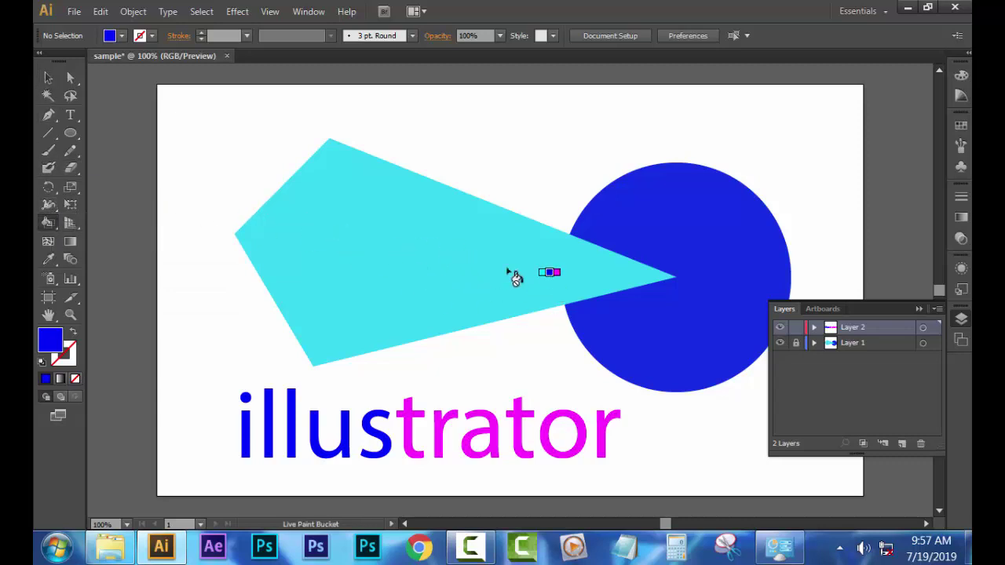
pyautogui.click(445, 286)
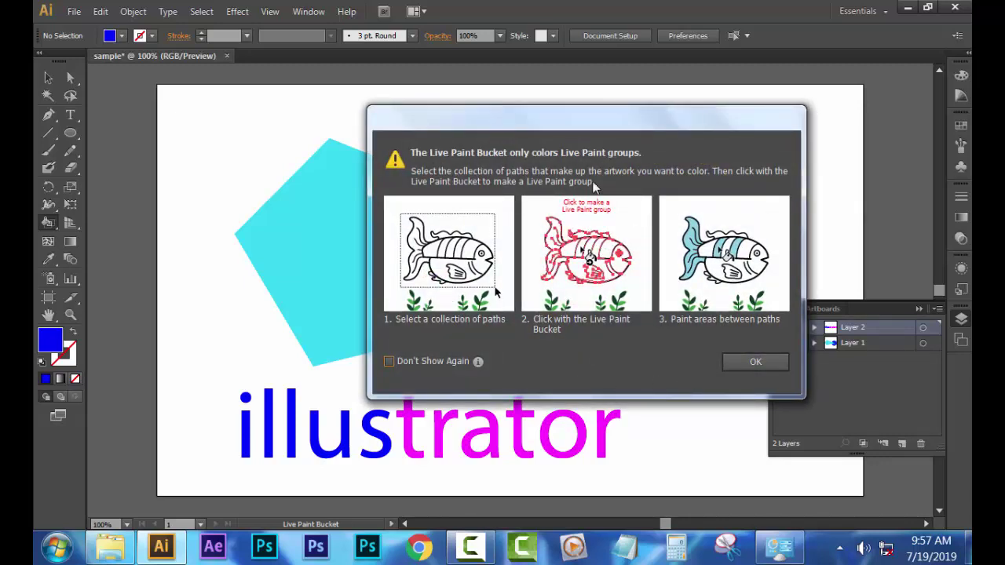
pyautogui.click(743, 366)
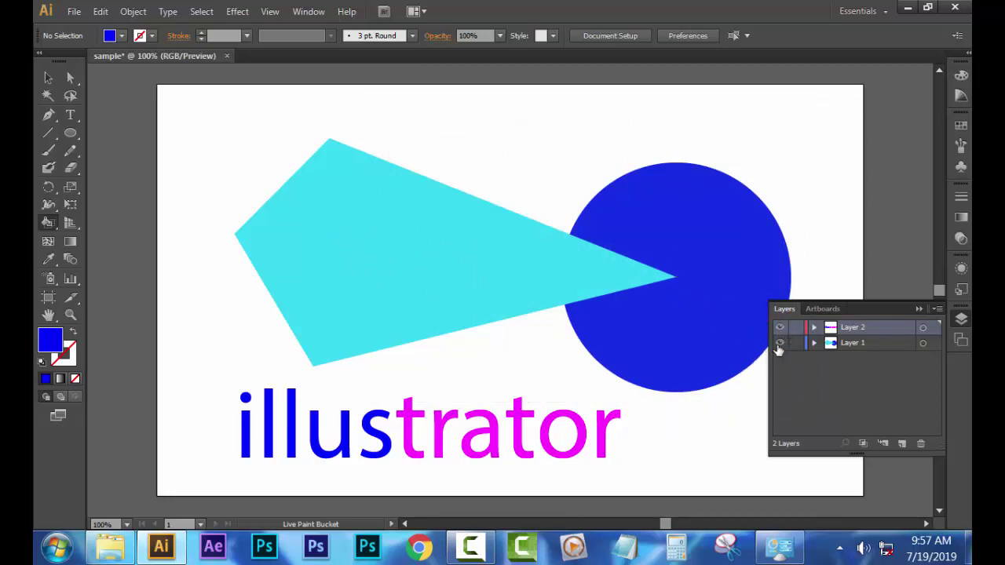
pyautogui.click(840, 344)
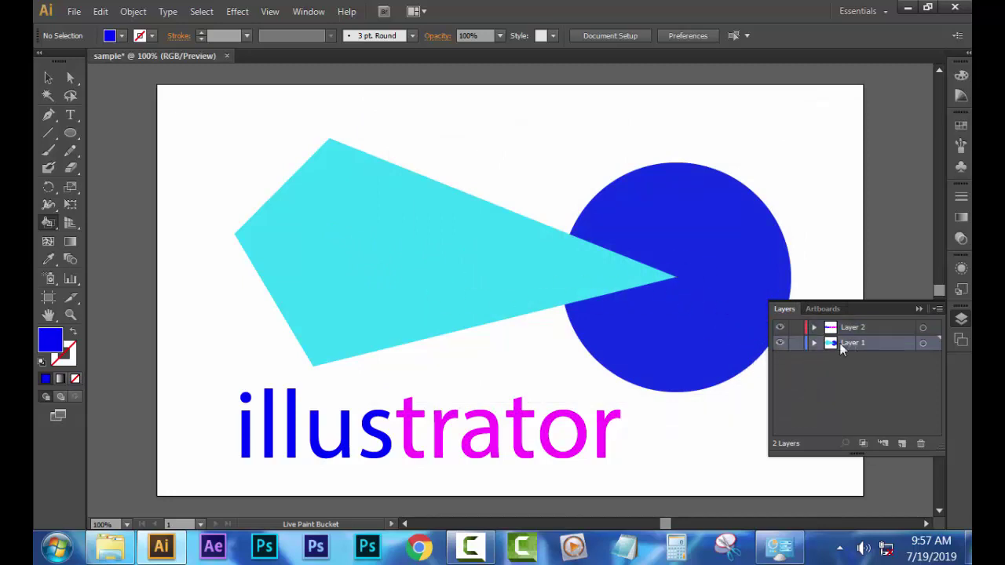
pyautogui.click(360, 298)
pyautogui.click(753, 362)
# Move the cyan polygon slightly left and make it a Live Paint group.
pyautogui.click(48, 77)
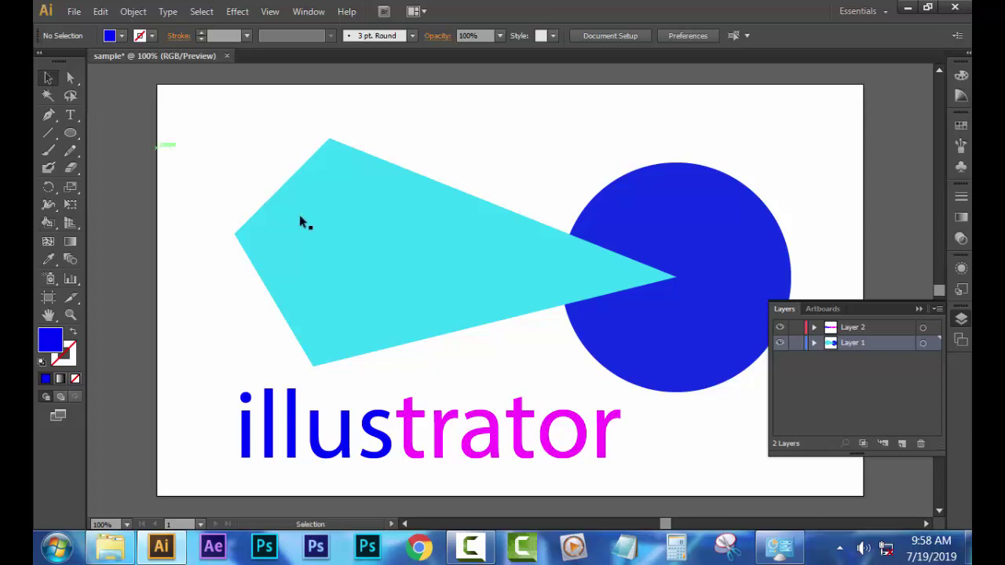
pyautogui.moveTo(422, 277); pyautogui.dragTo(376, 272)
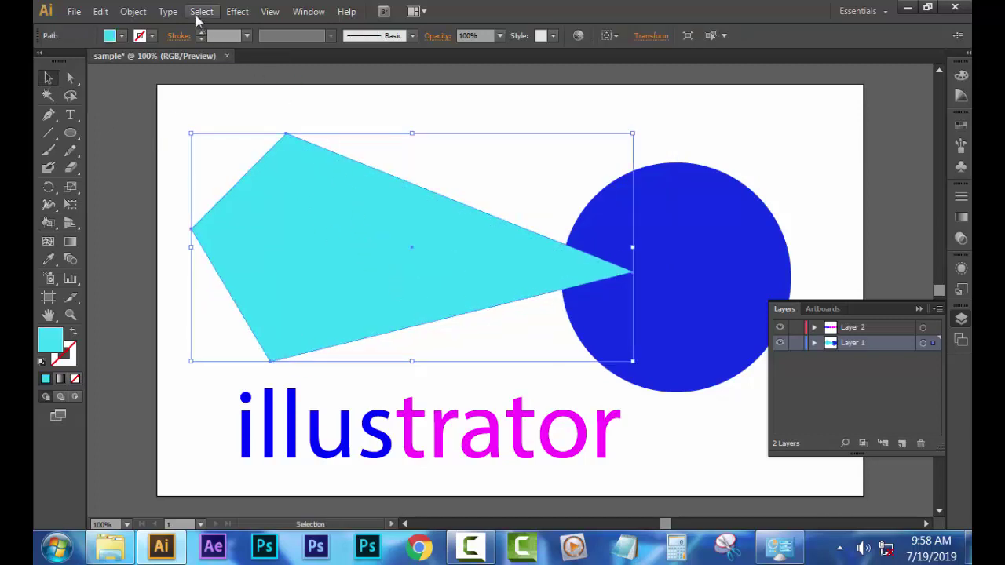
pyautogui.click(138, 13)
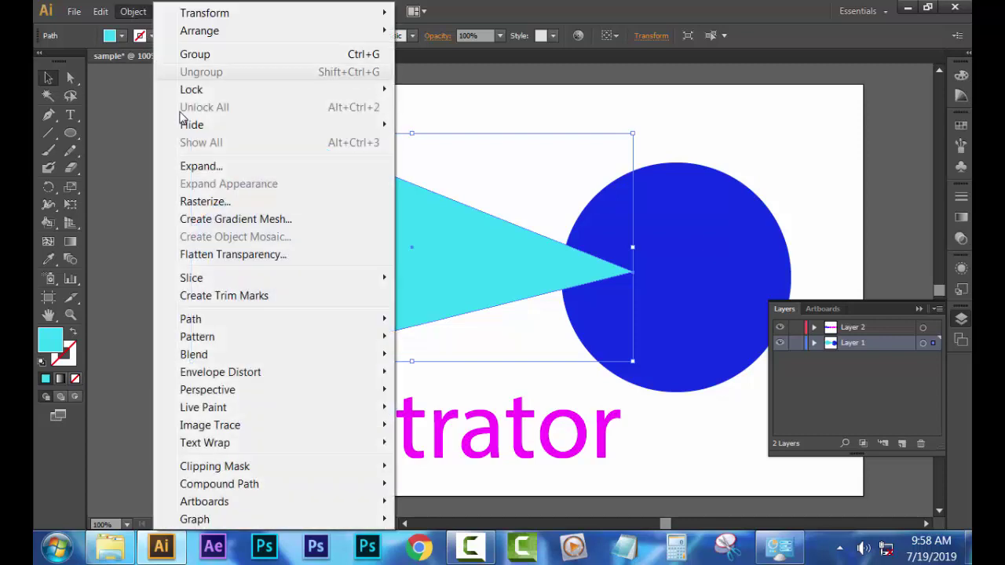
pyautogui.click(206, 173)
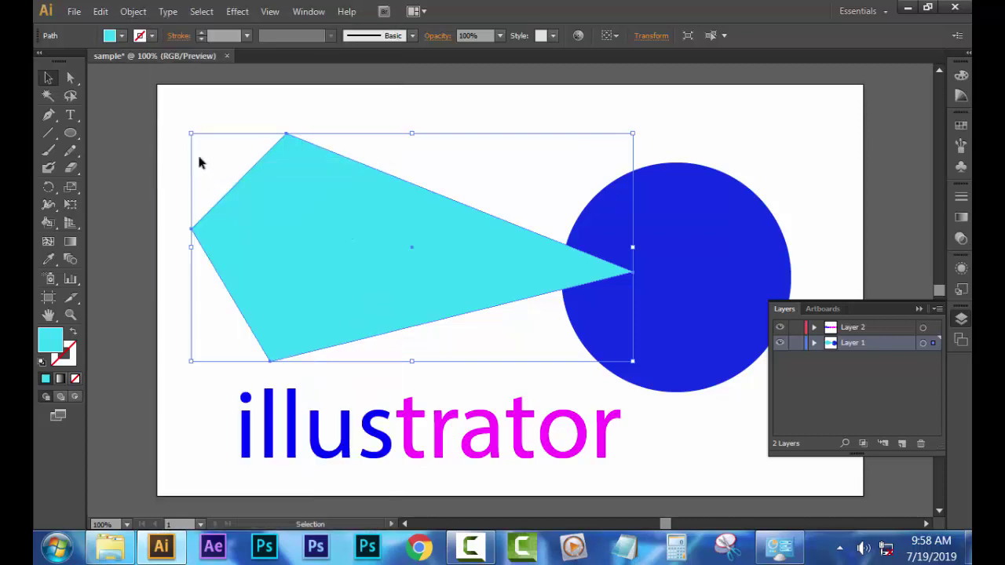
pyautogui.click(132, 12)
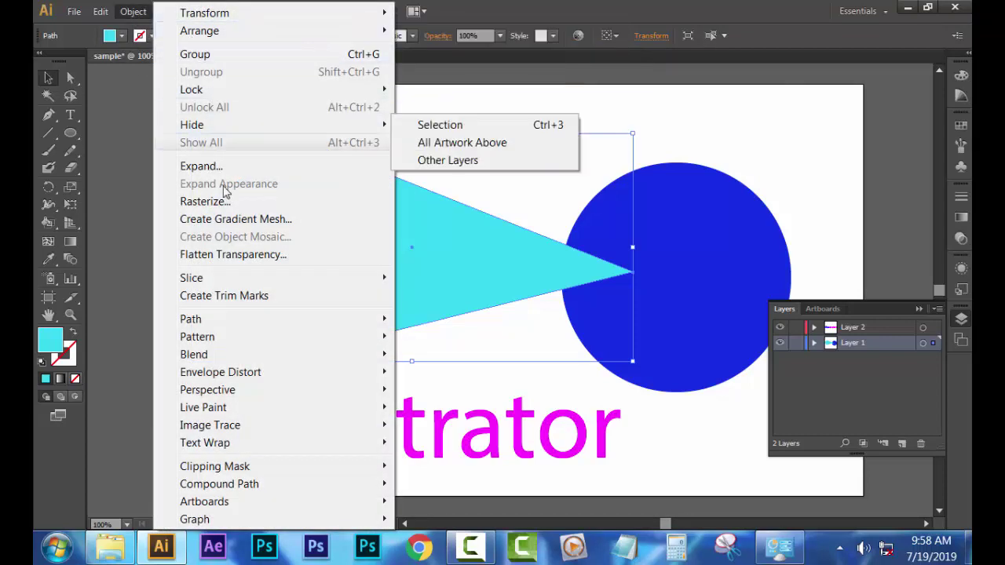
pyautogui.moveTo(203, 408)
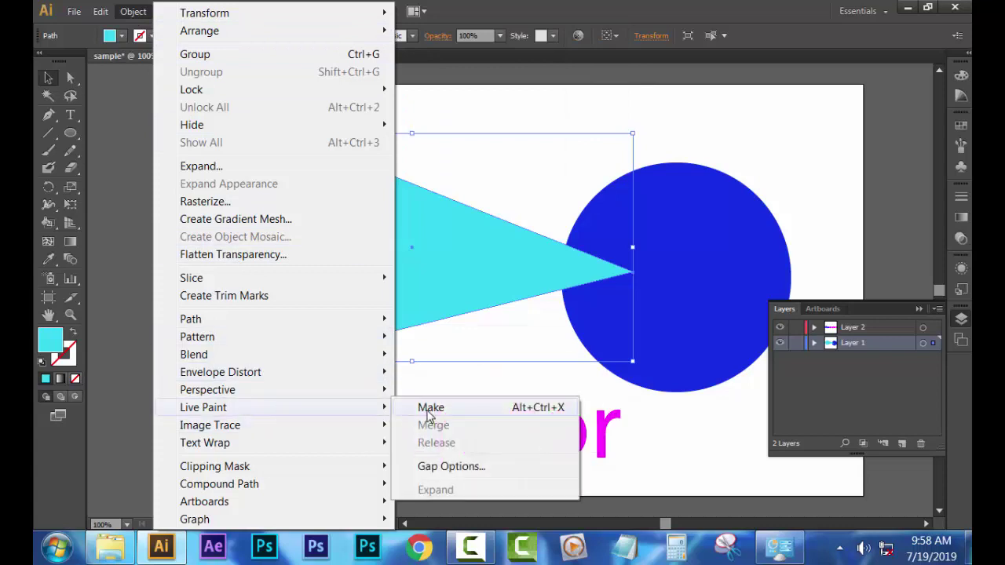
pyautogui.click(430, 408)
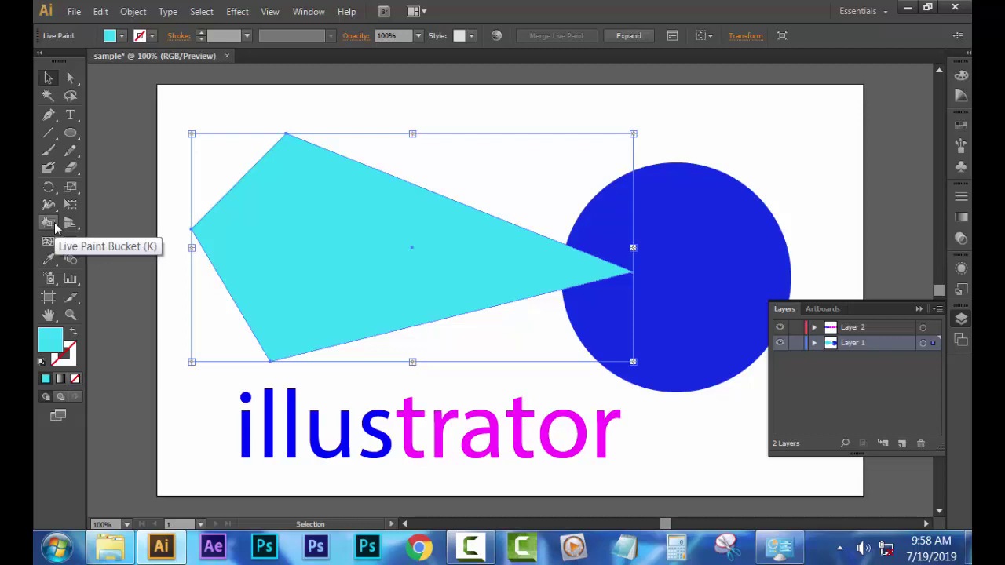
# Fill the polygon with the Live Paint Bucket, first green, then magenta.
pyautogui.moveTo(54, 224); pyautogui.dragTo(87, 239)
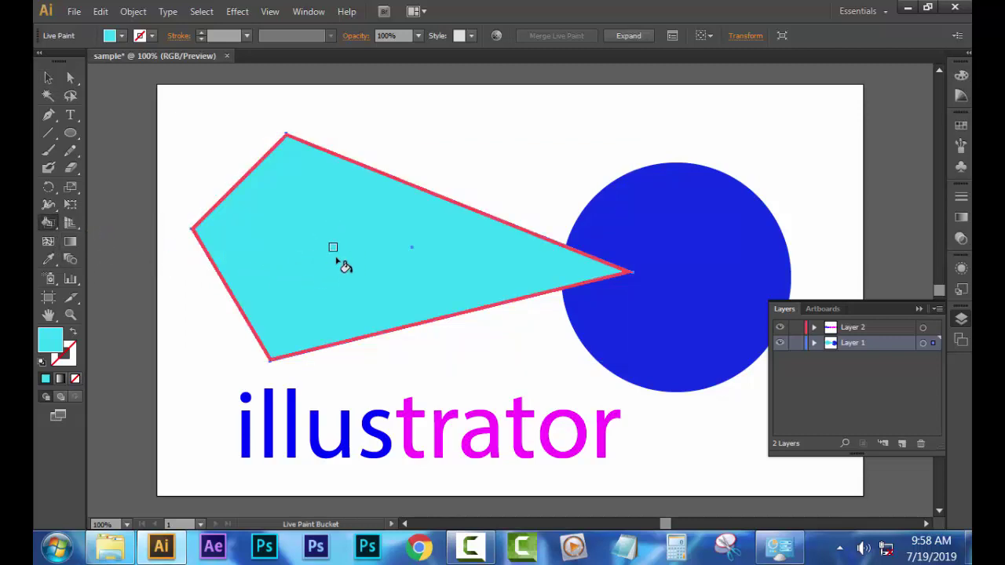
pyautogui.click(122, 35)
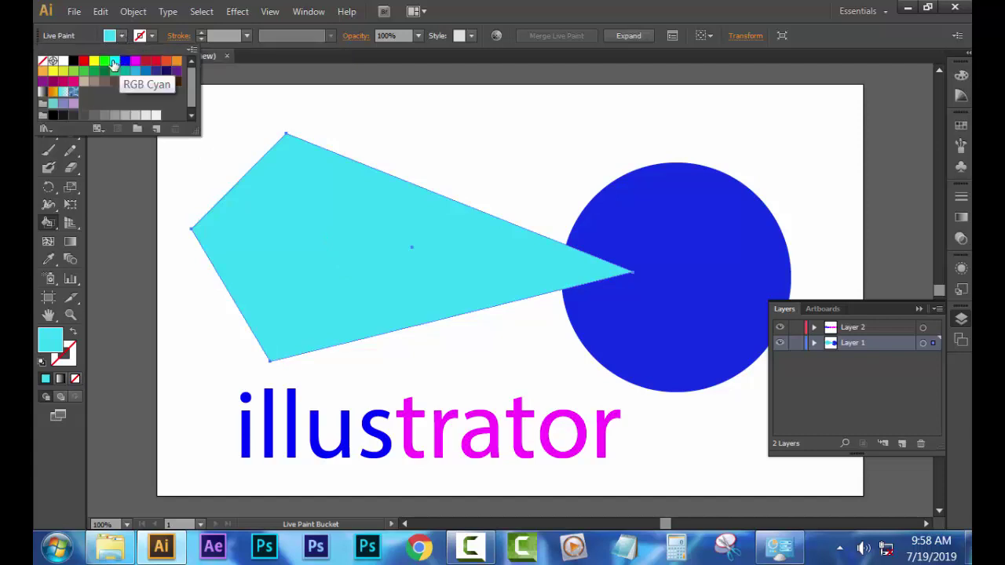
pyautogui.click(105, 62)
pyautogui.click(339, 277)
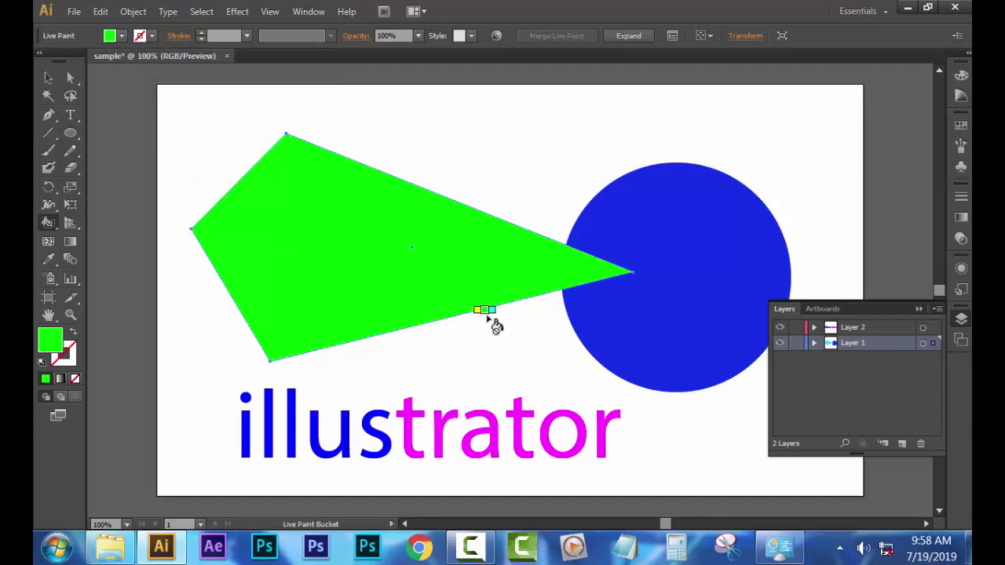
pyautogui.click(122, 36)
pyautogui.click(135, 60)
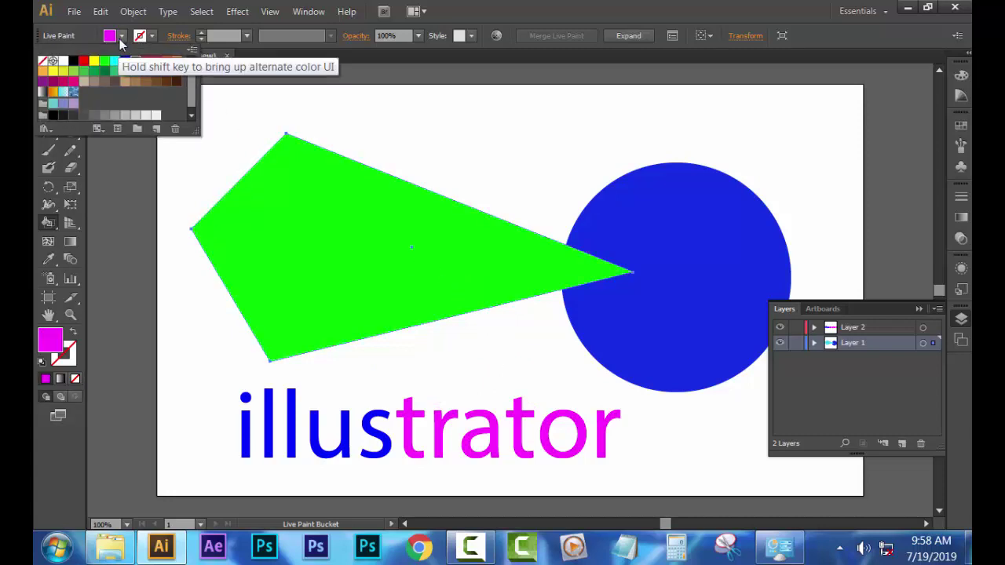
pyautogui.click(383, 280)
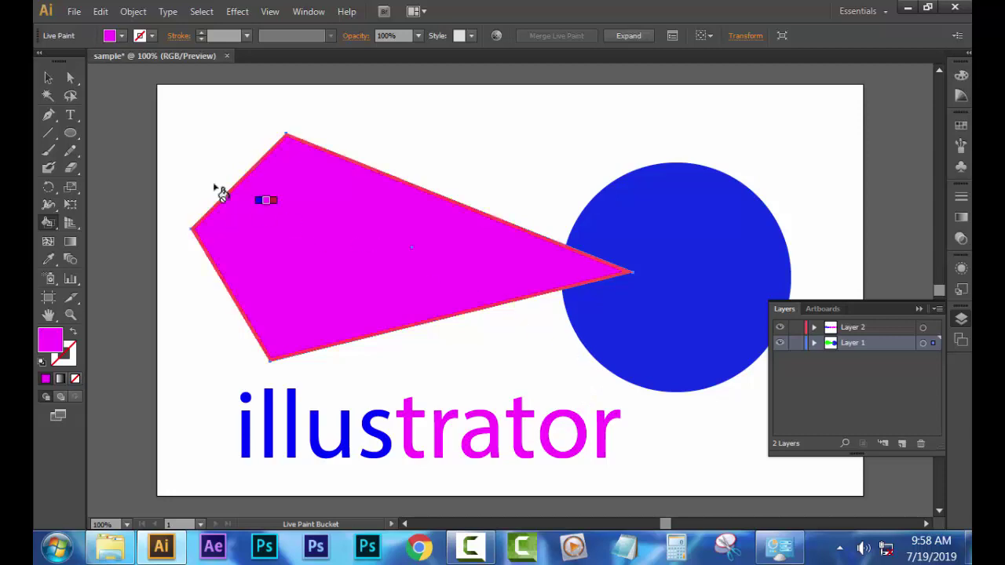
# Select the magenta polygon, then the 'illustrator' word.
pyautogui.click(48, 78)
pyautogui.click(240, 318)
pyautogui.click(425, 457)
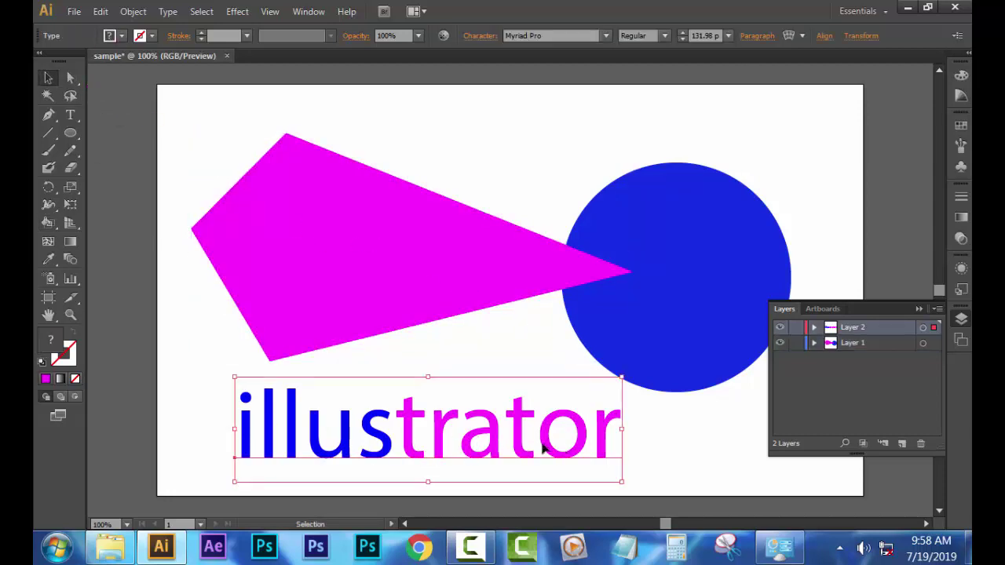
# Expand the 'illustrator' lettering into outlines with Object > Expand.
pyautogui.click(138, 16)
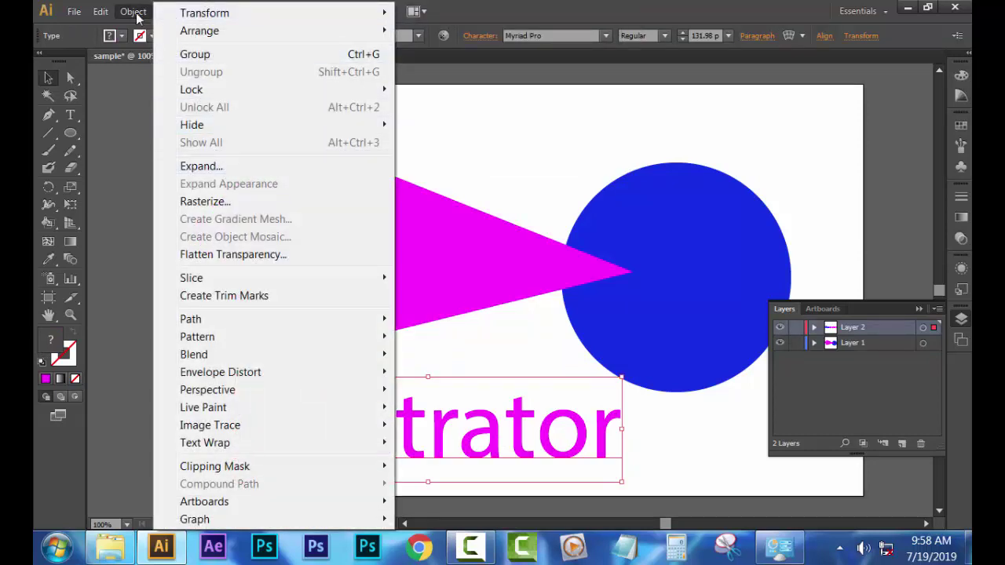
pyautogui.click(134, 11)
pyautogui.click(134, 11)
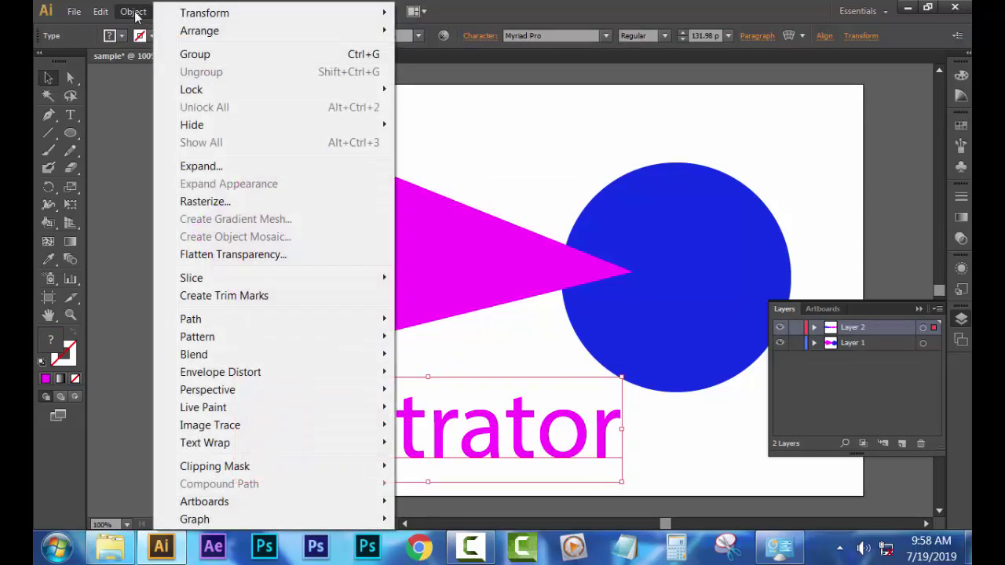
pyautogui.click(201, 165)
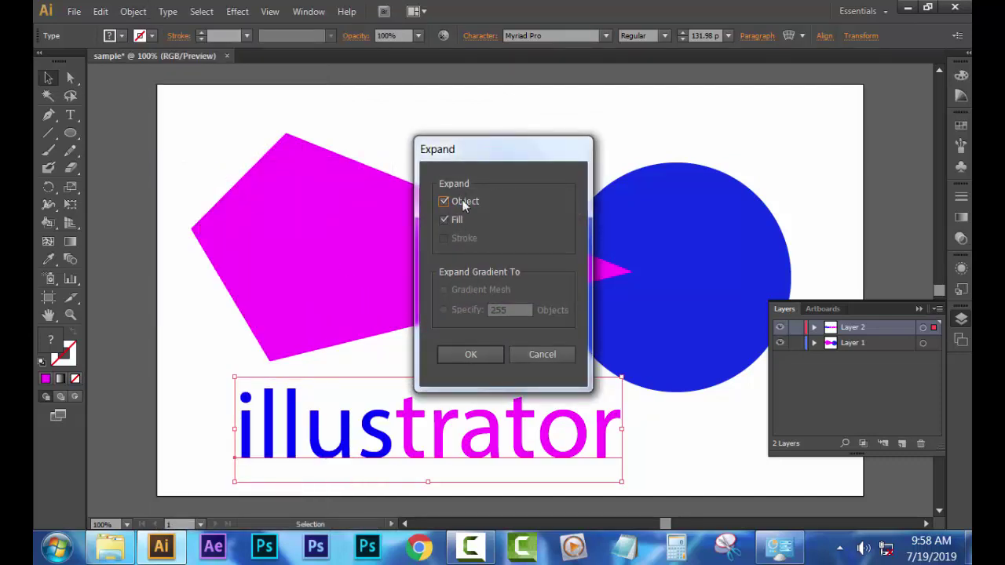
pyautogui.click(470, 356)
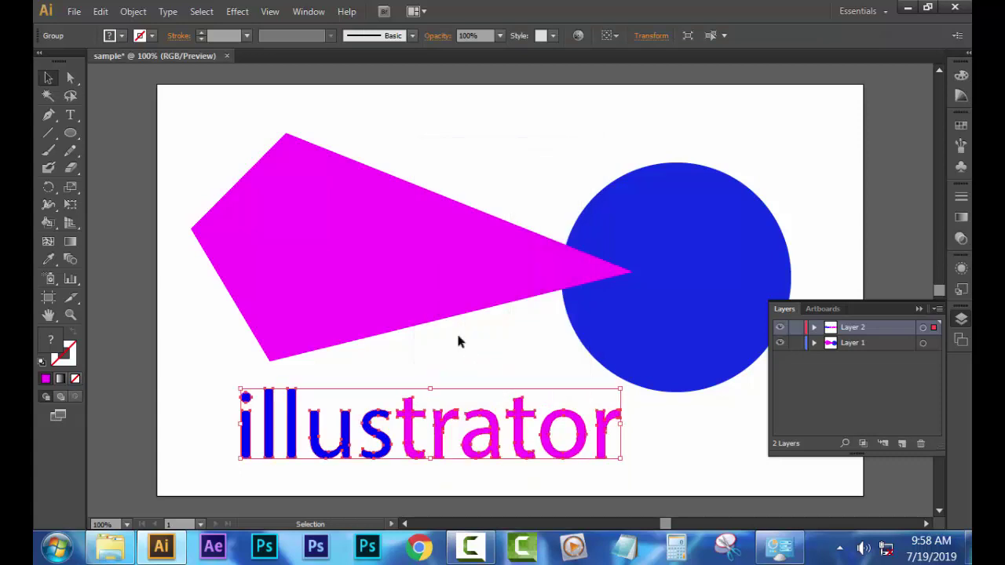
# Make the outlined word a Live Paint group and deselect it.
pyautogui.click(135, 13)
pyautogui.moveTo(204, 407)
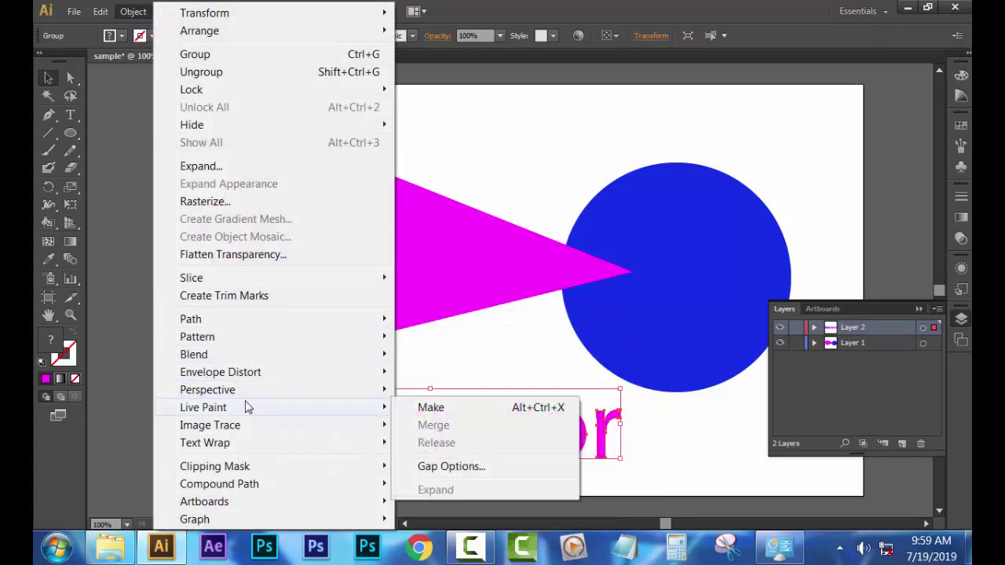
pyautogui.click(420, 408)
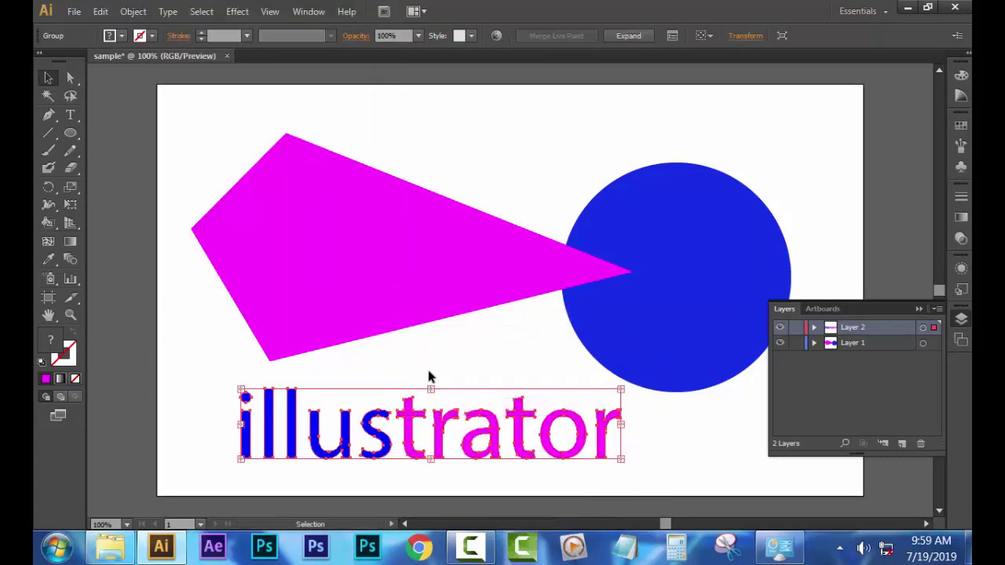
pyautogui.click(429, 378)
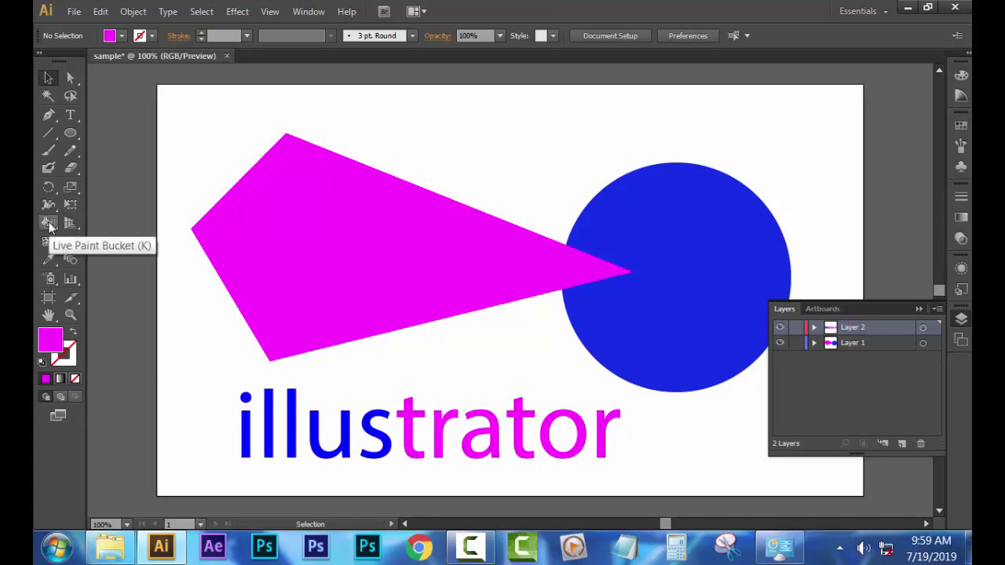
# Live Paint the i's dot red and the u orange.
pyautogui.click(48, 225)
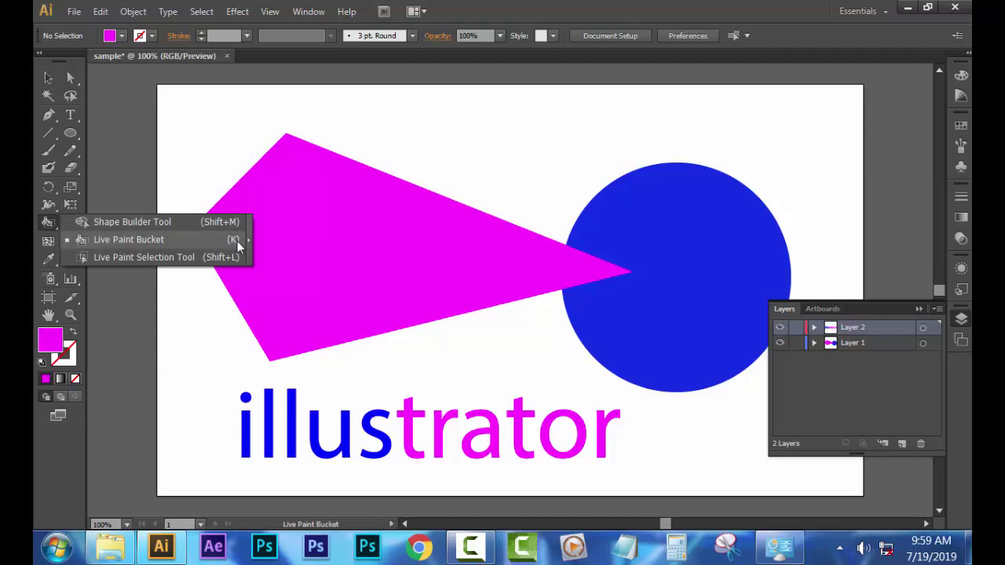
pyautogui.click(171, 238)
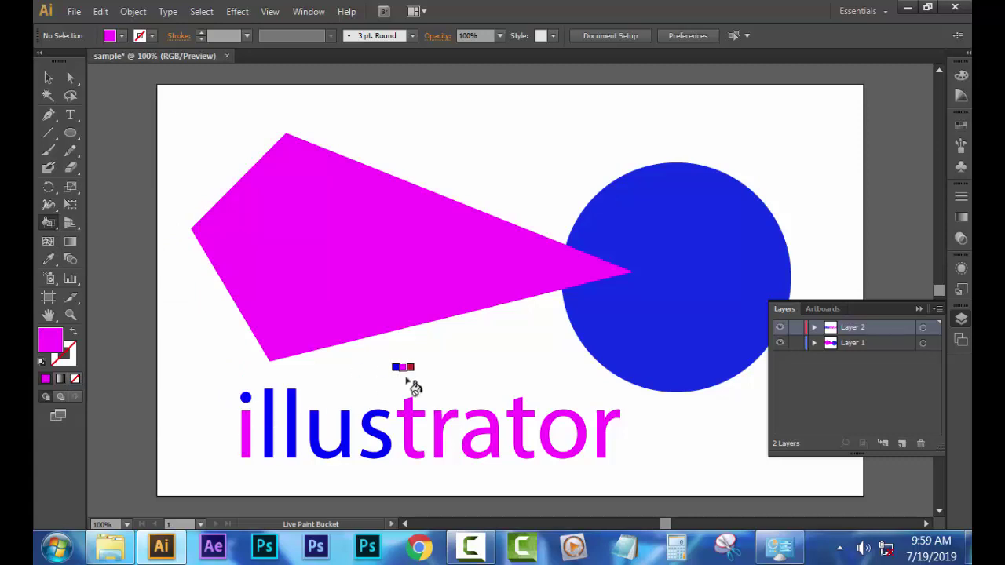
pyautogui.click(122, 36)
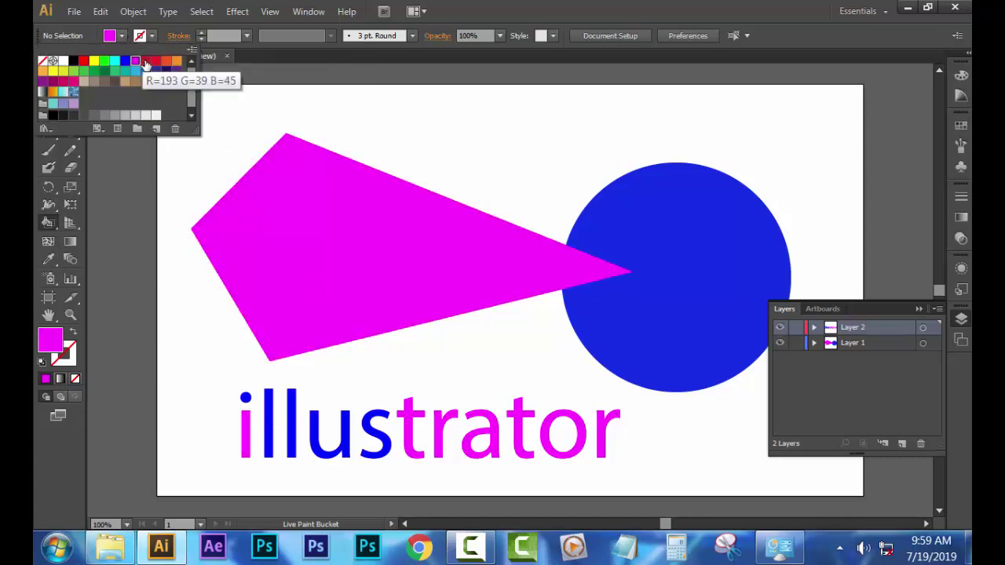
pyautogui.click(145, 65)
pyautogui.click(122, 35)
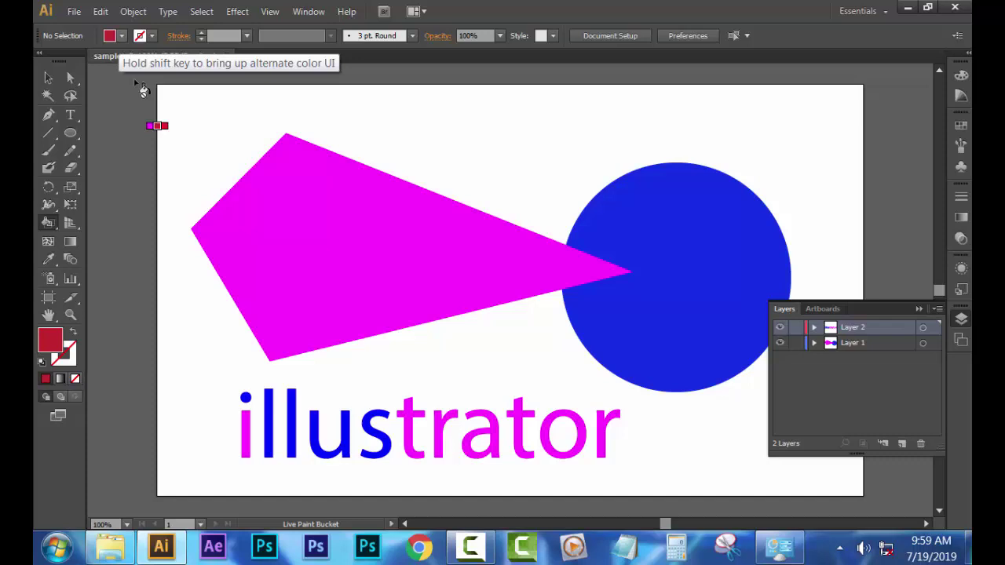
pyautogui.click(245, 398)
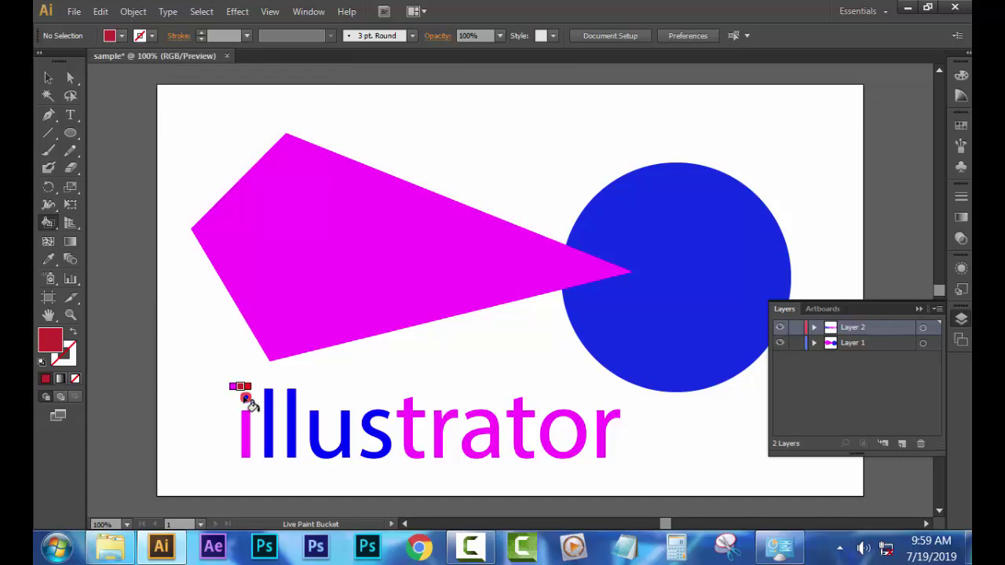
pyautogui.click(122, 35)
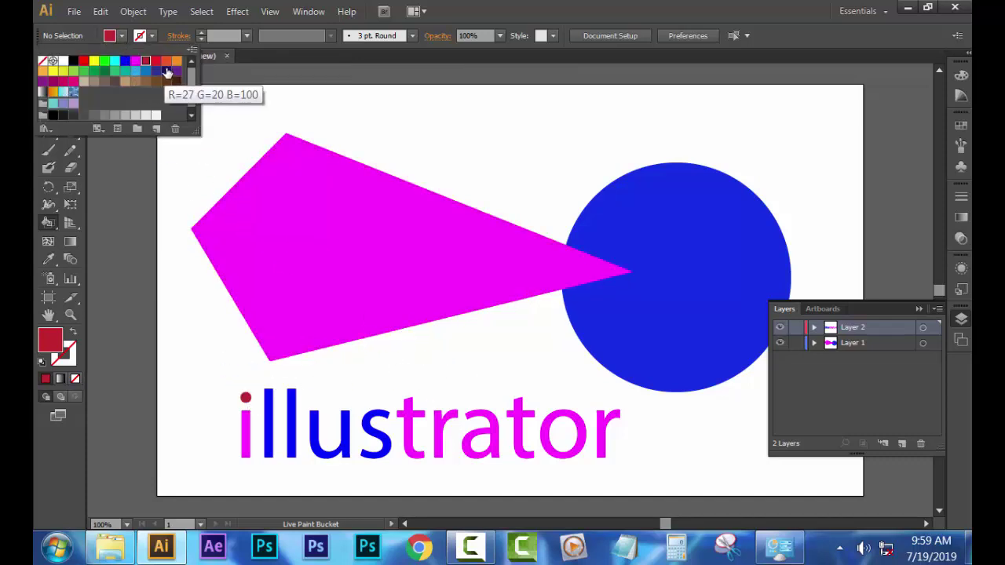
pyautogui.click(177, 62)
pyautogui.click(110, 36)
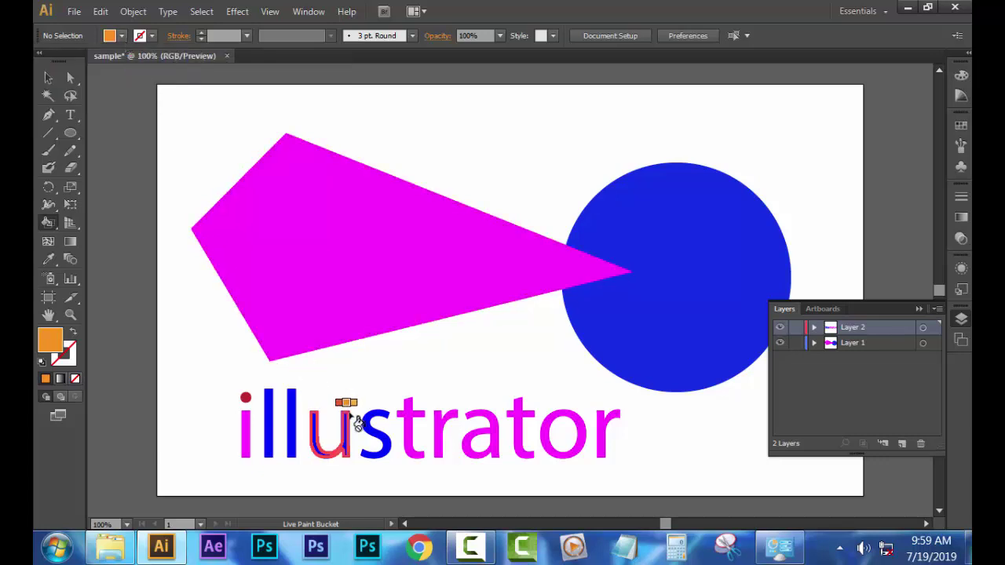
pyautogui.click(355, 422)
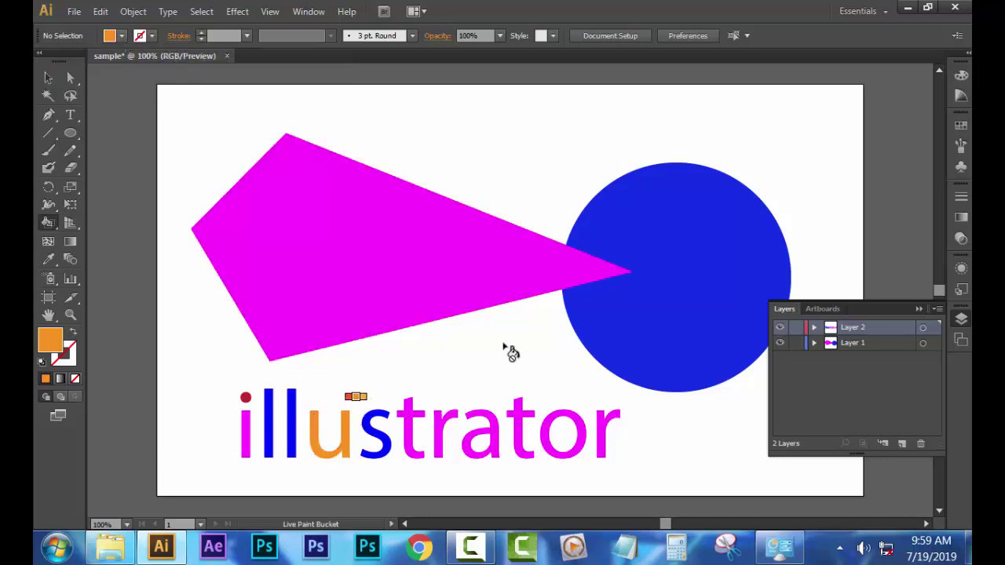
# Paint the s green, then the t, a and final r tan.
pyautogui.click(118, 35)
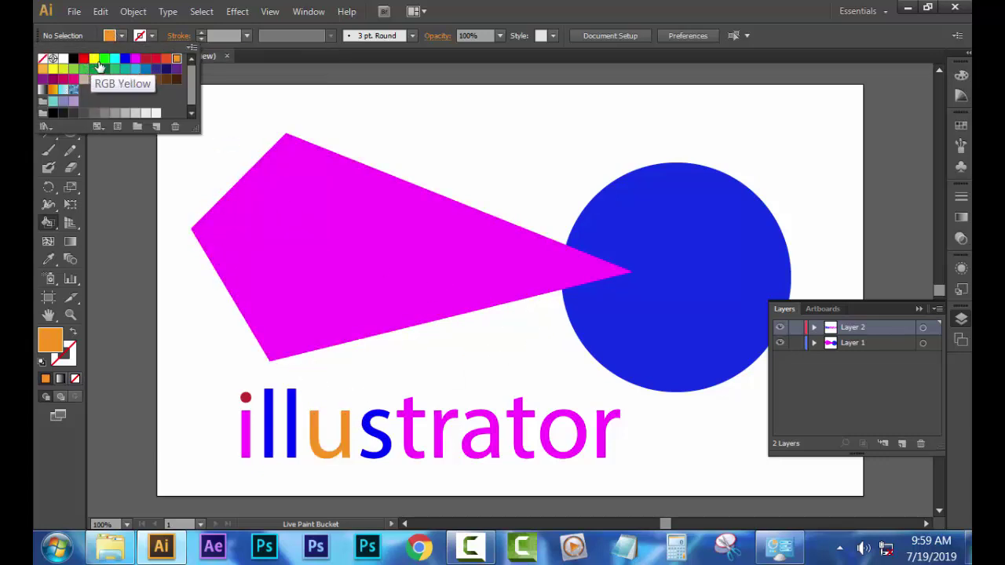
pyautogui.click(104, 59)
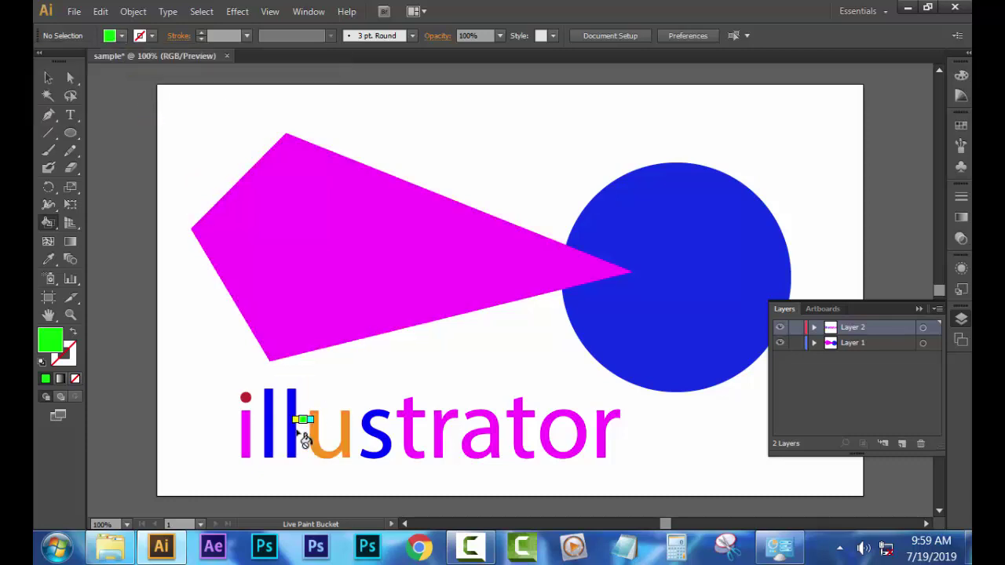
pyautogui.click(374, 428)
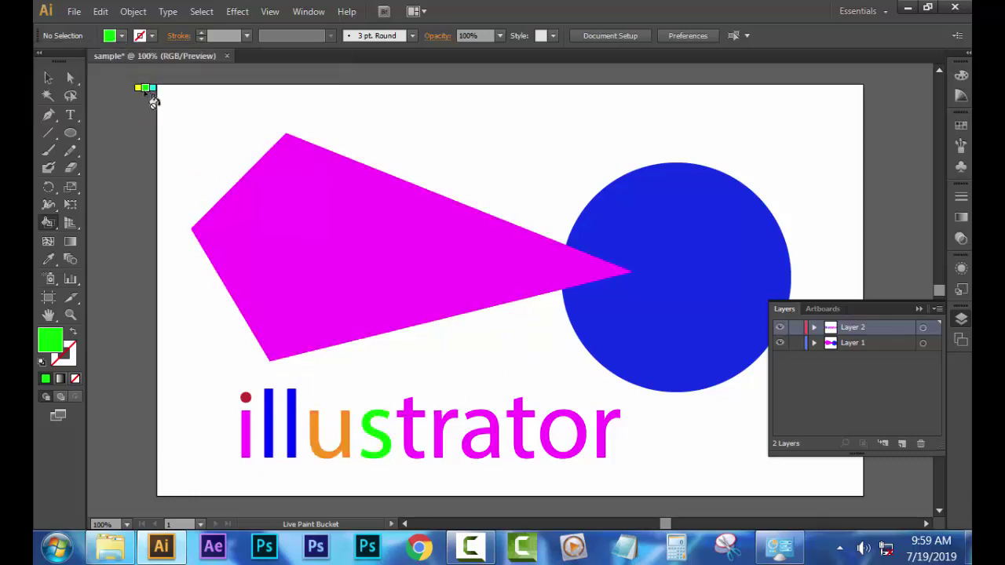
pyautogui.click(117, 35)
pyautogui.click(86, 82)
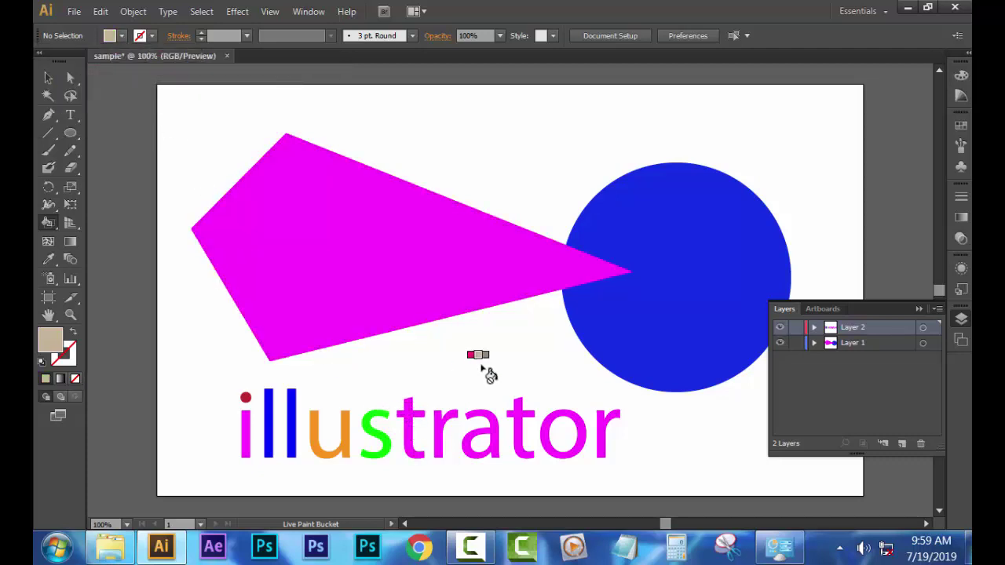
pyautogui.click(411, 421)
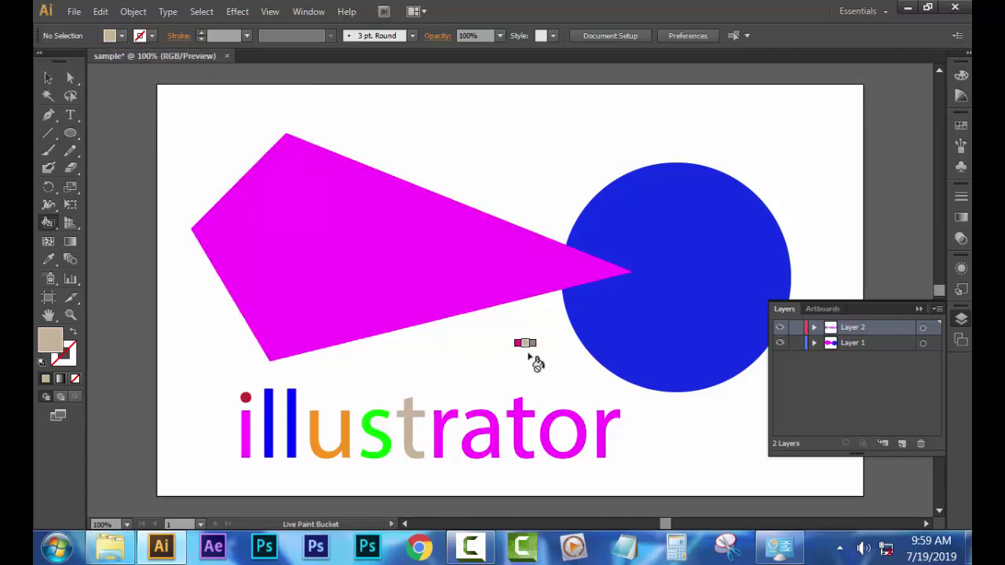
pyautogui.click(489, 424)
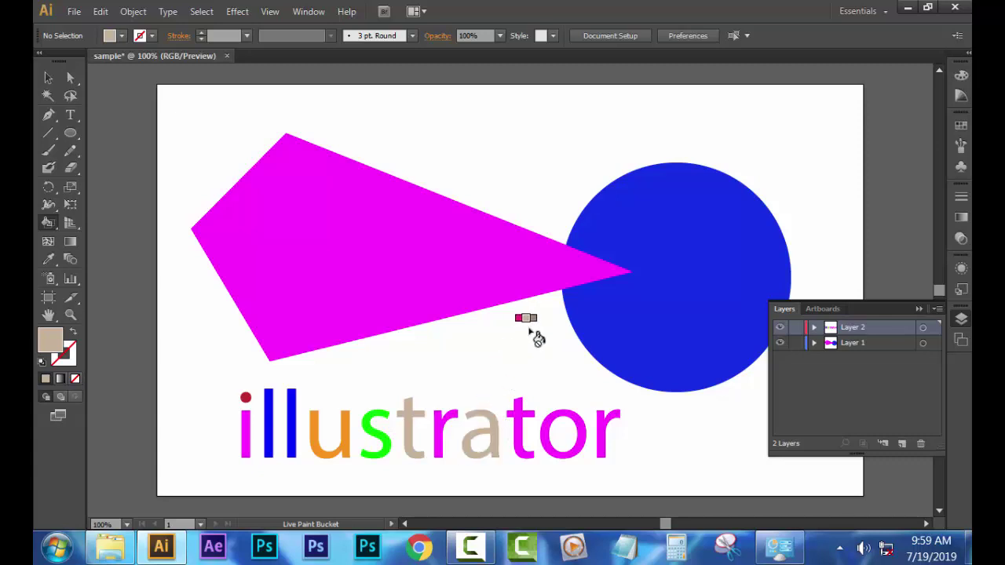
pyautogui.click(602, 429)
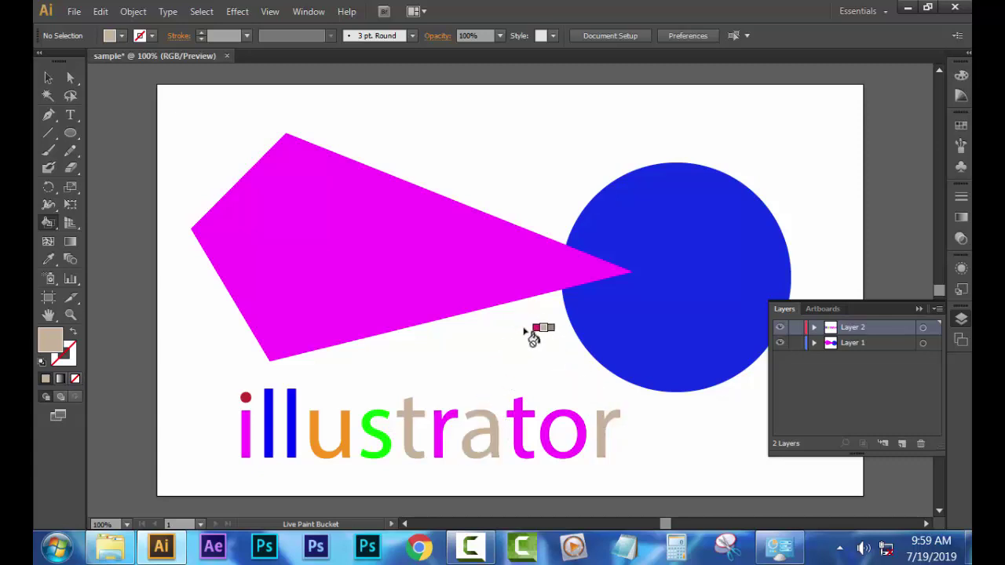
# Move the 'illustrator' word slightly left and down.
pyautogui.click(47, 76)
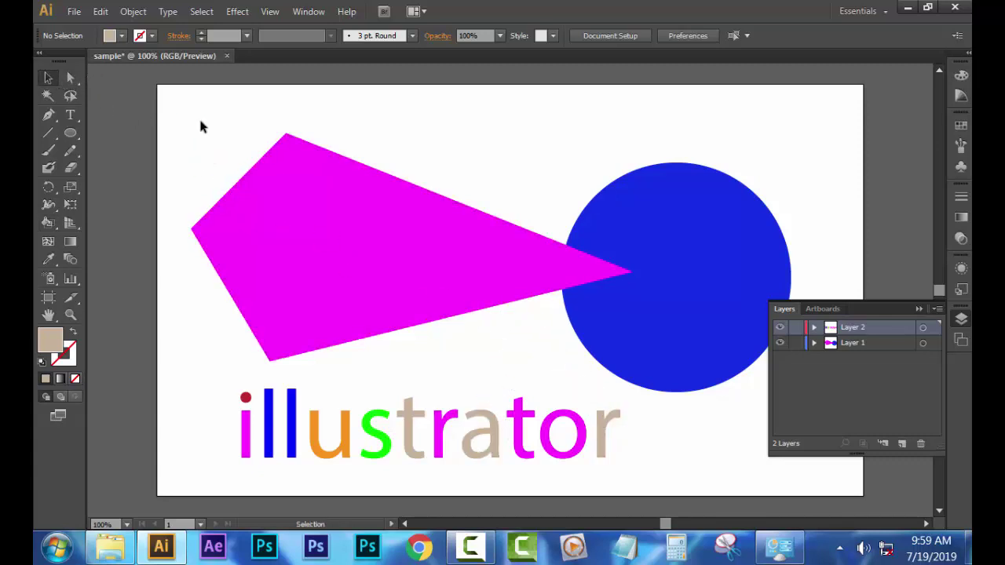
pyautogui.click(480, 440)
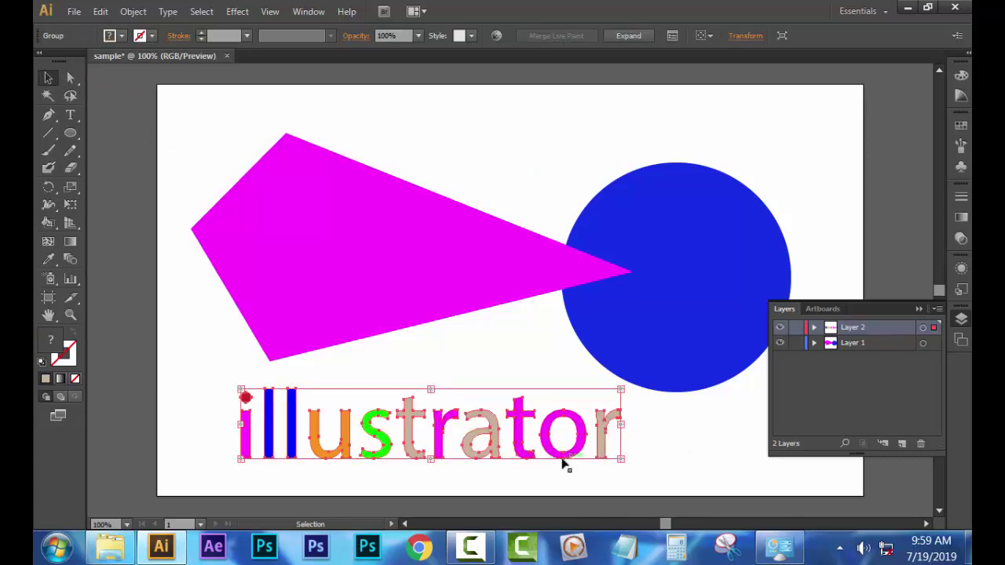
pyautogui.moveTo(562, 460); pyautogui.dragTo(538, 464)
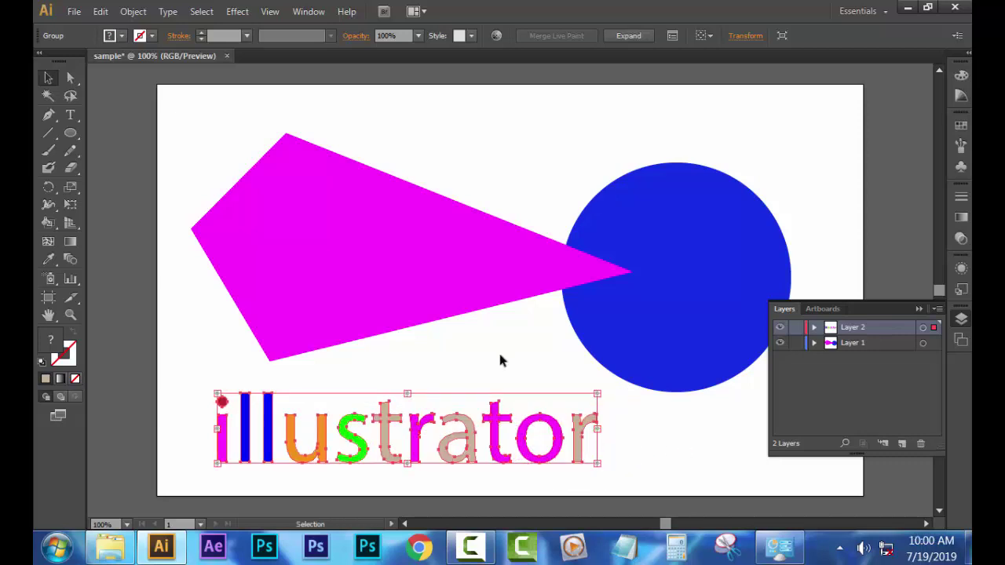
pyautogui.click(511, 460)
# Ungroup the lettering via the right-click menu and deselect it.
pyautogui.click(479, 453)
pyautogui.rightClick(475, 460)
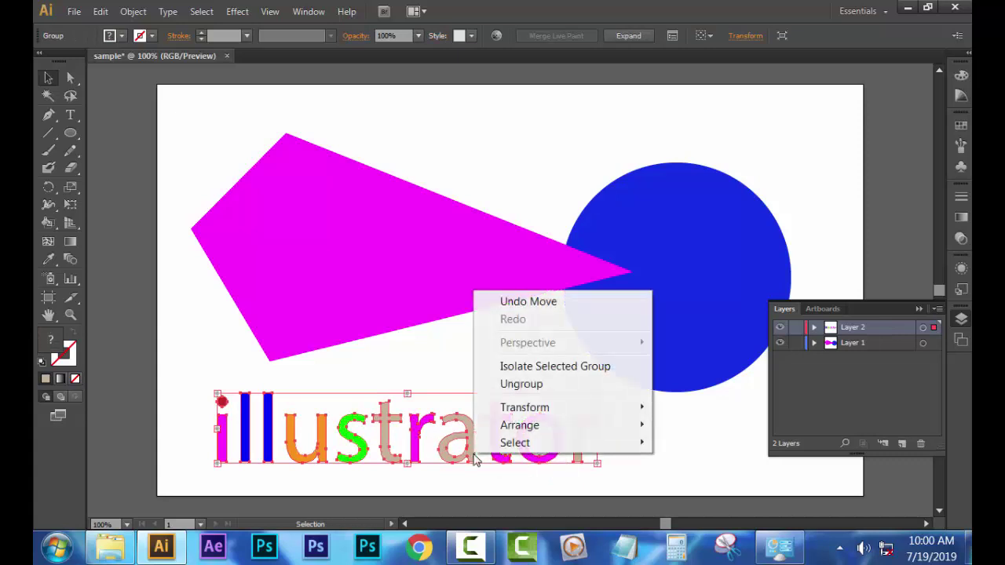
pyautogui.click(548, 385)
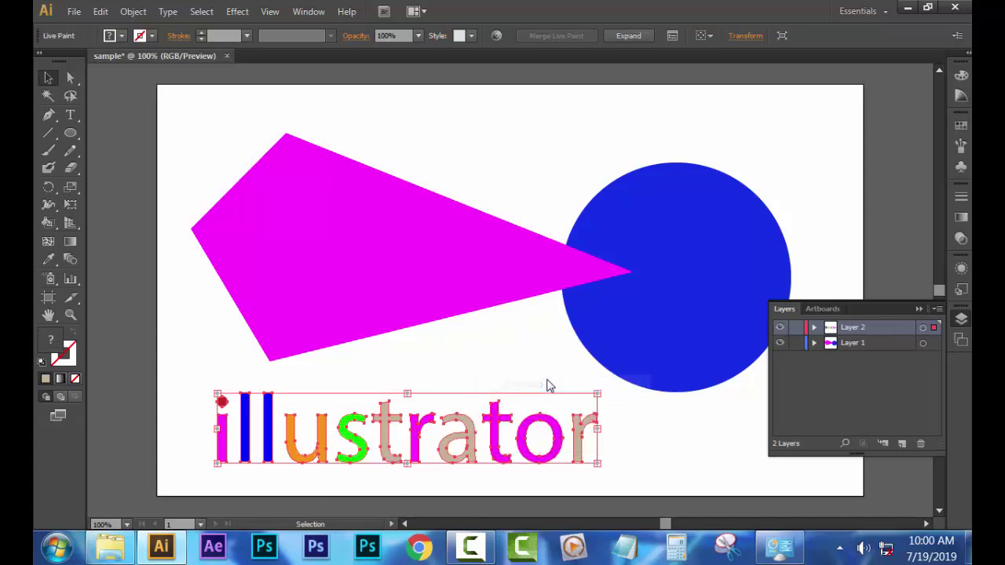
pyautogui.click(547, 380)
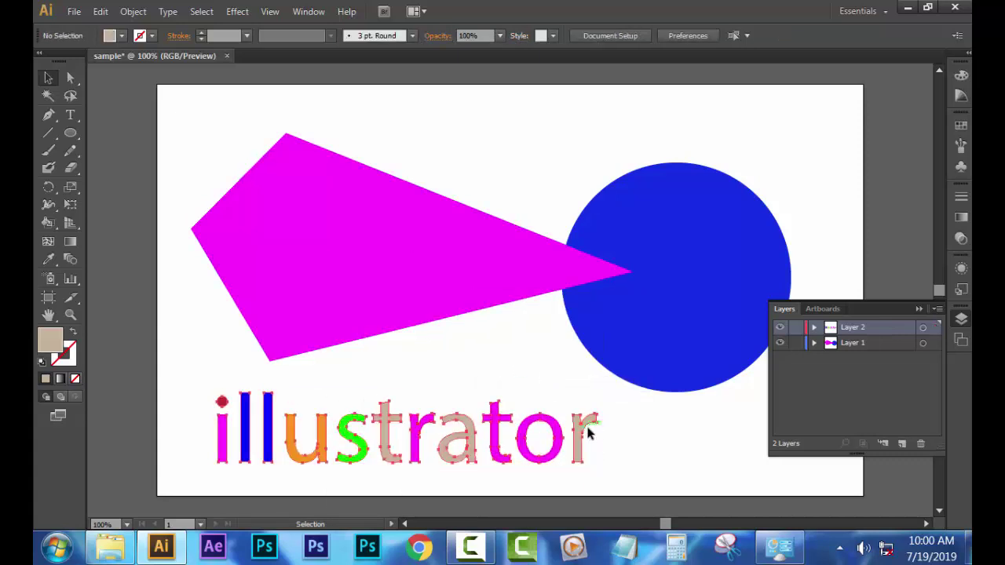
pyautogui.click(583, 462)
pyautogui.rightClick(578, 446)
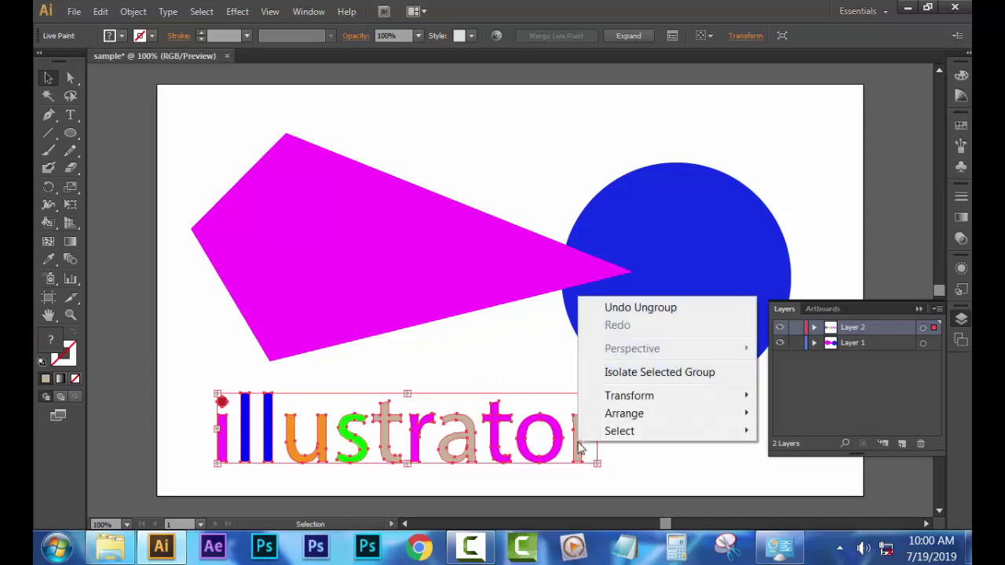
pyautogui.click(561, 405)
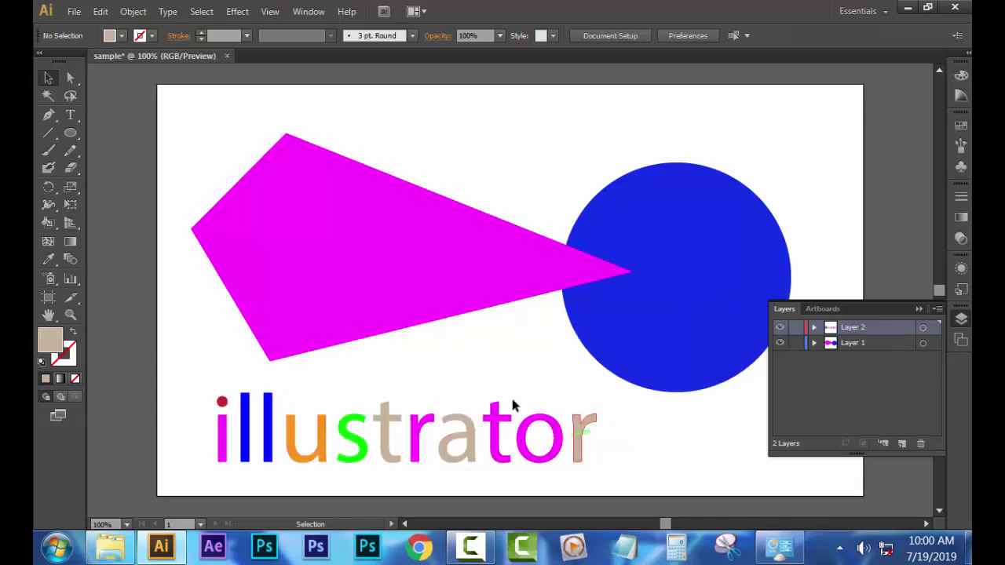
pyautogui.click(71, 79)
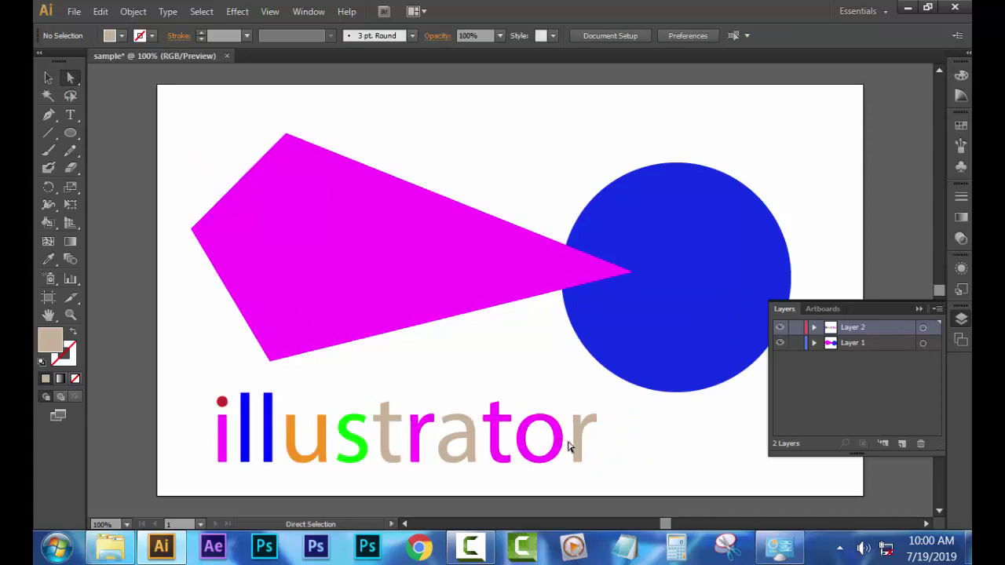
# Try stretching the magenta o upward, undo it, and deselect.
pyautogui.click(557, 463)
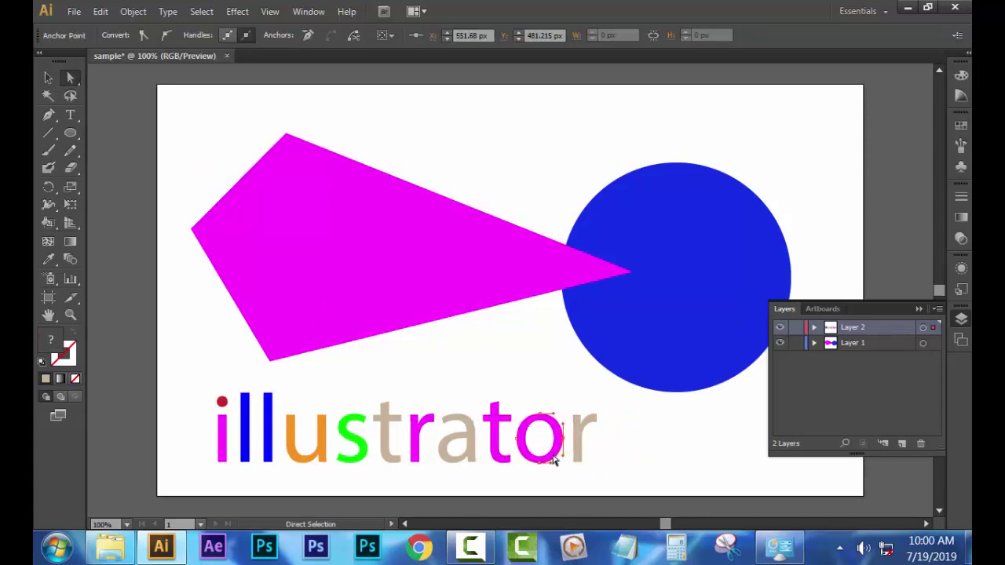
pyautogui.moveTo(553, 462); pyautogui.dragTo(547, 386)
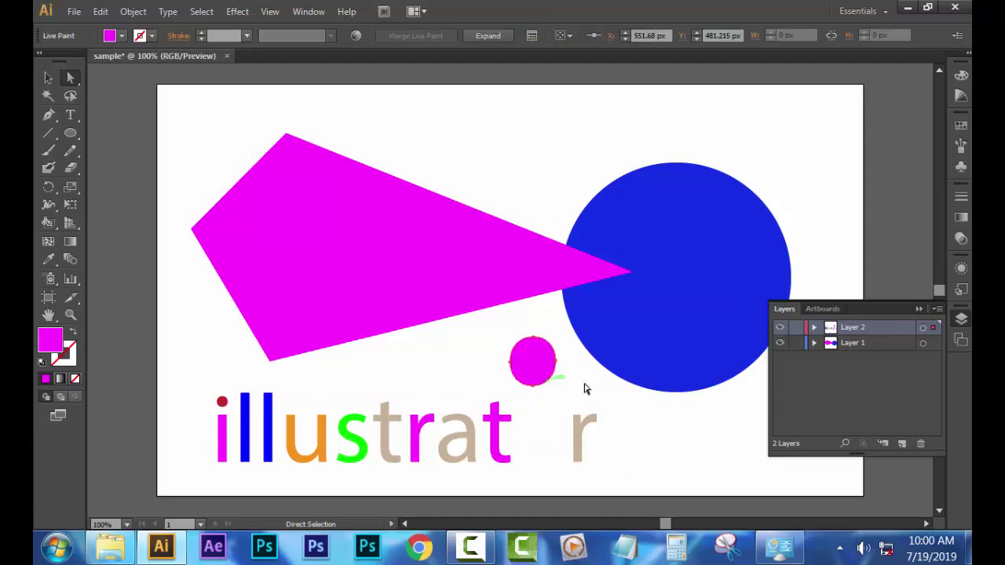
pyautogui.click(665, 465)
pyautogui.hotkey('ctrl', 'z')
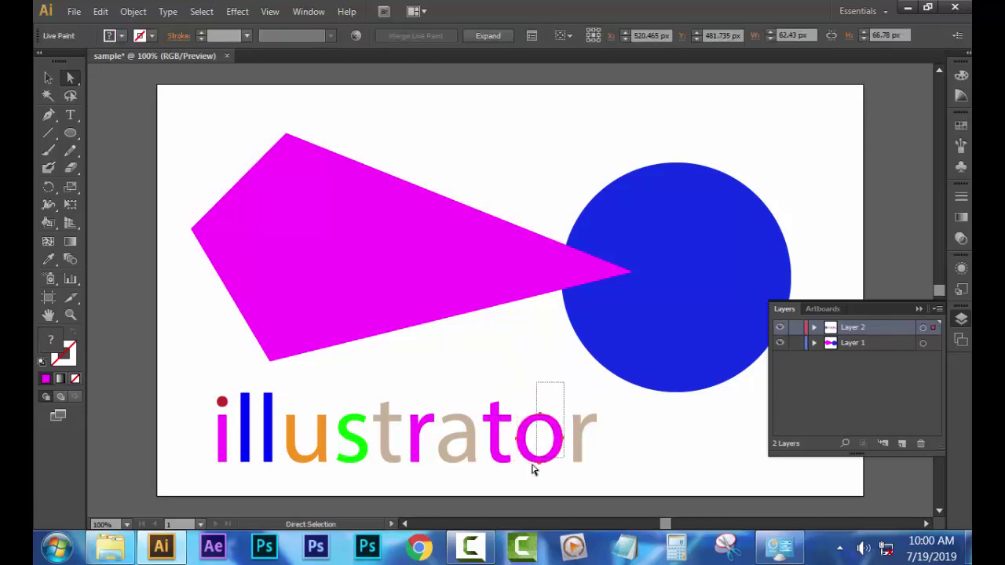
pyautogui.click(532, 465)
pyautogui.moveTo(552, 457); pyautogui.dragTo(531, 354)
pyautogui.hotkey('ctrl', 'z')
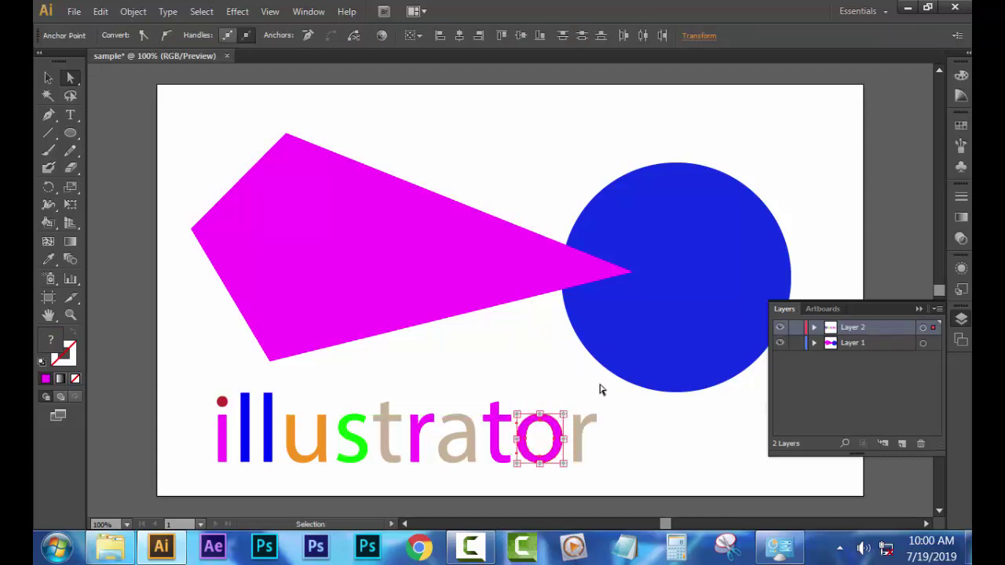
pyautogui.click(593, 396)
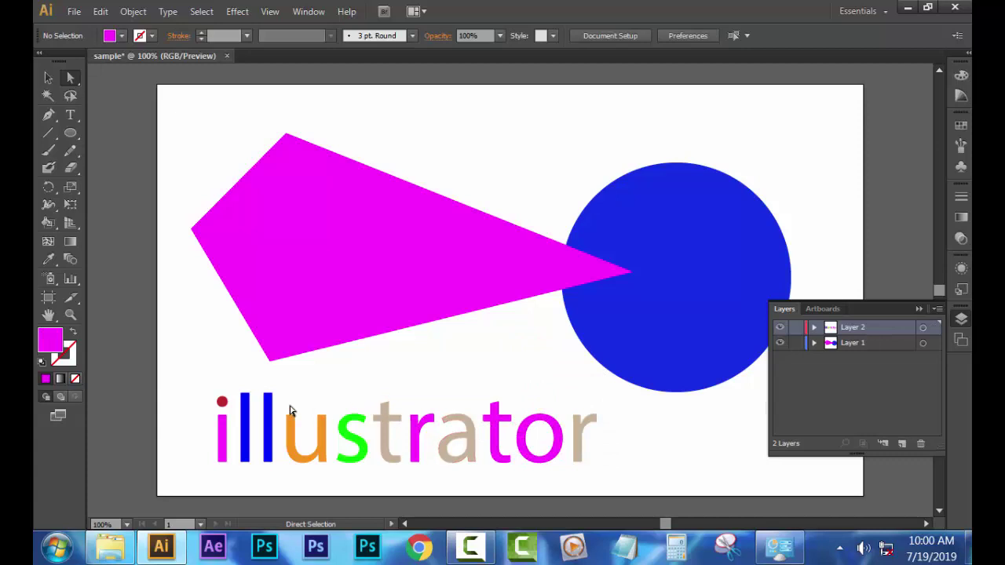
# Zoom to 200% and pan to center the 'illustrator' word.
pyautogui.hotkey('ctrl', '=')
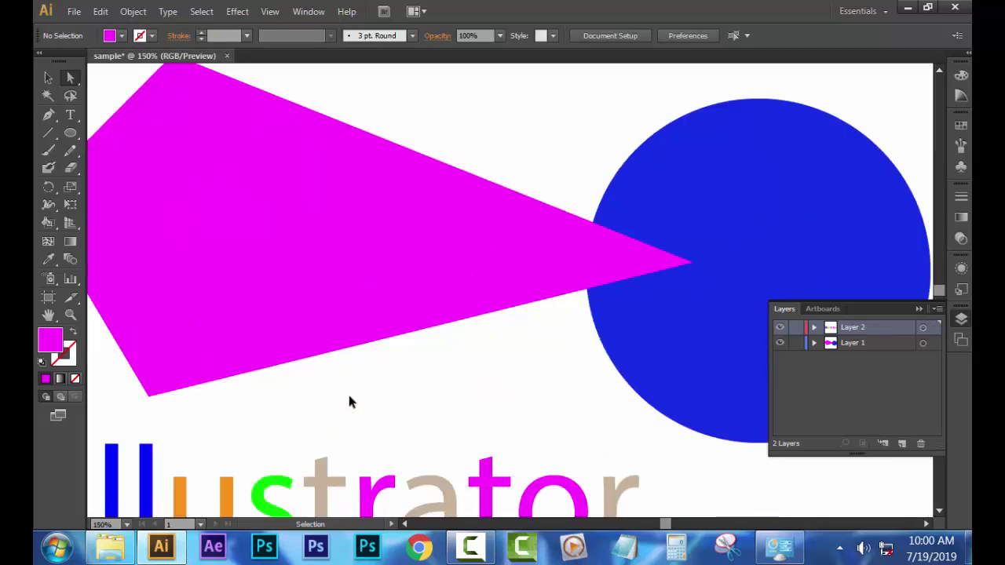
pyautogui.hotkey('ctrl', '-')
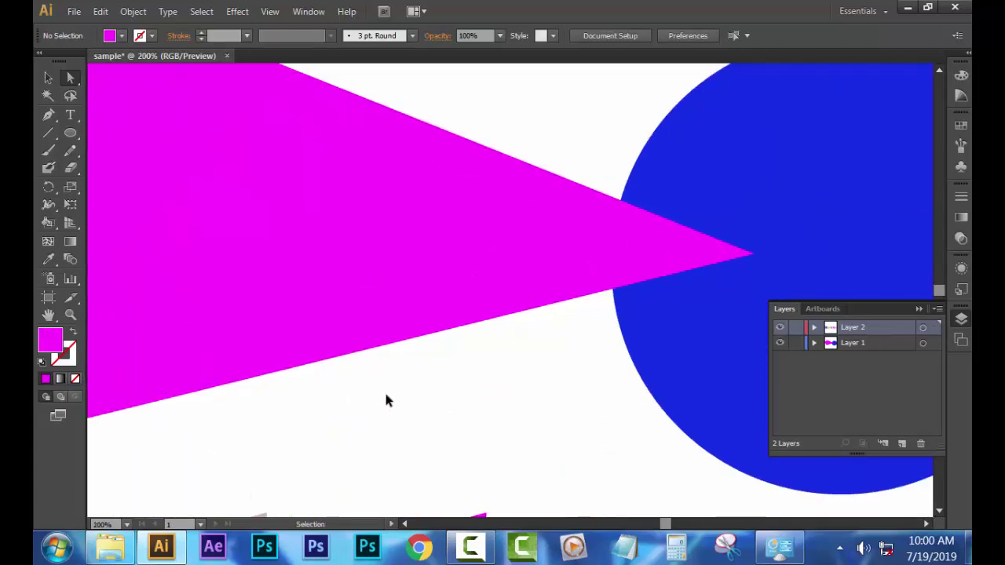
pyautogui.hotkey('ctrl', '-')
pyautogui.hotkey('ctrl', '-')
pyautogui.hotkey('ctrl', '=')
pyautogui.hotkey('ctrl', '=')
pyautogui.hotkey('ctrl', '=')
pyautogui.hotkey('ctrl', '=')
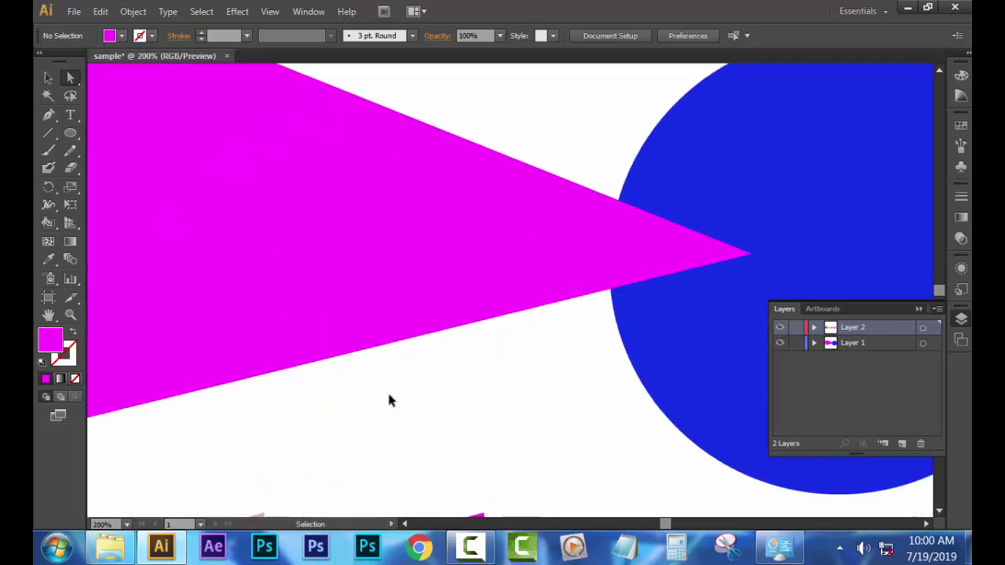
pyautogui.hotkey('ctrl', '-')
pyautogui.hotkey('ctrl', '-')
pyautogui.hotkey('ctrl', '-')
pyautogui.hotkey('ctrl', '=')
pyautogui.hotkey('ctrl', '=')
pyautogui.hotkey('ctrl', '=')
pyautogui.moveTo(363, 423)
pyautogui.mouseDown()
pyautogui.moveTo(467, 249)
pyautogui.moveTo(545, 249)
pyautogui.moveTo(366, 262)
pyautogui.moveTo(466, 340)
pyautogui.mouseUp()
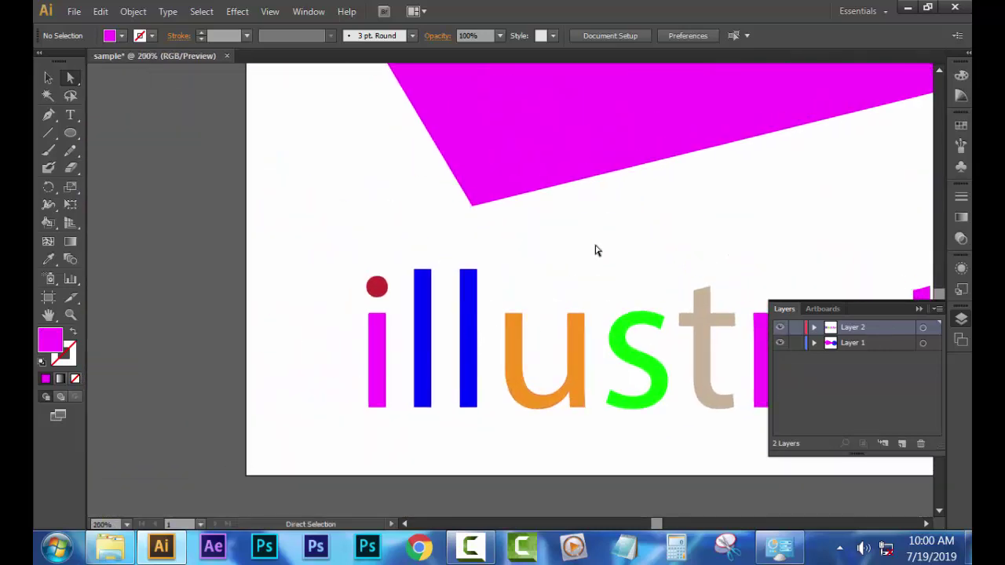
pyautogui.moveTo(599, 232); pyautogui.dragTo(429, 379)
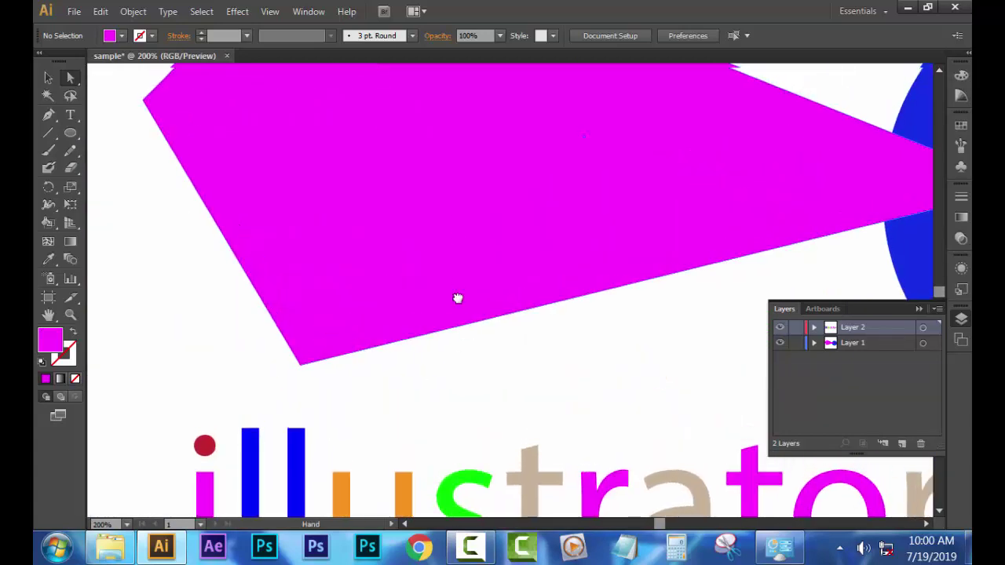
pyautogui.moveTo(457, 298)
pyautogui.mouseDown()
pyautogui.moveTo(440, 390)
pyautogui.moveTo(431, 230)
pyautogui.mouseUp()
pyautogui.moveTo(497, 322); pyautogui.dragTo(502, 218)
pyautogui.moveTo(501, 372)
pyautogui.mouseDown()
pyautogui.moveTo(520, 283)
pyautogui.moveTo(552, 272)
pyautogui.mouseUp()
pyautogui.moveTo(492, 204); pyautogui.dragTo(552, 206)
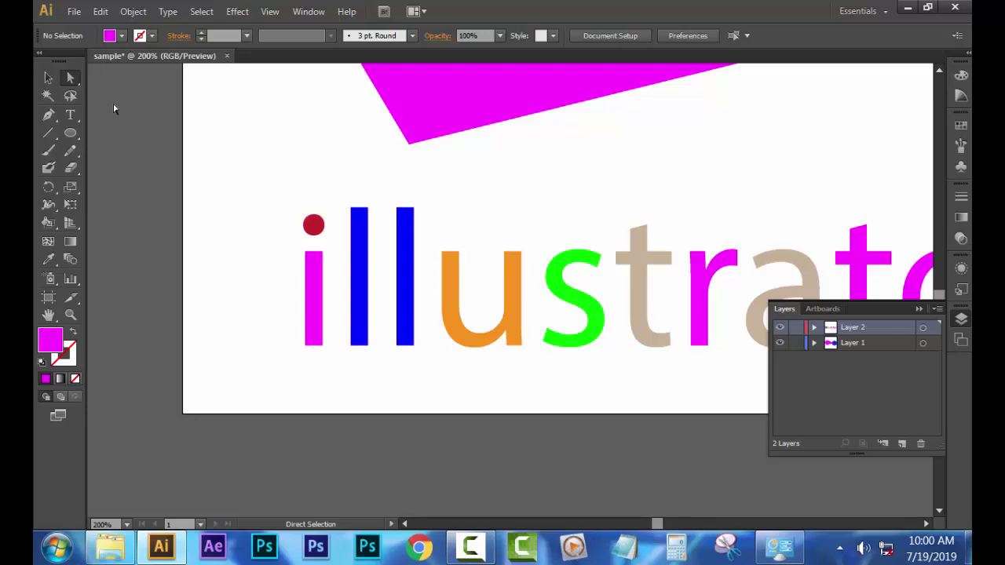
# Reposition the i, with its dot, up and to the left.
pyautogui.click(69, 77)
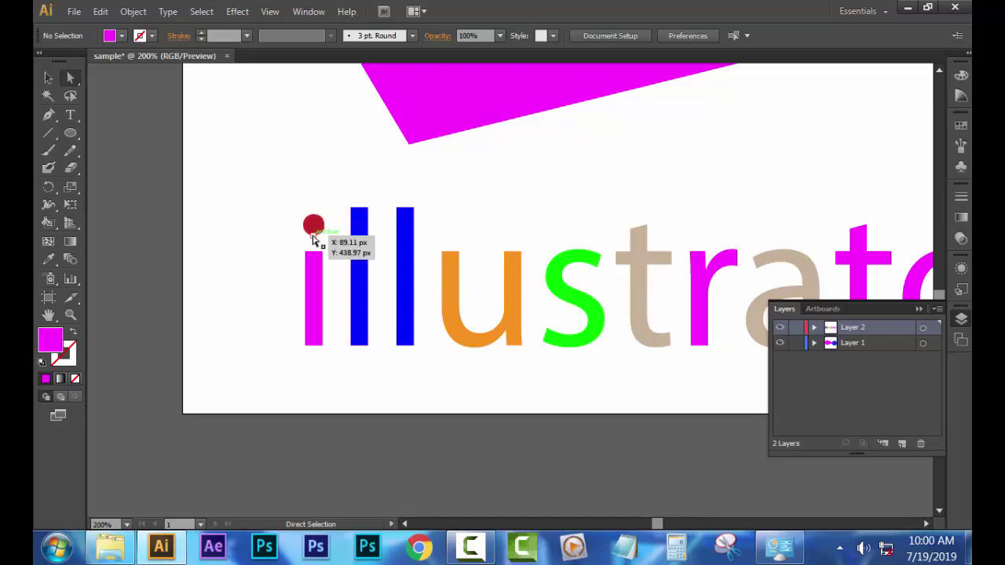
pyautogui.click(318, 263)
pyautogui.click(318, 263)
pyautogui.moveTo(325, 256)
pyautogui.mouseDown()
pyautogui.moveTo(289, 282)
pyautogui.moveTo(283, 259)
pyautogui.mouseUp()
pyautogui.click(298, 274)
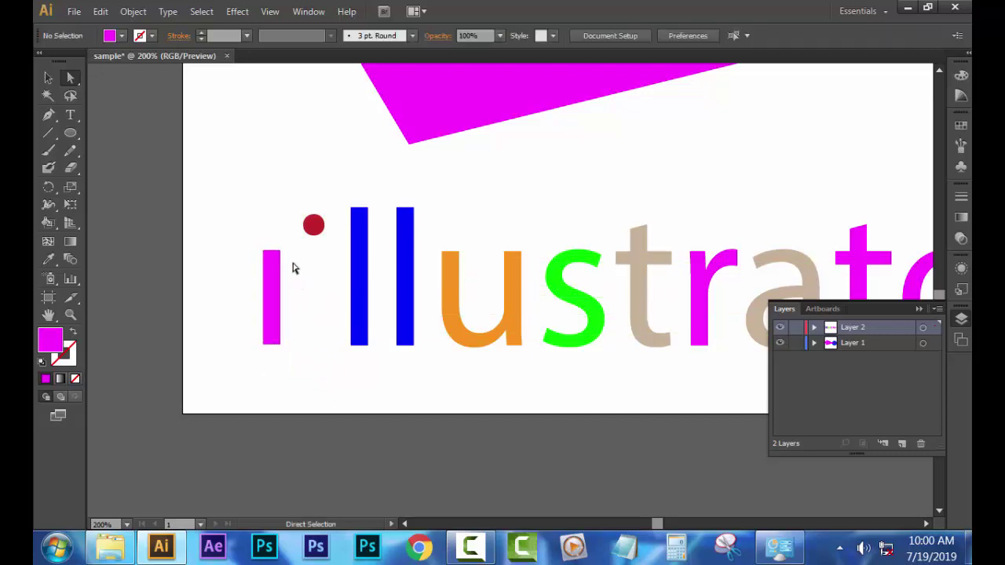
pyautogui.moveTo(274, 278); pyautogui.dragTo(319, 281)
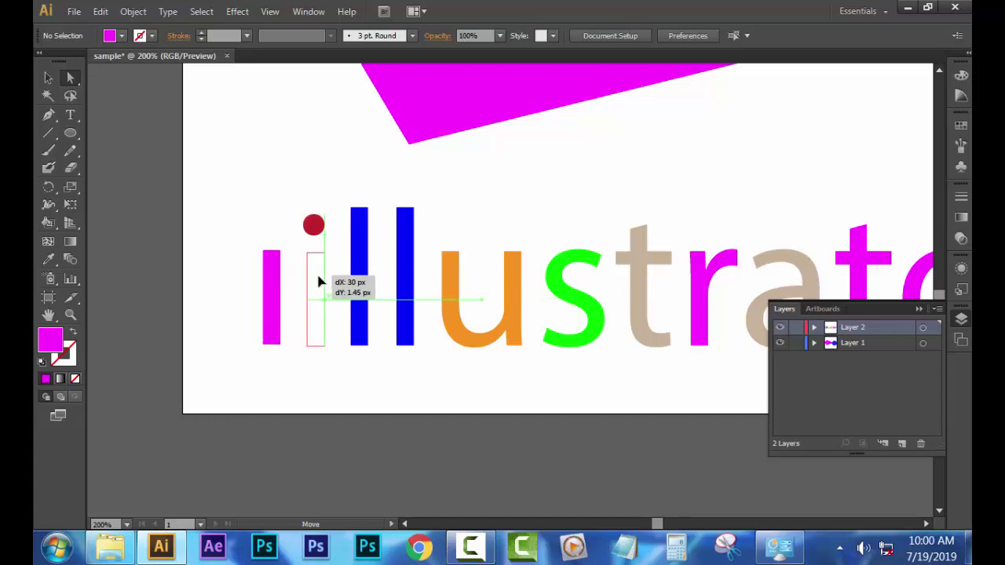
pyautogui.moveTo(320, 281); pyautogui.dragTo(317, 282)
pyautogui.click(329, 189)
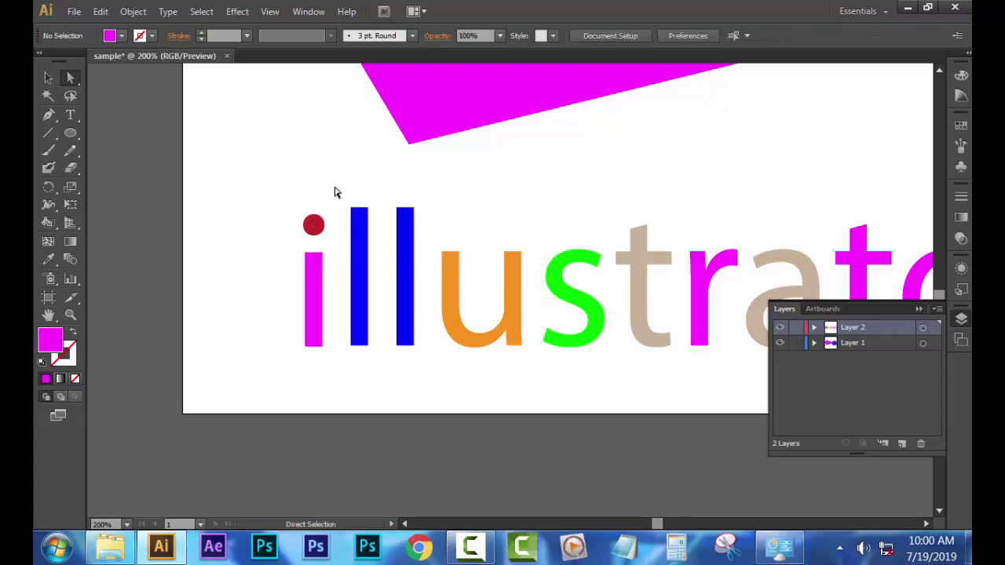
pyautogui.moveTo(334, 192); pyautogui.dragTo(265, 382)
pyautogui.moveTo(321, 343); pyautogui.dragTo(243, 312)
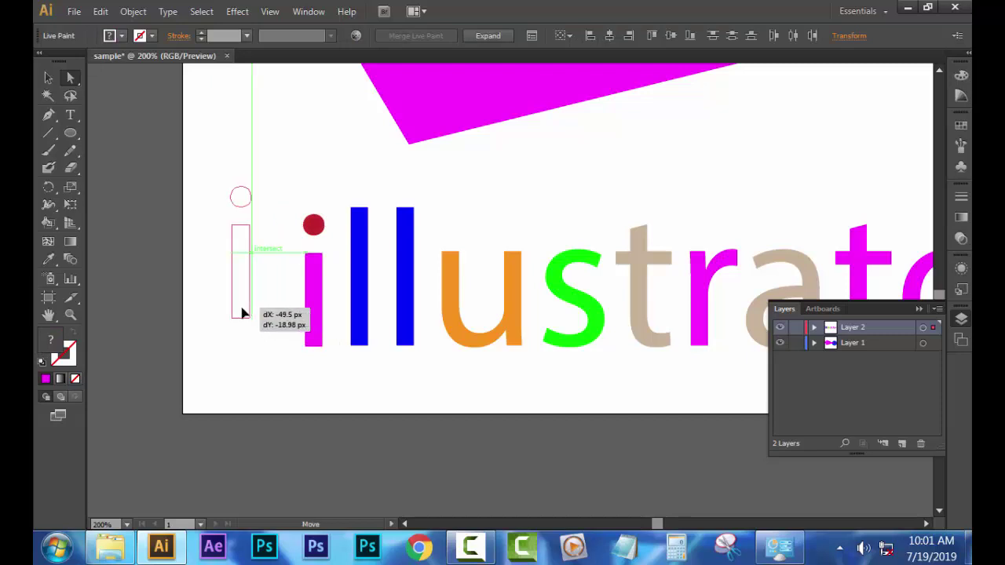
pyautogui.click(309, 343)
# Stagger the letters: raise the first l, lower the second l, raise the u, shift the s left.
pyautogui.click(360, 299)
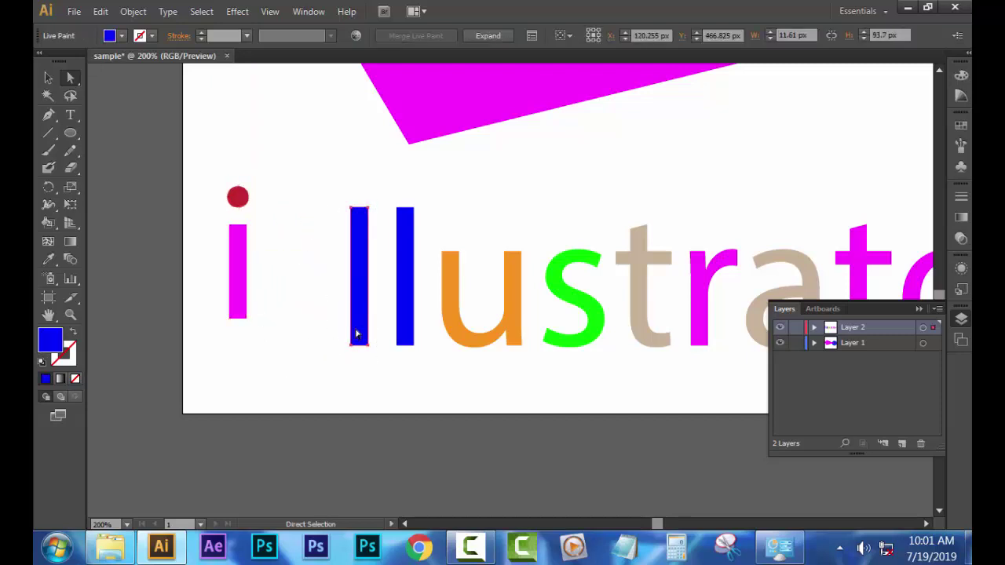
pyautogui.moveTo(356, 334); pyautogui.dragTo(311, 300)
pyautogui.moveTo(430, 176); pyautogui.dragTo(378, 374)
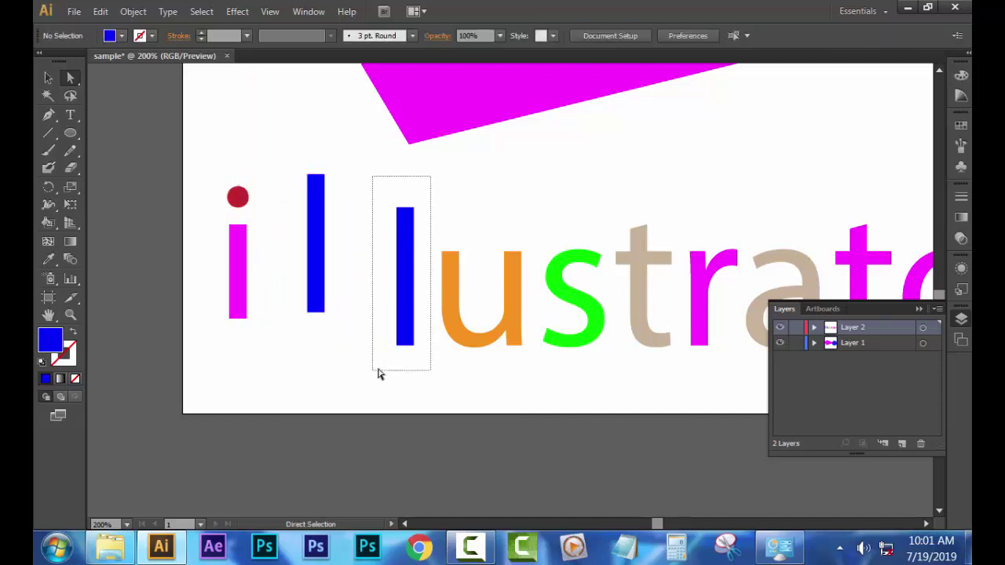
pyautogui.moveTo(406, 337); pyautogui.dragTo(356, 346)
pyautogui.click(428, 197)
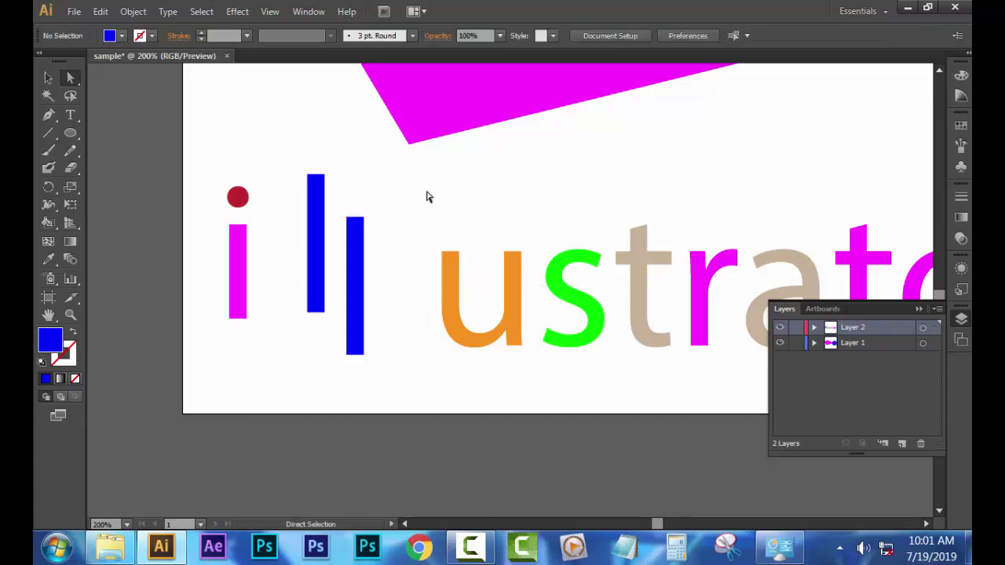
pyautogui.moveTo(428, 197); pyautogui.dragTo(505, 385)
pyautogui.moveTo(493, 344); pyautogui.dragTo(435, 306)
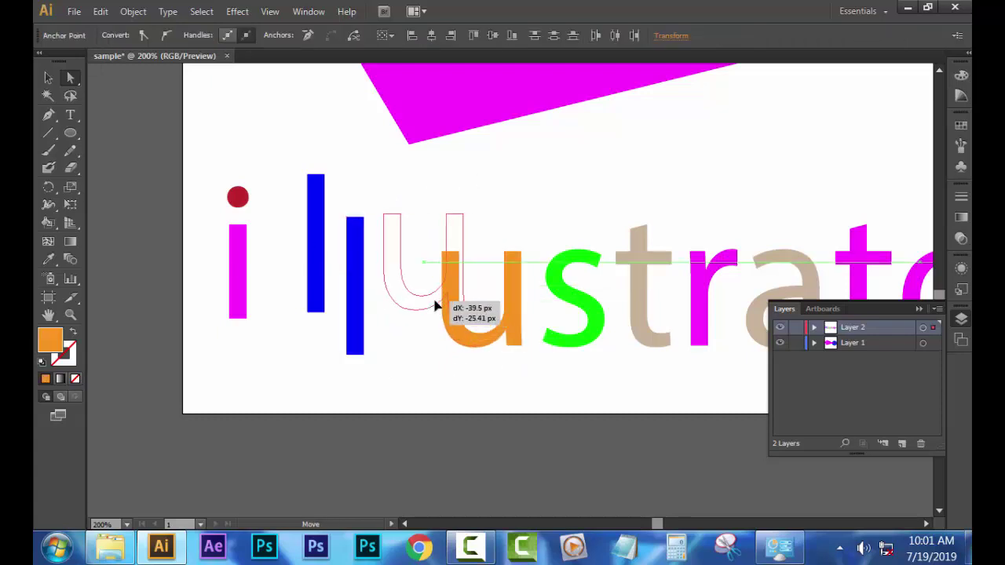
pyautogui.click(479, 200)
pyautogui.moveTo(589, 201); pyautogui.dragTo(507, 396)
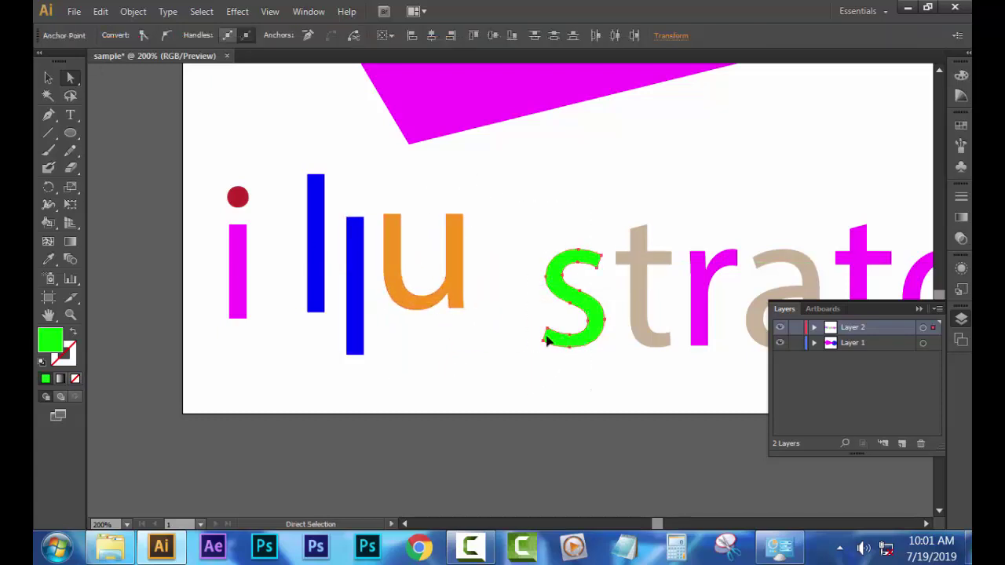
pyautogui.moveTo(548, 339); pyautogui.dragTo(490, 335)
pyautogui.click(516, 166)
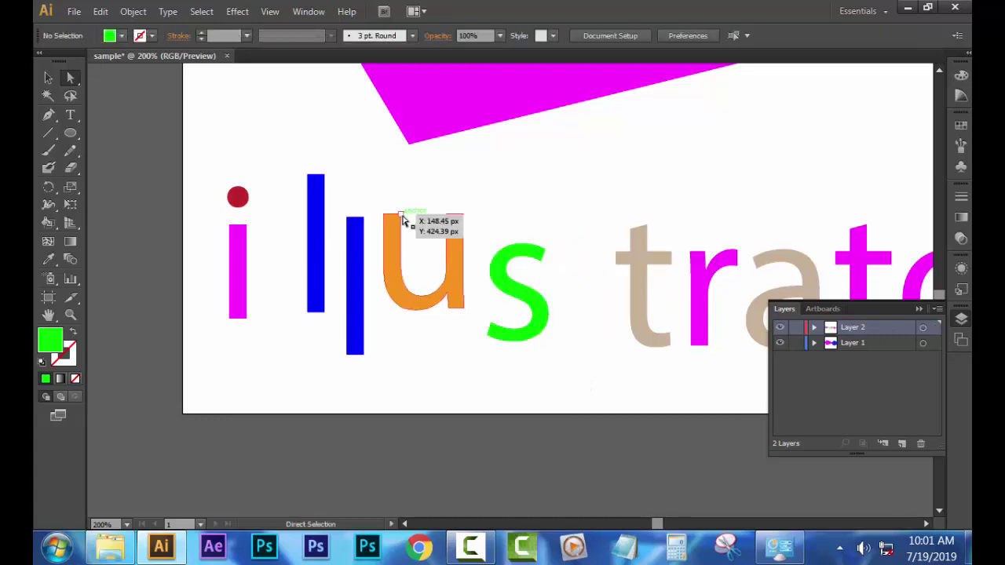
# Pull down the u's two top corners and the second l's top anchor, then zoom to 400%.
pyautogui.moveTo(402, 220); pyautogui.dragTo(400, 247)
pyautogui.click(425, 236)
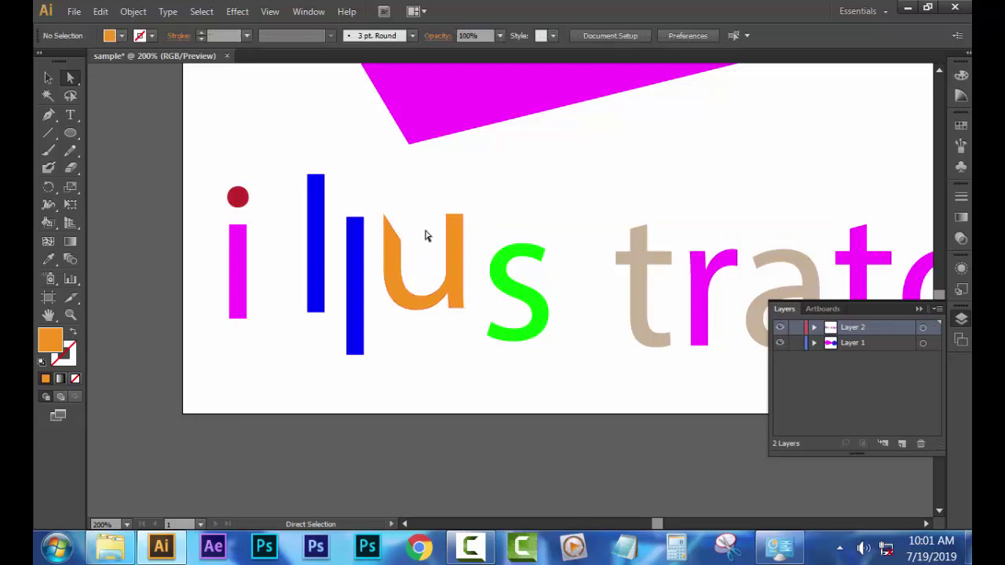
pyautogui.moveTo(445, 223); pyautogui.dragTo(445, 237)
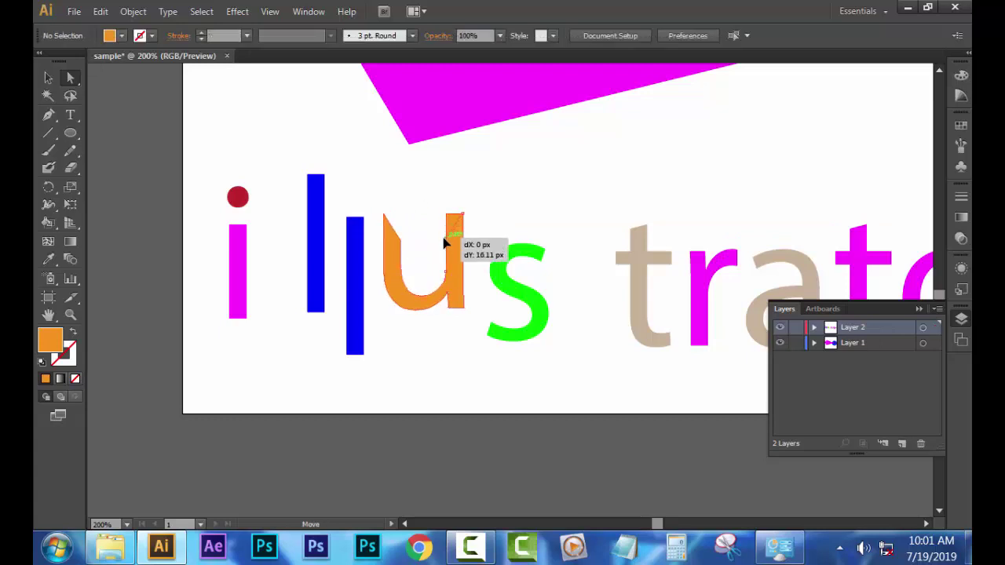
pyautogui.click(511, 215)
pyautogui.moveTo(364, 218); pyautogui.dragTo(363, 247)
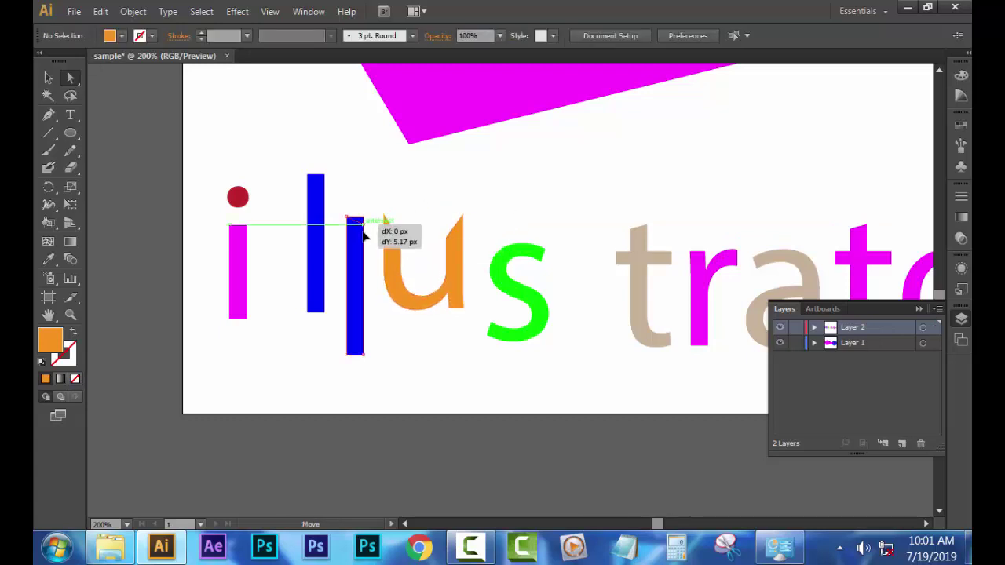
pyautogui.click(374, 188)
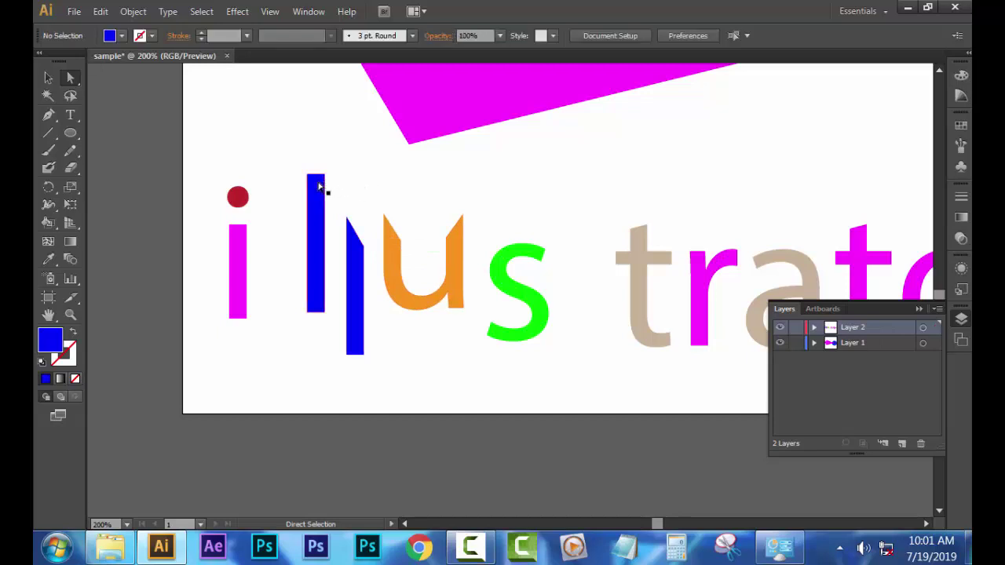
pyautogui.moveTo(577, 206); pyautogui.dragTo(380, 206)
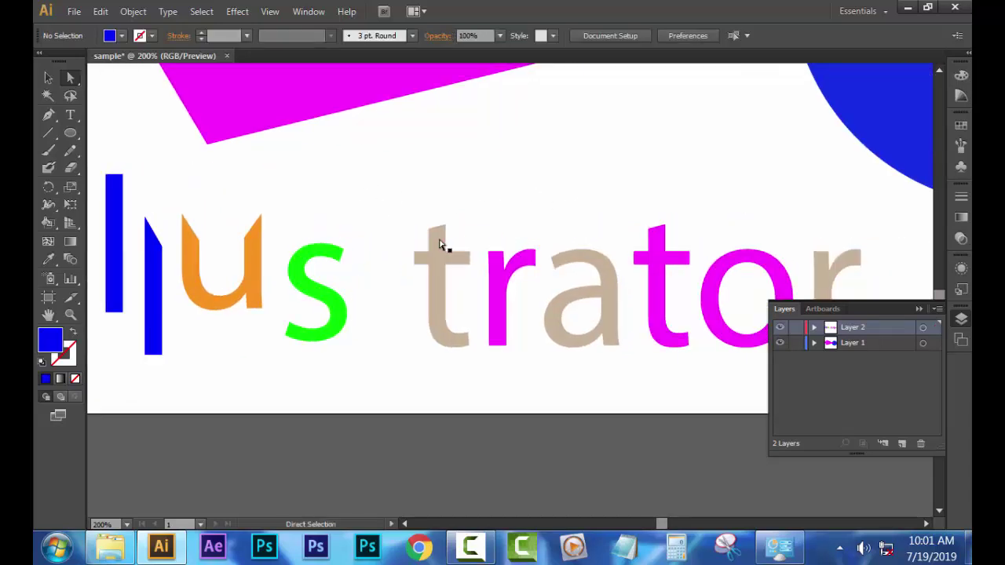
pyautogui.hotkey('ctrl', '+')
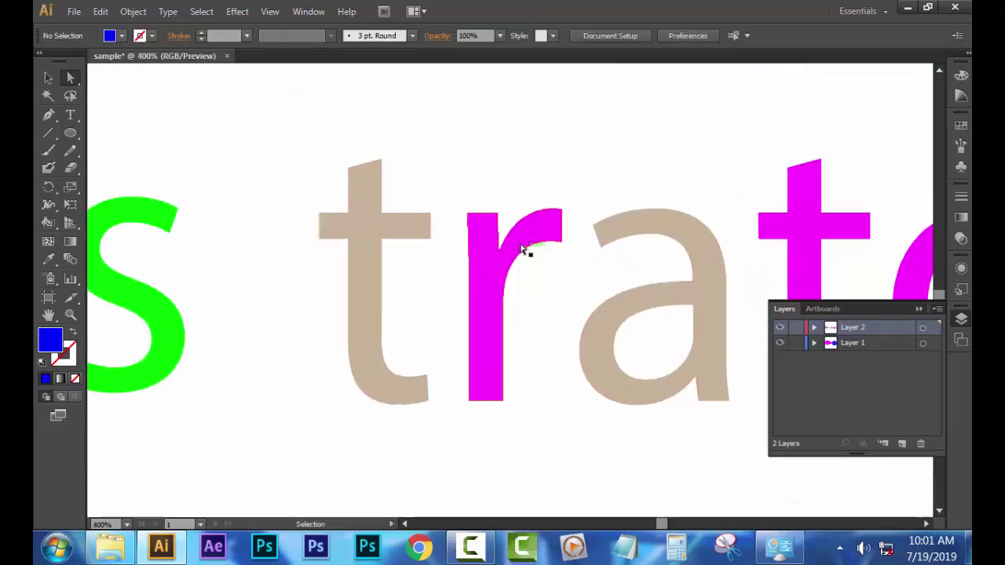
pyautogui.moveTo(276, 175); pyautogui.dragTo(741, 249)
pyautogui.moveTo(536, 169); pyautogui.dragTo(627, 167)
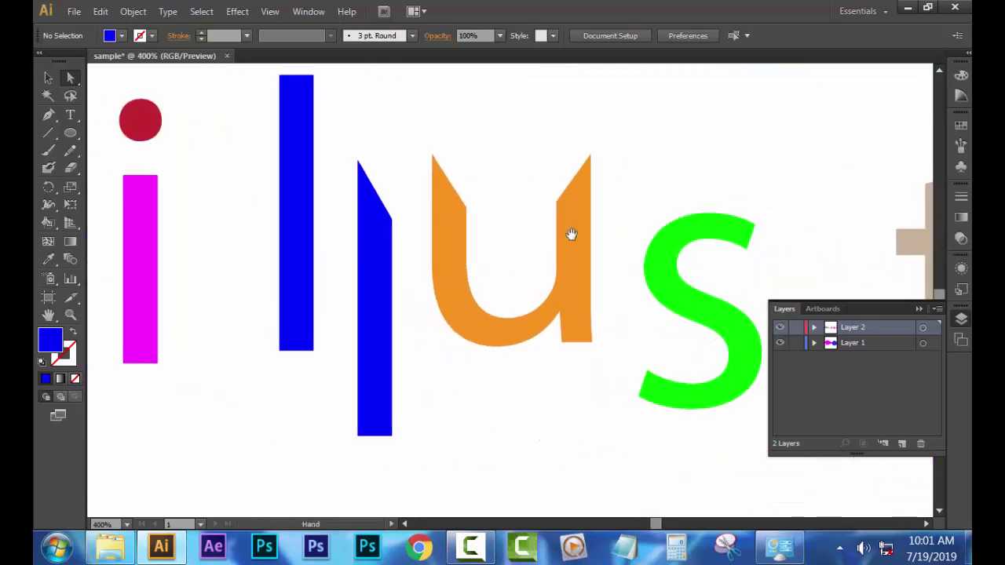
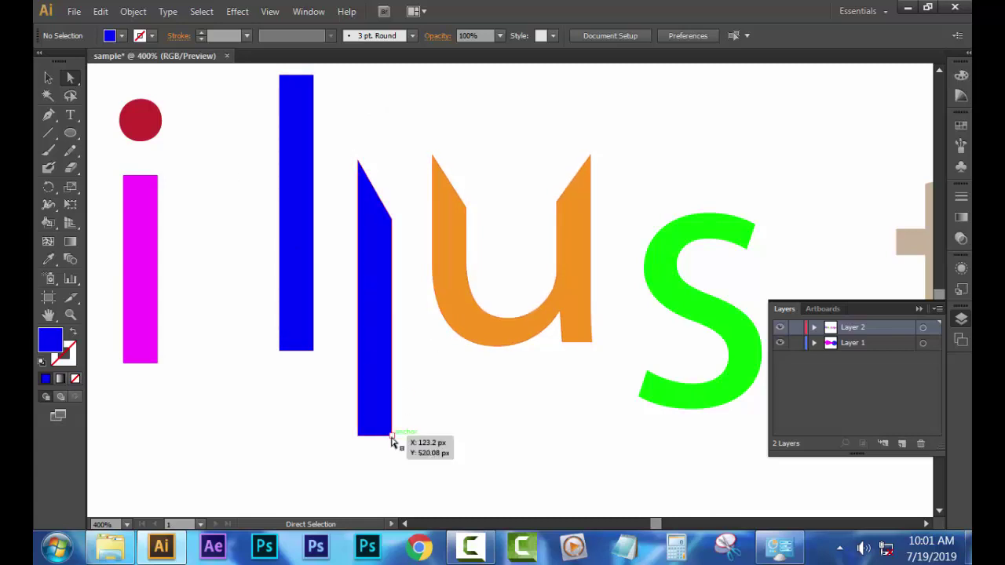
# Slant the bottom ends of the blue l strokes and reshape both ends of the green s.
pyautogui.moveTo(393, 437); pyautogui.dragTo(392, 388)
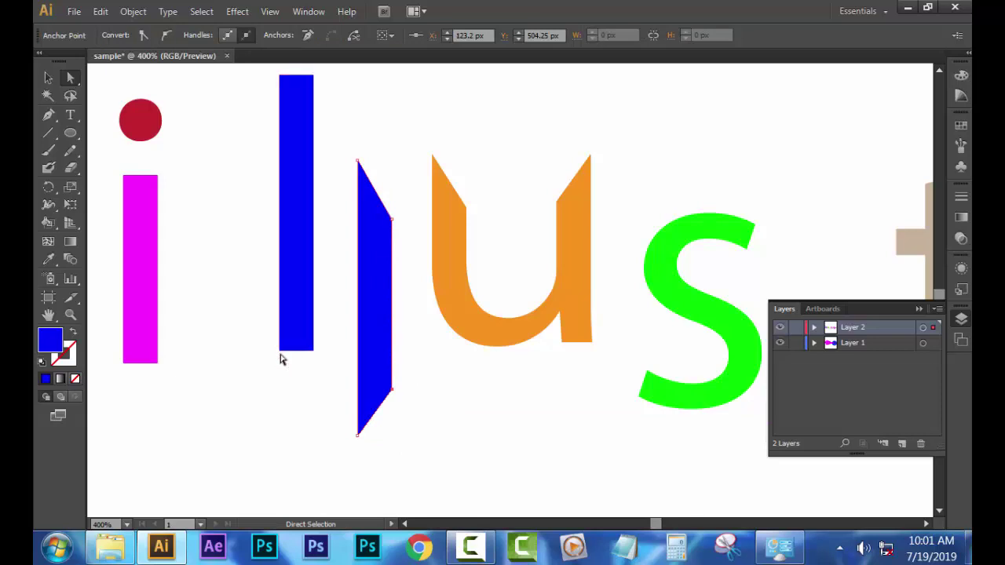
pyautogui.moveTo(280, 351)
pyautogui.mouseDown()
pyautogui.moveTo(288, 320)
pyautogui.moveTo(279, 311)
pyautogui.mouseUp()
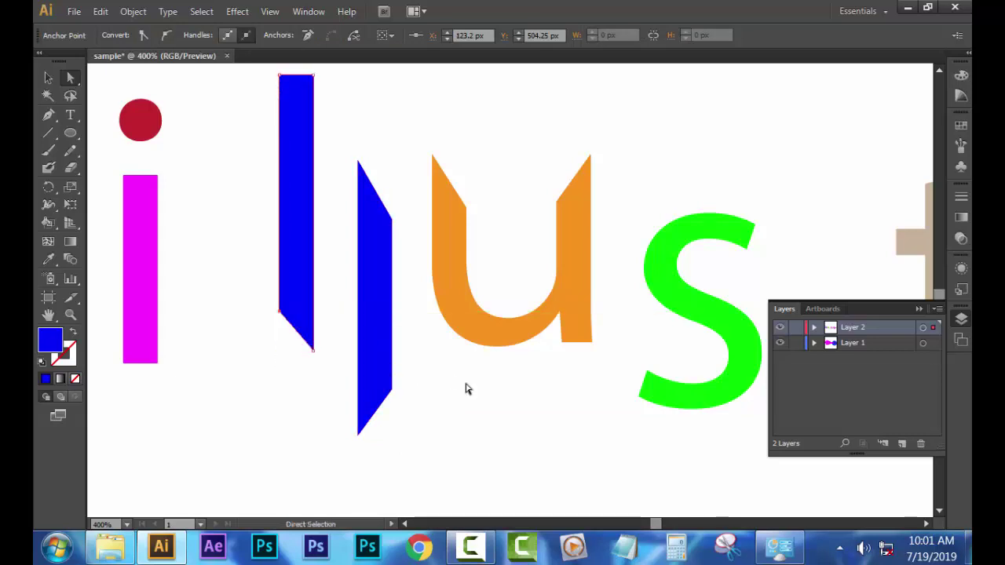
pyautogui.moveTo(572, 415)
pyautogui.mouseDown()
pyautogui.moveTo(505, 366)
pyautogui.moveTo(388, 398)
pyautogui.moveTo(422, 316)
pyautogui.mouseUp()
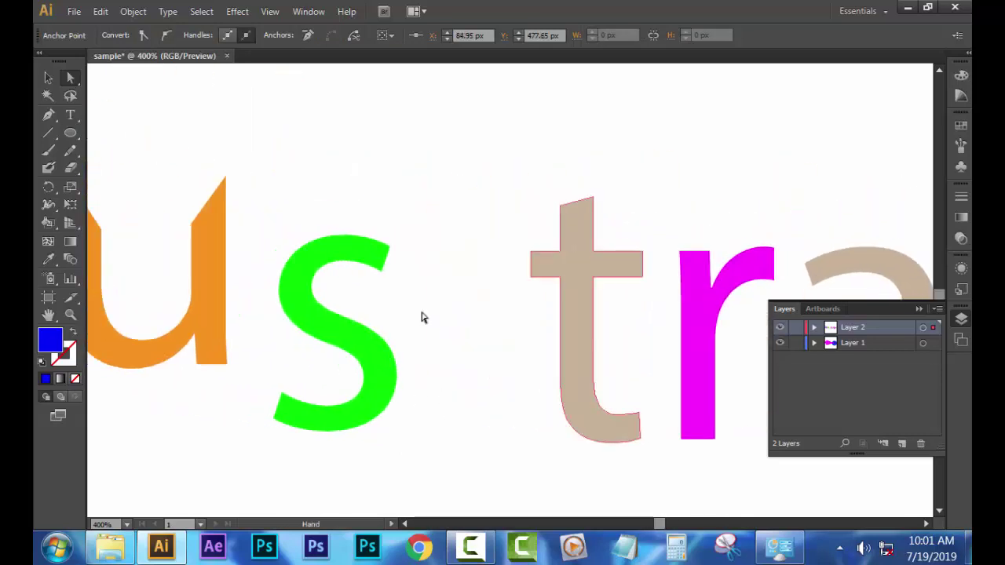
pyautogui.moveTo(382, 276); pyautogui.dragTo(368, 271)
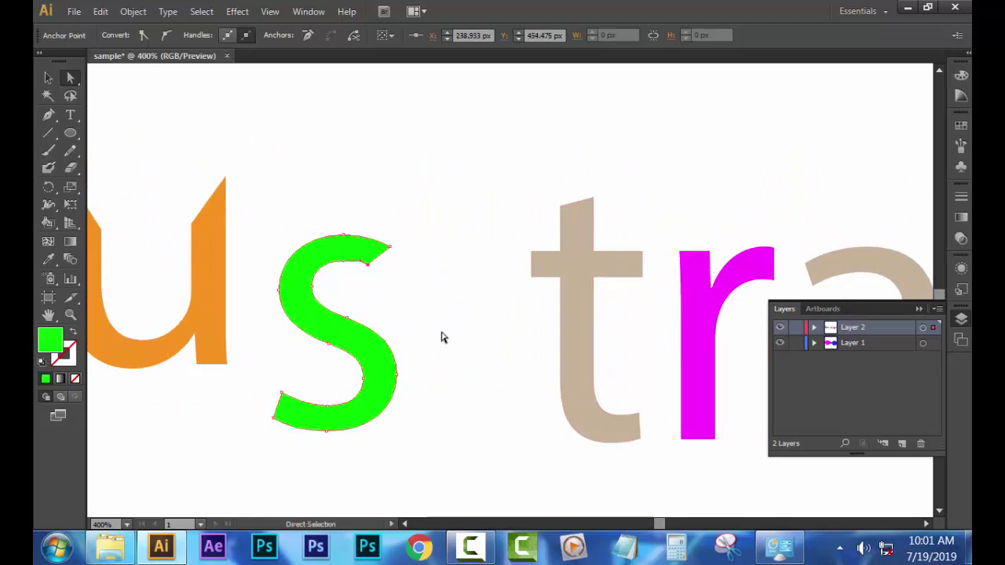
pyautogui.click(442, 337)
pyautogui.moveTo(445, 390); pyautogui.dragTo(476, 332)
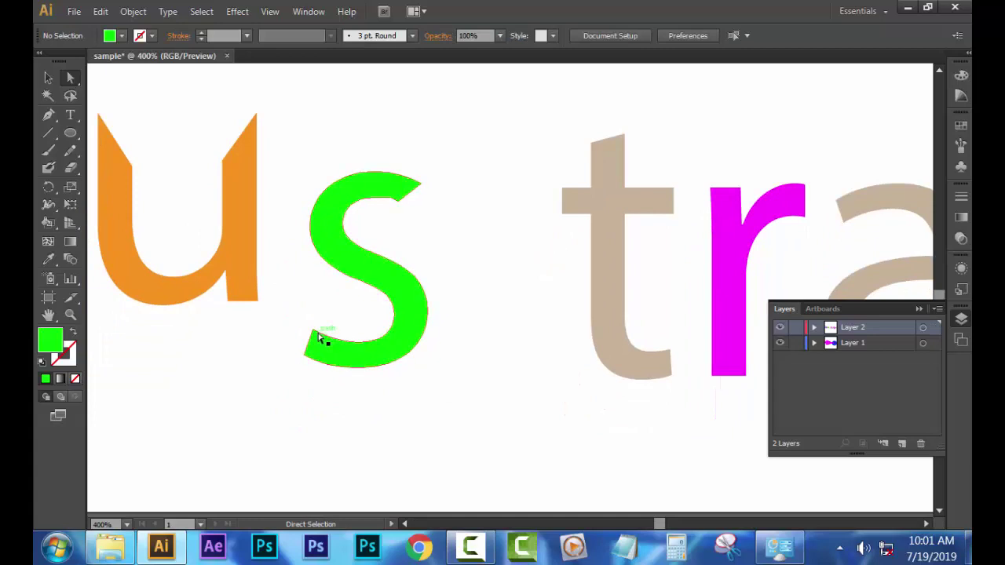
pyautogui.moveTo(316, 331); pyautogui.dragTo(344, 344)
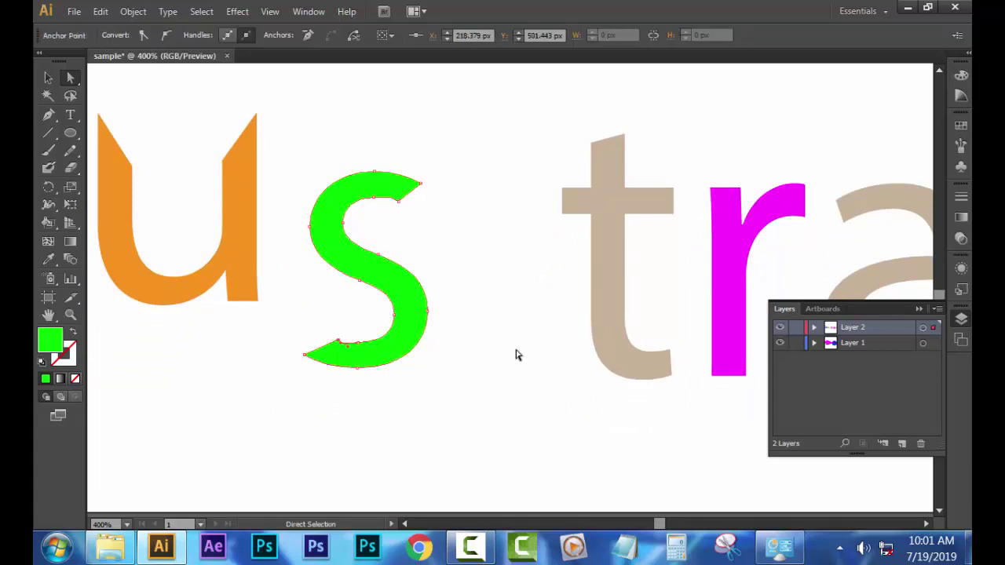
# Slant the right end of the t crossbar and the top corner and stem bottom of the magenta r.
pyautogui.moveTo(554, 325); pyautogui.dragTo(375, 380)
pyautogui.moveTo(525, 299); pyautogui.dragTo(389, 251)
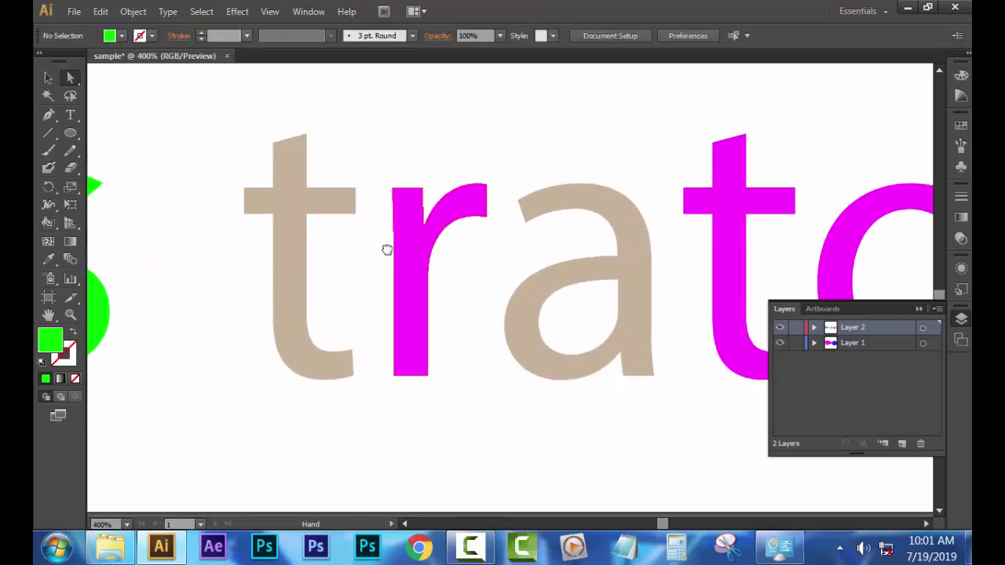
pyautogui.moveTo(364, 197); pyautogui.dragTo(342, 196)
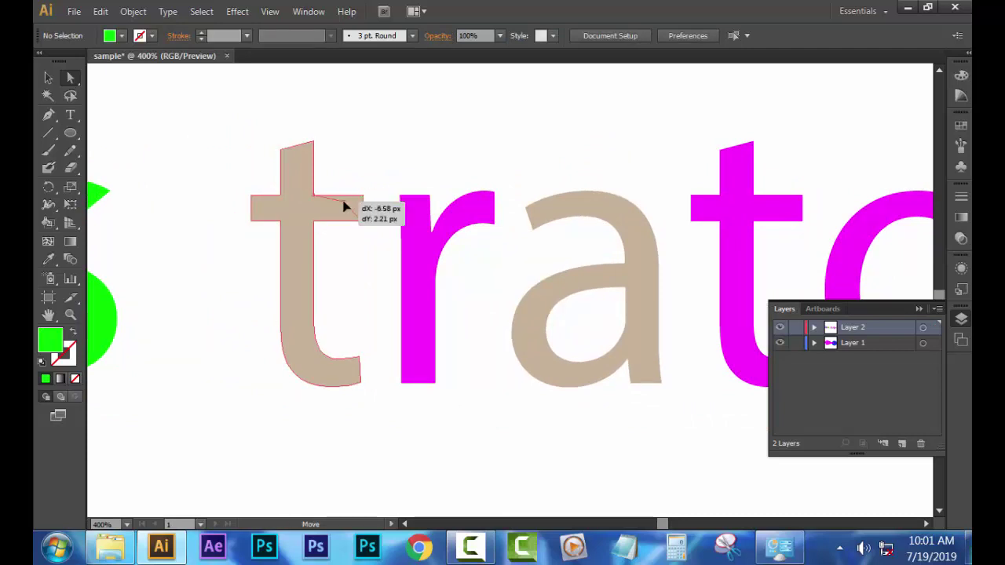
pyautogui.click(402, 205)
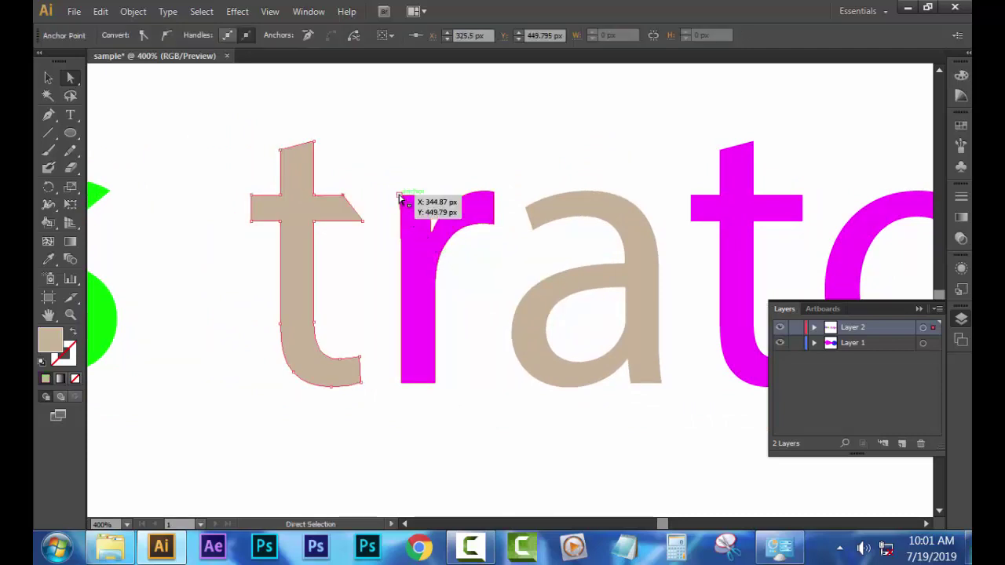
pyautogui.moveTo(411, 205); pyautogui.dragTo(414, 221)
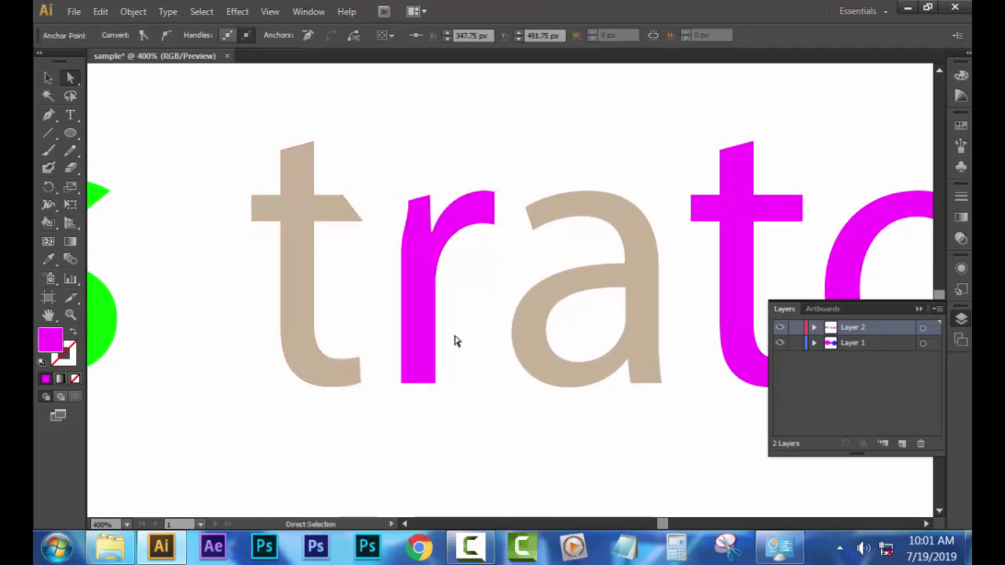
pyautogui.click(448, 365)
pyautogui.moveTo(436, 384); pyautogui.dragTo(426, 359)
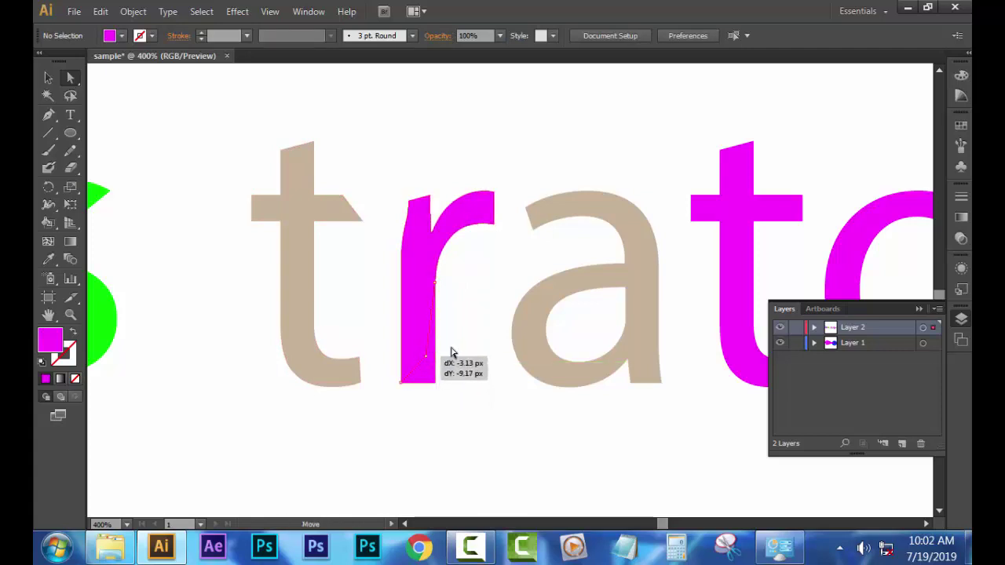
# Slant the left end of the magenta t crossbar and nudge a top point of the tan a.
pyautogui.moveTo(571, 424); pyautogui.dragTo(438, 443)
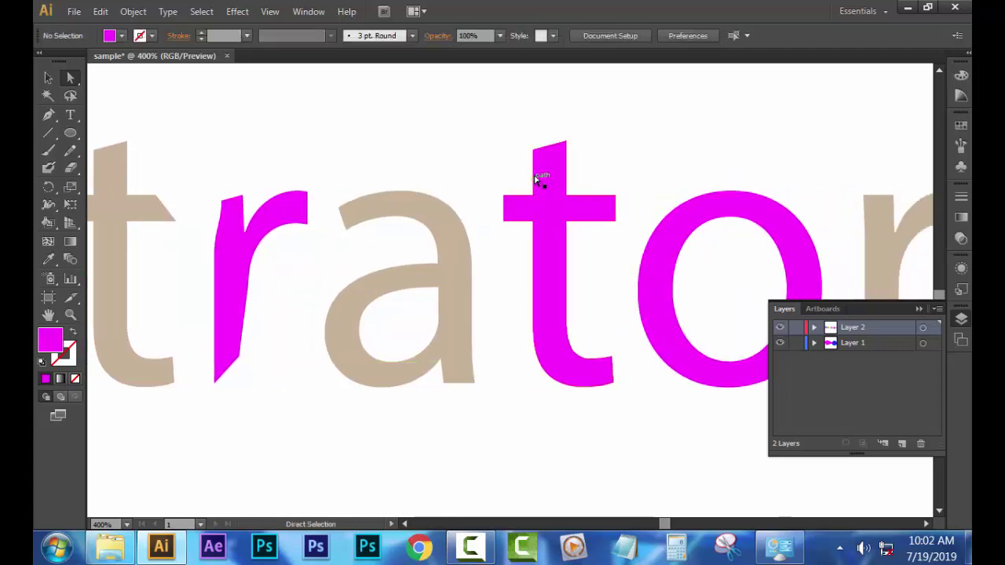
pyautogui.moveTo(505, 202); pyautogui.dragTo(514, 208)
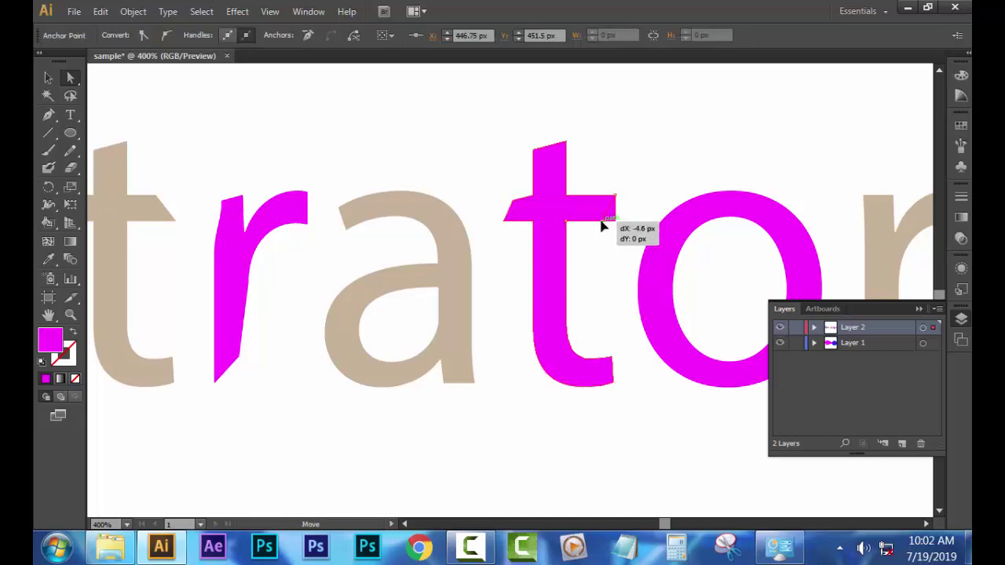
pyautogui.click(617, 302)
pyautogui.moveTo(626, 336)
pyautogui.mouseDown()
pyautogui.moveTo(406, 292)
pyautogui.moveTo(458, 366)
pyautogui.moveTo(493, 379)
pyautogui.mouseUp()
pyautogui.click(242, 279)
pyautogui.moveTo(242, 280); pyautogui.dragTo(265, 269)
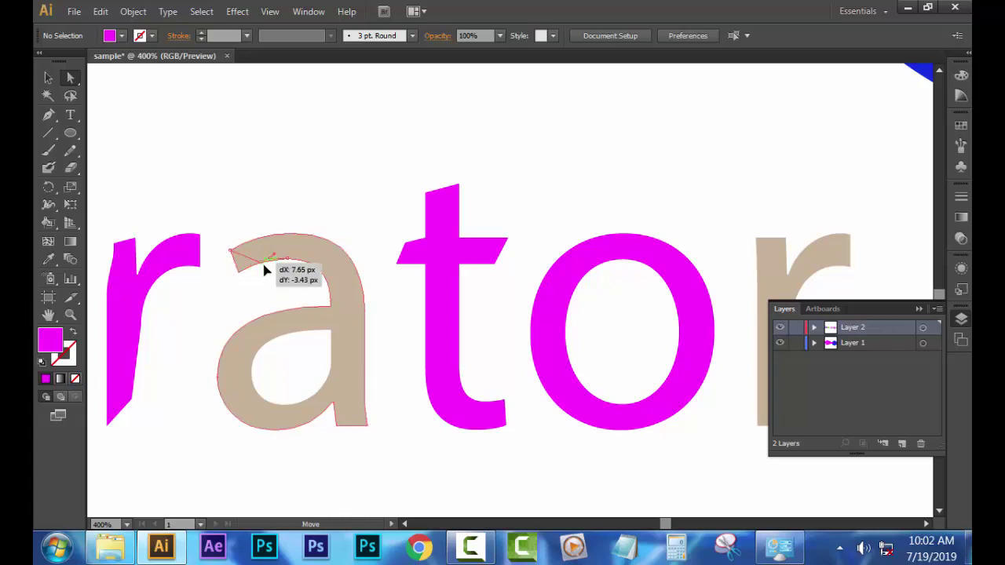
pyautogui.click(333, 217)
# Sharpen the final tan r's arm tip, pull its inner arm point right, and narrow its stem.
pyautogui.hscroll(5, 573, 294)
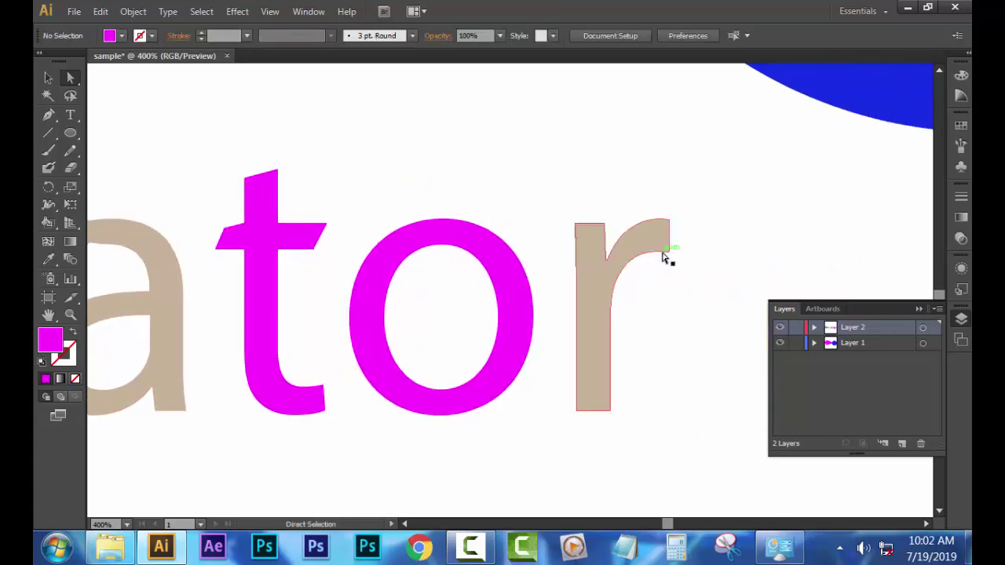
pyautogui.moveTo(670, 258); pyautogui.dragTo(663, 292)
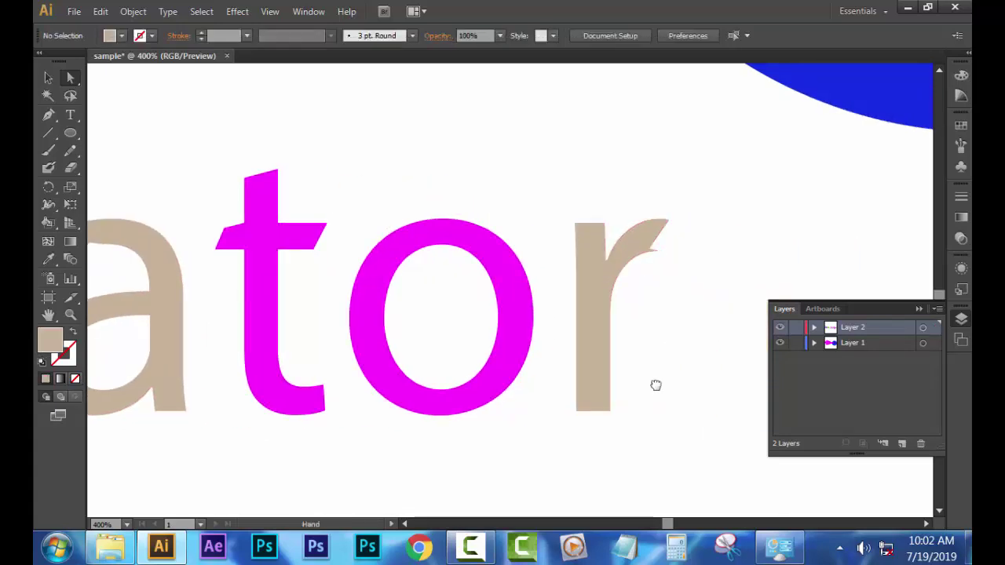
pyautogui.scroll(-2, 655, 384)
pyautogui.moveTo(590, 338); pyautogui.dragTo(585, 339)
pyautogui.click(597, 311)
pyautogui.scroll(2, 574, 328)
pyautogui.hscroll(3, 574, 327)
pyautogui.scroll(1, 577, 322)
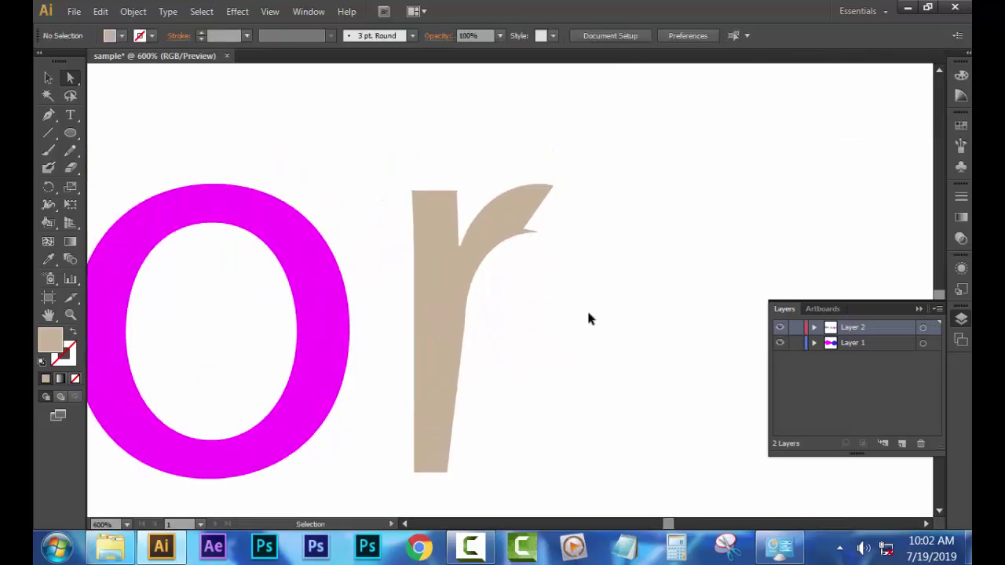
pyautogui.scroll(1, 587, 314)
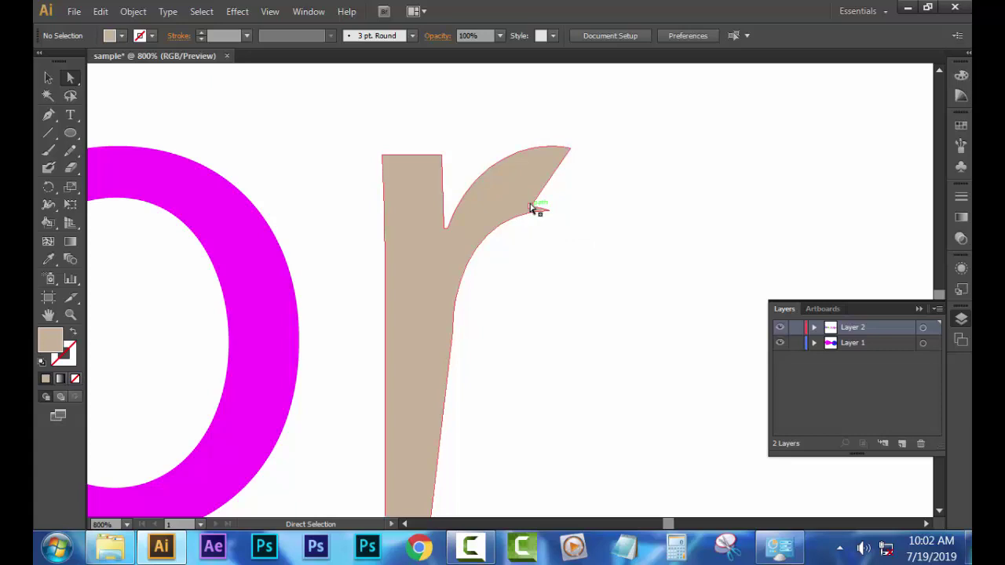
pyautogui.moveTo(531, 209); pyautogui.dragTo(552, 206)
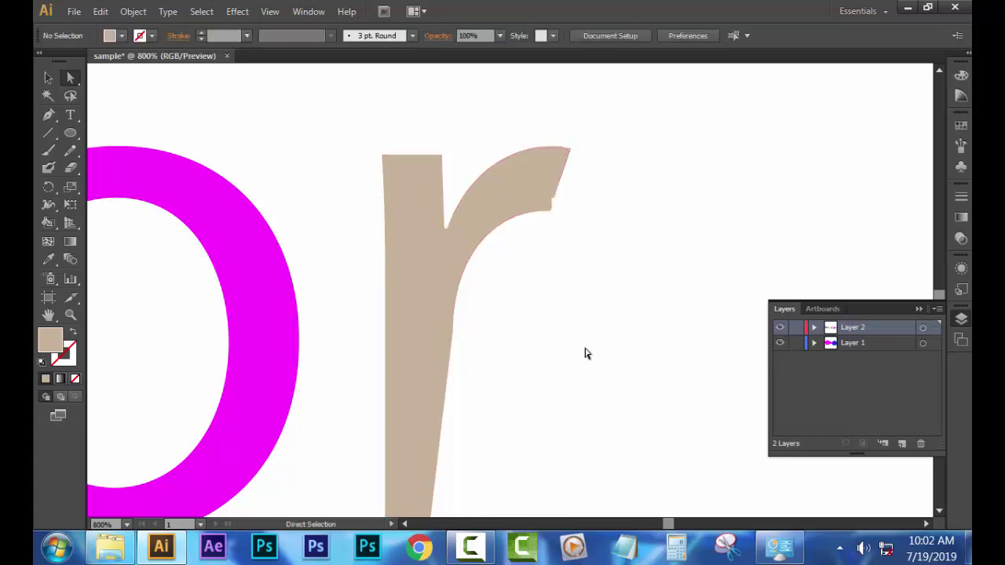
pyautogui.scroll(-3, 585, 354)
pyautogui.scroll(-2, 585, 346)
pyautogui.scroll(-1, 585, 346)
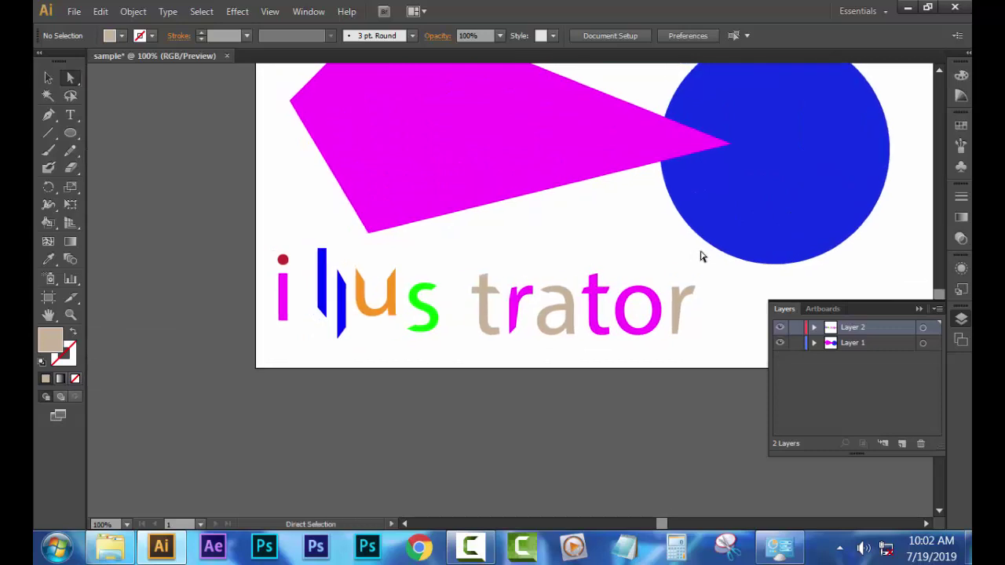
pyautogui.moveTo(701, 256)
pyautogui.mouseDown()
pyautogui.moveTo(465, 334)
pyautogui.moveTo(463, 323)
pyautogui.mouseUp()
pyautogui.click(545, 230)
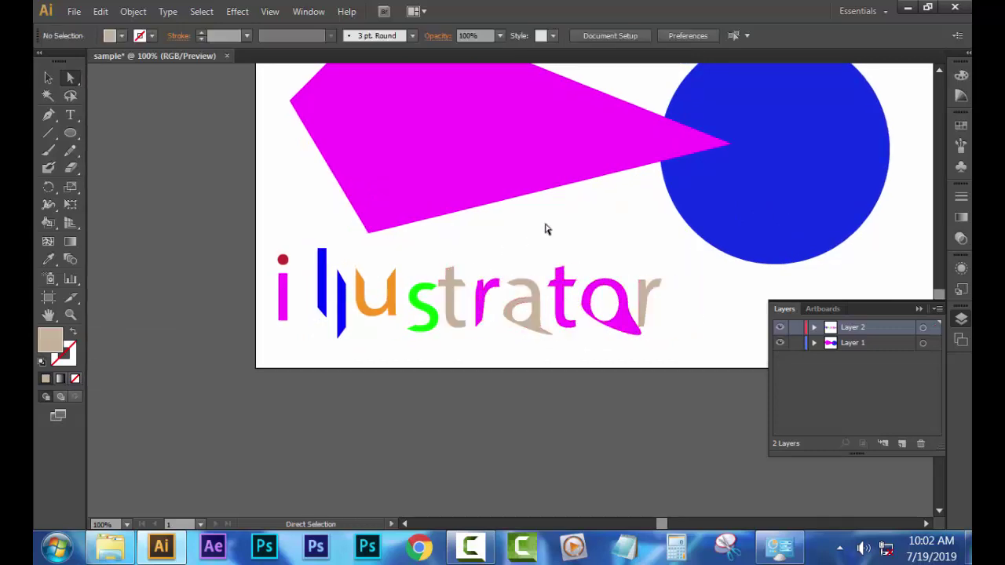
pyautogui.hotkey('ctrl', 'z')
pyautogui.click(627, 357)
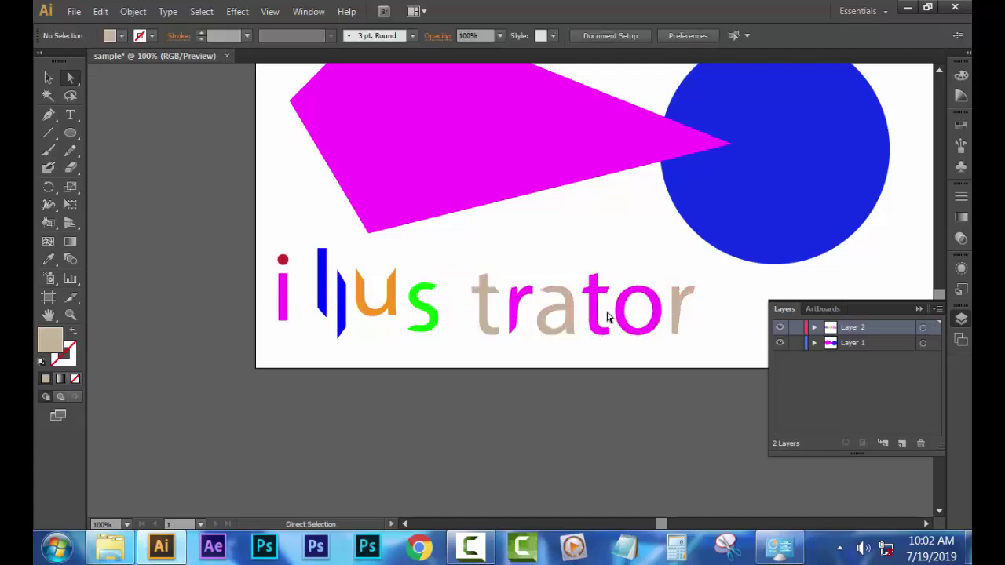
pyautogui.moveTo(486, 320); pyautogui.dragTo(457, 303)
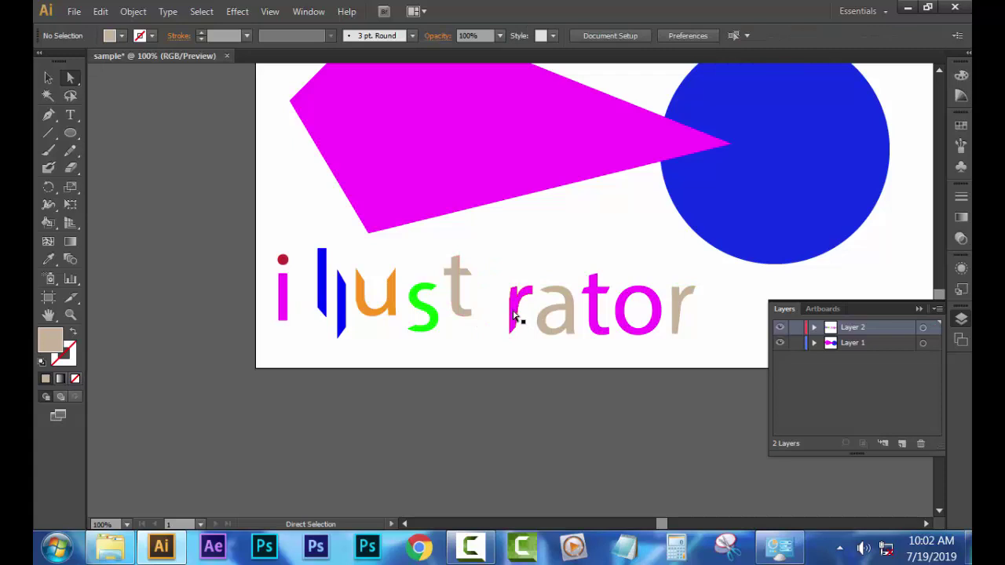
pyautogui.moveTo(514, 316); pyautogui.dragTo(481, 316)
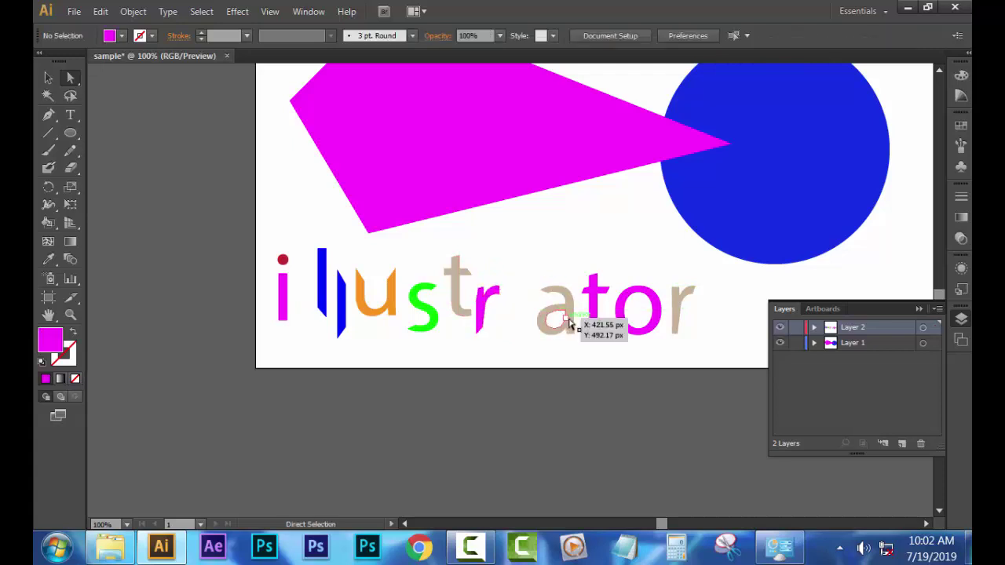
pyautogui.moveTo(570, 323); pyautogui.dragTo(549, 316)
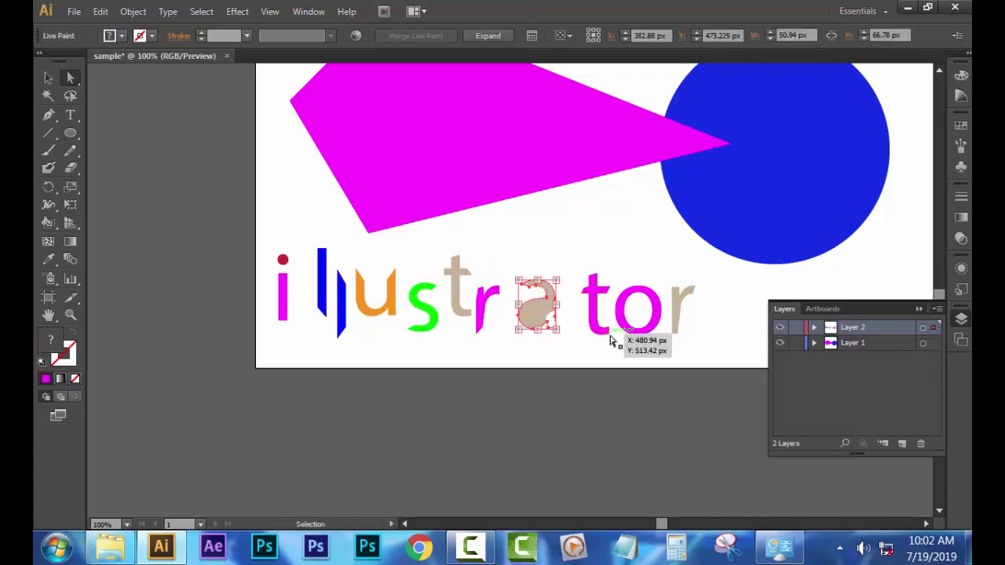
pyautogui.hotkey('ctrl', 'z')
pyautogui.moveTo(576, 276); pyautogui.dragTo(533, 353)
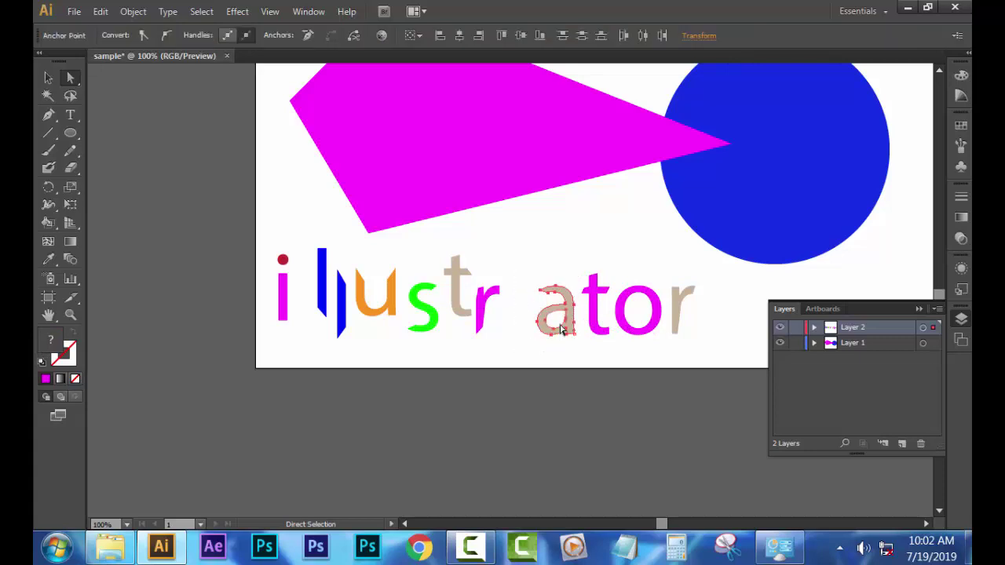
pyautogui.moveTo(539, 308); pyautogui.dragTo(510, 309)
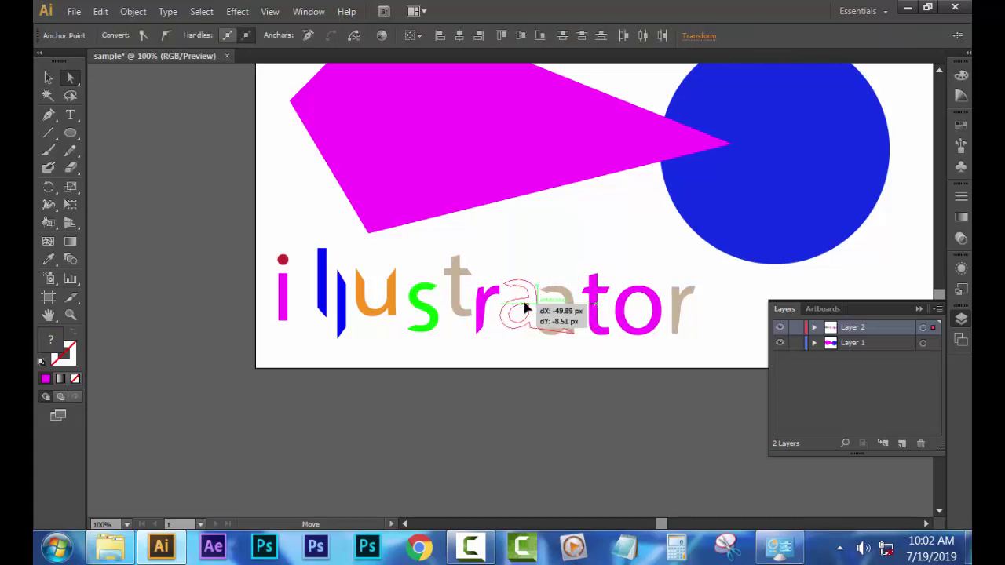
pyautogui.click(550, 238)
pyautogui.hotkey('ctrl', 'z')
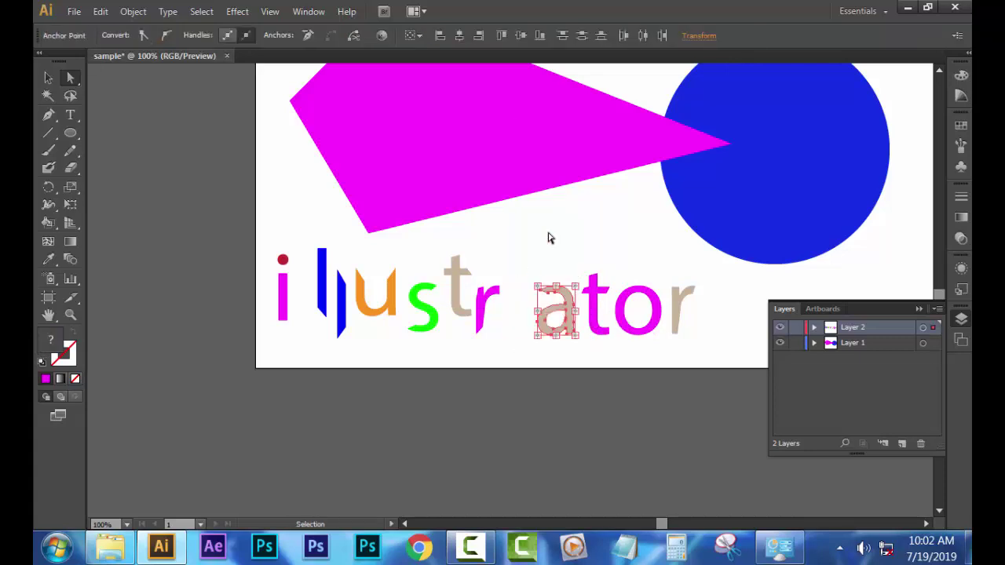
pyautogui.click(574, 359)
pyautogui.moveTo(524, 282); pyautogui.dragTo(578, 359)
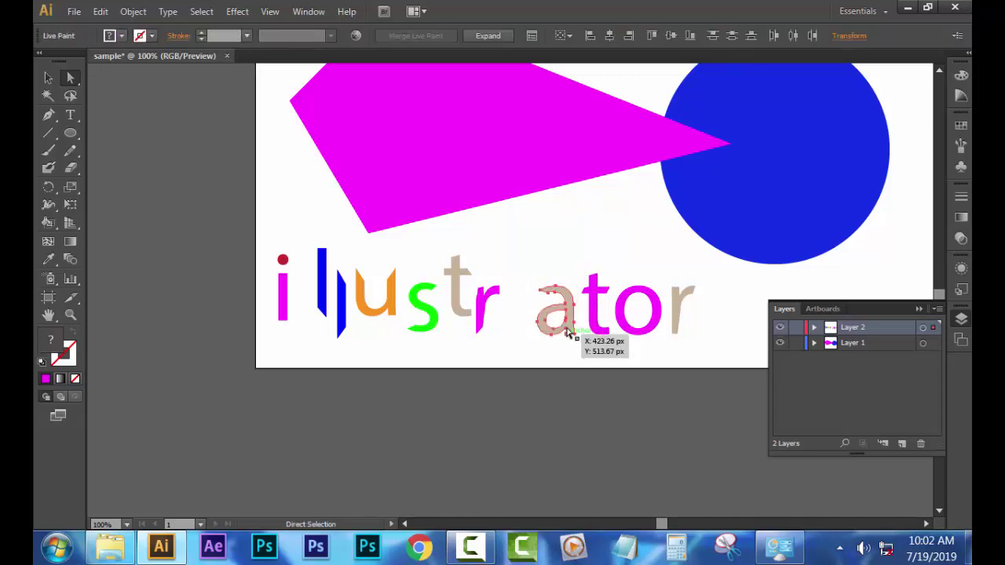
pyautogui.moveTo(567, 319); pyautogui.dragTo(539, 313)
pyautogui.click(420, 234)
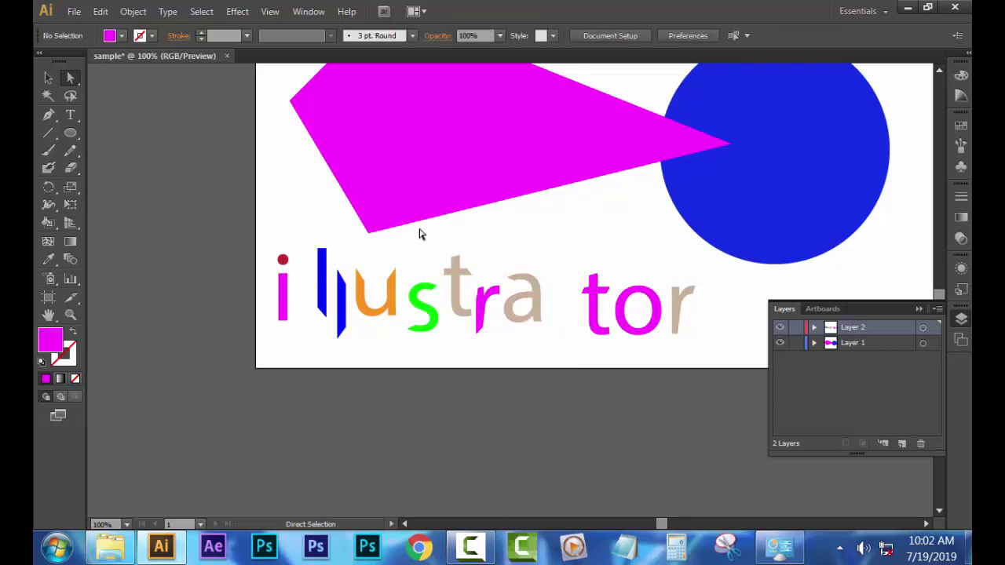
pyautogui.click(46, 75)
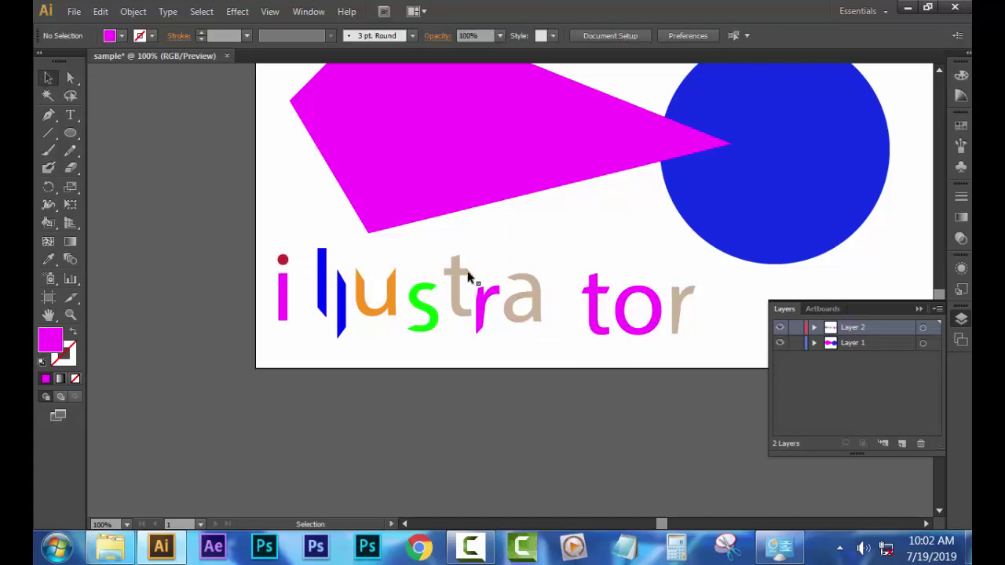
pyautogui.click(594, 310)
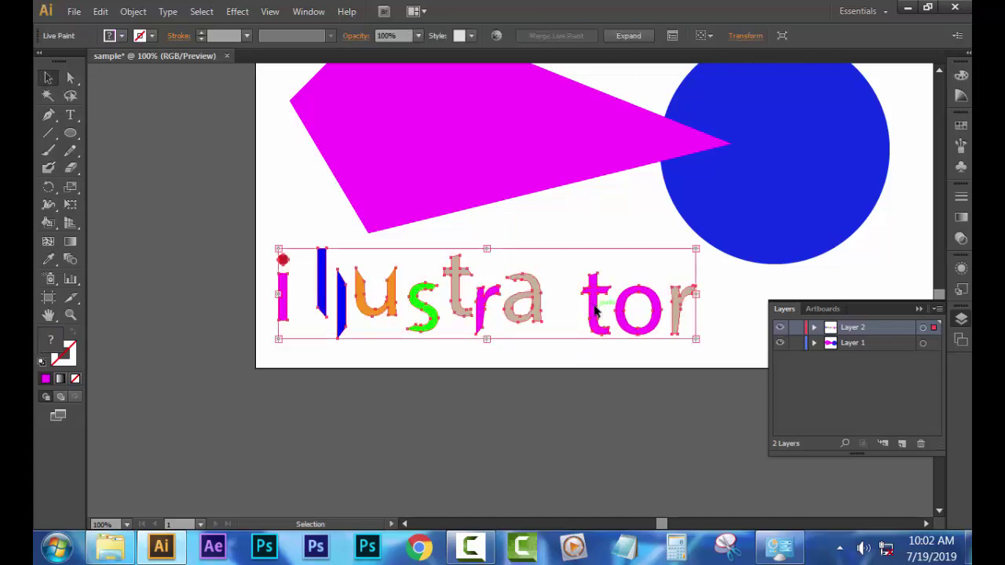
pyautogui.rightClick(595, 311)
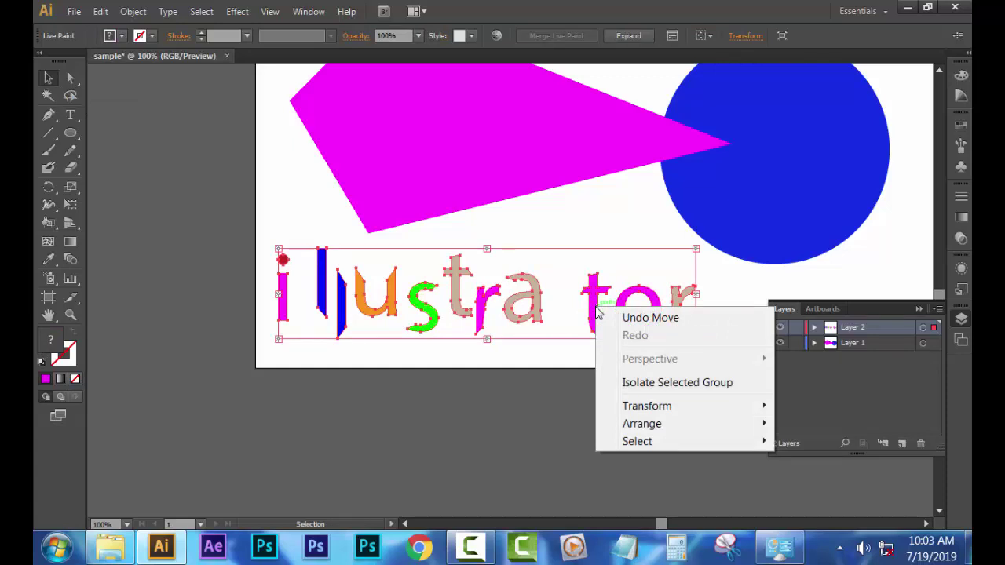
pyautogui.click(570, 284)
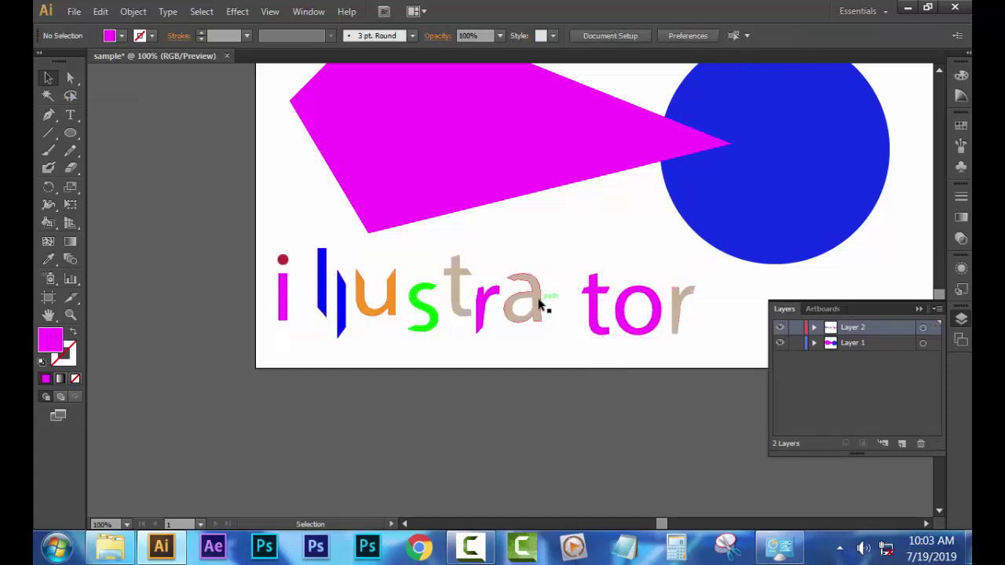
# Isolate the lettering group and move the t left toward the ra.
pyautogui.doubleClick(539, 302)
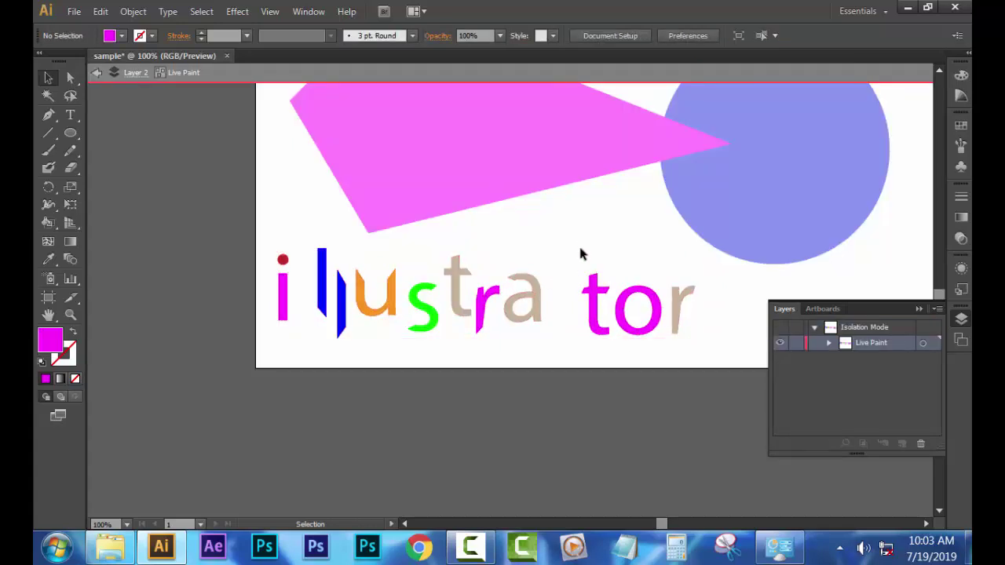
pyautogui.moveTo(600, 329); pyautogui.dragTo(560, 314)
pyautogui.click(222, 130)
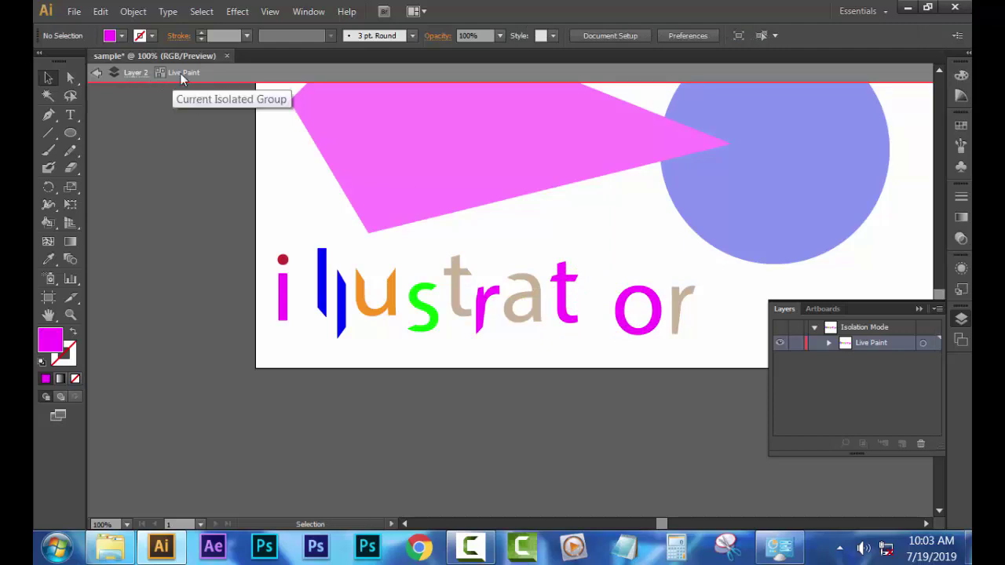
# Move the magenta o and tan r left so they sit snugly after the t.
pyautogui.click(657, 329)
pyautogui.moveTo(628, 316)
pyautogui.mouseDown()
pyautogui.moveTo(592, 302)
pyautogui.moveTo(635, 328)
pyautogui.mouseUp()
pyautogui.moveTo(657, 255); pyautogui.dragTo(601, 366)
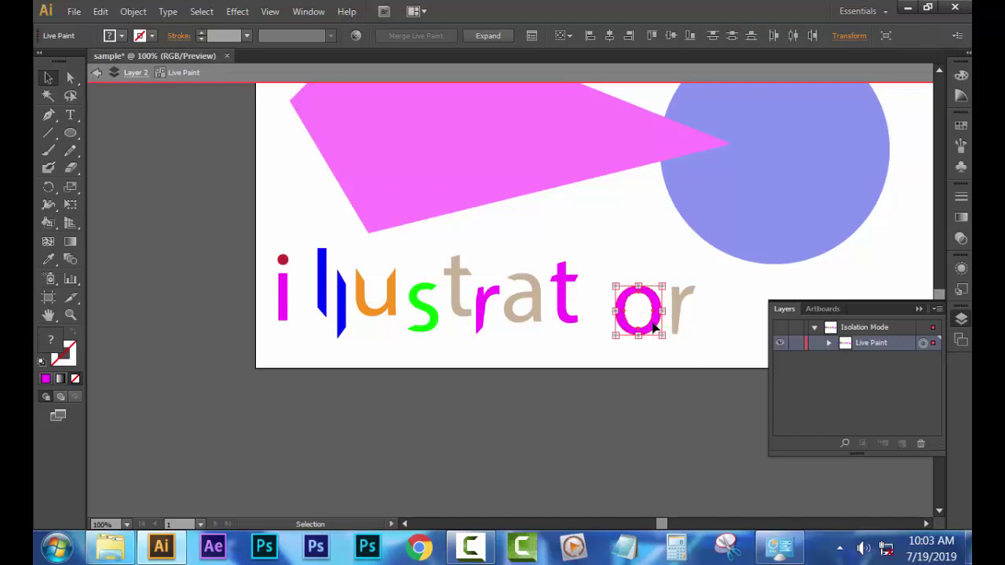
pyautogui.moveTo(654, 327); pyautogui.dragTo(612, 313)
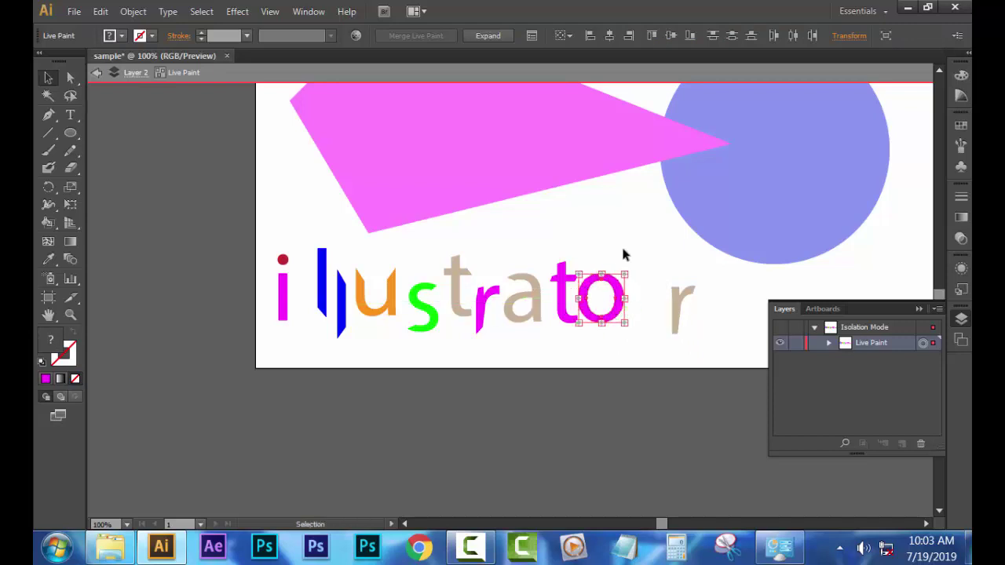
pyautogui.click(621, 244)
pyautogui.moveTo(693, 285)
pyautogui.mouseDown()
pyautogui.moveTo(667, 340)
pyautogui.moveTo(643, 292)
pyautogui.mouseUp()
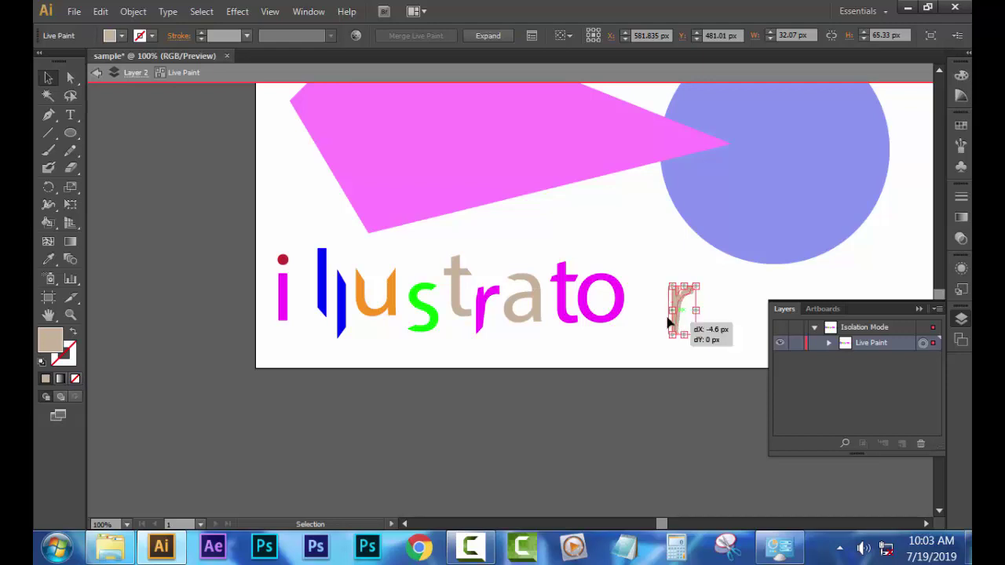
pyautogui.click(527, 252)
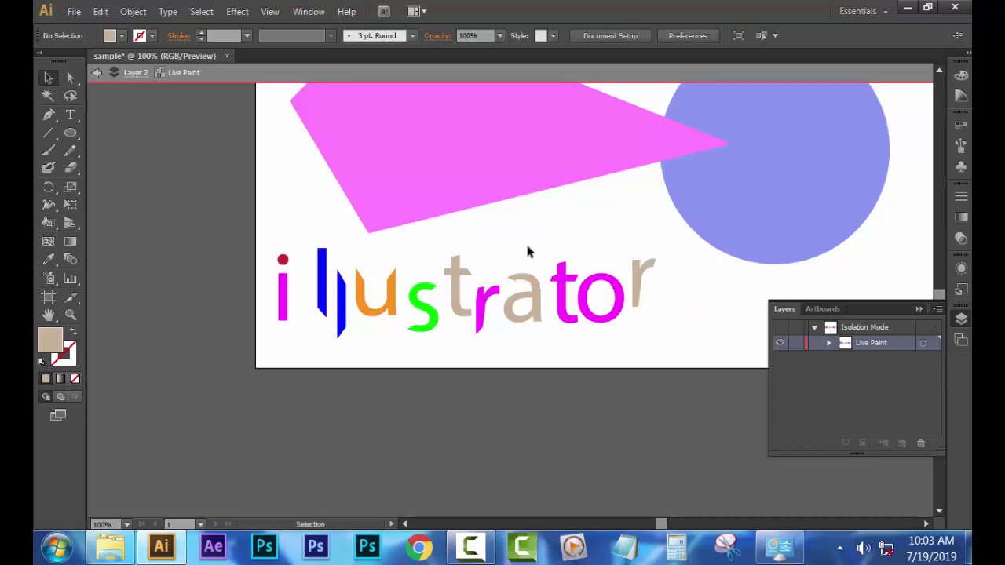
pyautogui.click(97, 73)
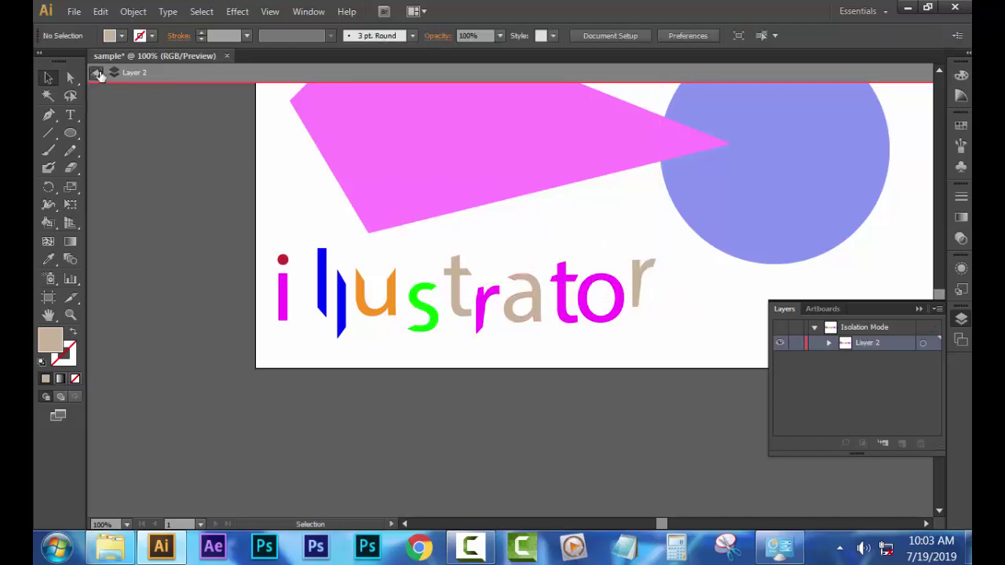
# Exit isolation mode and move the whole 'illustrator' lettering about 14 px lower.
pyautogui.click(99, 74)
pyautogui.moveTo(672, 248); pyautogui.dragTo(276, 346)
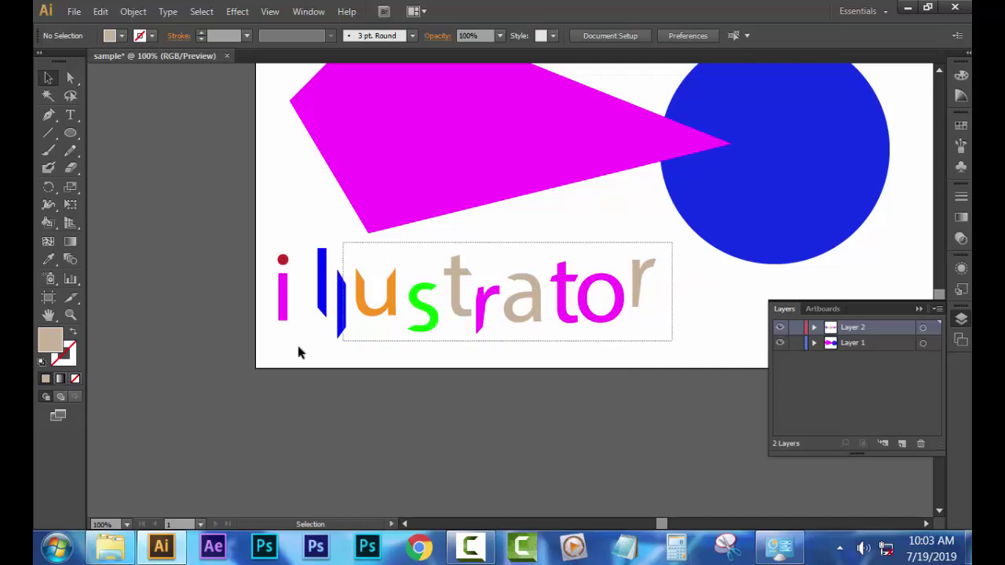
pyautogui.rightClick(479, 325)
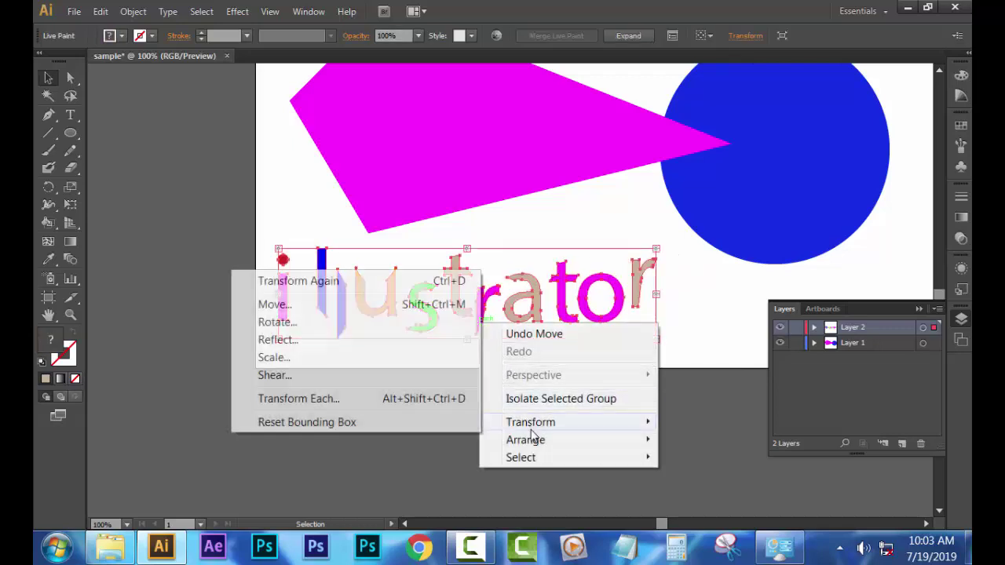
pyautogui.click(707, 343)
pyautogui.moveTo(611, 328); pyautogui.dragTo(615, 345)
pyautogui.rightClick(594, 315)
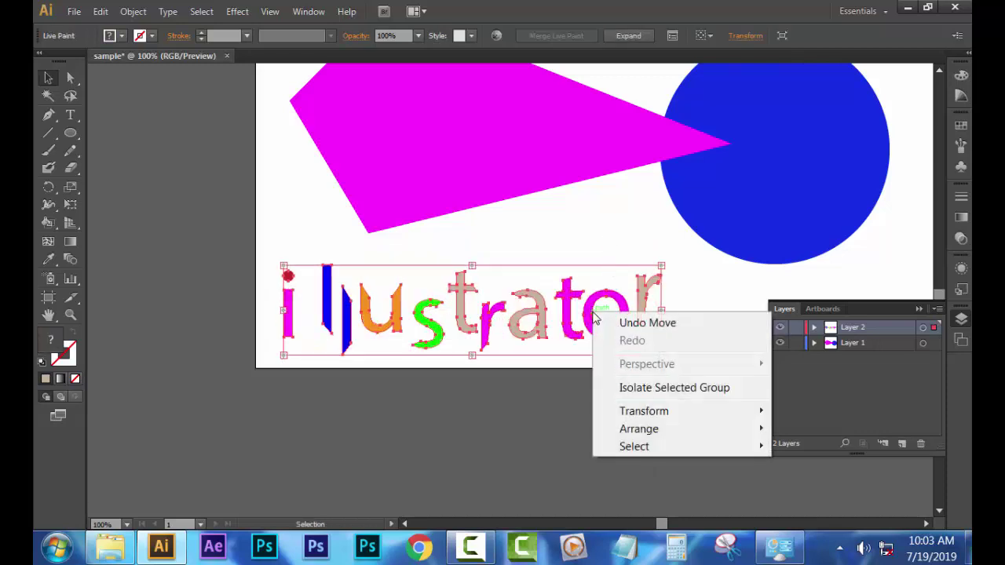
pyautogui.click(593, 259)
pyautogui.click(588, 248)
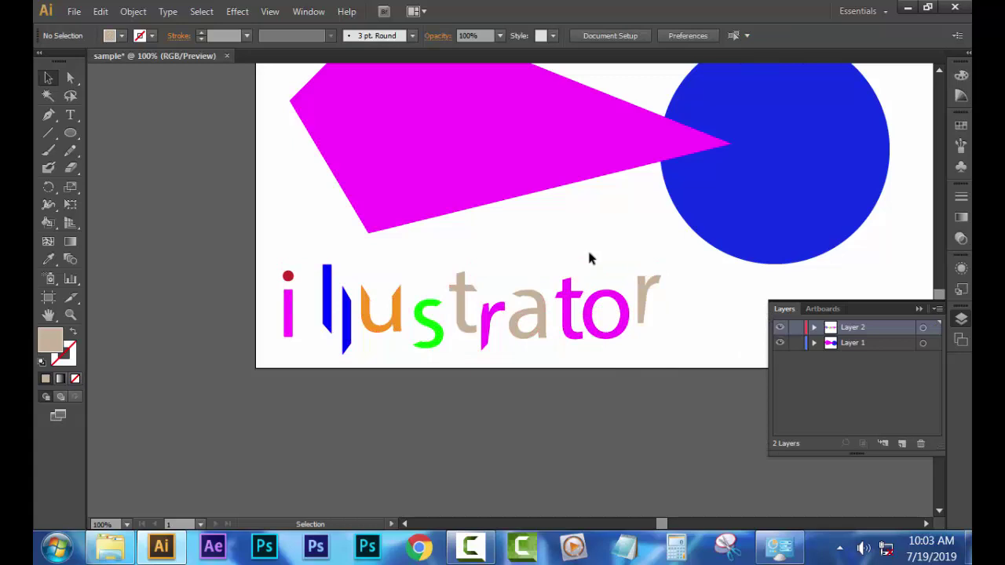
pyautogui.rightClick(588, 304)
pyautogui.click(585, 301)
pyautogui.click(569, 326)
pyautogui.rightClick(568, 326)
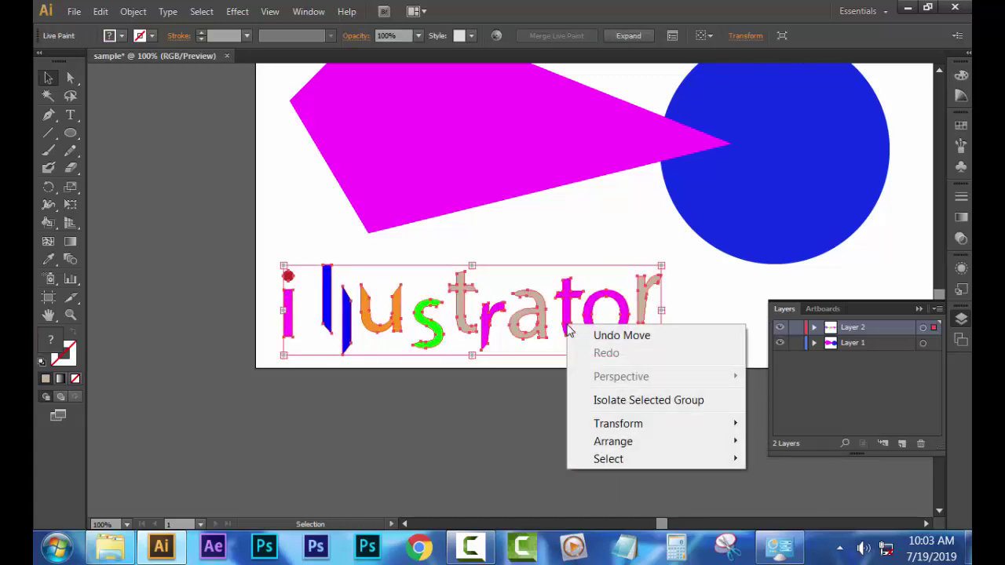
pyautogui.click(630, 401)
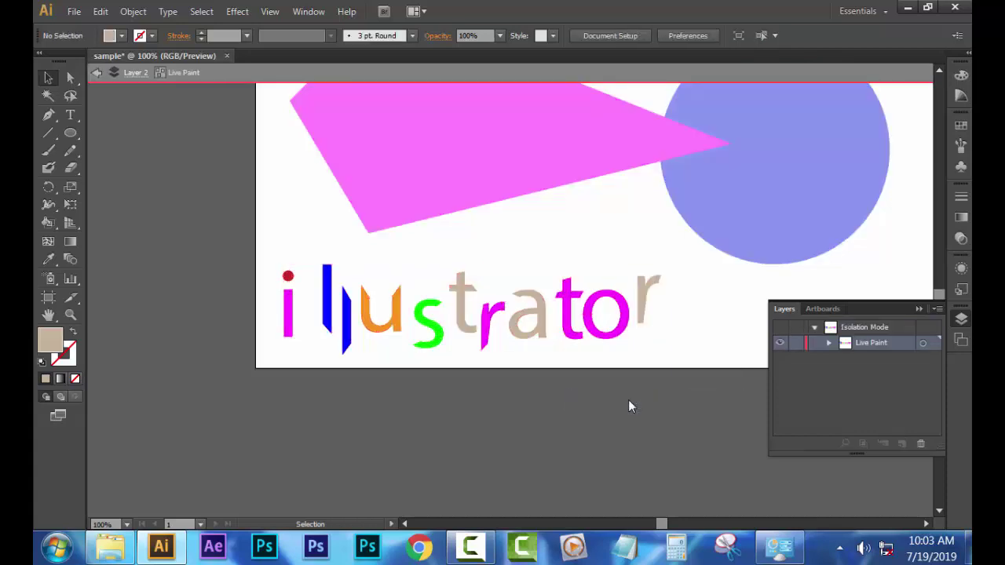
pyautogui.click(642, 325)
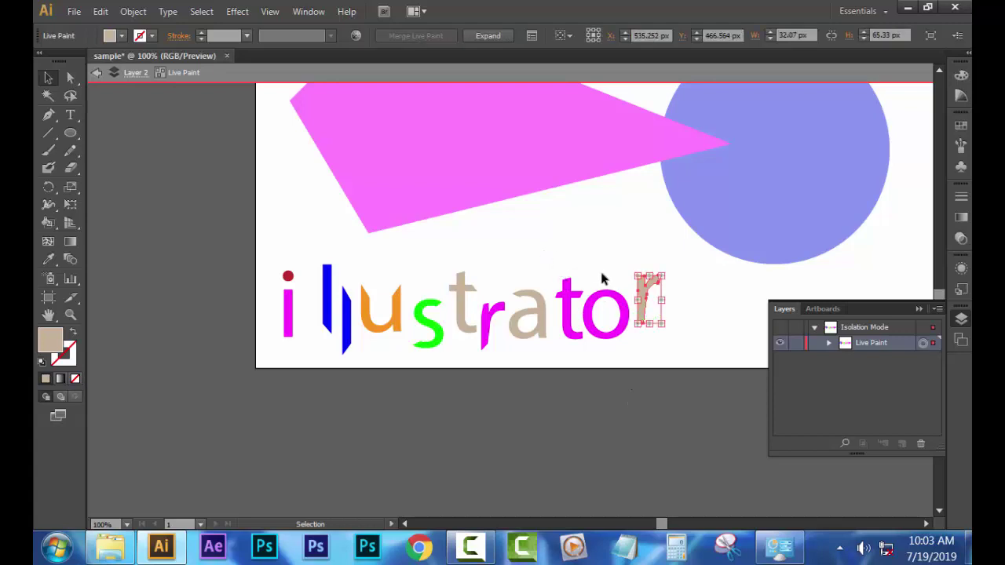
pyautogui.click(95, 72)
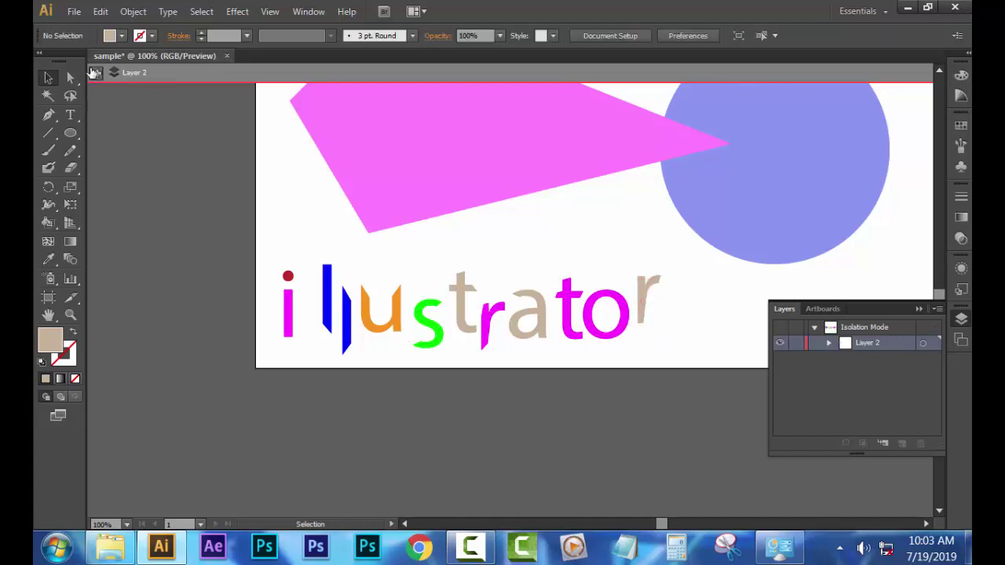
pyautogui.click(94, 73)
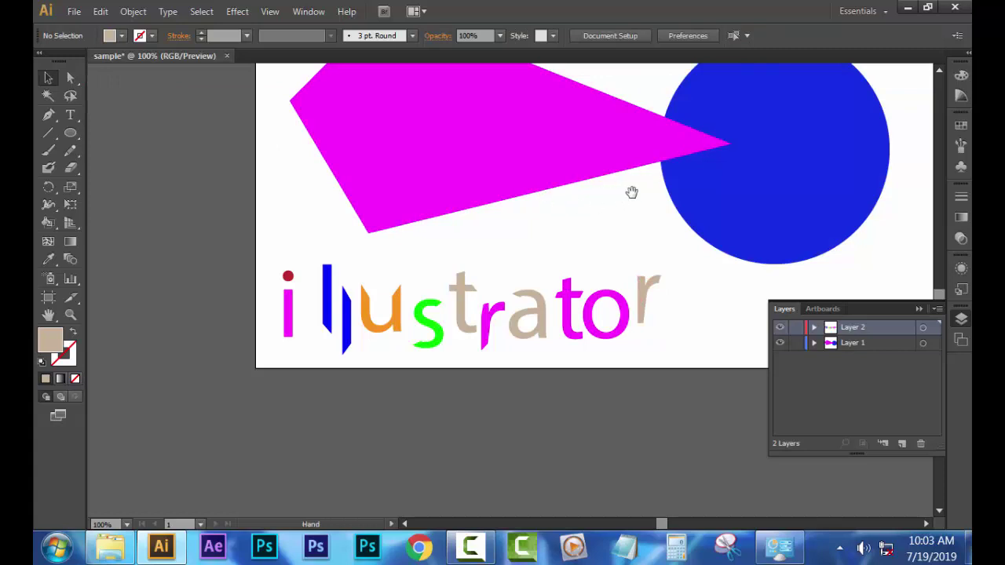
# Try erasing a gap through the magenta shape, then undo the cut.
pyautogui.moveTo(630, 194)
pyautogui.mouseDown()
pyautogui.moveTo(510, 347)
pyautogui.moveTo(500, 313)
pyautogui.mouseUp()
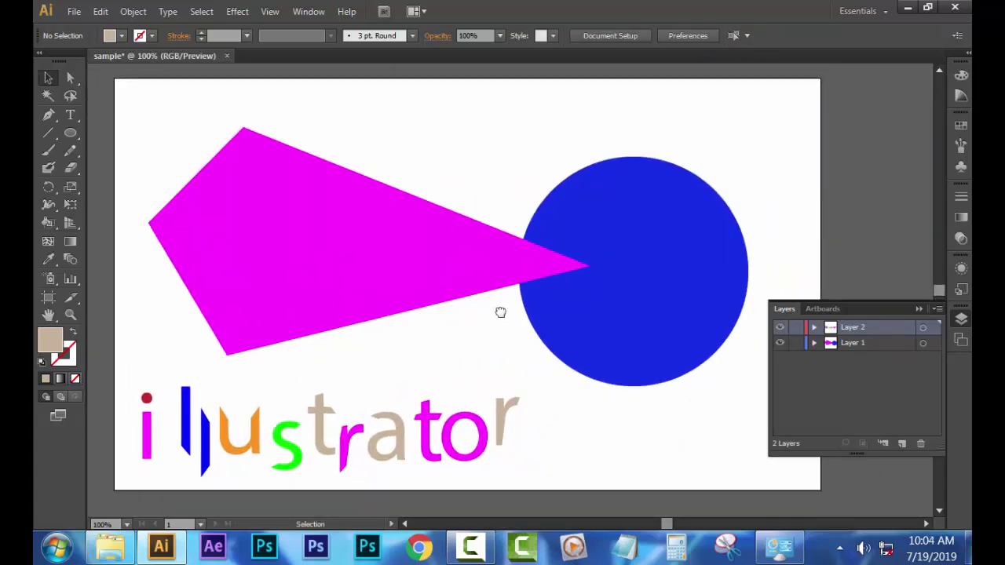
pyautogui.click(72, 169)
pyautogui.moveTo(269, 217); pyautogui.dragTo(380, 226)
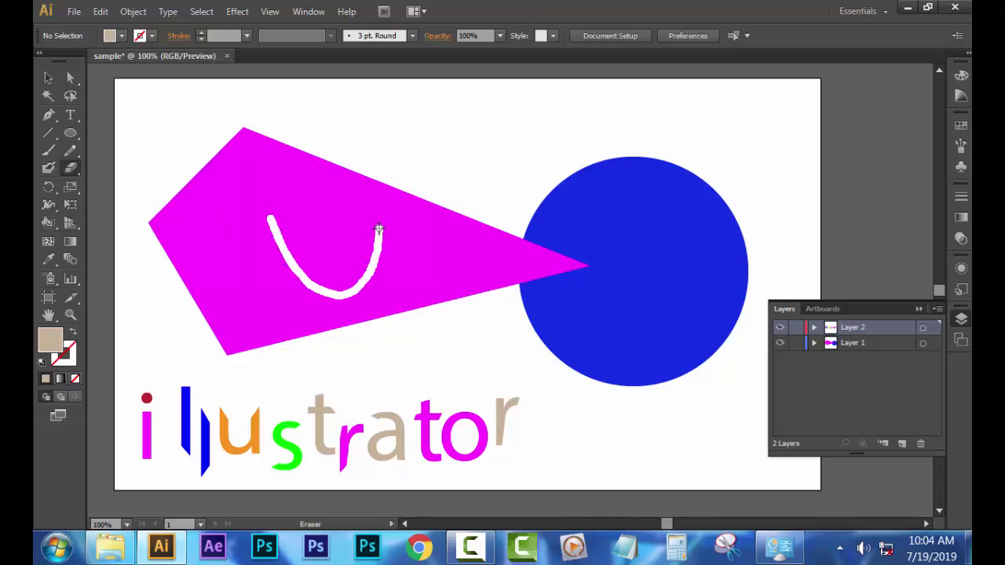
pyautogui.hotkey('ctrl', 'z')
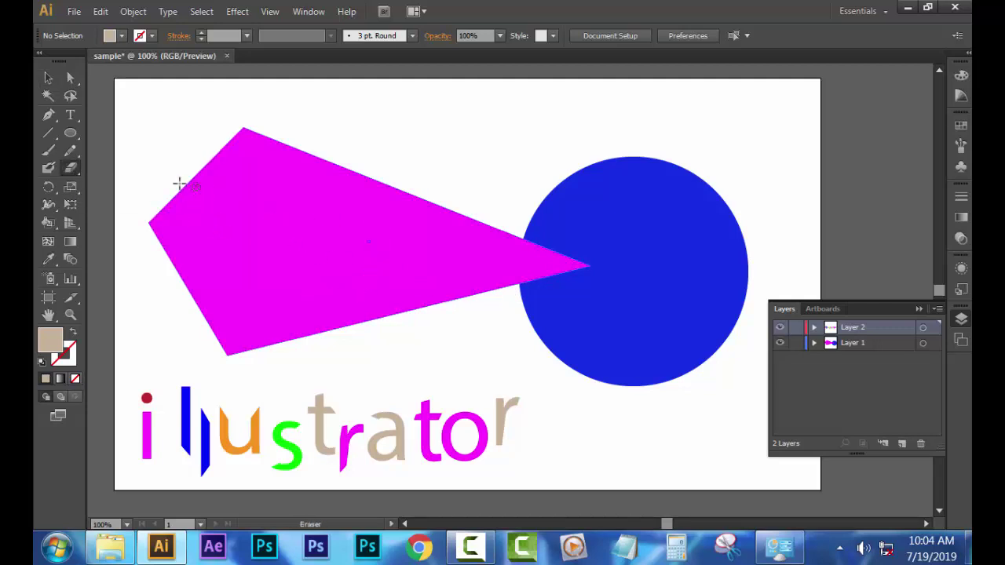
# Paint tan Paintbrush strokes above the shapes, switching to tapered Width Profile 1.
pyautogui.click(48, 151)
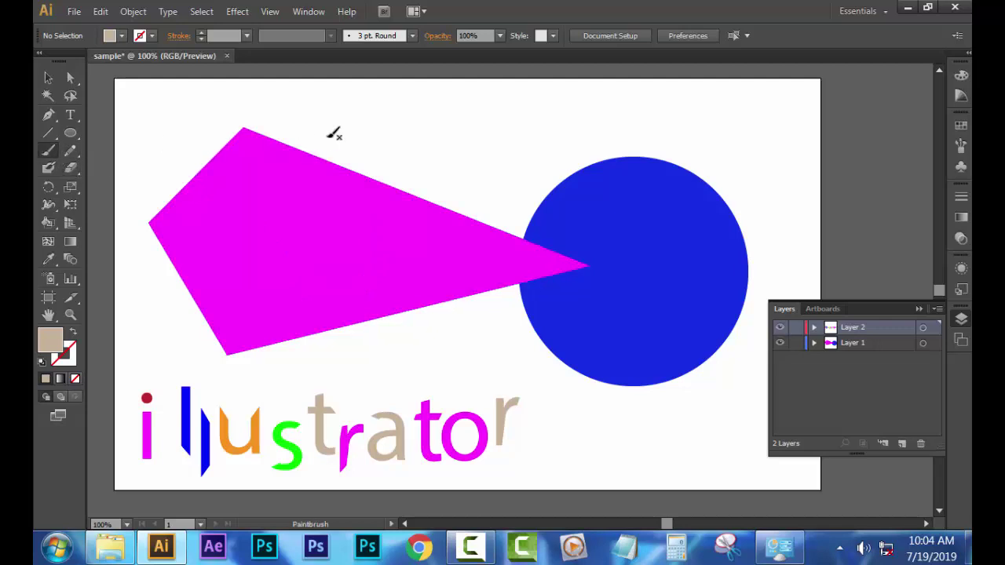
pyautogui.moveTo(369, 136)
pyautogui.mouseDown()
pyautogui.moveTo(462, 149)
pyautogui.moveTo(490, 176)
pyautogui.mouseUp()
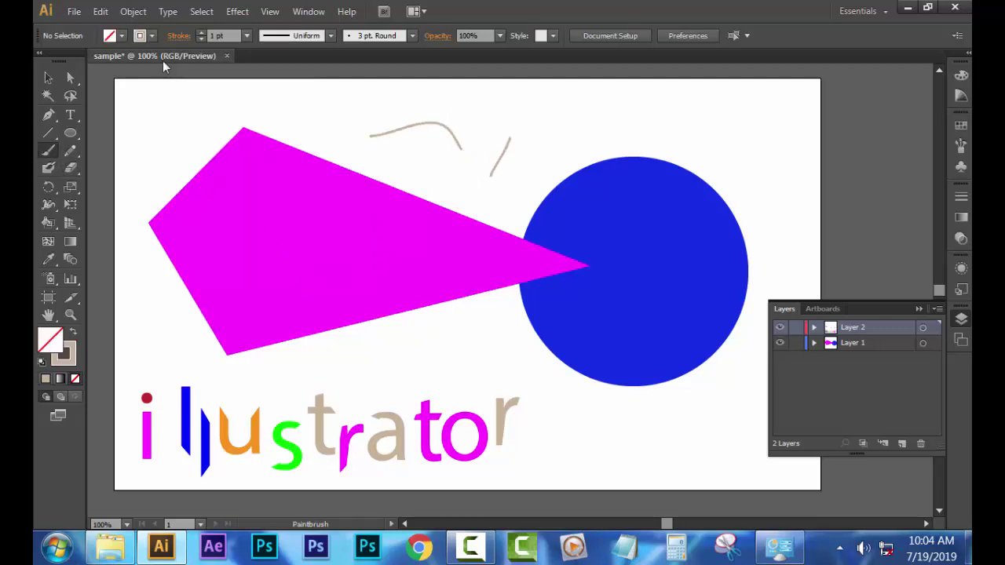
pyautogui.click(332, 36)
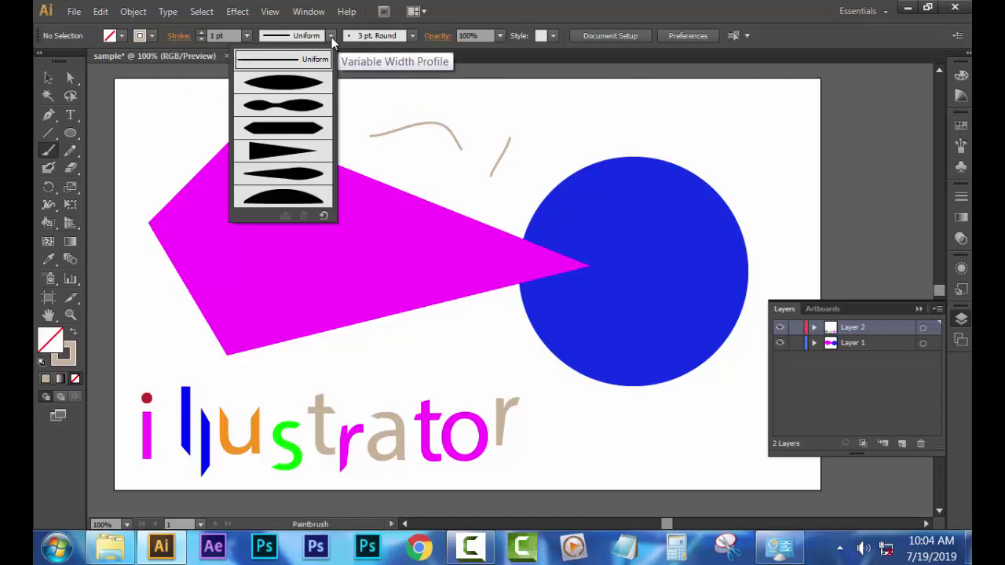
pyautogui.click(282, 82)
pyautogui.moveTo(539, 122); pyautogui.dragTo(628, 137)
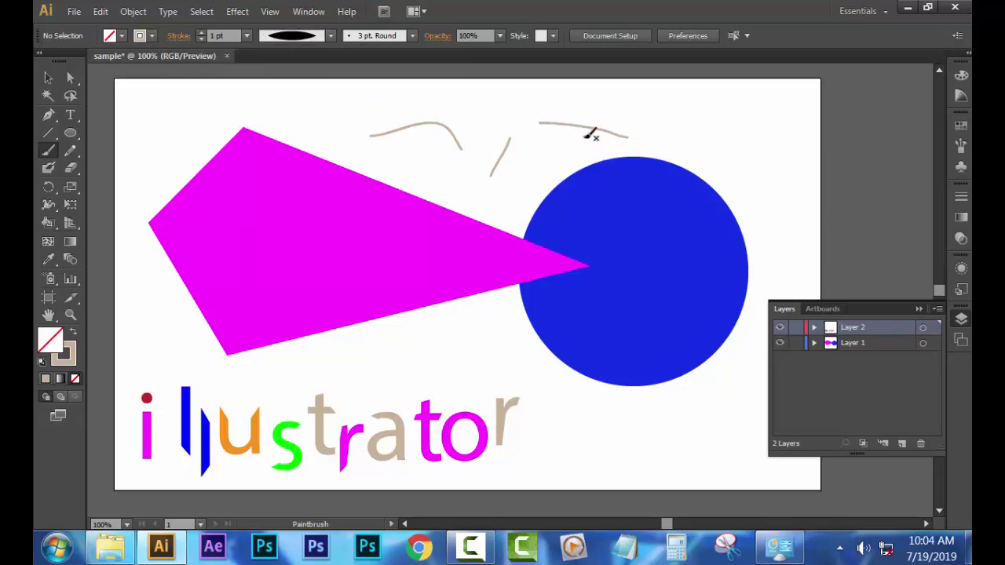
pyautogui.click(412, 36)
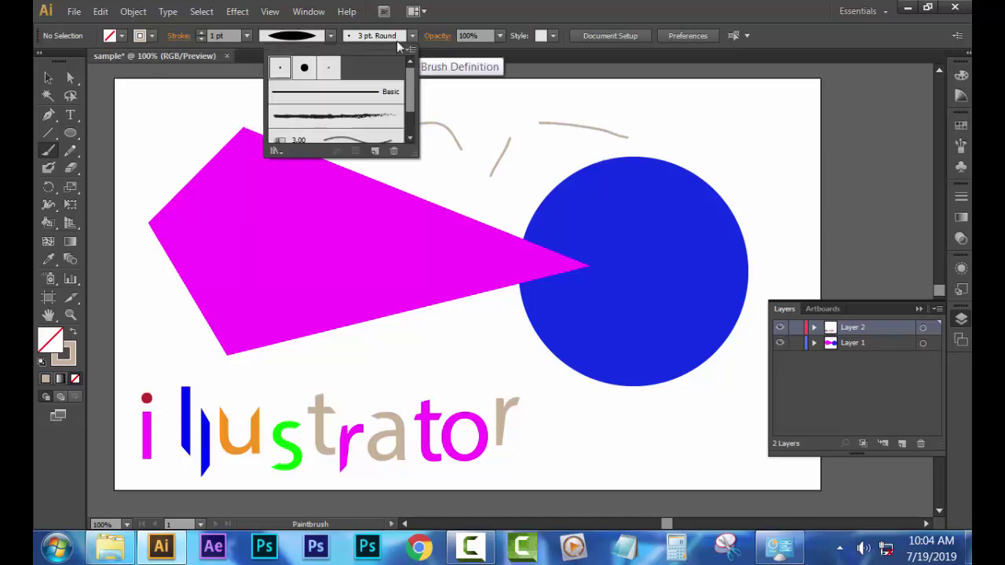
pyautogui.click(410, 138)
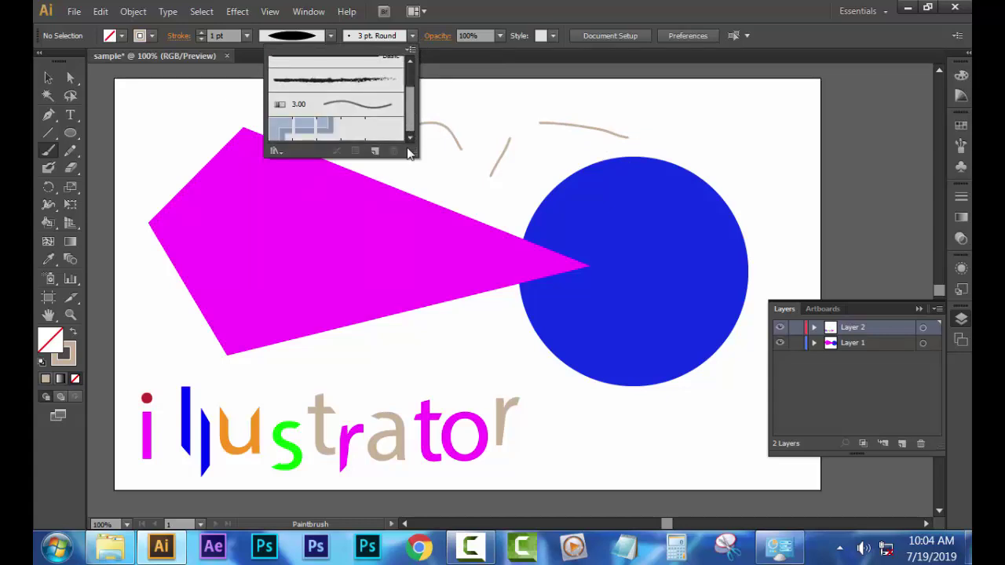
pyautogui.click(412, 35)
# Paint more tapered tan strokes around the magenta shape and below the blue circle.
pyautogui.moveTo(421, 161); pyautogui.dragTo(318, 118)
pyautogui.moveTo(166, 129); pyautogui.dragTo(153, 174)
pyautogui.moveTo(150, 276); pyautogui.dragTo(174, 331)
pyautogui.moveTo(353, 359); pyautogui.dragTo(384, 355)
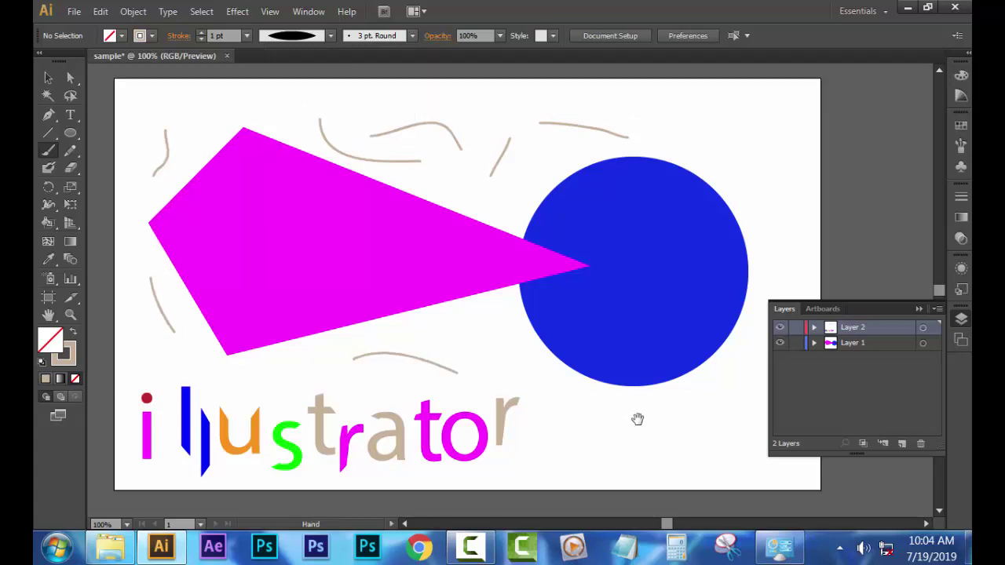
pyautogui.moveTo(637, 417); pyautogui.dragTo(507, 406)
pyautogui.moveTo(443, 431); pyautogui.dragTo(585, 392)
pyautogui.moveTo(503, 192); pyautogui.dragTo(521, 233)
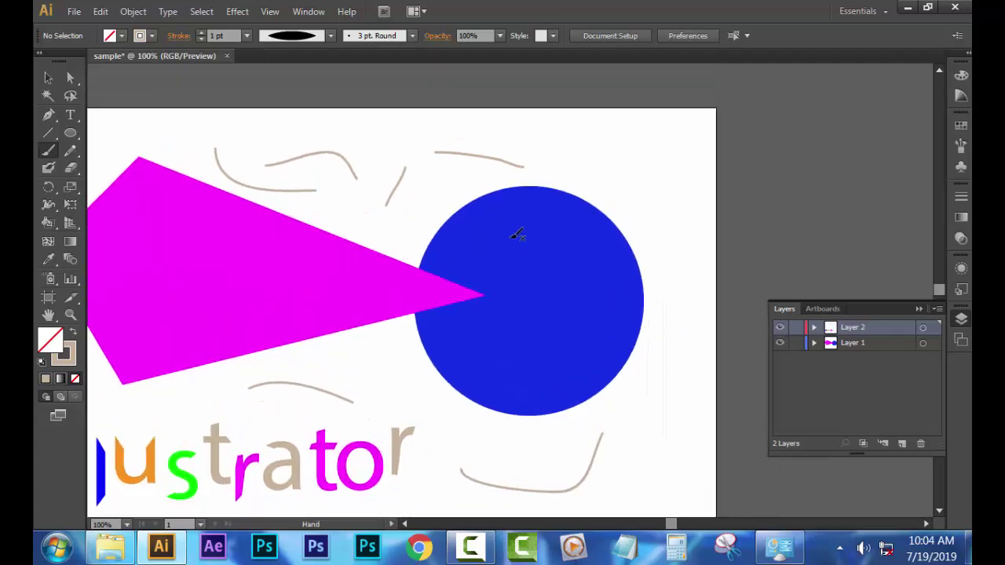
pyautogui.moveTo(227, 246)
pyautogui.mouseDown()
pyautogui.moveTo(341, 199)
pyautogui.moveTo(312, 210)
pyautogui.mouseUp()
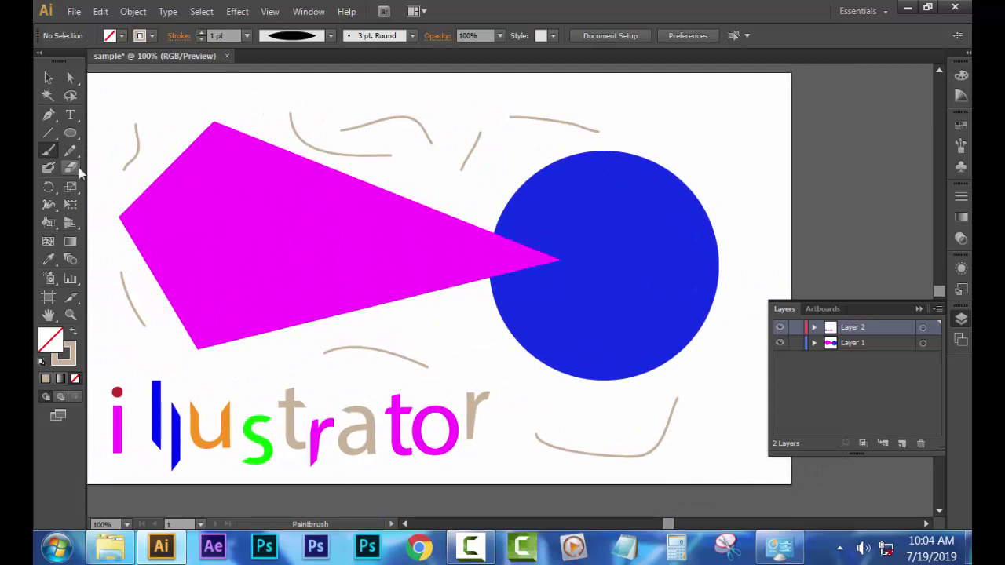
# Erase the two tan strokes left of and above the magenta shape.
pyautogui.click(70, 167)
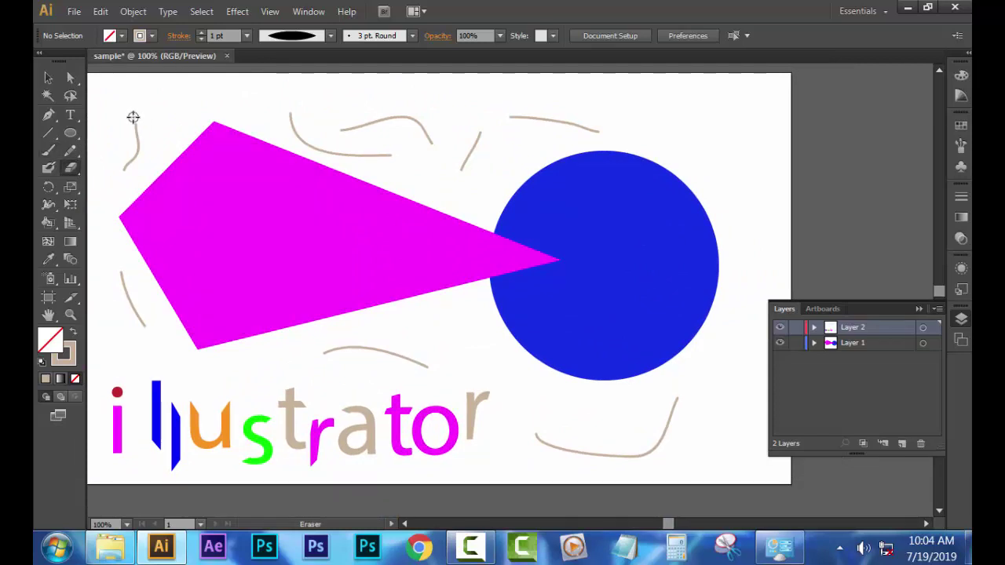
pyautogui.moveTo(133, 117); pyautogui.dragTo(123, 177)
pyautogui.moveTo(295, 110)
pyautogui.mouseDown()
pyautogui.moveTo(289, 117)
pyautogui.moveTo(327, 150)
pyautogui.moveTo(396, 154)
pyautogui.mouseUp()
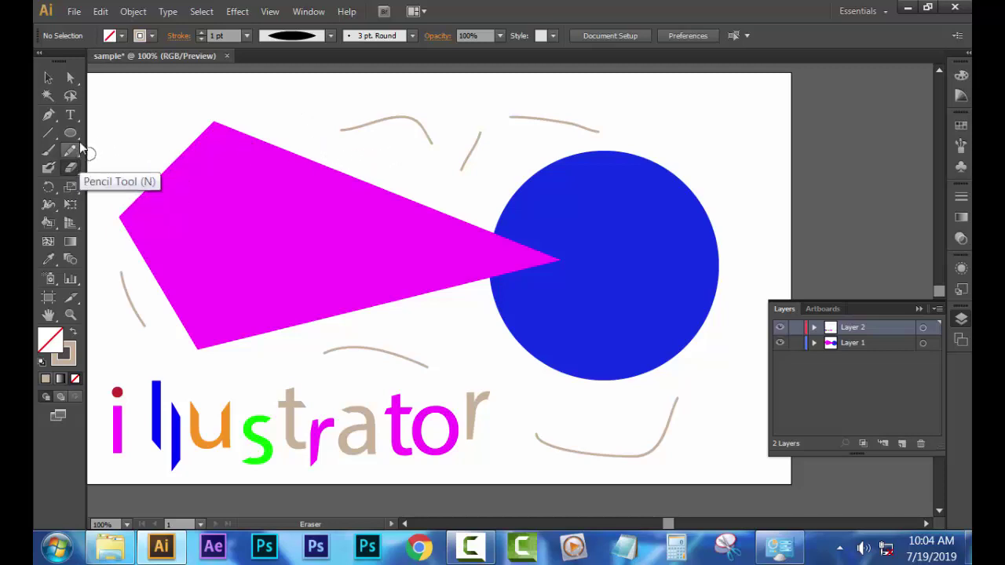
# Pick the Star Tool and add a new Layer 3 on top.
pyautogui.moveTo(76, 135); pyautogui.dragTo(110, 199)
pyautogui.click(109, 202)
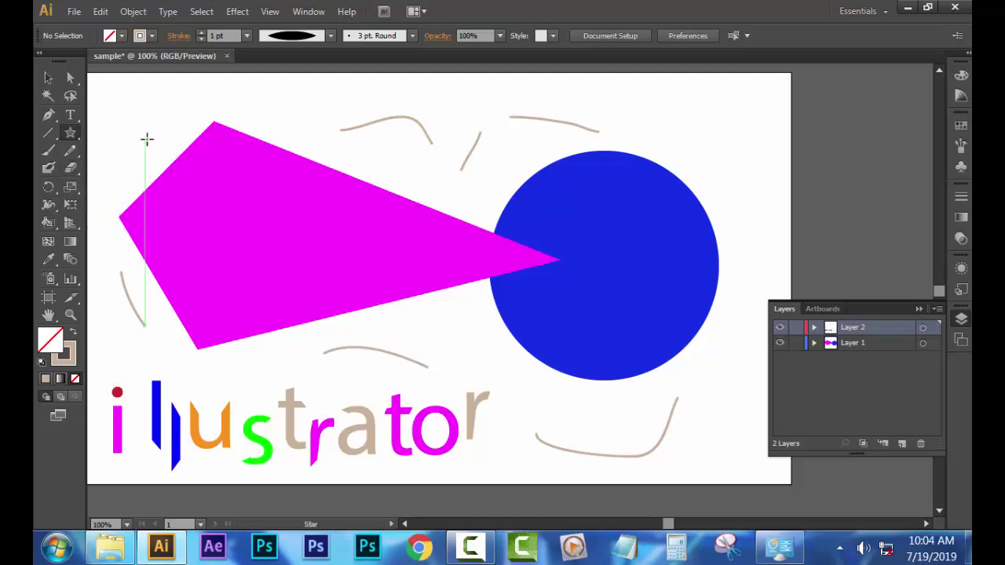
pyautogui.click(902, 444)
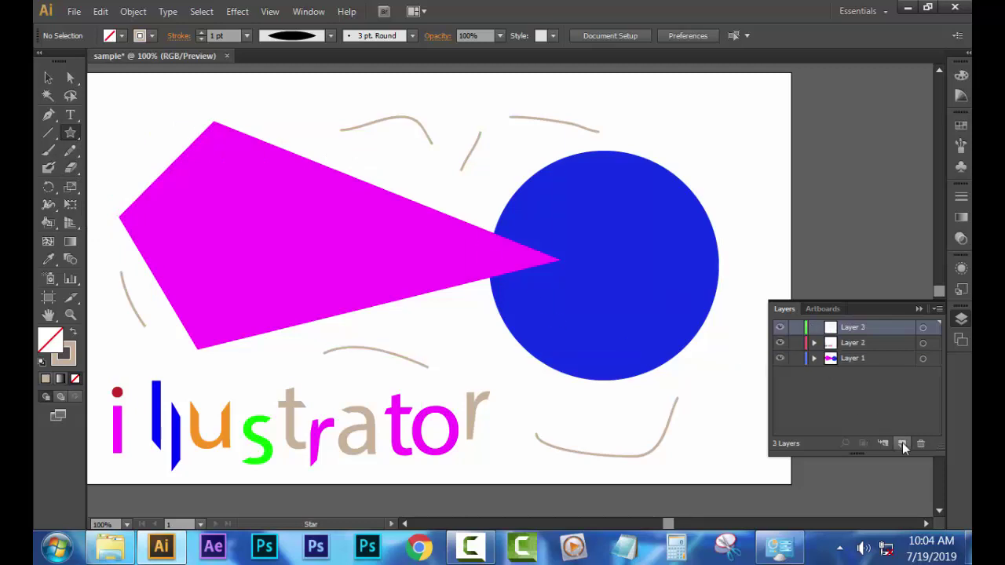
# Hide Layers 2 and 1, then start dragging a star outline on Layer 3.
pyautogui.click(779, 343)
pyautogui.click(780, 358)
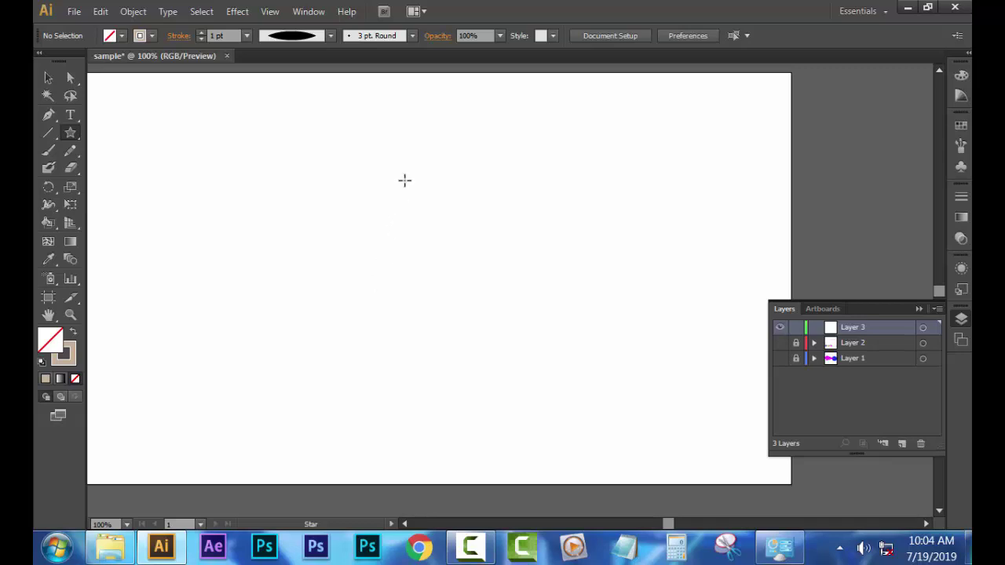
pyautogui.moveTo(407, 175); pyautogui.dragTo(482, 212)
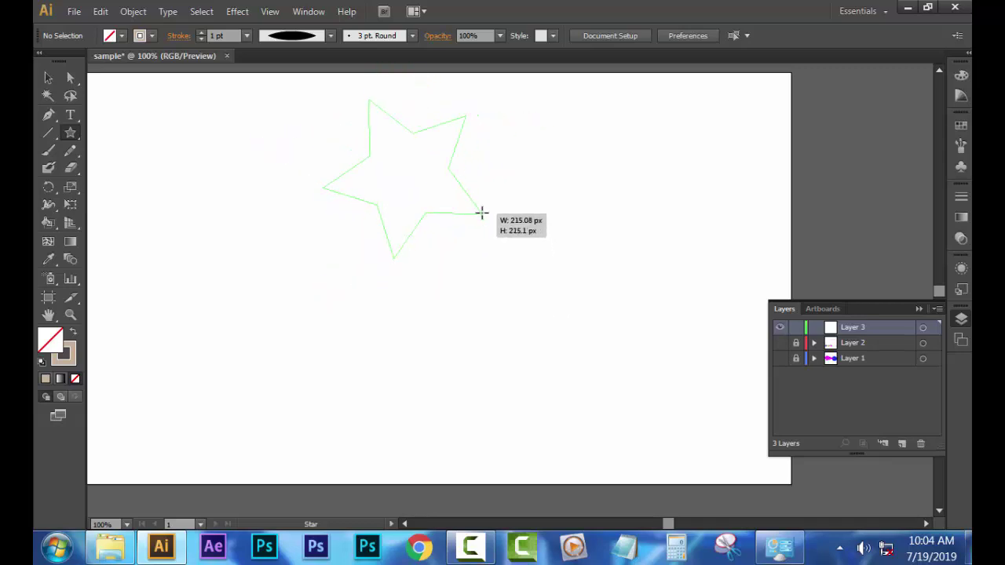
pyautogui.press('Up')
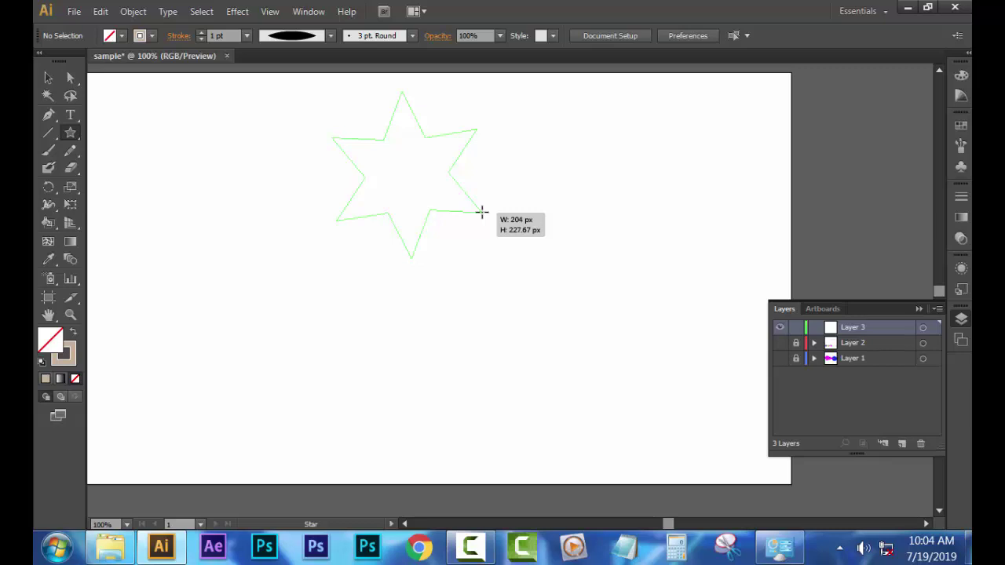
pyautogui.moveTo(481, 212)
pyautogui.mouseDown()
pyautogui.moveTo(502, 160)
pyautogui.moveTo(446, 238)
pyautogui.moveTo(451, 191)
pyautogui.mouseUp()
# Adjust the star's point count with arrow keys and enlarge it to about 300 px wide.
pyautogui.press('Down')
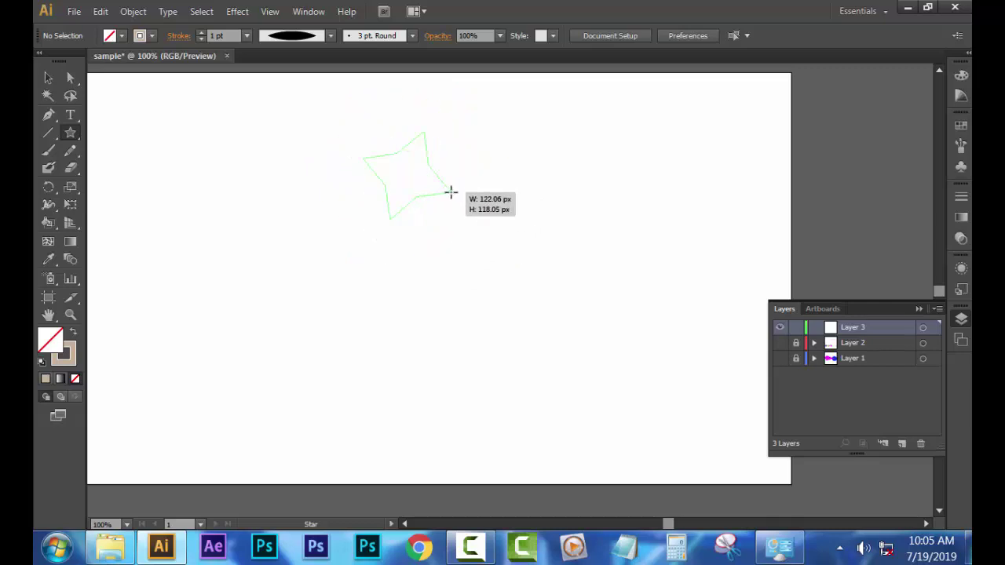
pyautogui.press('Down')
pyautogui.moveTo(458, 187); pyautogui.dragTo(464, 182)
pyautogui.press('Up')
pyautogui.press('Up')
pyautogui.press('Up')
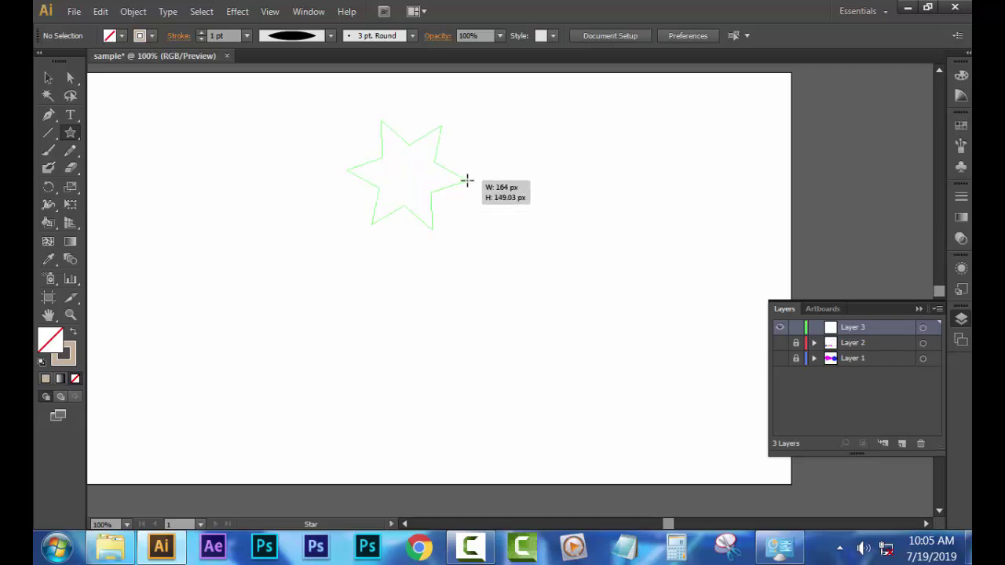
pyautogui.press('Up')
pyautogui.press('Up')
pyautogui.press('Up')
pyautogui.press('Up')
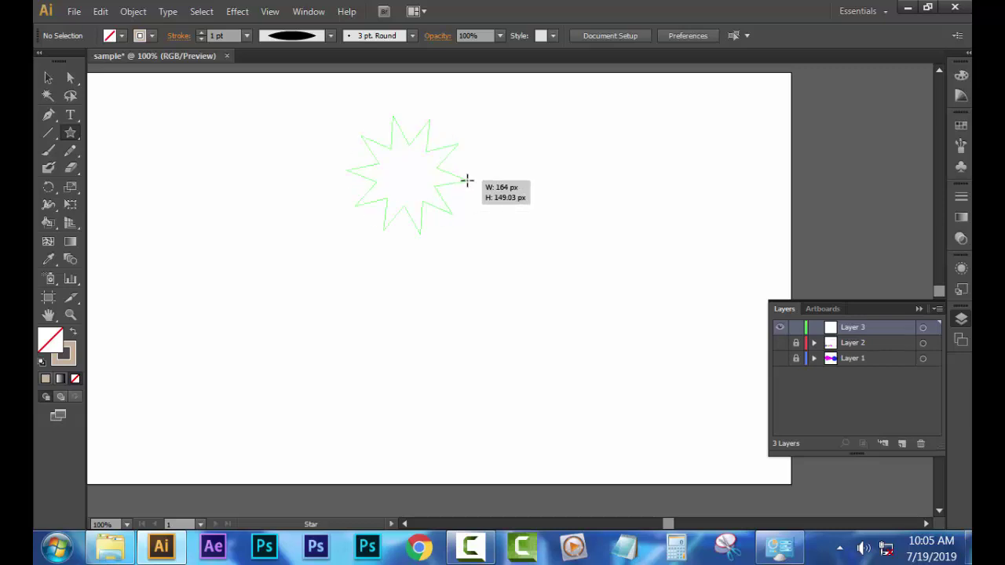
pyautogui.press('Up')
pyautogui.press('Up')
pyautogui.press('Up')
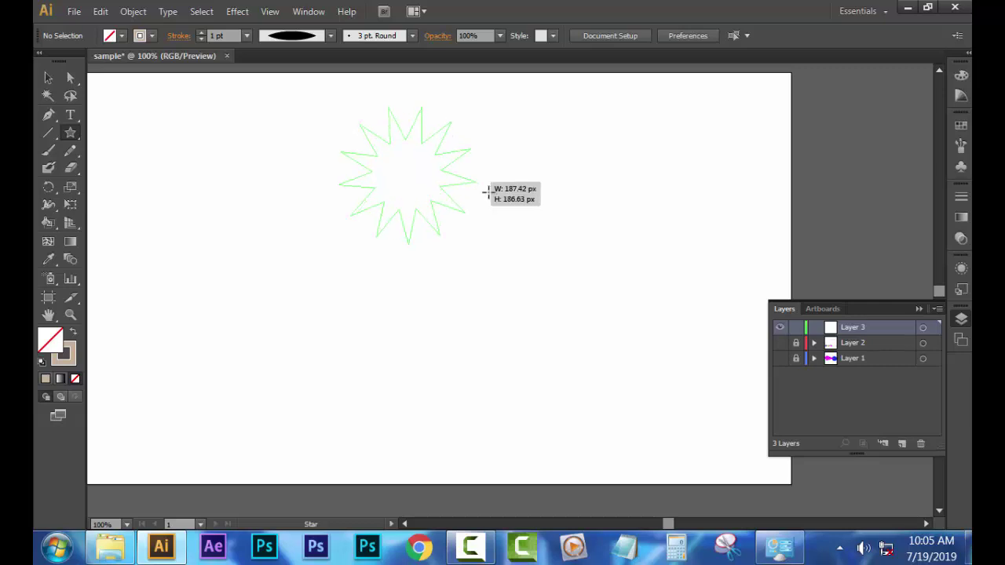
pyautogui.moveTo(467, 180)
pyautogui.mouseDown()
pyautogui.moveTo(519, 218)
pyautogui.moveTo(519, 172)
pyautogui.mouseUp()
pyautogui.press('Up')
pyautogui.press('Up')
# Fill the star yellow and move it to the middle of the artboard.
pyautogui.click(48, 78)
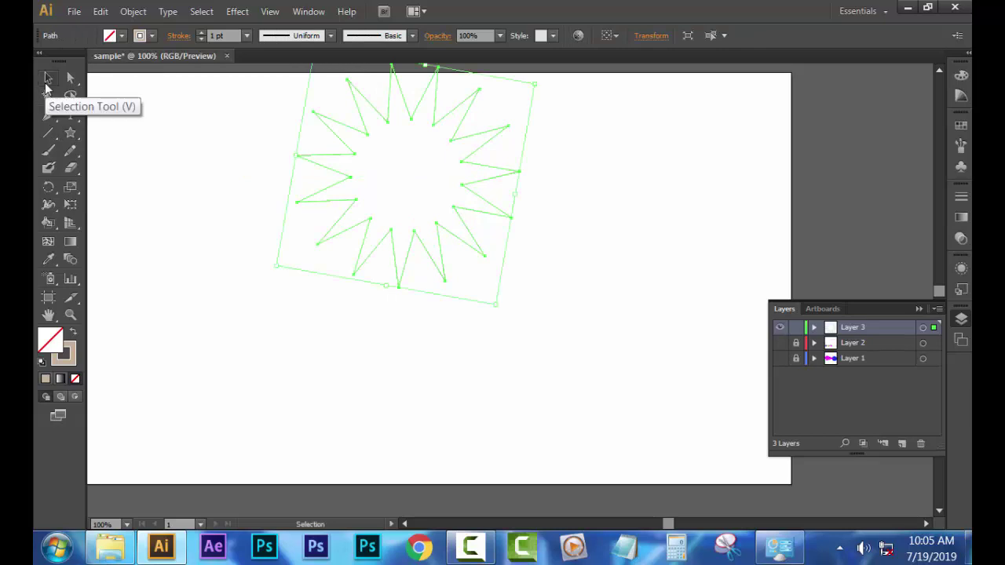
pyautogui.moveTo(401, 153); pyautogui.dragTo(411, 258)
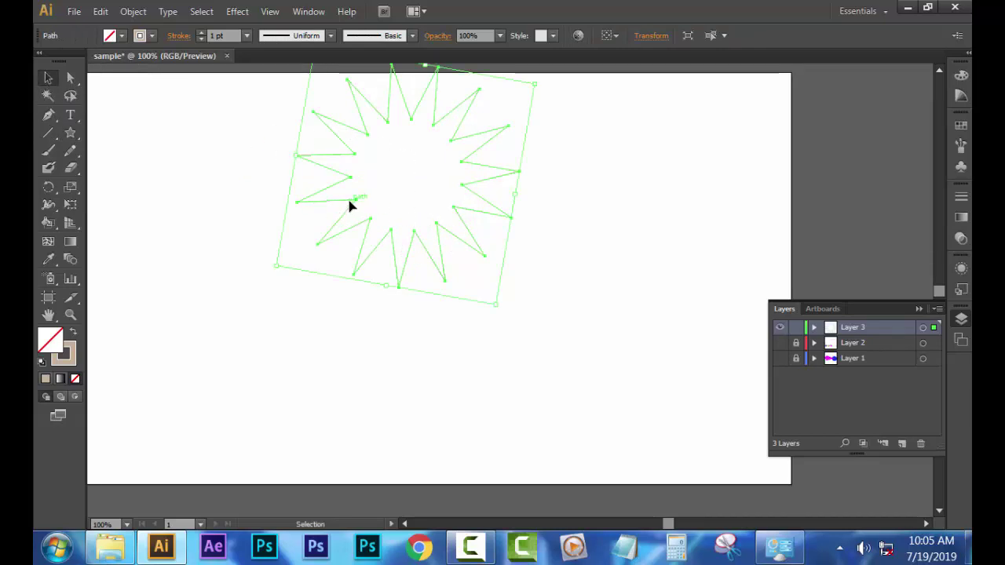
pyautogui.click(542, 286)
pyautogui.click(459, 209)
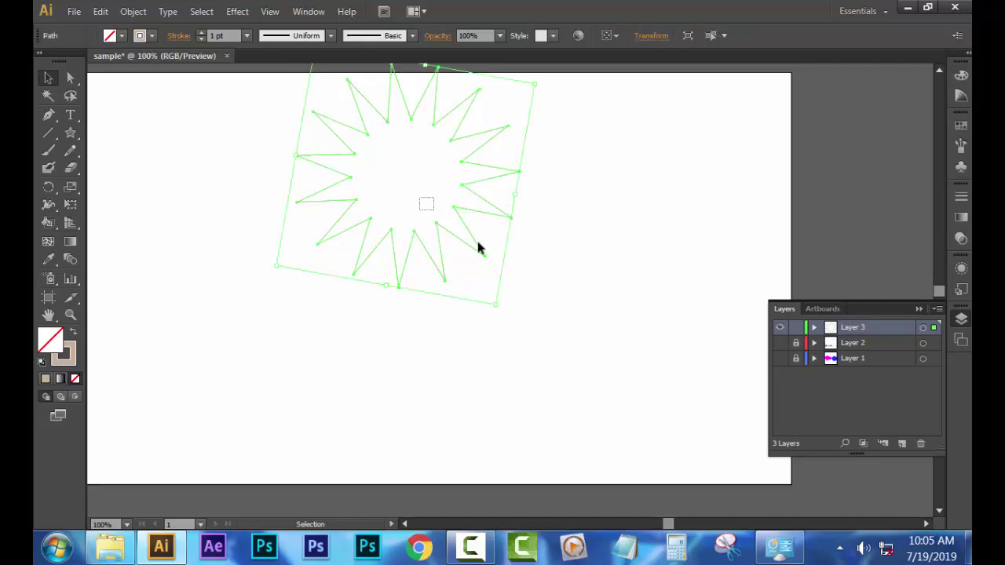
pyautogui.click(121, 36)
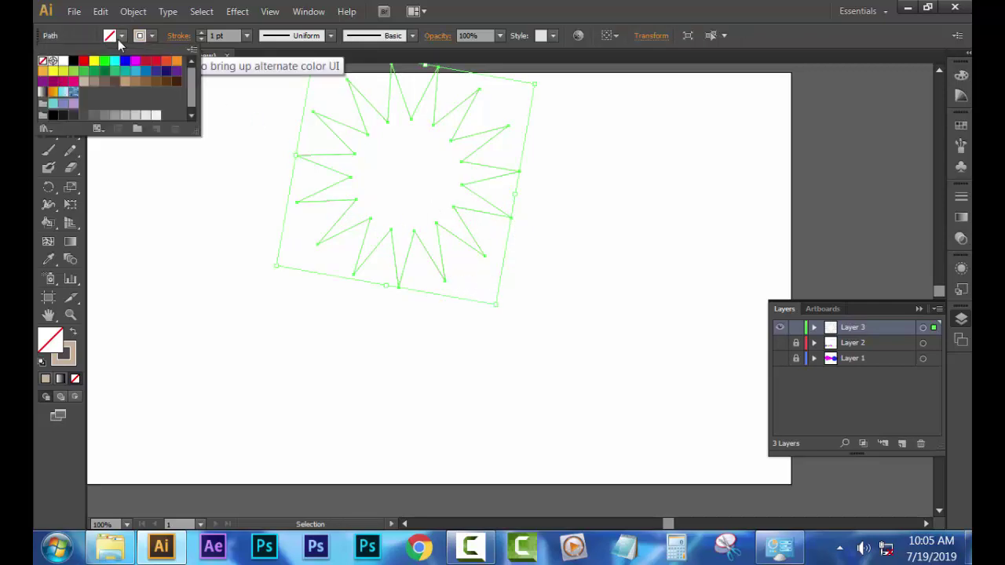
pyautogui.click(97, 61)
pyautogui.click(167, 103)
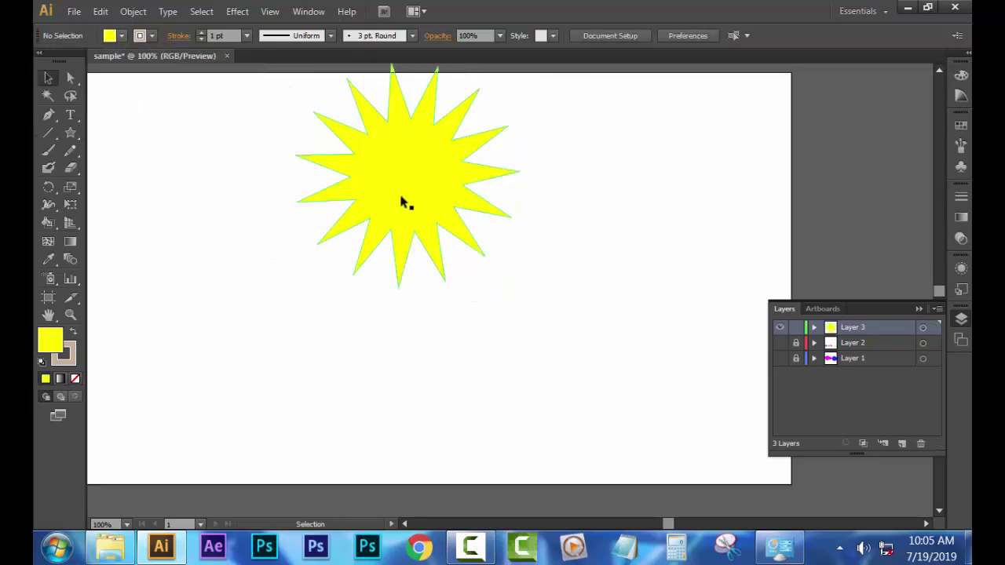
pyautogui.moveTo(403, 202)
pyautogui.mouseDown()
pyautogui.moveTo(446, 312)
pyautogui.moveTo(457, 290)
pyautogui.mouseUp()
pyautogui.click(651, 242)
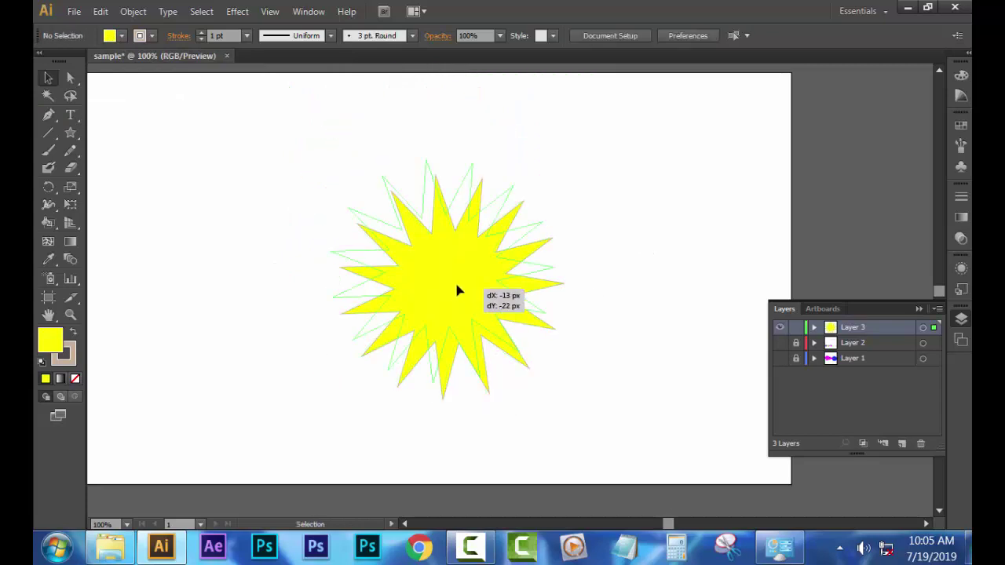
# Give the star a thin blue outline.
pyautogui.click(153, 37)
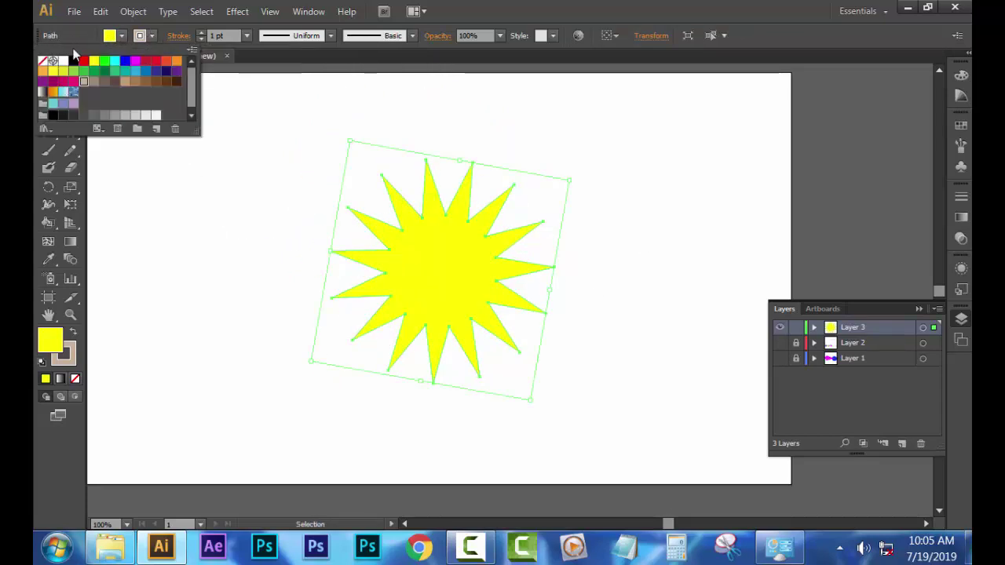
pyautogui.click(43, 61)
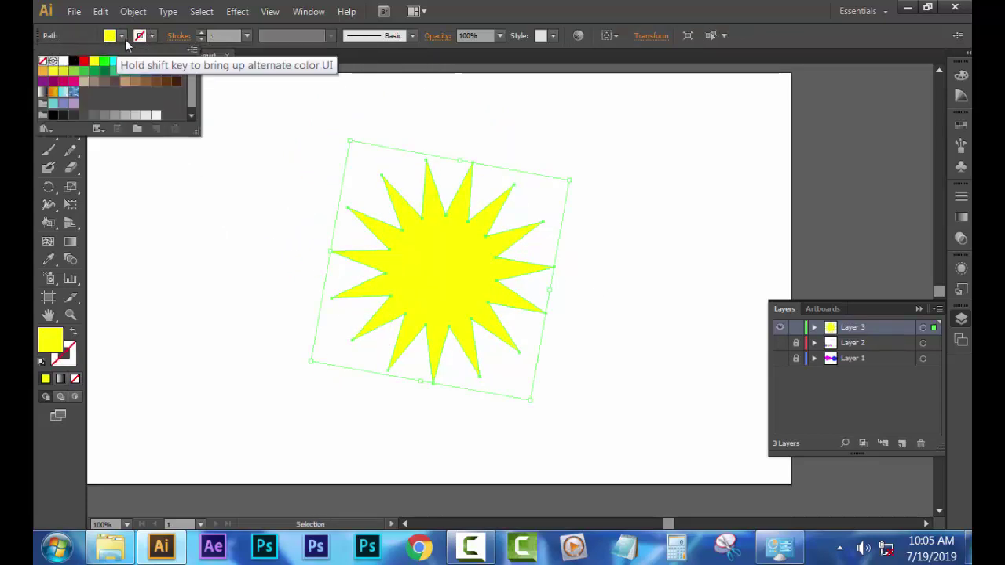
pyautogui.click(198, 152)
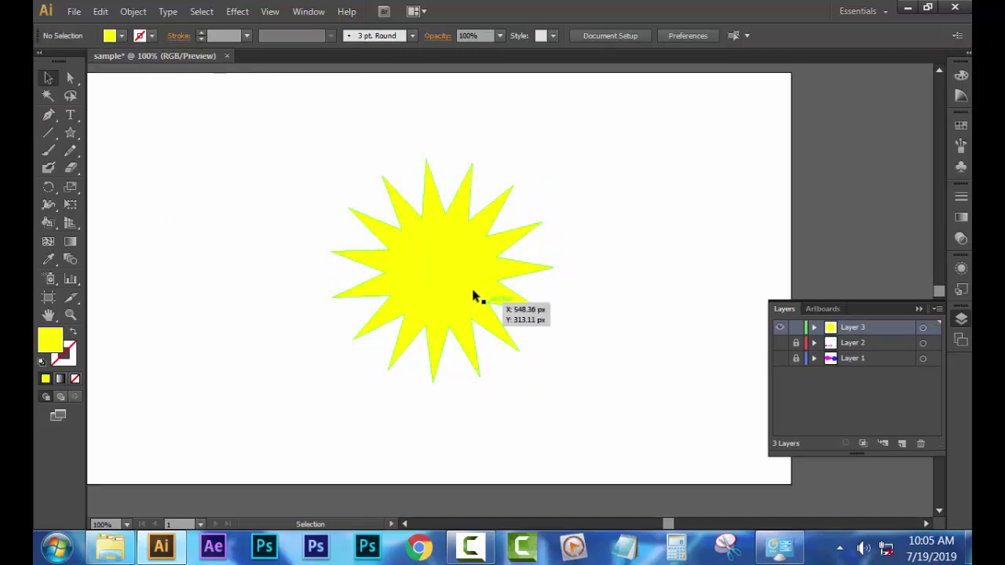
pyautogui.click(473, 294)
pyautogui.click(152, 35)
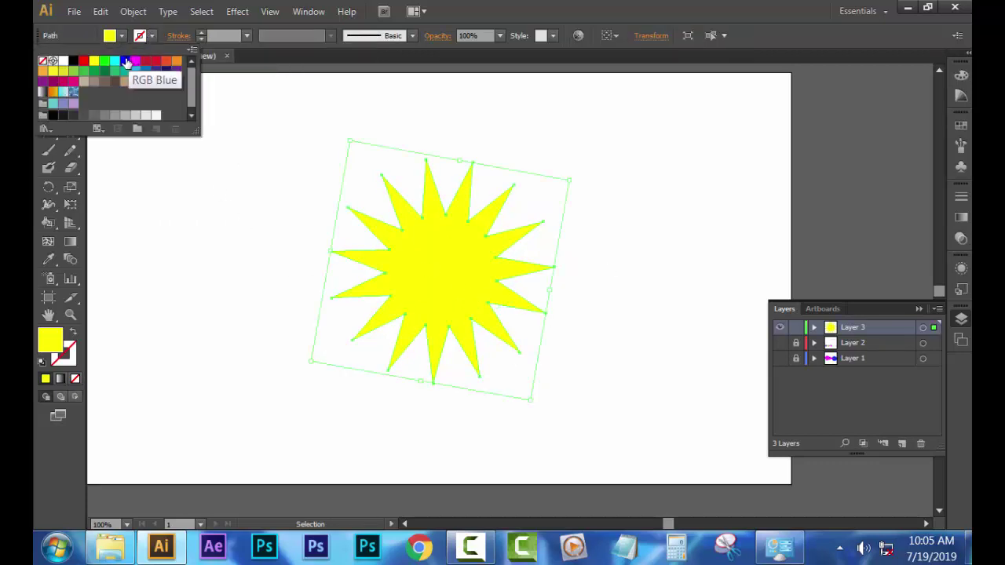
pyautogui.click(124, 60)
pyautogui.click(655, 280)
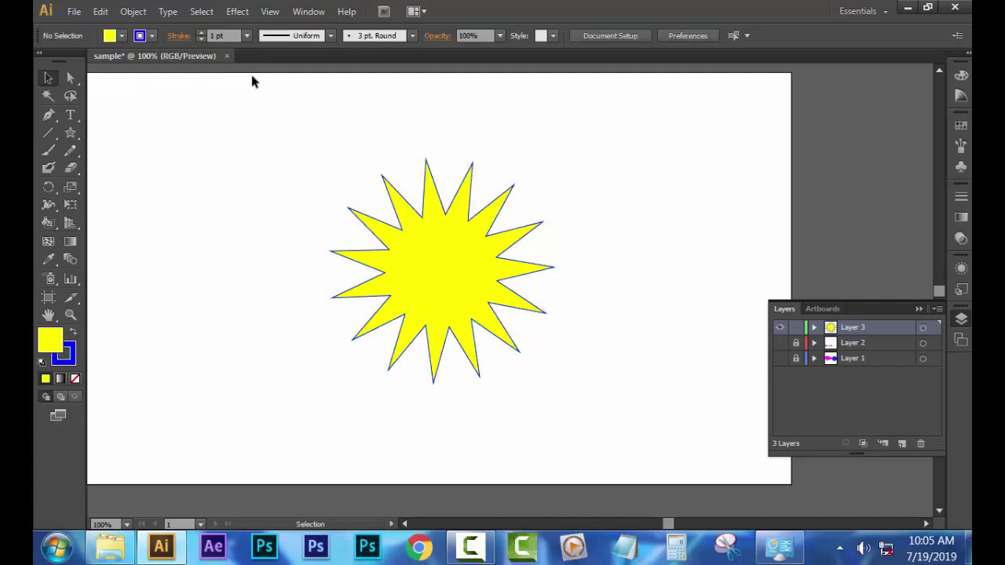
# Increase the star's blue stroke weight to 10 pt.
pyautogui.click(202, 33)
pyautogui.click(202, 33)
pyautogui.click(460, 295)
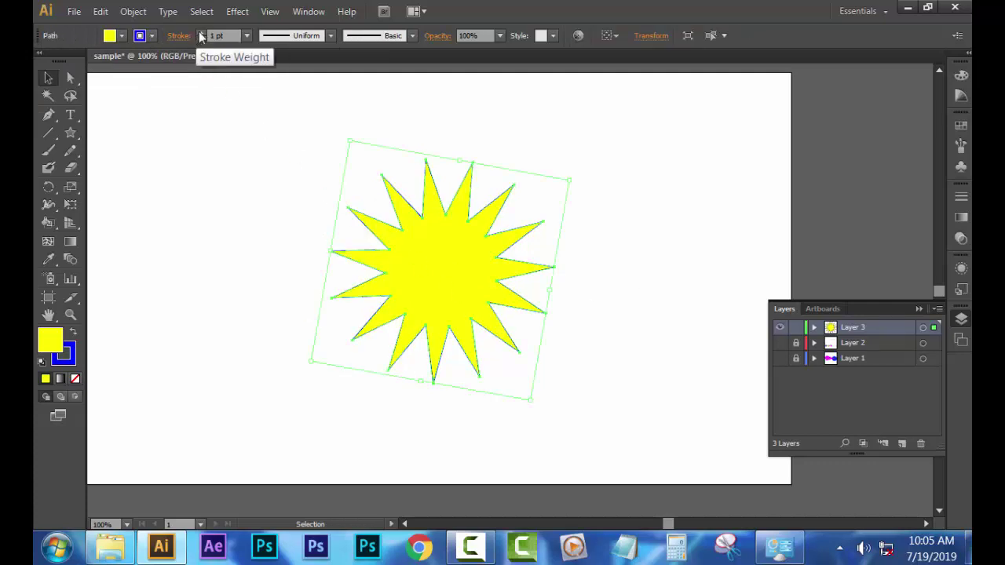
pyautogui.click(202, 33)
pyautogui.click(202, 33)
pyautogui.click(202, 33)
pyautogui.click(202, 33)
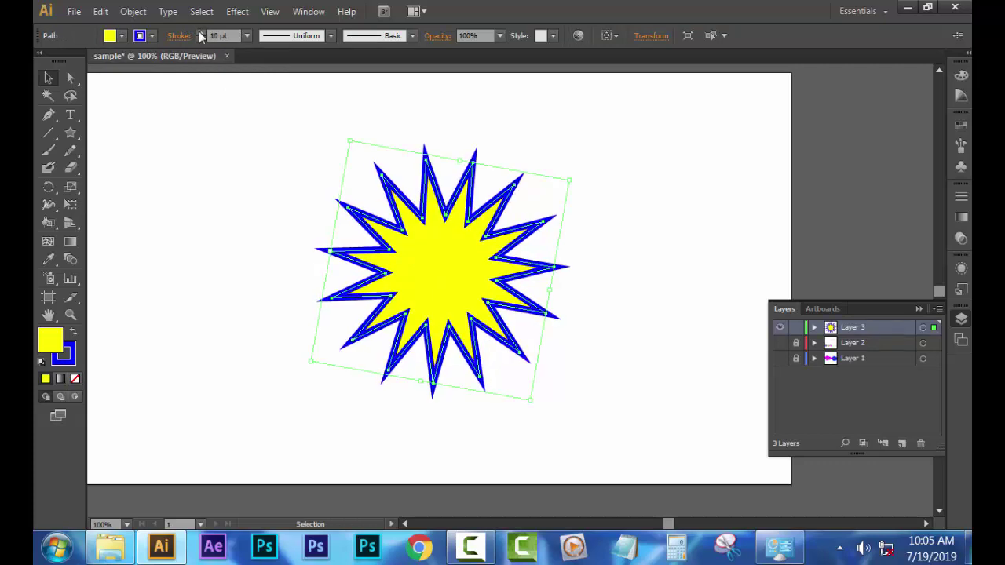
pyautogui.click(235, 206)
# Nudge the star slightly up and left on the artboard.
pyautogui.click(450, 284)
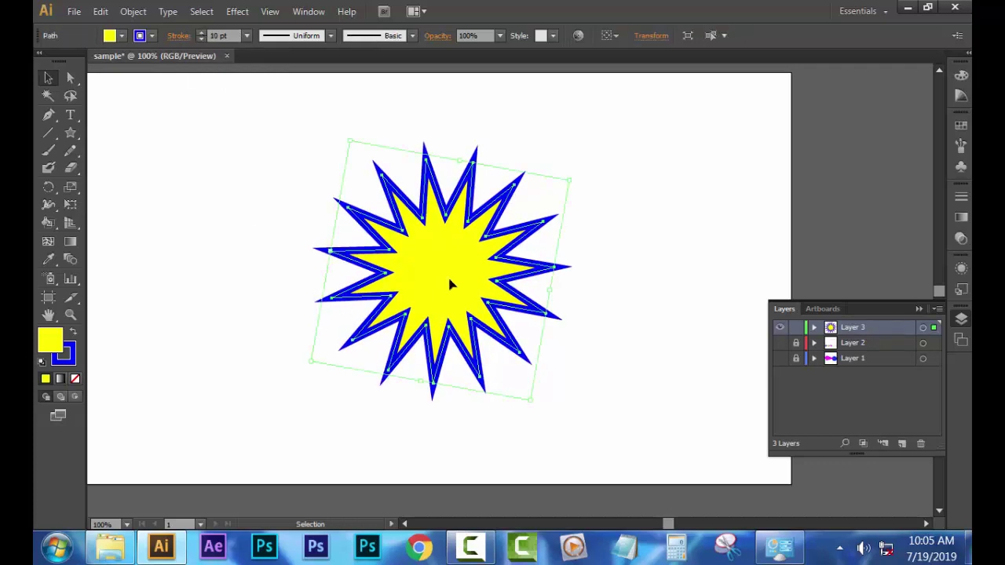
pyautogui.click(667, 271)
pyautogui.moveTo(450, 285)
pyautogui.mouseDown()
pyautogui.moveTo(466, 311)
pyautogui.moveTo(484, 296)
pyautogui.moveTo(458, 274)
pyautogui.mouseUp()
pyautogui.click(670, 274)
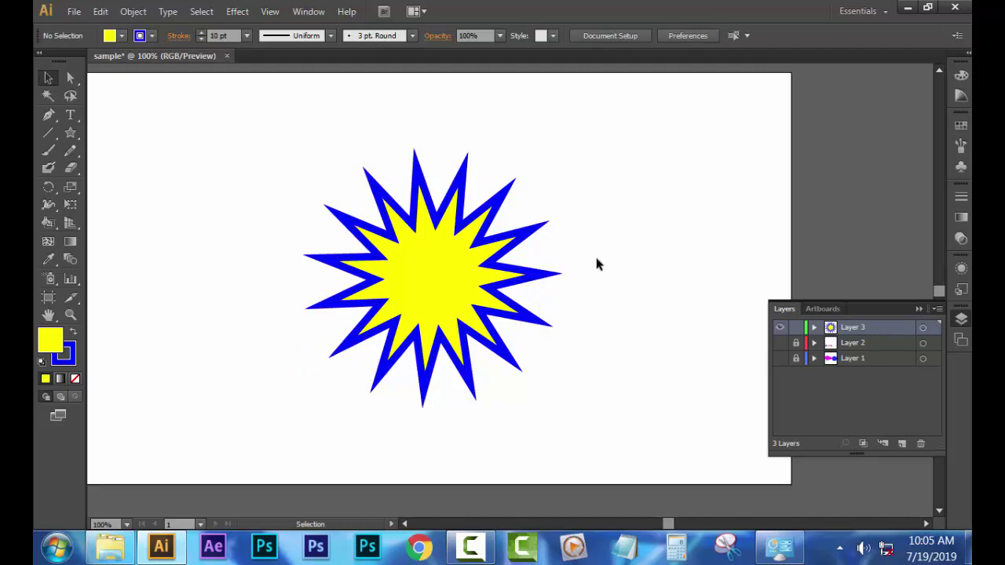
pyautogui.click(453, 283)
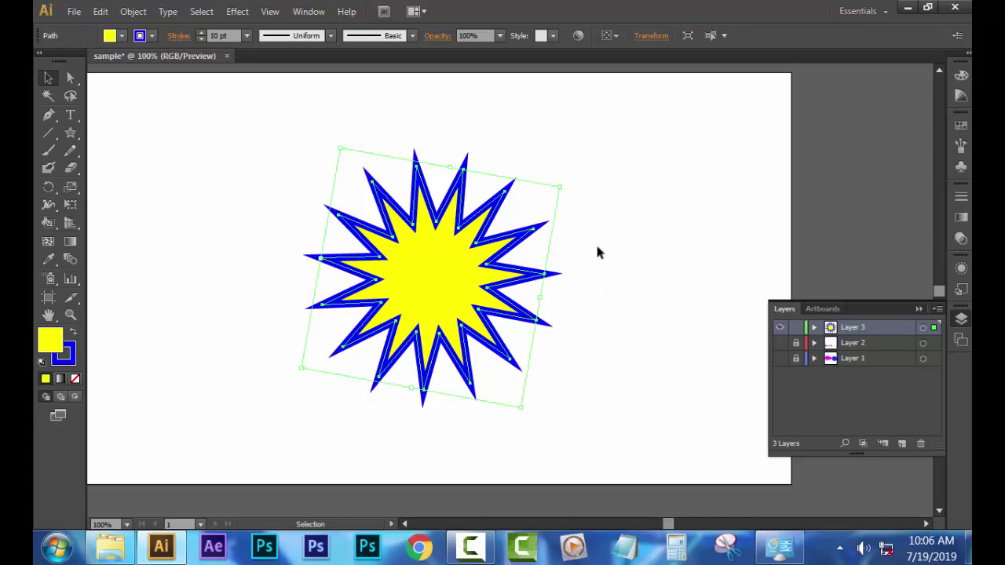
pyautogui.click(672, 272)
pyautogui.click(454, 284)
# Expand the star's fill and stroke and convert it into a Live Paint group.
pyautogui.click(133, 11)
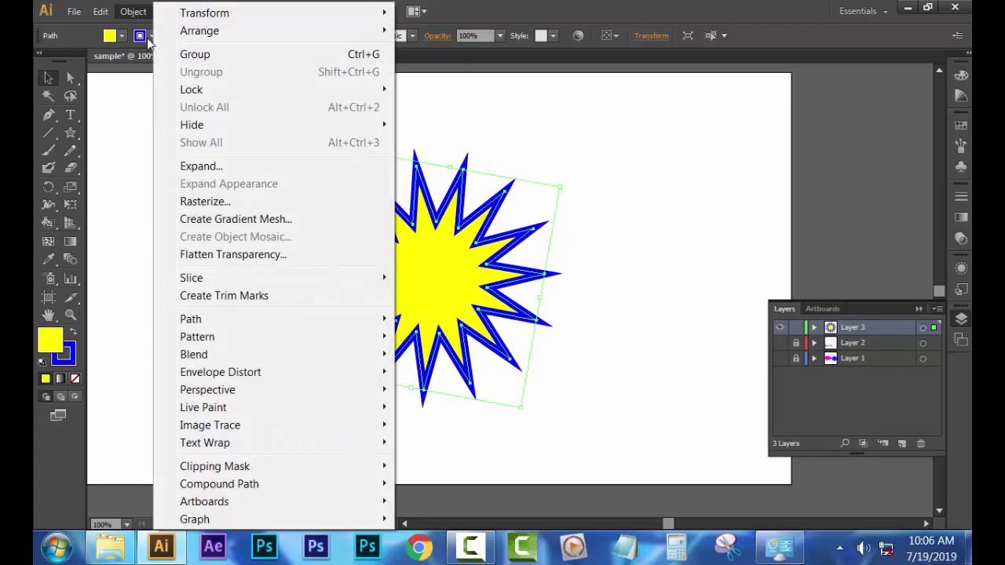
pyautogui.click(203, 167)
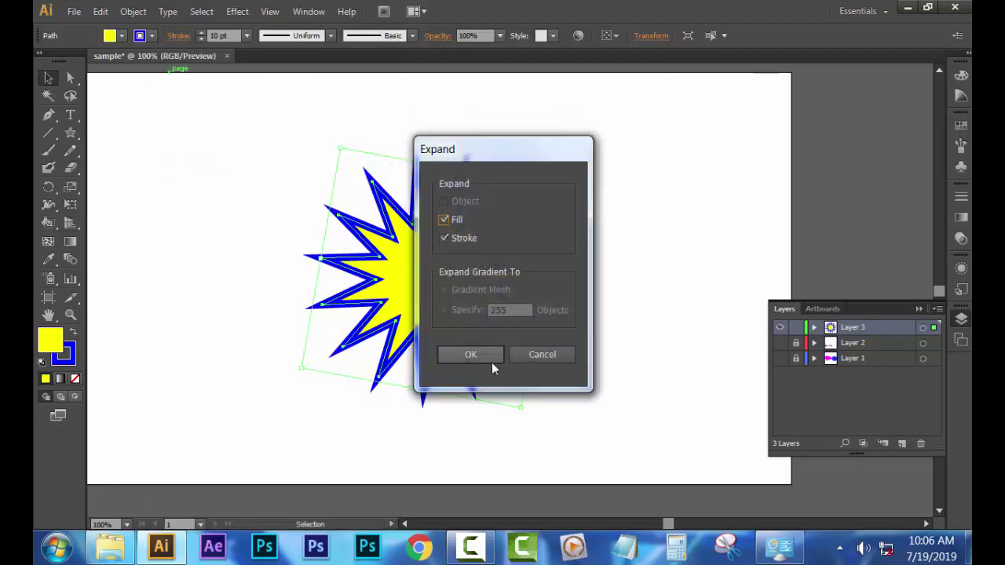
pyautogui.click(474, 356)
pyautogui.click(134, 11)
pyautogui.moveTo(204, 408)
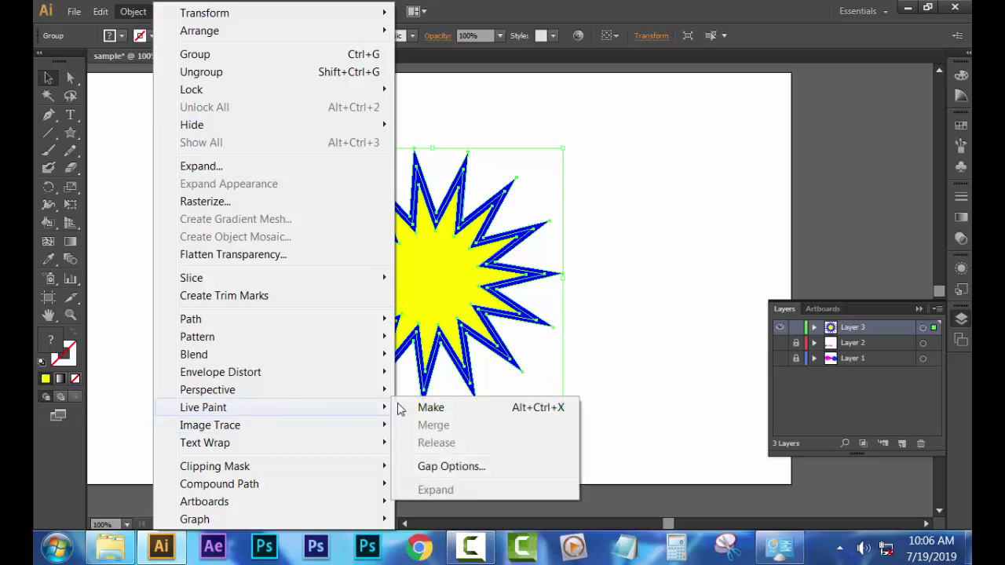
pyautogui.click(402, 408)
pyautogui.click(197, 314)
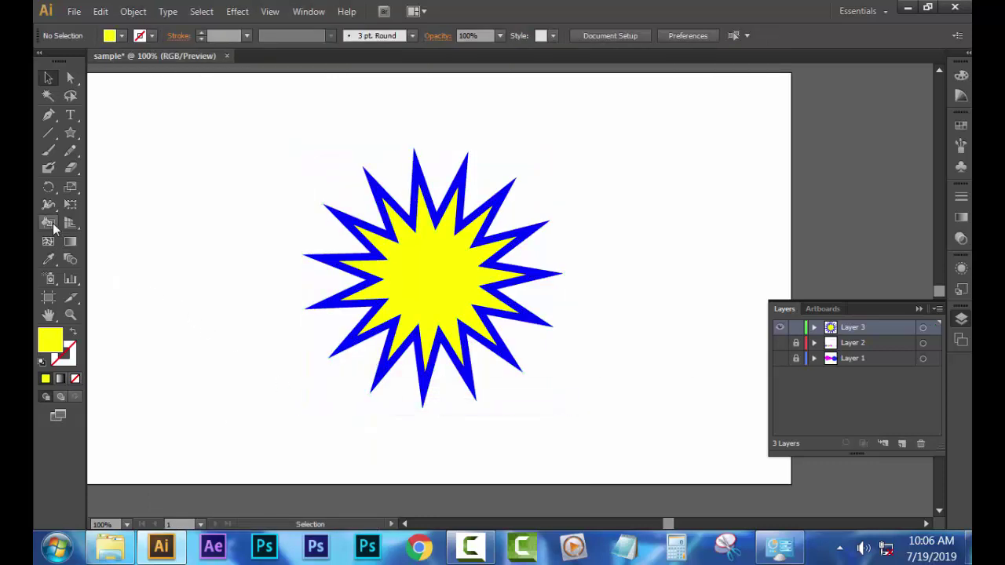
# Paint the star's outer band and inner regions cyan with the Live Paint Bucket.
pyautogui.moveTo(53, 223); pyautogui.dragTo(201, 240)
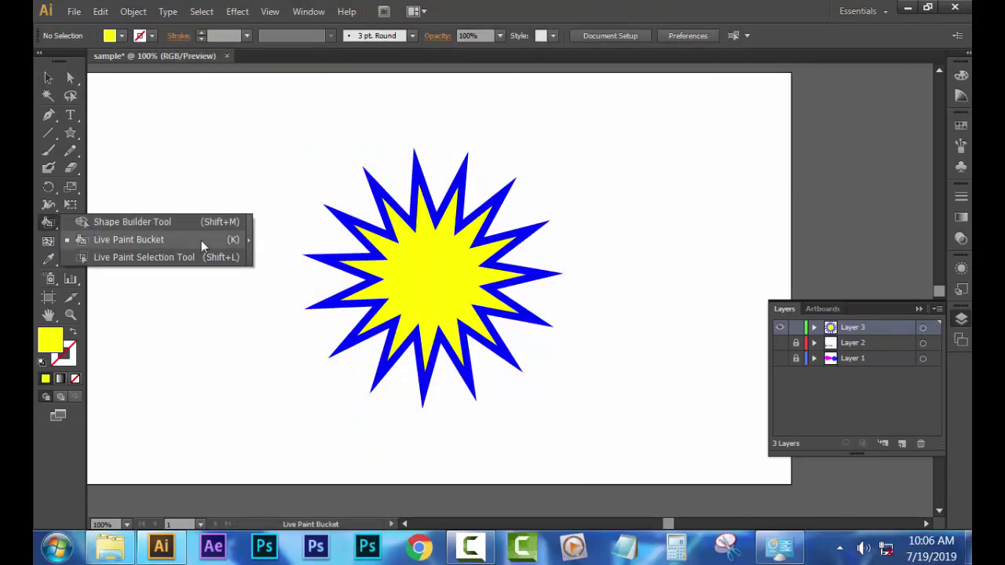
pyautogui.click(230, 244)
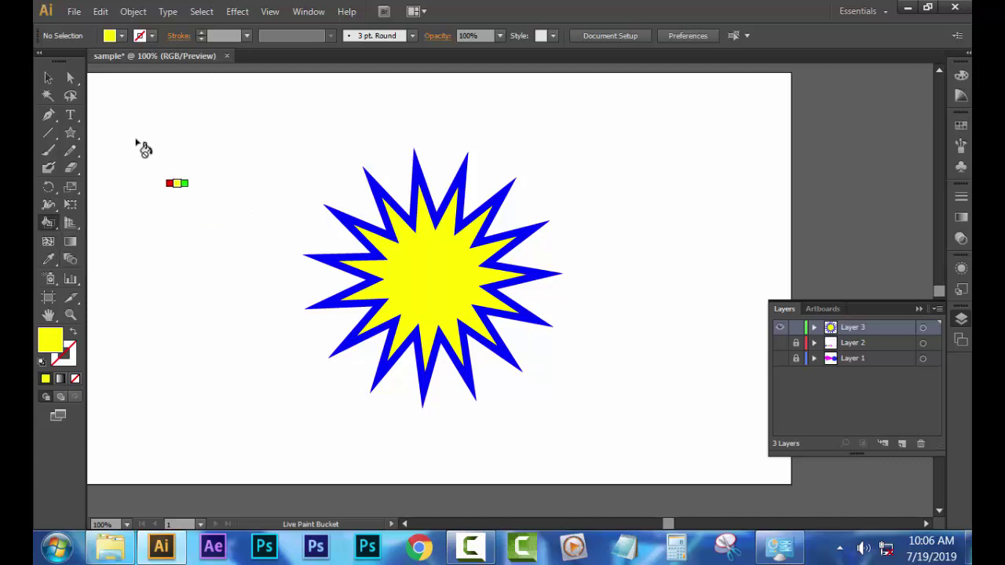
pyautogui.click(121, 35)
pyautogui.click(115, 62)
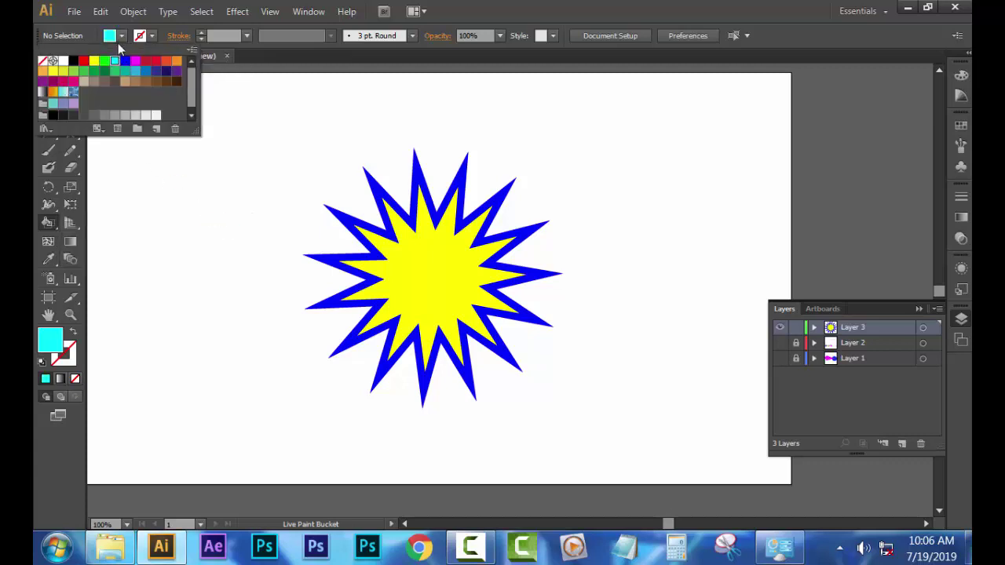
pyautogui.click(321, 264)
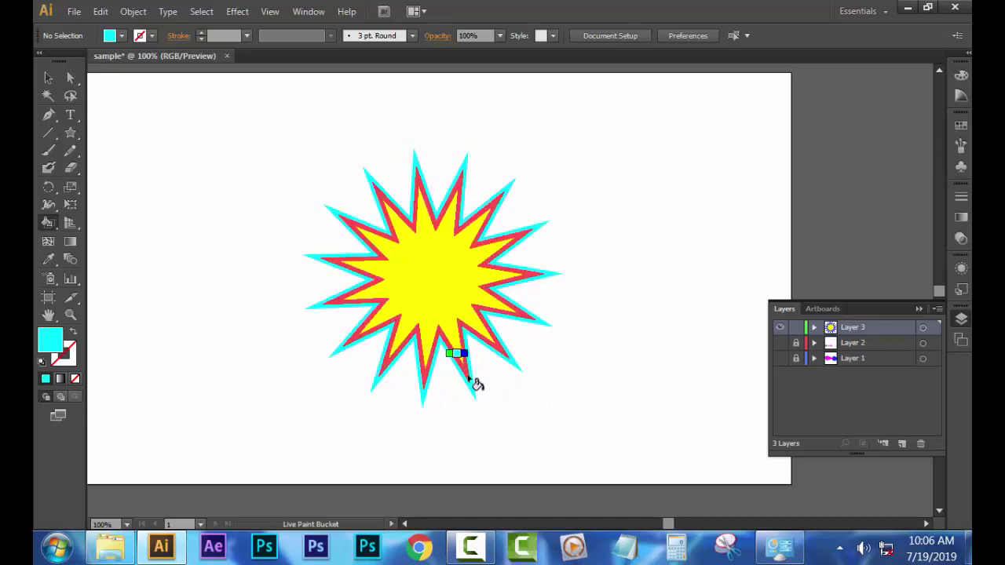
pyautogui.click(485, 275)
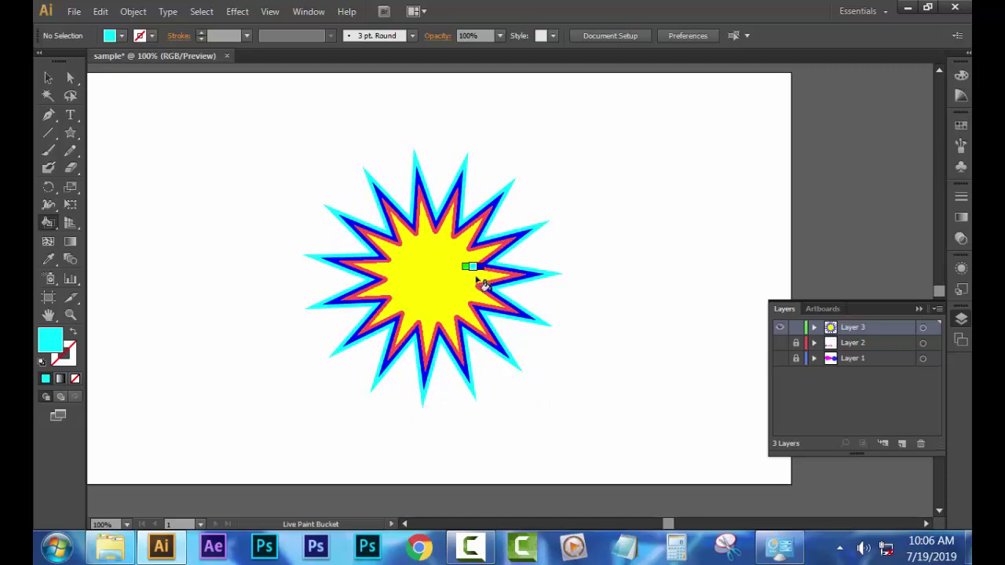
pyautogui.hotkey('ctrl', 'z')
pyautogui.hotkey('ctrl', 'z')
# Move the star further left on the artboard.
pyautogui.press('v')
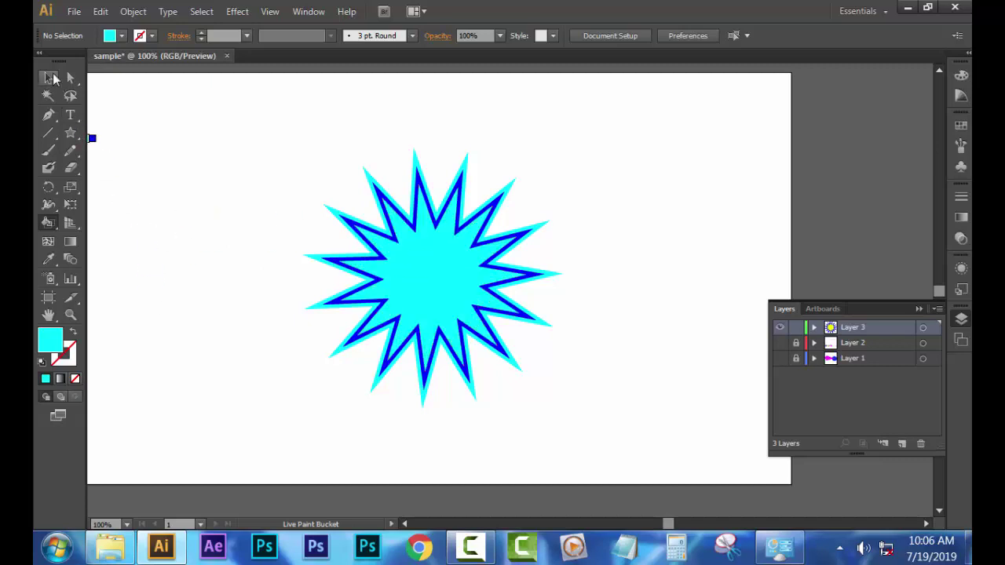
pyautogui.moveTo(427, 314); pyautogui.dragTo(315, 311)
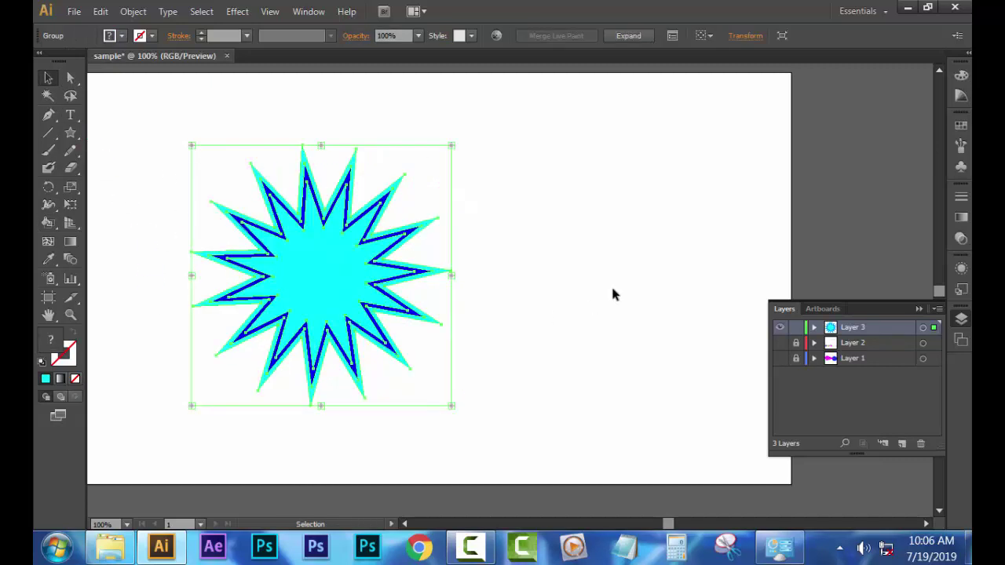
pyautogui.click(613, 291)
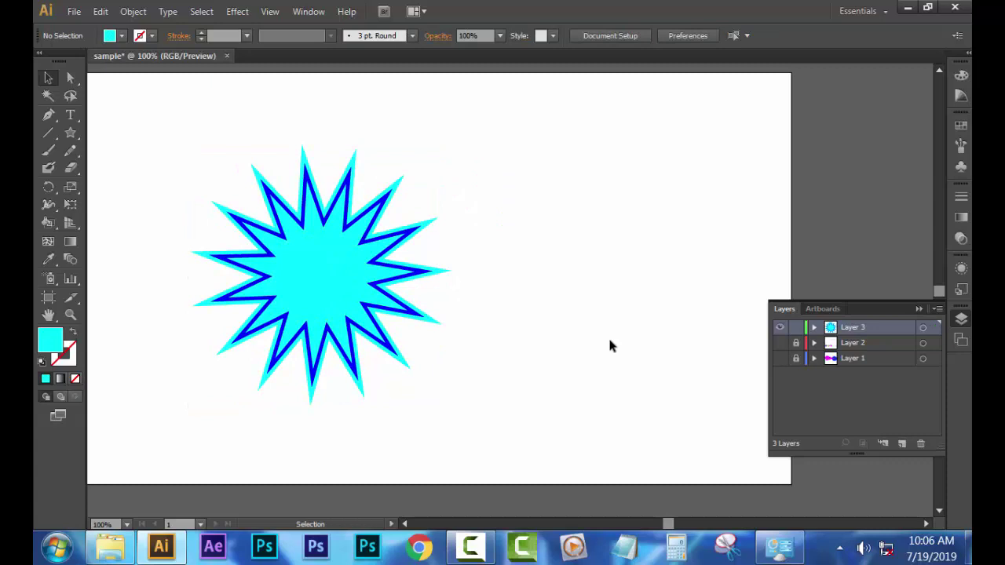
# Type the word 'sample' below the starburst.
pyautogui.click(70, 115)
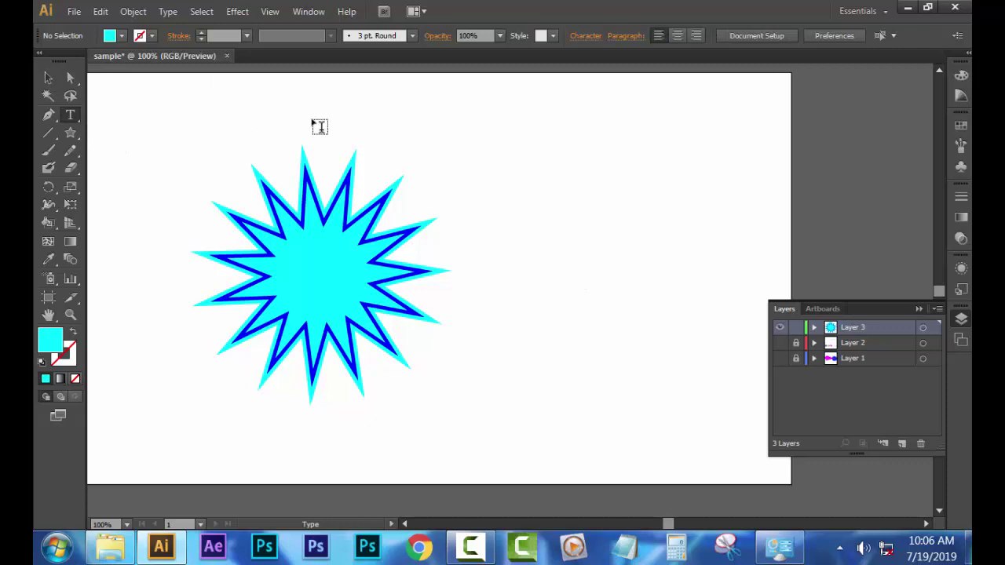
pyautogui.click(401, 453)
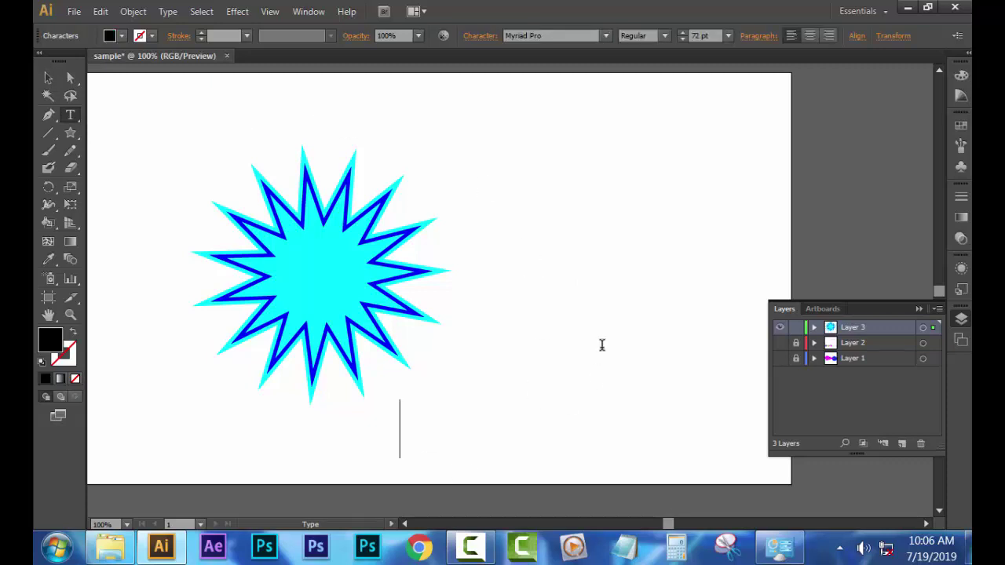
pyautogui.write('sample')
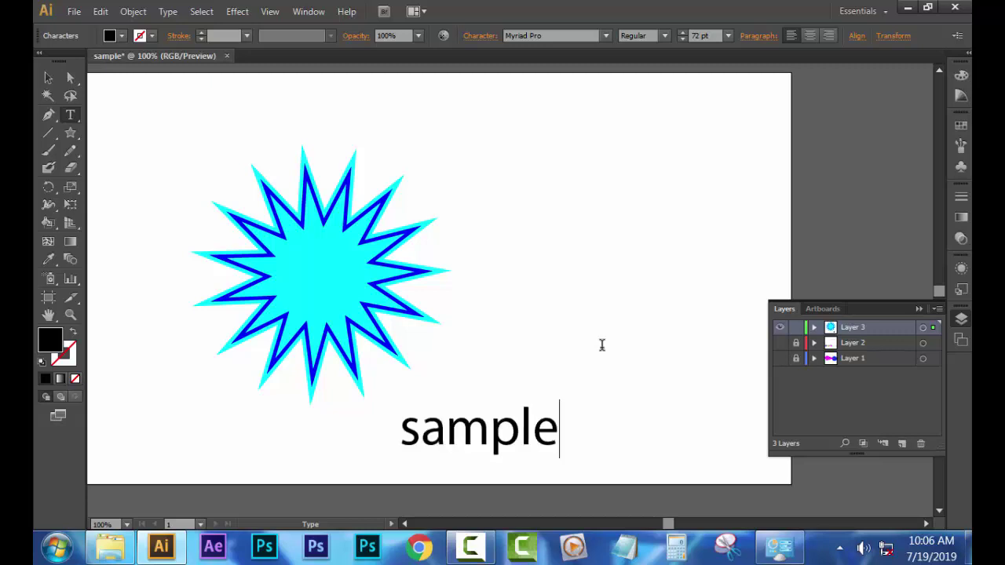
pyautogui.click(48, 78)
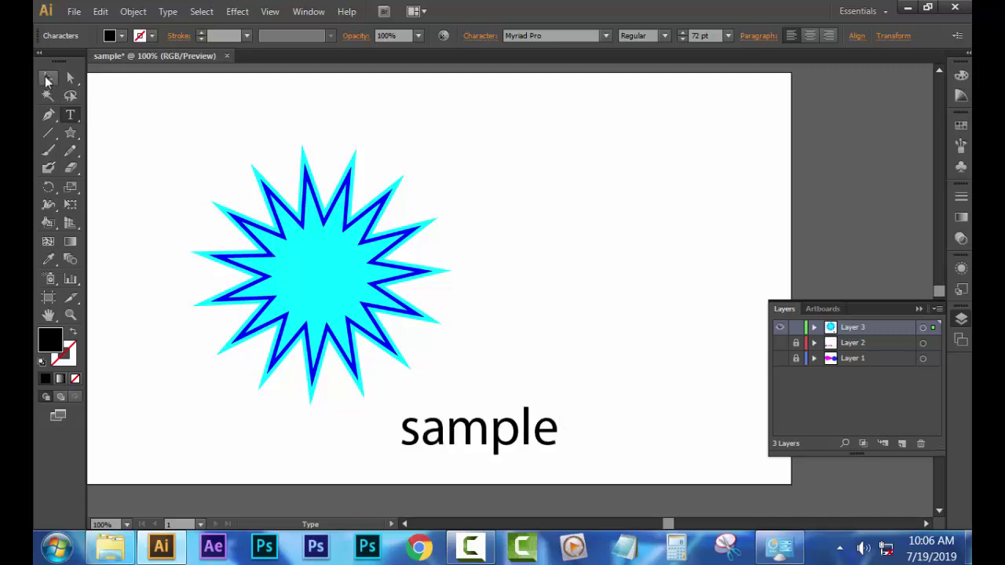
# Try several fonts, then set 'sample' to Bell Gothic Std Black.
pyautogui.click(607, 36)
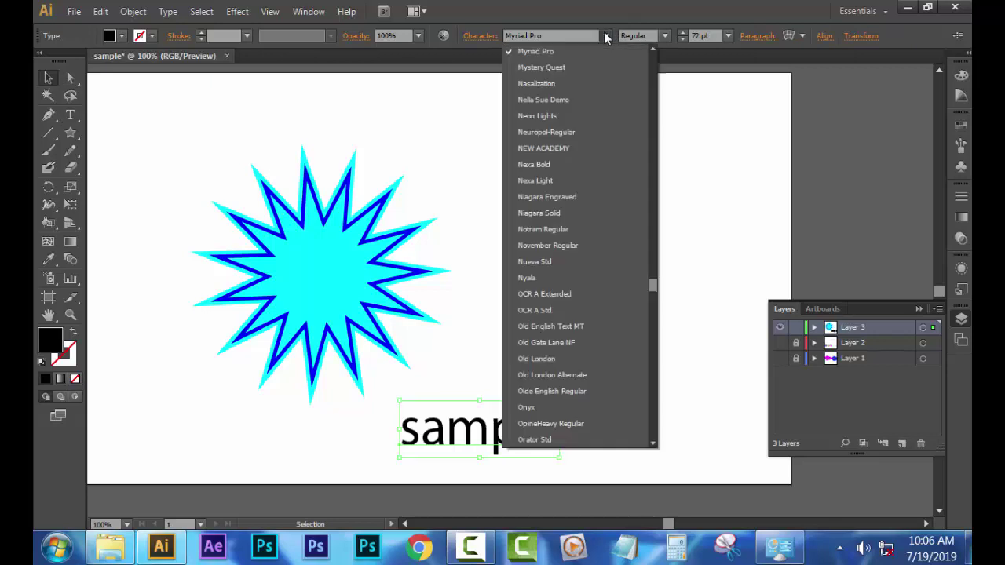
pyautogui.click(598, 245)
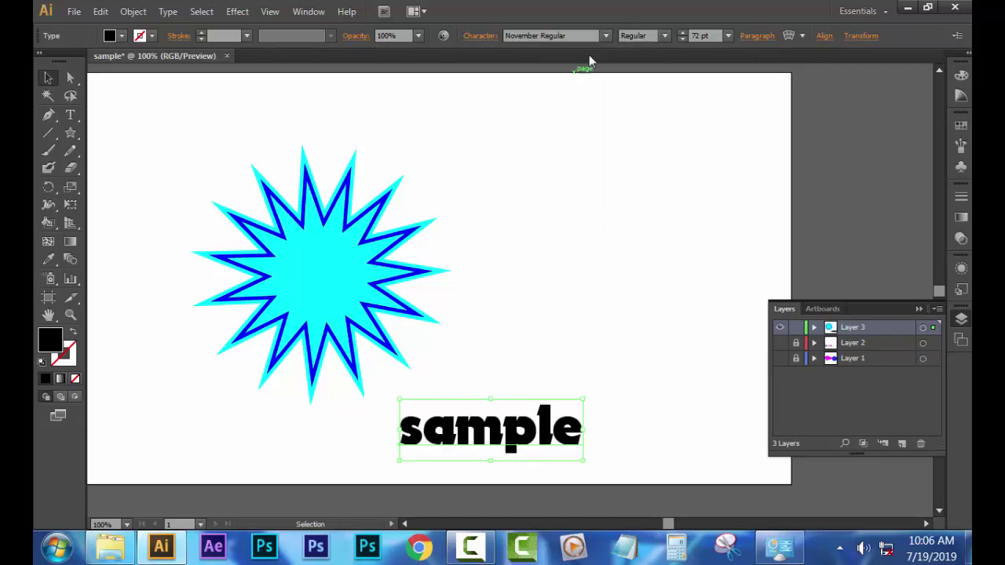
pyautogui.click(607, 36)
pyautogui.click(626, 343)
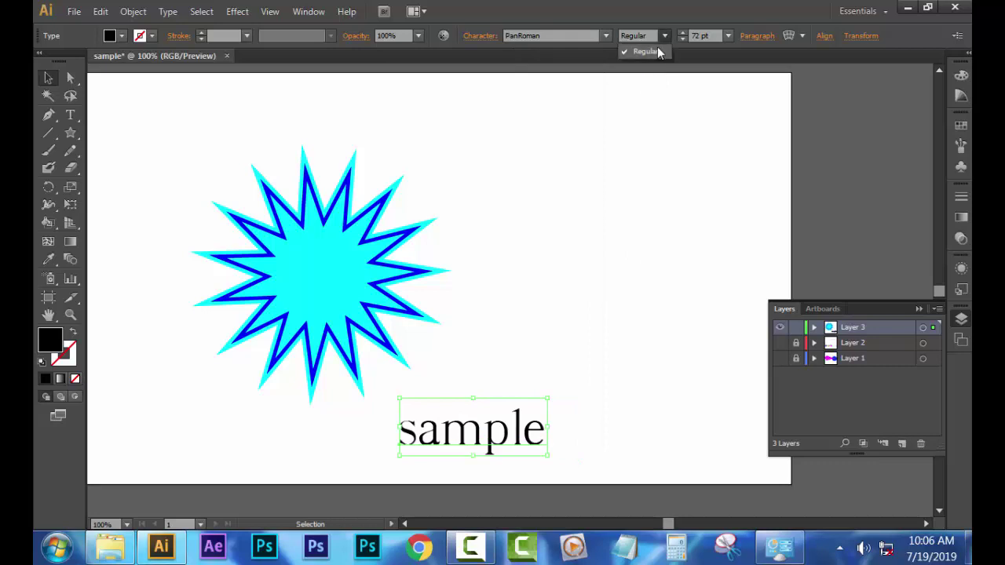
pyautogui.click(607, 36)
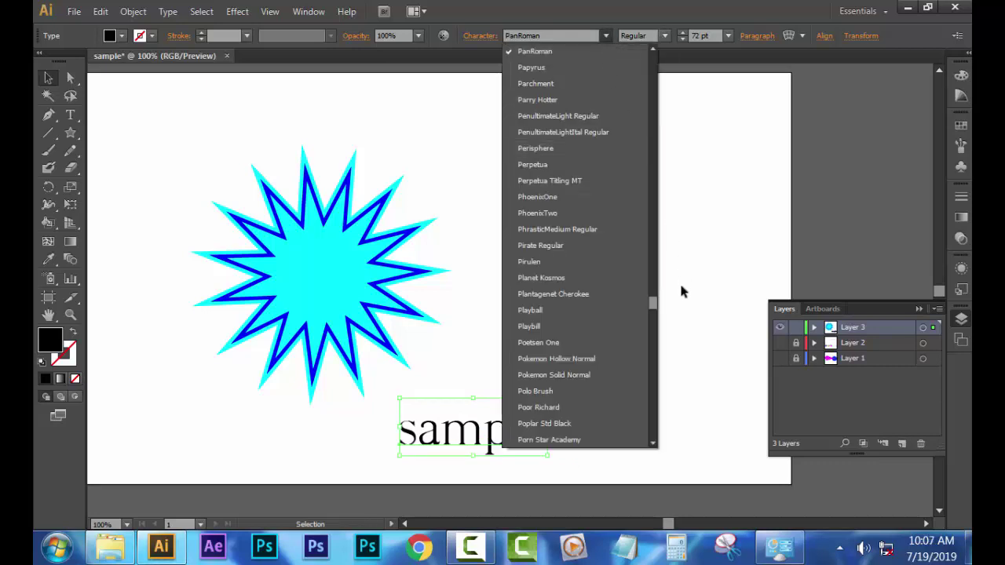
pyautogui.moveTo(658, 311); pyautogui.dragTo(646, 200)
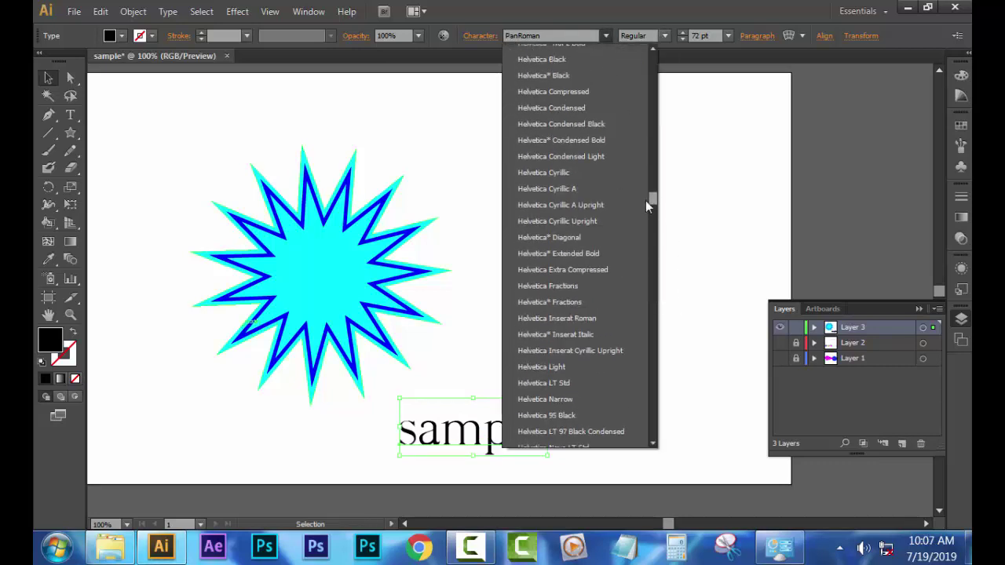
pyautogui.click(597, 205)
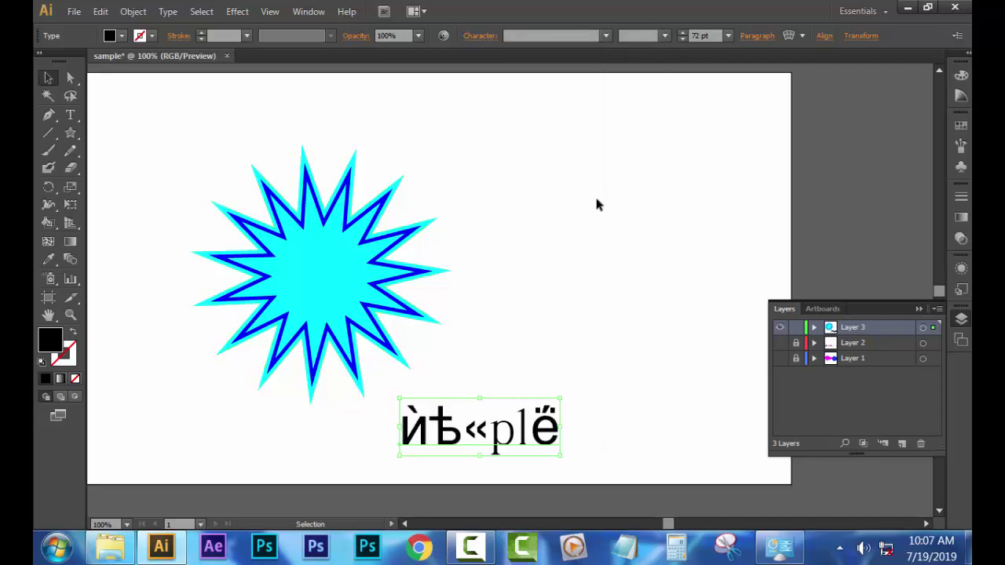
pyautogui.click(606, 36)
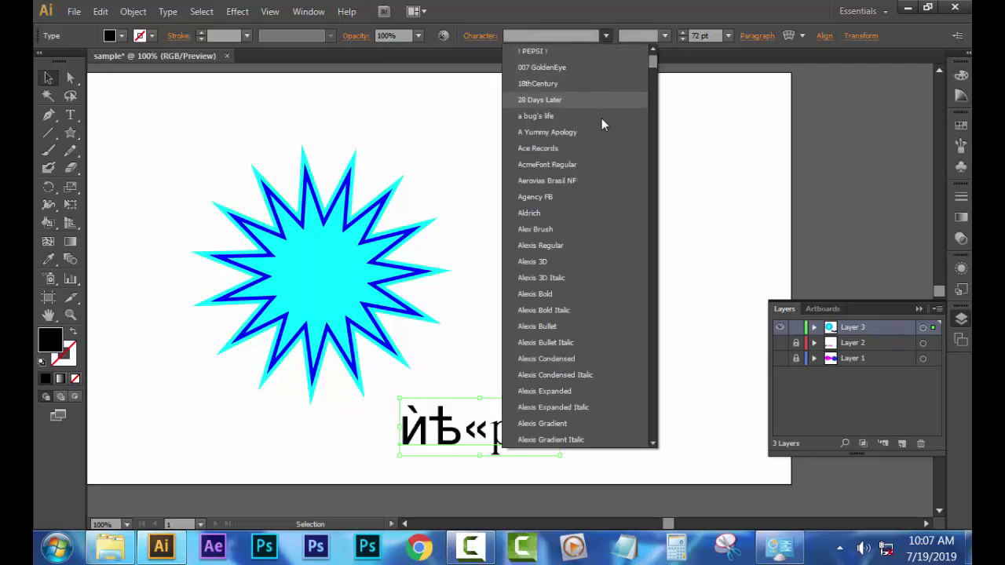
pyautogui.click(601, 229)
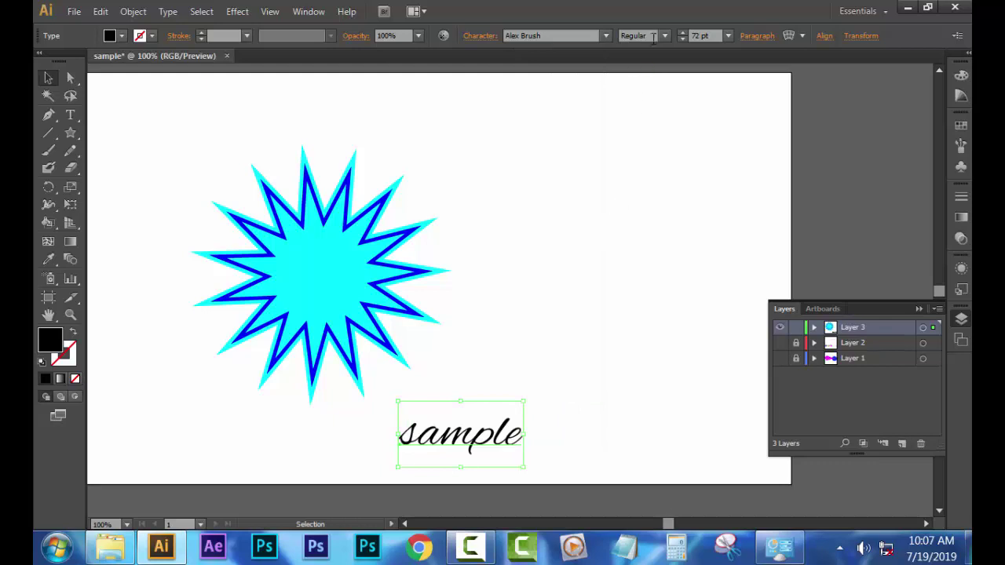
pyautogui.click(606, 36)
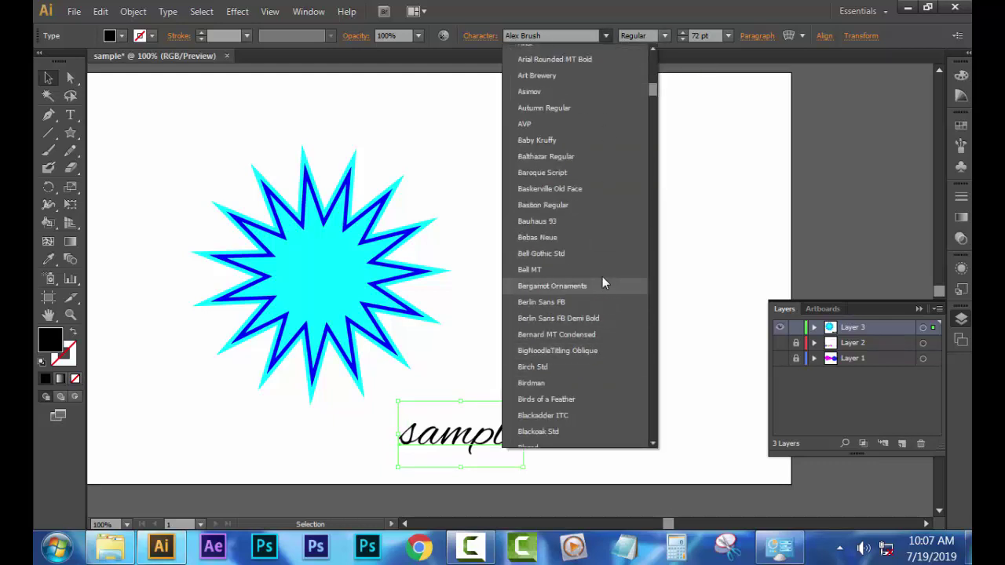
pyautogui.click(604, 253)
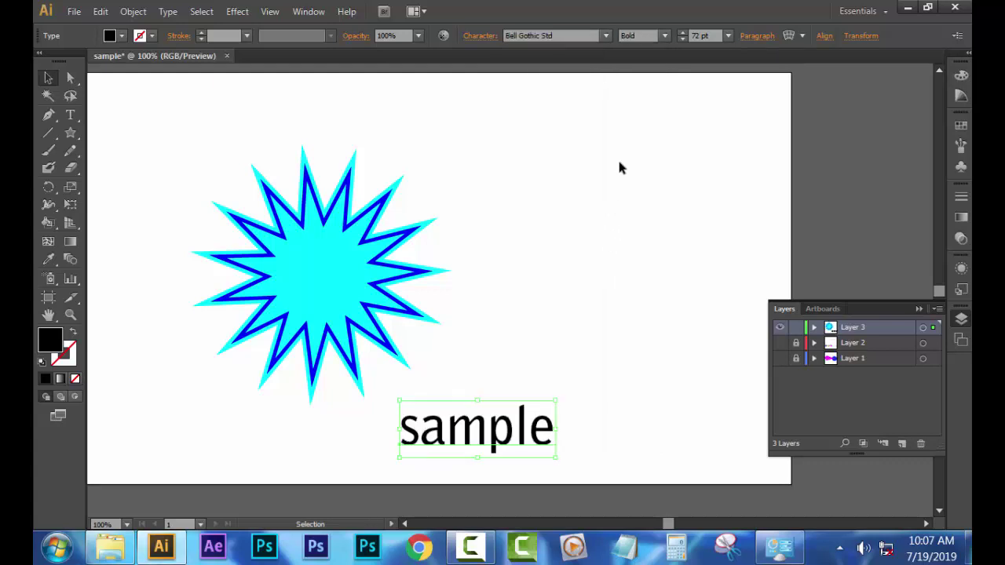
pyautogui.click(665, 35)
pyautogui.click(642, 67)
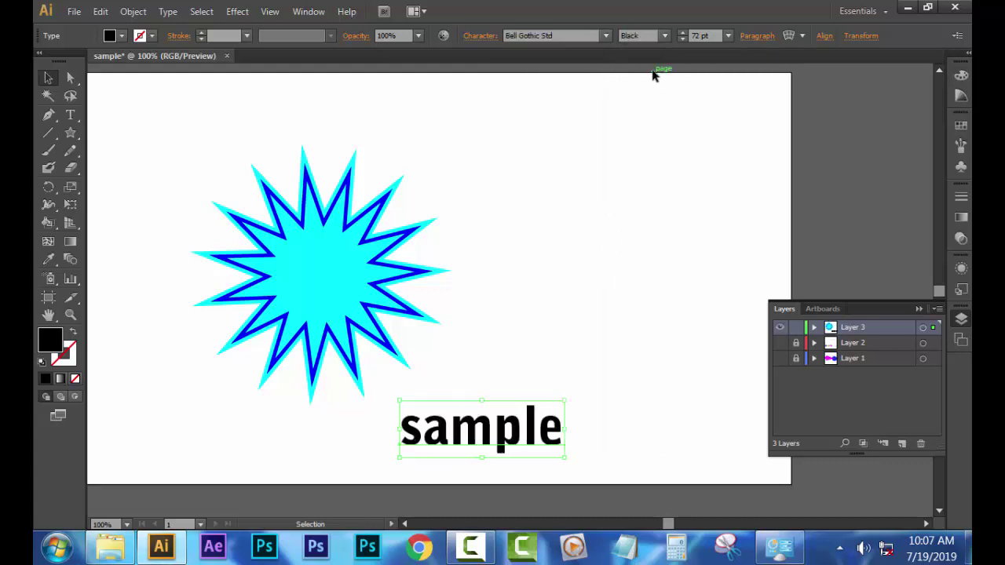
# Colour 'sample' cyan and place it below and right of the star.
pyautogui.moveTo(528, 429); pyautogui.dragTo(634, 311)
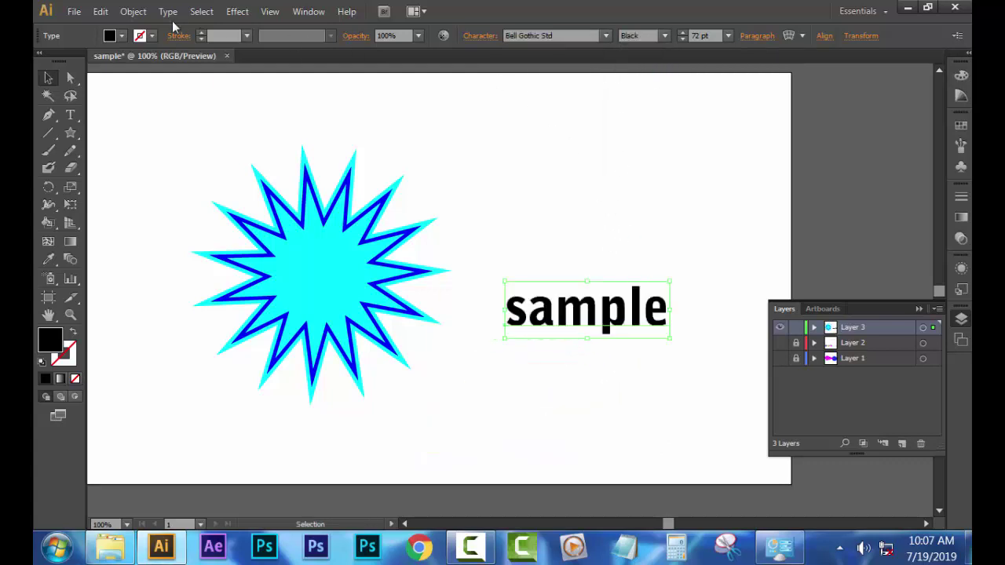
pyautogui.click(121, 35)
pyautogui.click(115, 60)
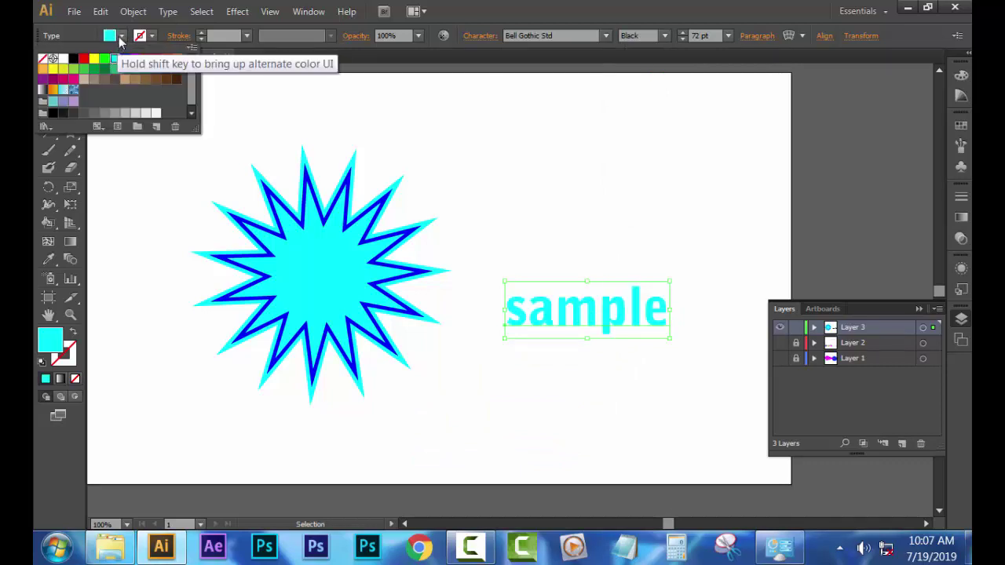
pyautogui.click(573, 263)
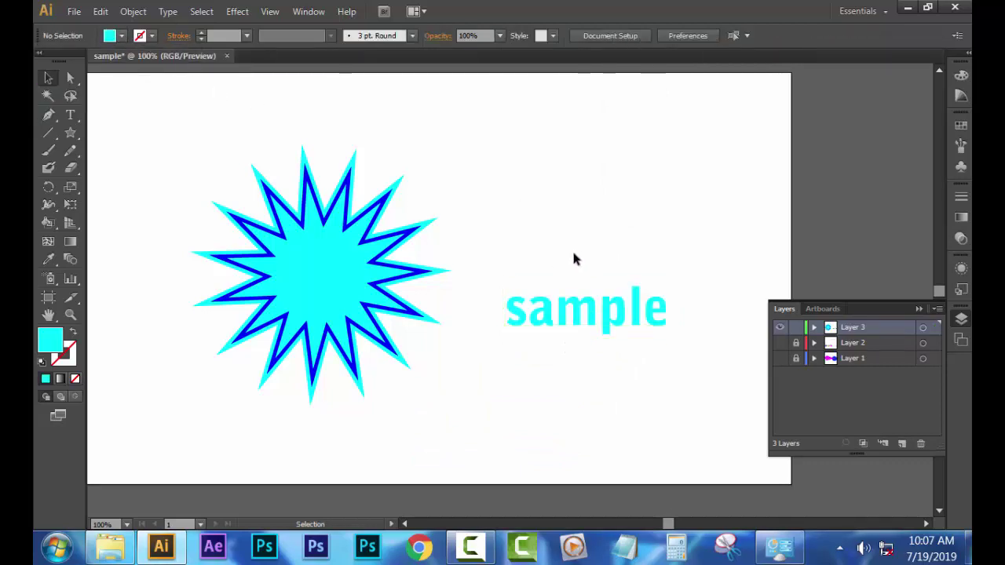
pyautogui.moveTo(610, 325); pyautogui.dragTo(550, 425)
pyautogui.click(572, 356)
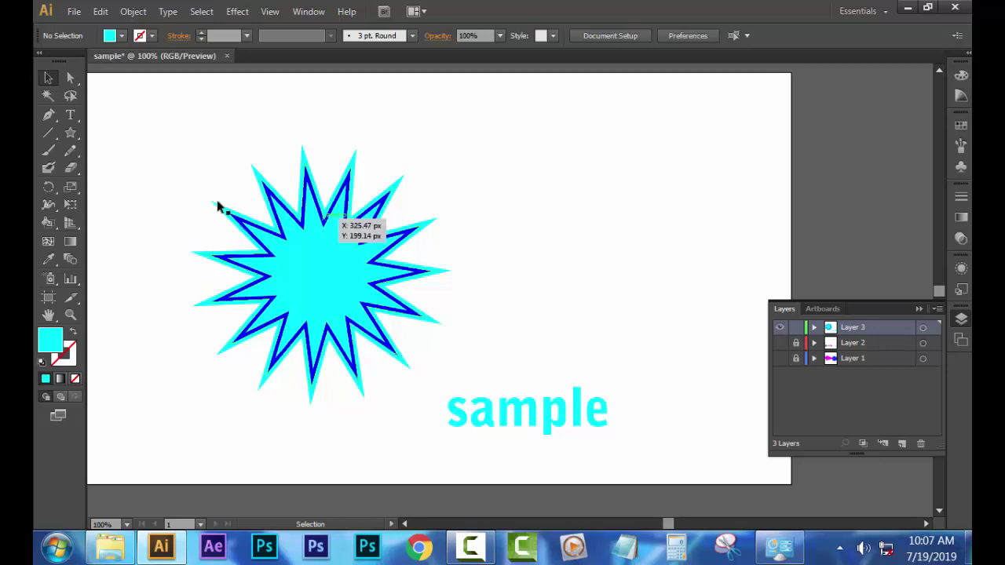
# Draw a lens flare with the Flare Tool and move it to the artboard's upper right.
pyautogui.click(70, 132)
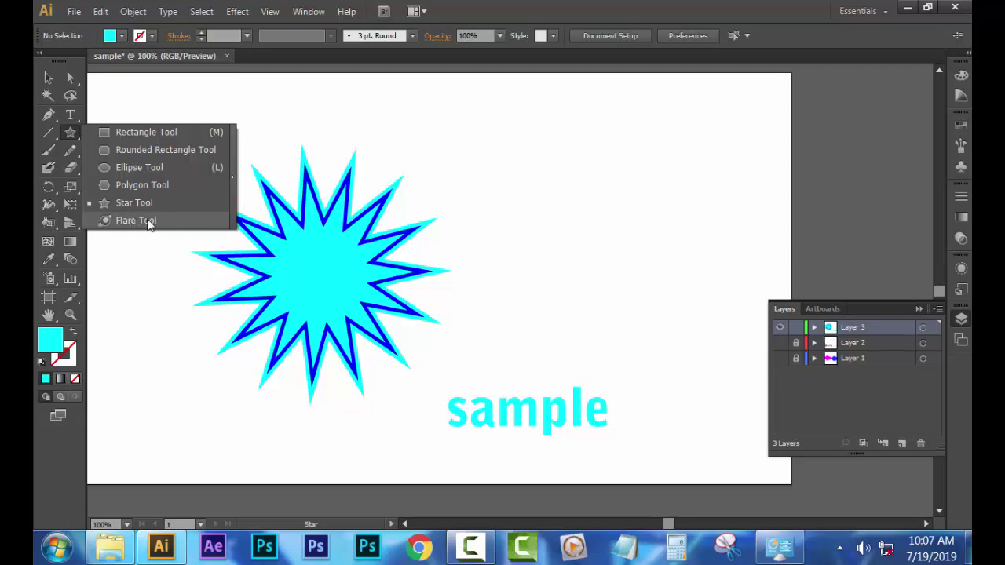
pyautogui.click(145, 223)
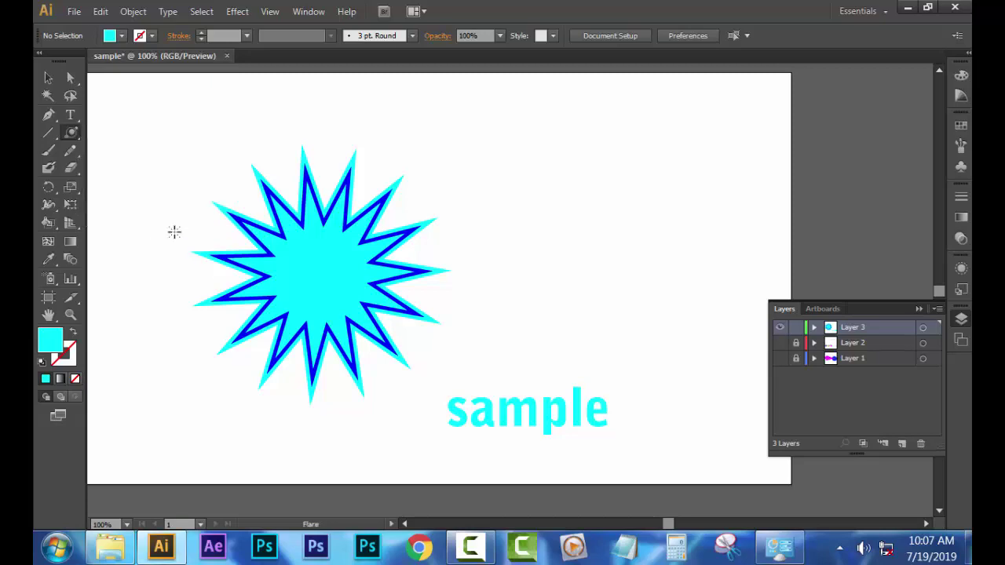
pyautogui.moveTo(534, 185); pyautogui.dragTo(595, 200)
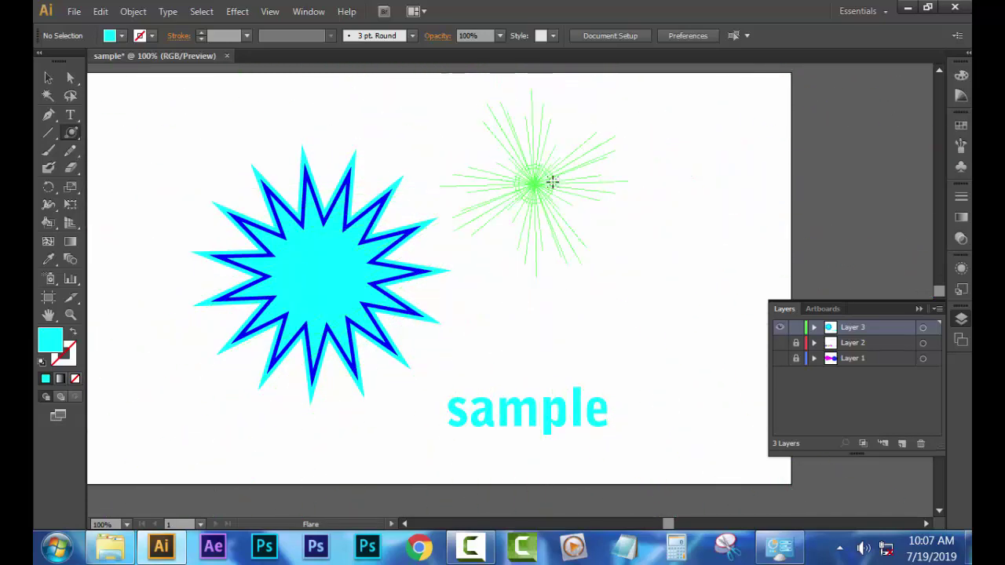
pyautogui.click(47, 77)
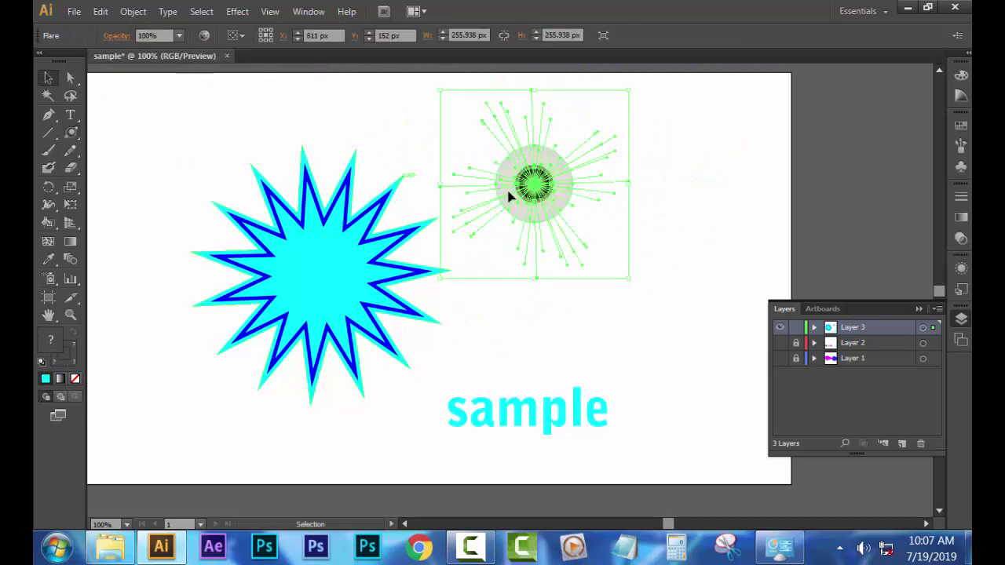
pyautogui.moveTo(533, 194); pyautogui.dragTo(659, 212)
pyautogui.click(502, 332)
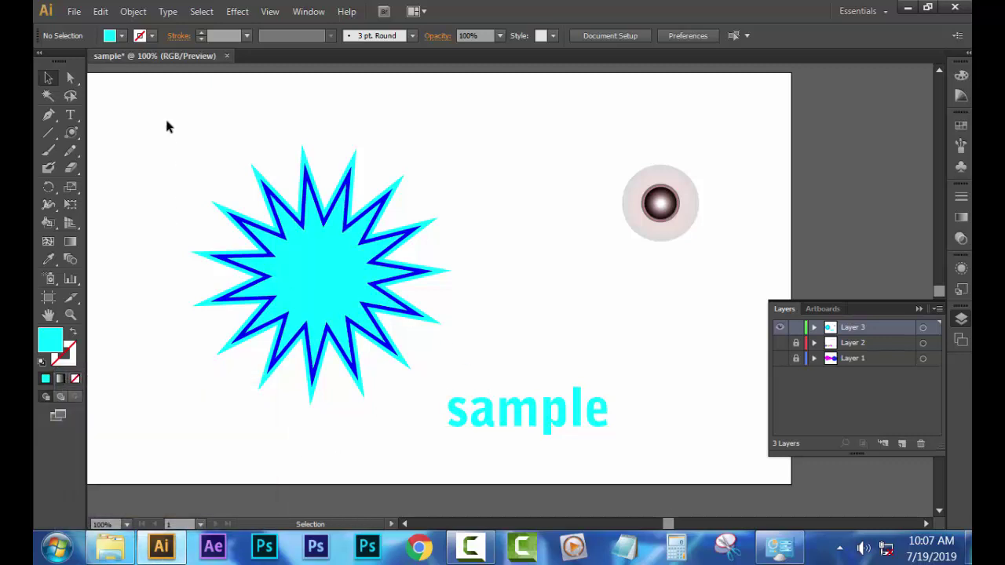
# Save the artwork as sample2.ai, keeping Illustrator CS6 as the version.
pyautogui.click(74, 11)
pyautogui.click(137, 146)
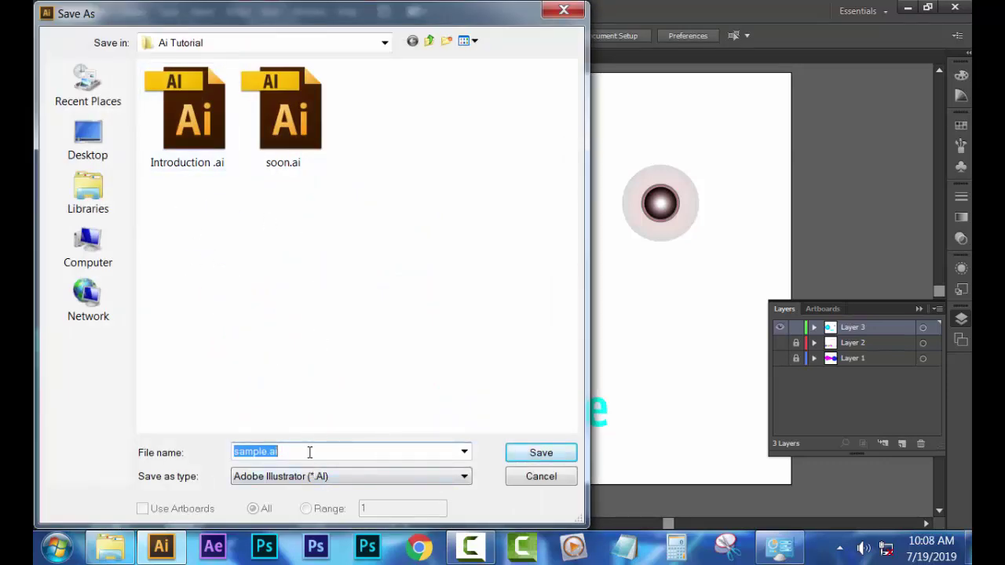
pyautogui.click(309, 454)
pyautogui.write('2')
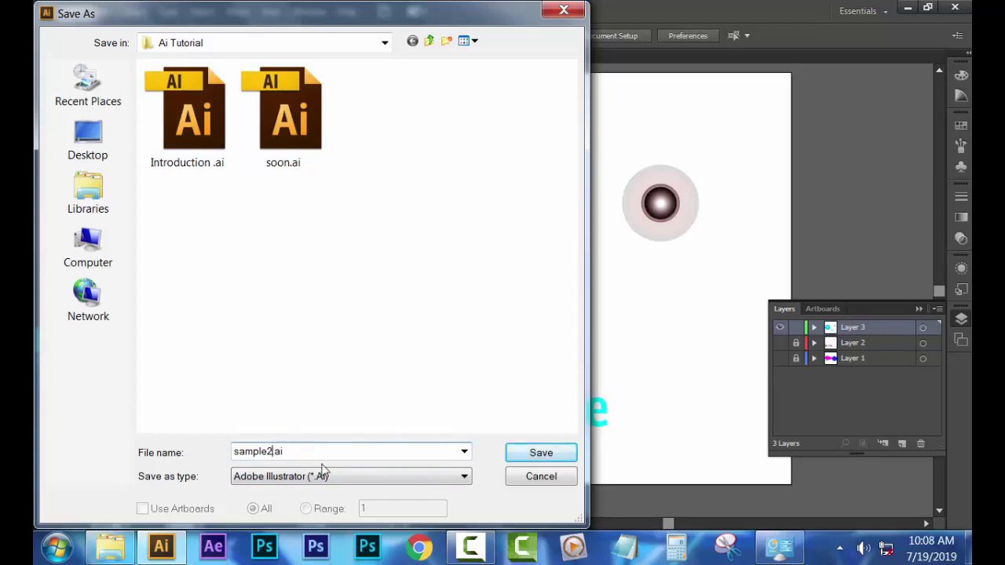
pyautogui.click(520, 455)
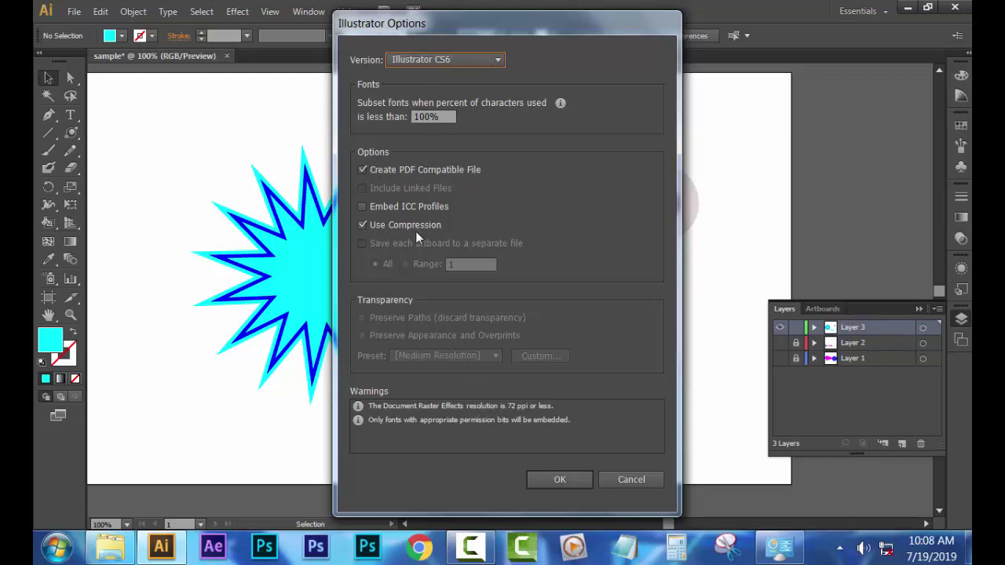
pyautogui.click(556, 480)
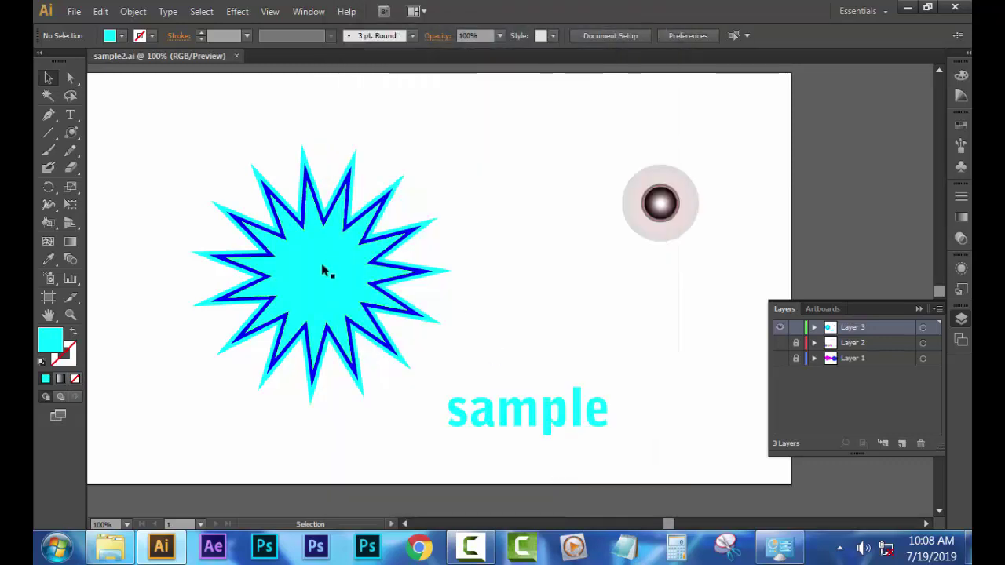
pyautogui.click(480, 554)
# Add a new top Layer 4 and delete Layer 3 with its star, text and flare.
pyautogui.click(471, 549)
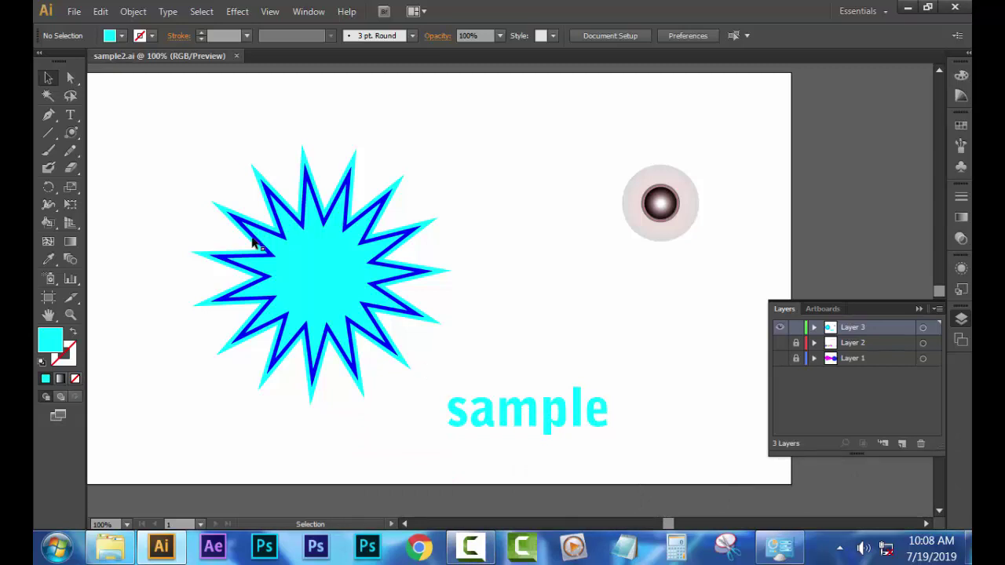
pyautogui.keyDown('ctrl'); pyautogui.click(781, 328); pyautogui.keyUp('ctrl')
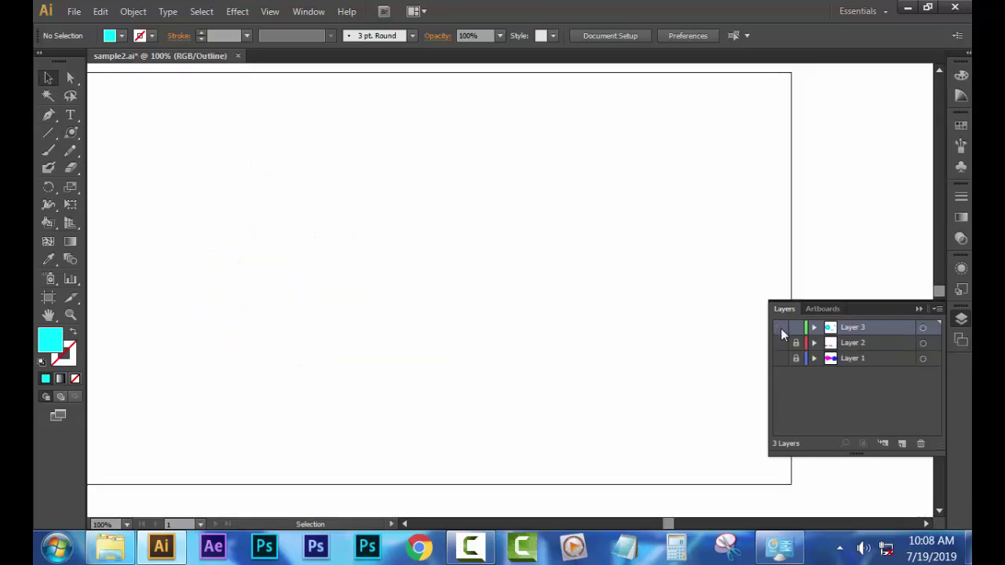
pyautogui.click(903, 444)
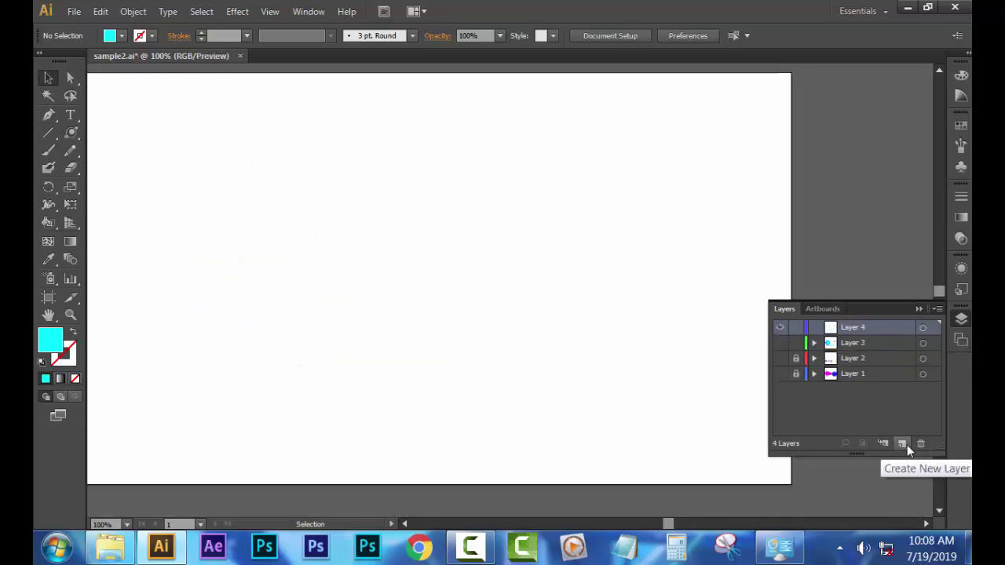
pyautogui.click(780, 343)
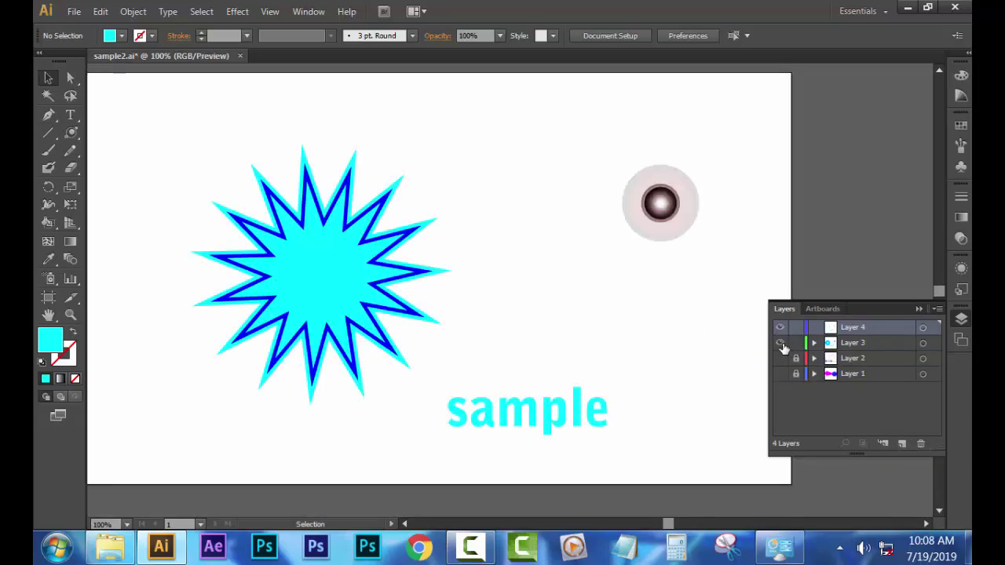
pyautogui.click(855, 347)
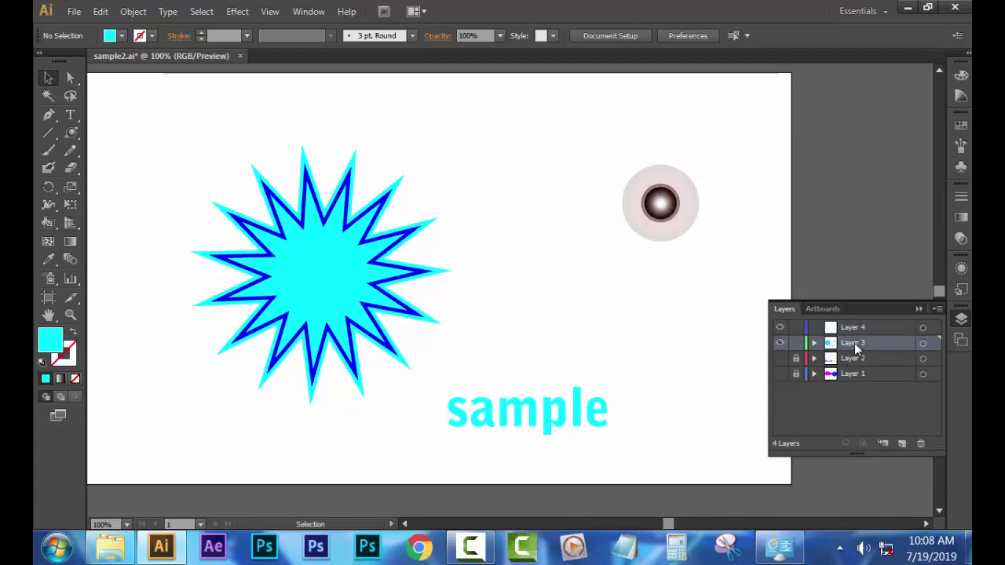
pyautogui.click(921, 444)
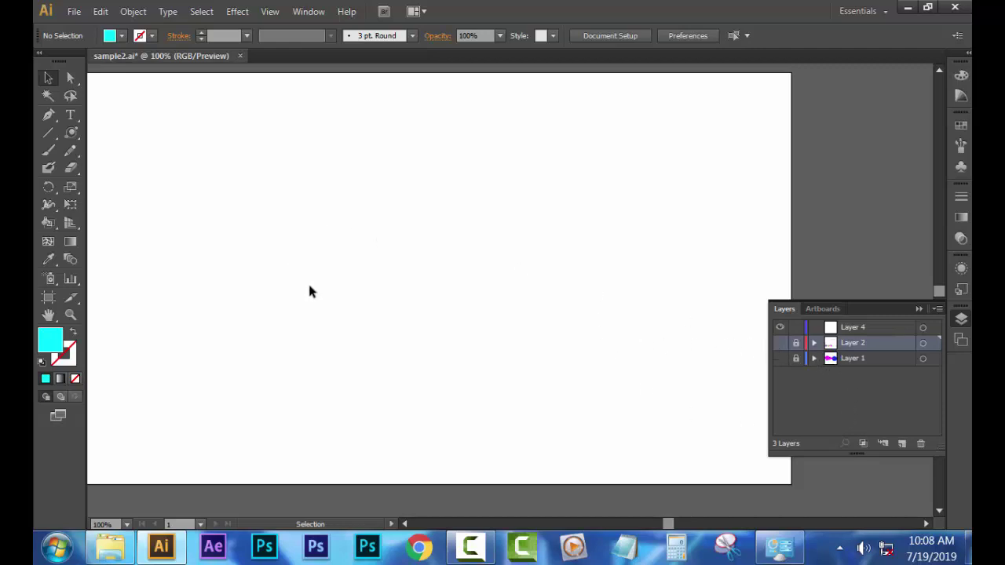
pyautogui.click(48, 116)
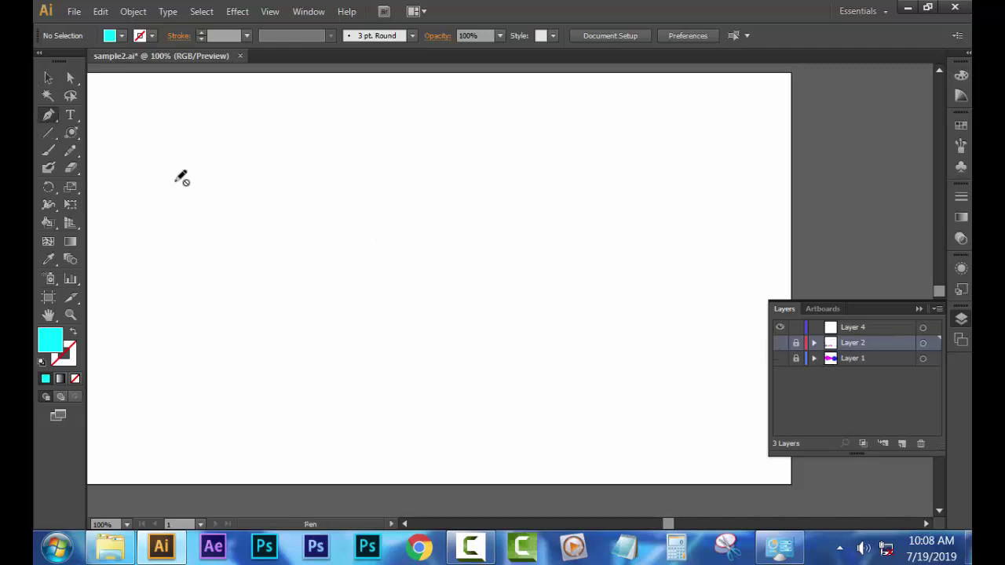
pyautogui.click(855, 330)
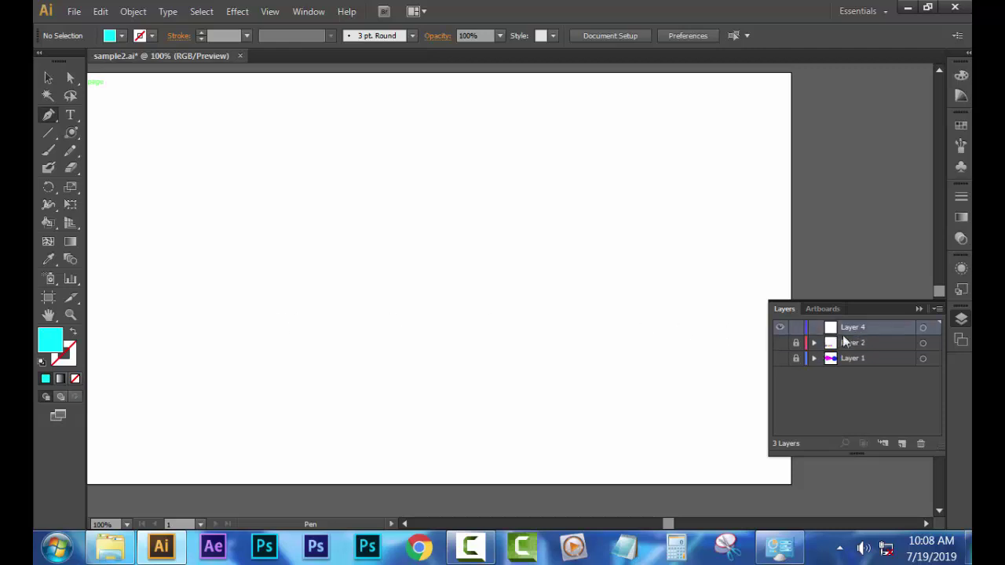
pyautogui.click(249, 164)
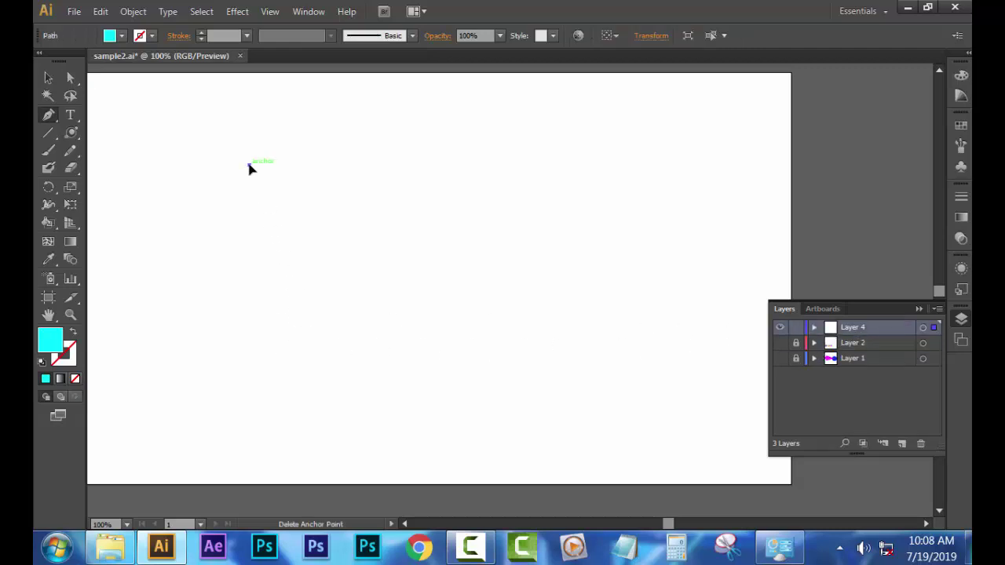
pyautogui.click(249, 394)
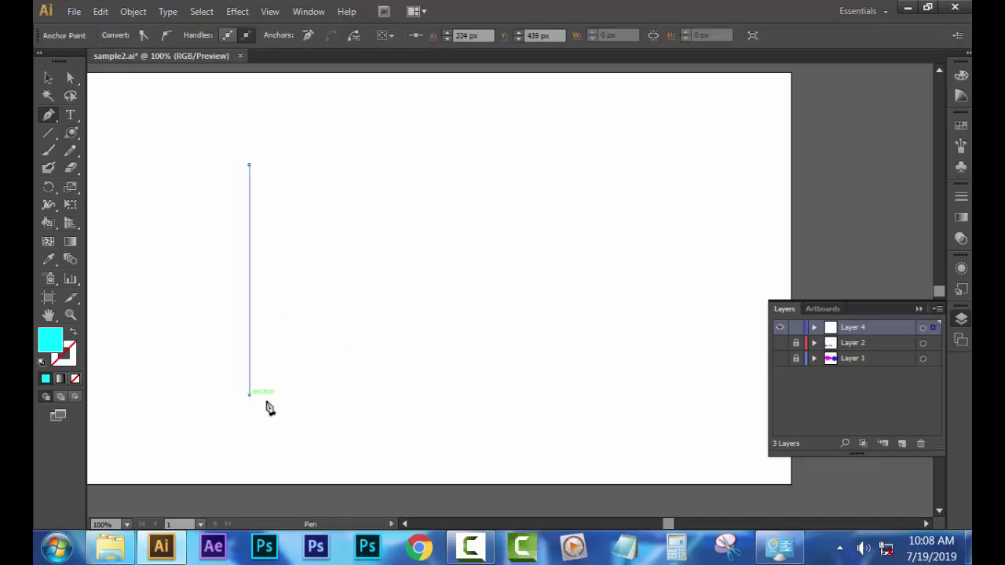
pyautogui.click(541, 403)
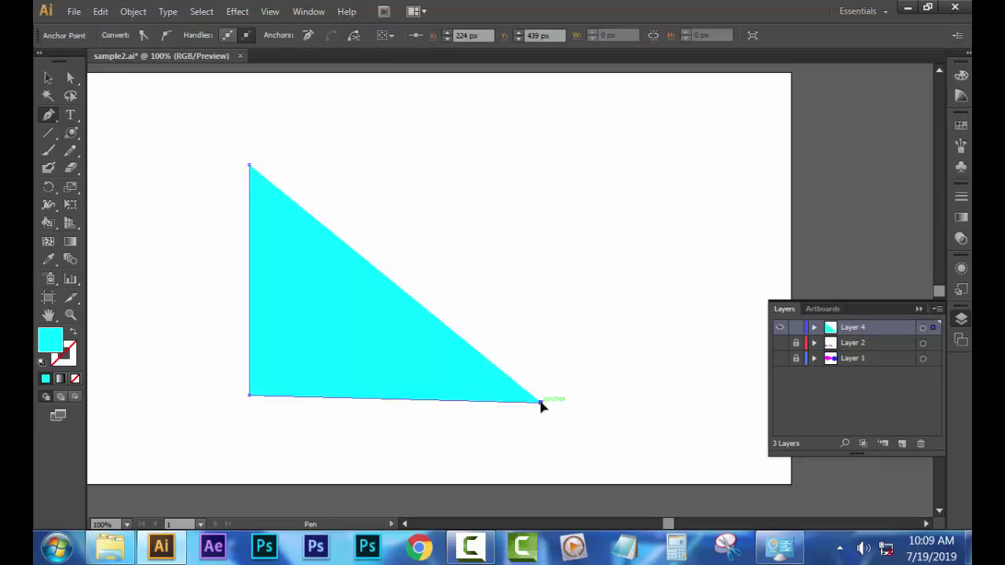
pyautogui.click(604, 257)
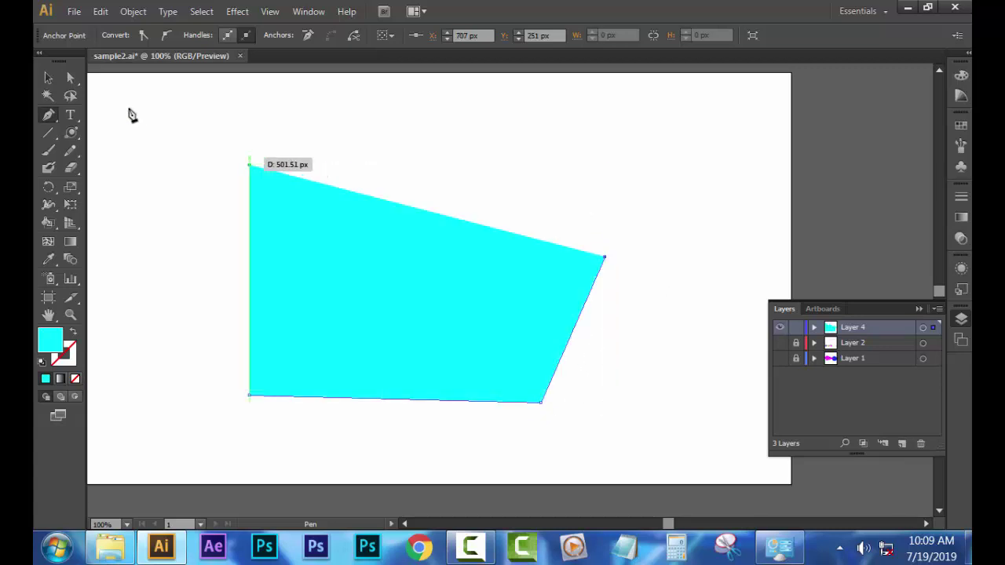
pyautogui.click(53, 83)
pyautogui.moveTo(417, 318); pyautogui.dragTo(343, 353)
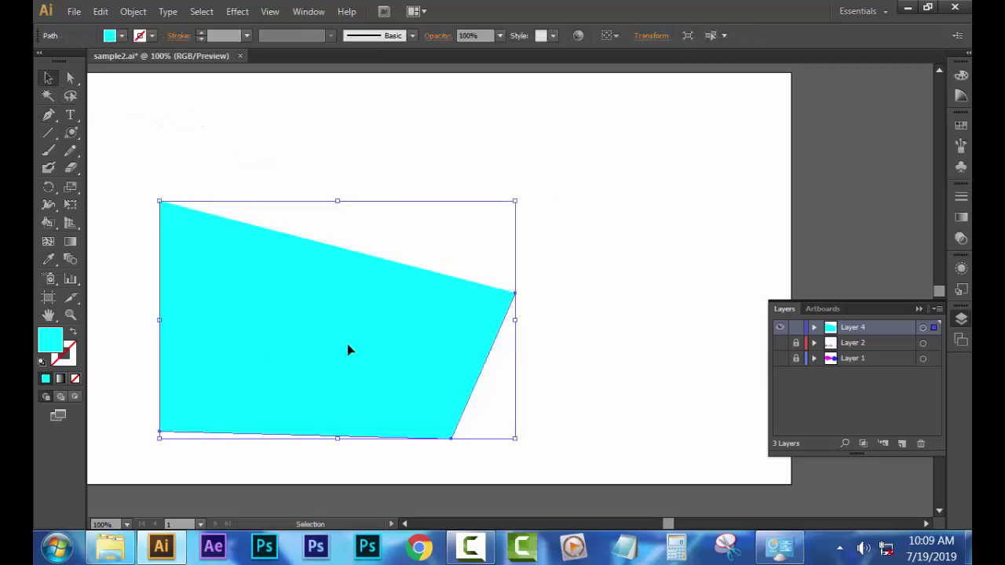
pyautogui.press('Delete')
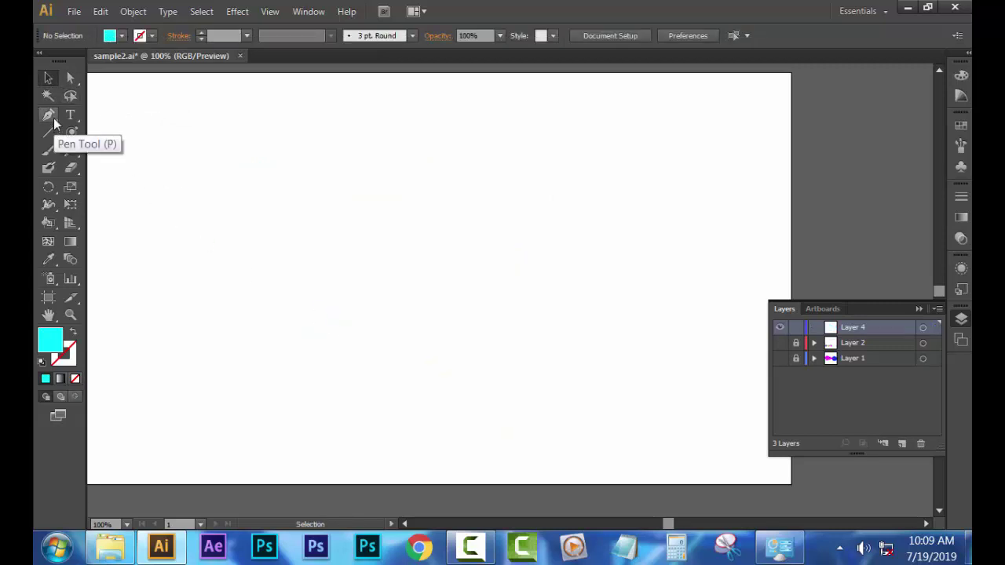
# Set the Pen tool to no fill with a black stroke and place a first anchor.
pyautogui.click(49, 116)
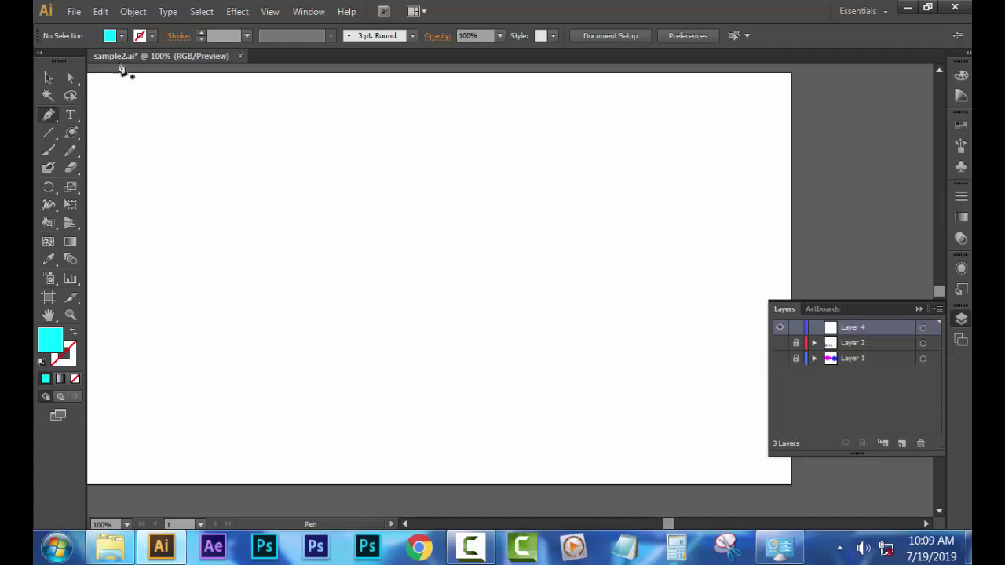
pyautogui.click(122, 36)
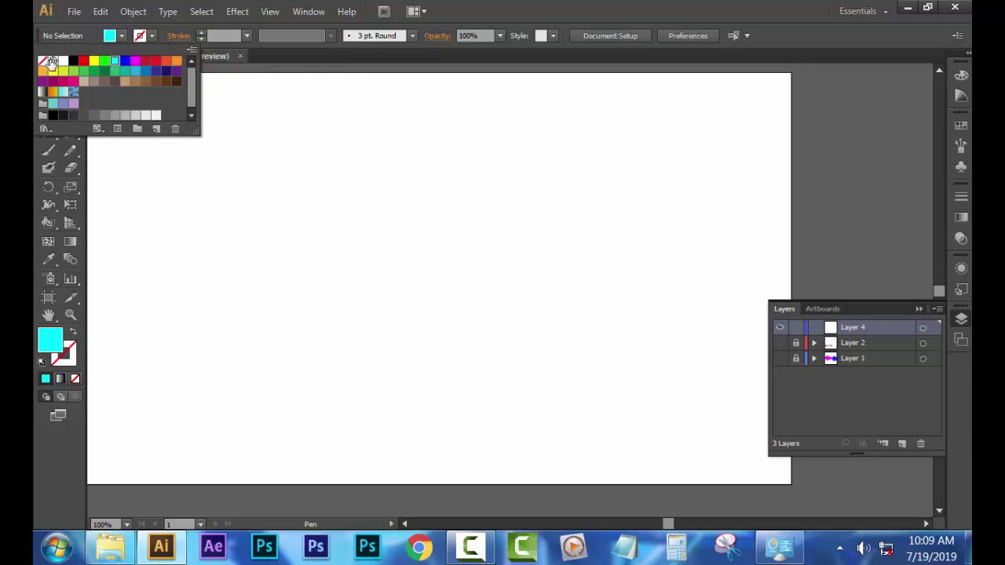
pyautogui.click(45, 65)
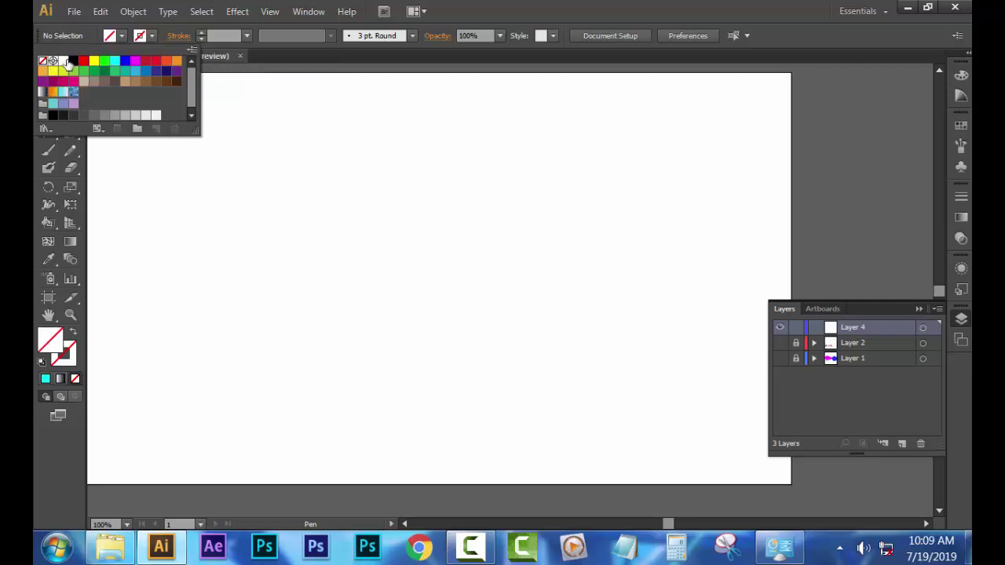
pyautogui.click(152, 37)
pyautogui.click(73, 61)
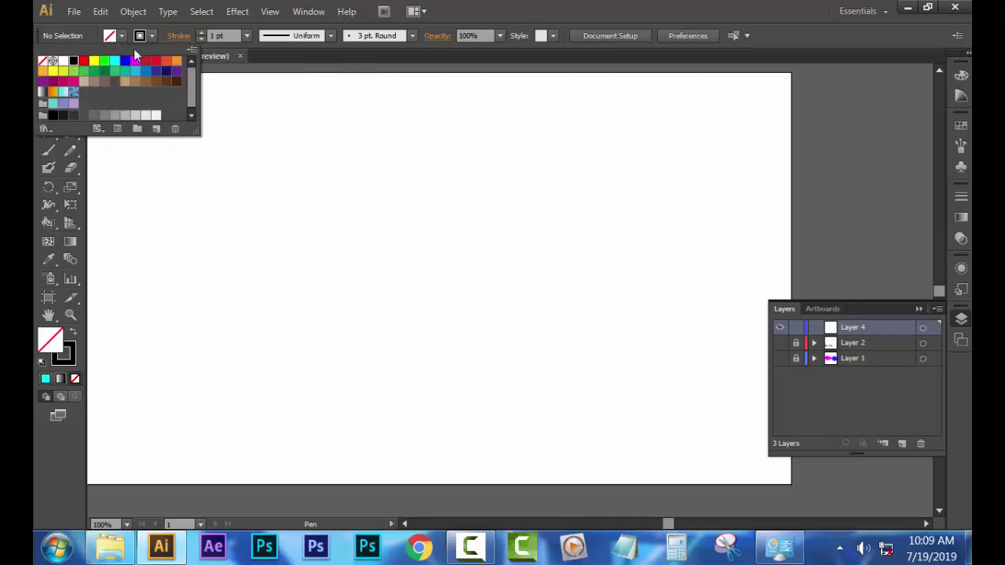
pyautogui.click(261, 172)
# Draw a closed zigzag outline with a curved bottom edge and a notched top.
pyautogui.click(284, 388)
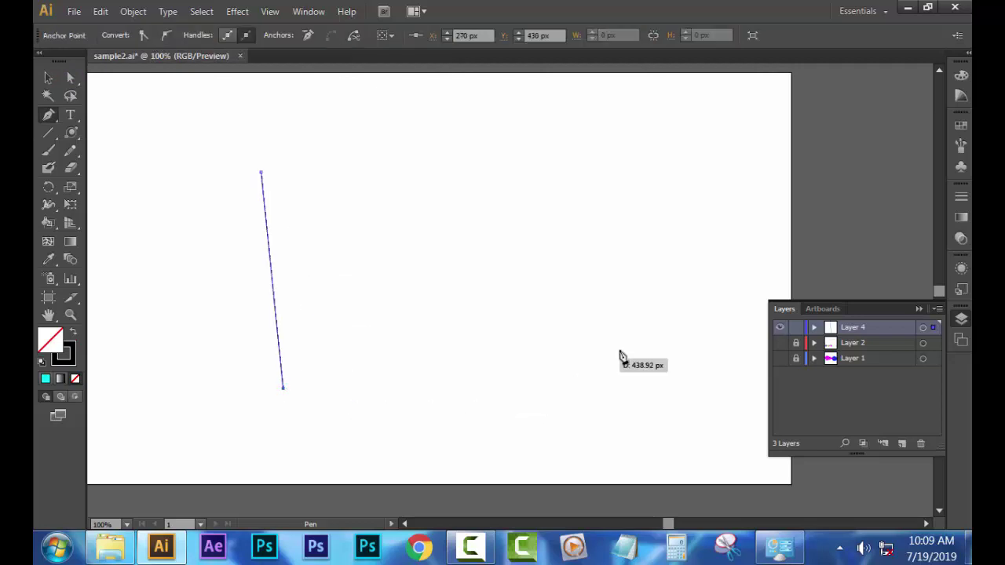
pyautogui.moveTo(632, 314)
pyautogui.mouseDown()
pyautogui.moveTo(649, 265)
pyautogui.moveTo(600, 253)
pyautogui.moveTo(673, 218)
pyautogui.moveTo(727, 254)
pyautogui.moveTo(667, 155)
pyautogui.moveTo(699, 183)
pyautogui.mouseUp()
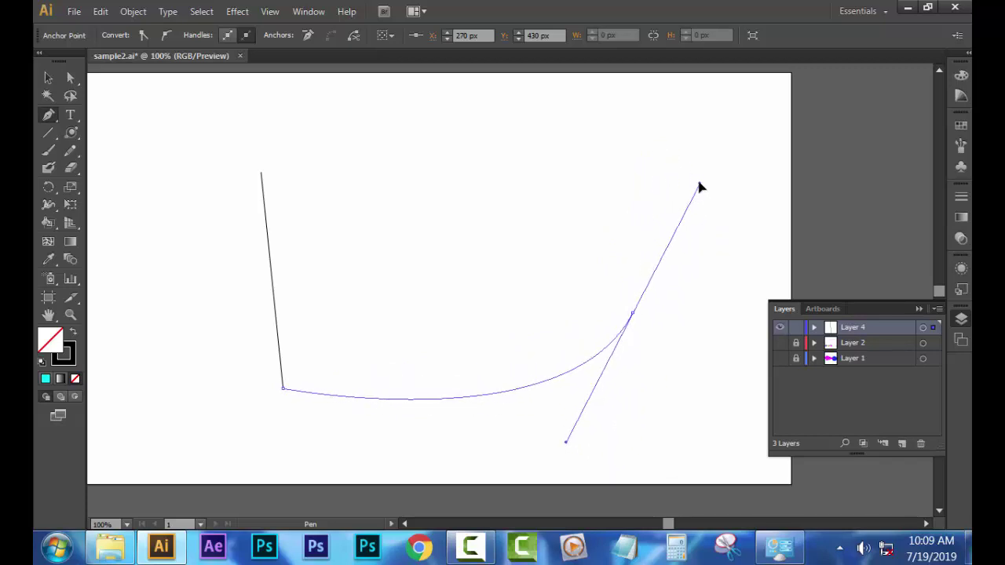
pyautogui.click(634, 315)
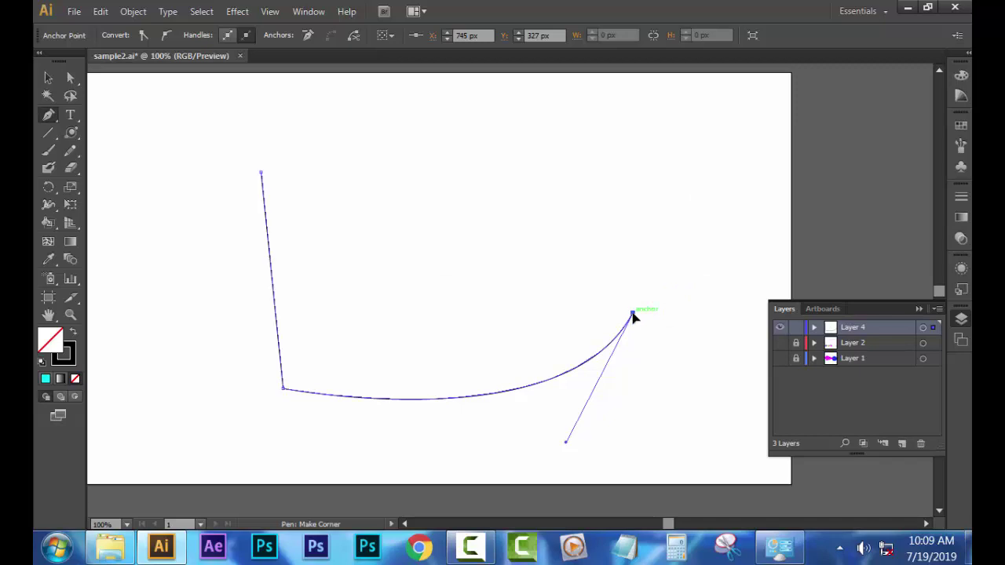
pyautogui.click(569, 162)
pyautogui.click(480, 331)
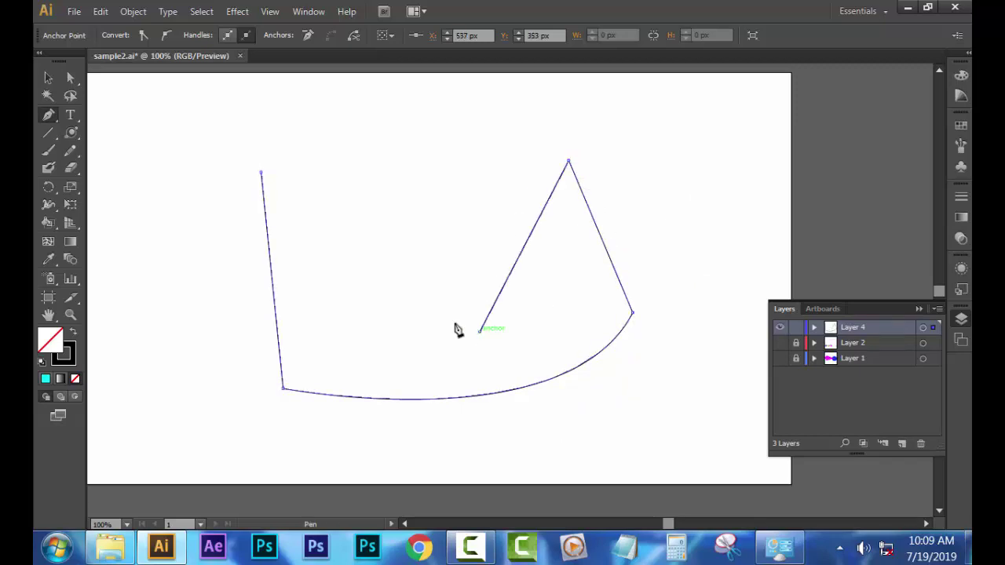
pyautogui.click(390, 296)
pyautogui.click(496, 170)
pyautogui.click(413, 134)
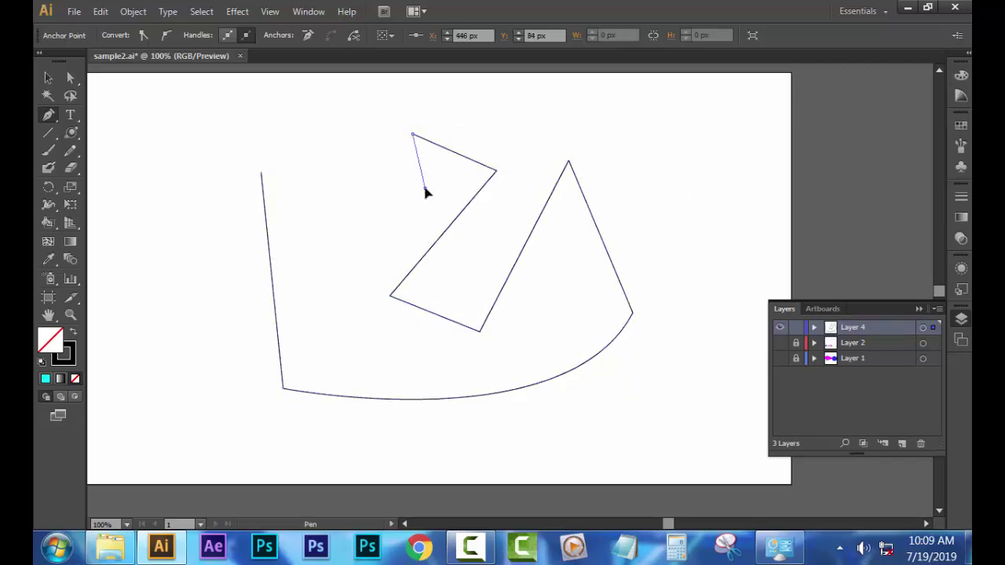
pyautogui.click(359, 227)
pyautogui.click(351, 165)
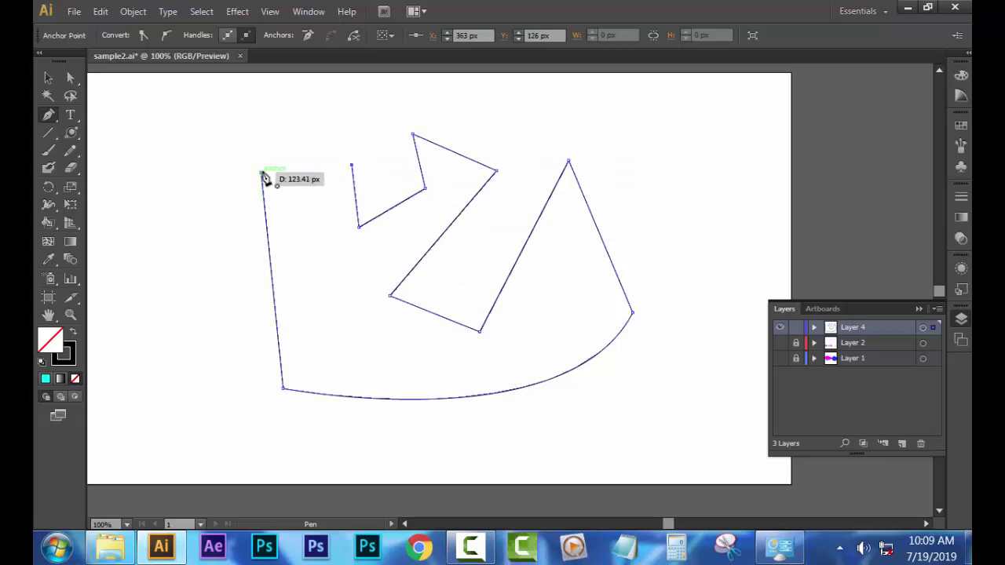
pyautogui.click(262, 172)
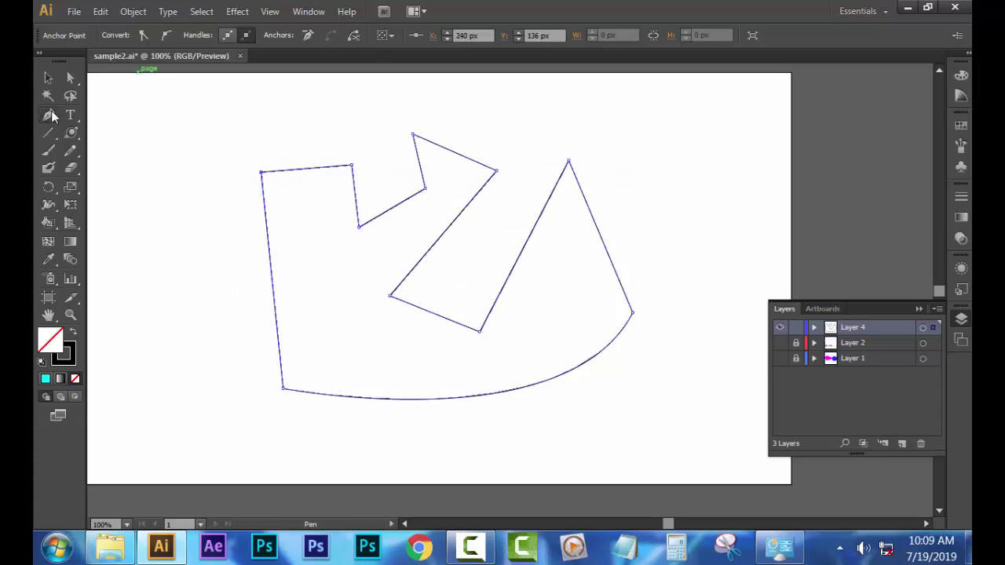
# Select the new outline shape with the Selection tool.
pyautogui.click(48, 78)
pyautogui.moveTo(425, 331); pyautogui.dragTo(354, 339)
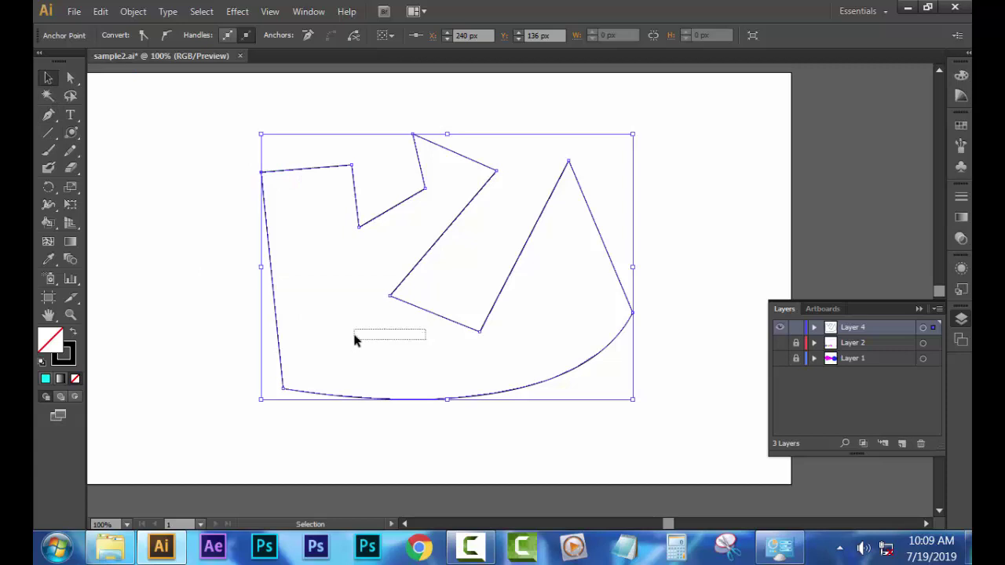
pyautogui.click(404, 276)
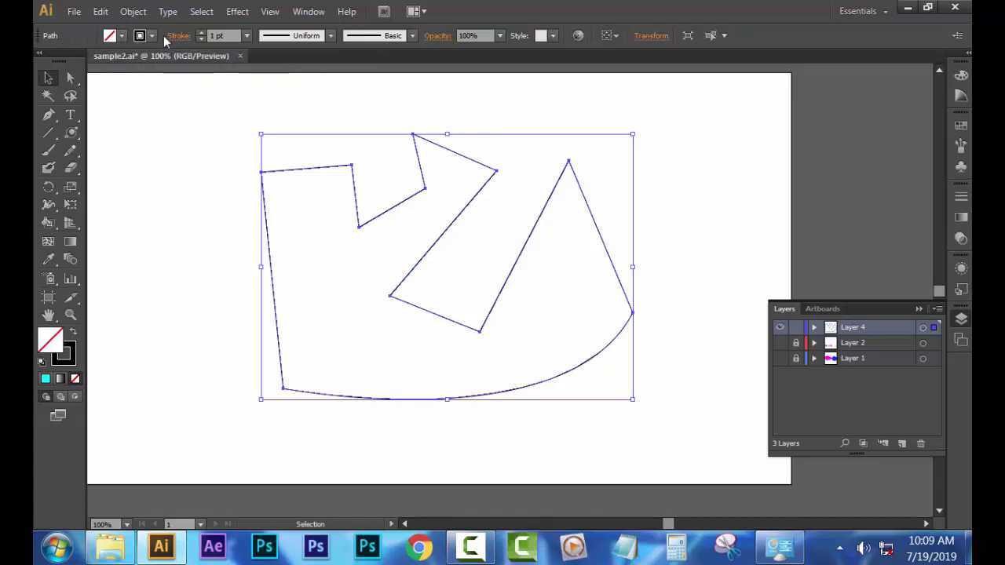
# Fill the zigzag shape bright green and shift it left and slightly down.
pyautogui.click(117, 36)
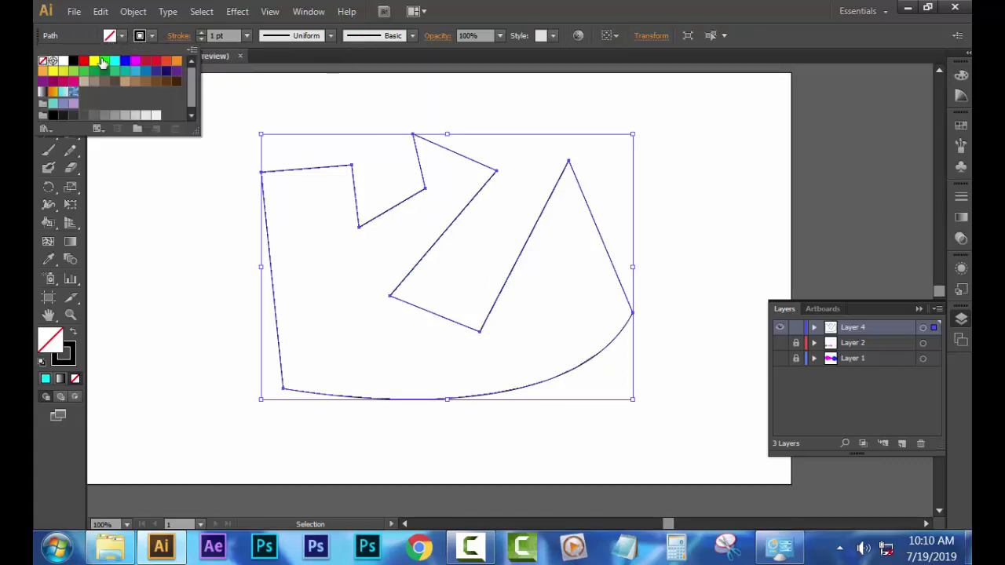
pyautogui.click(104, 61)
pyautogui.click(120, 42)
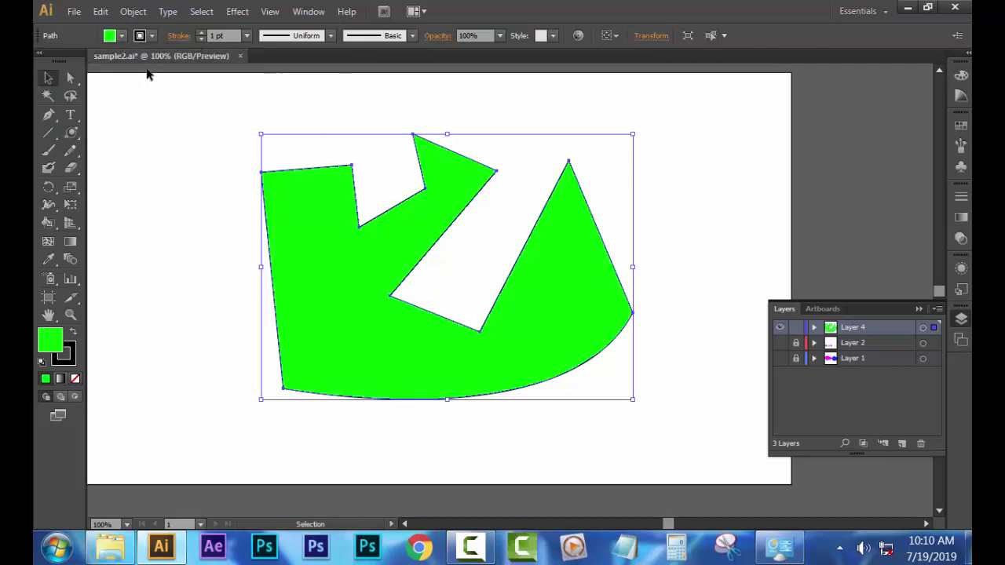
pyautogui.click(175, 121)
pyautogui.moveTo(364, 353); pyautogui.dragTo(291, 357)
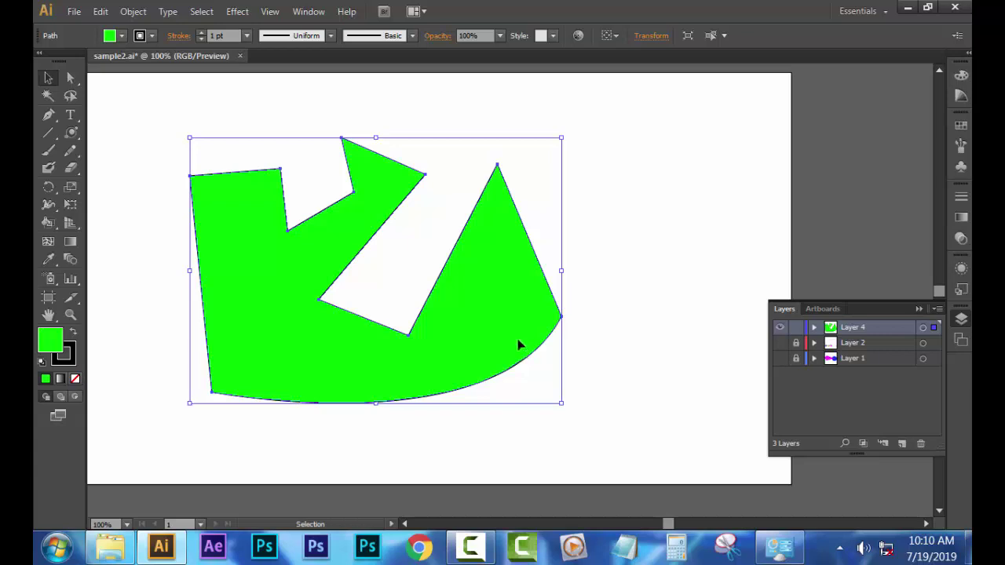
pyautogui.moveTo(519, 346); pyautogui.dragTo(486, 362)
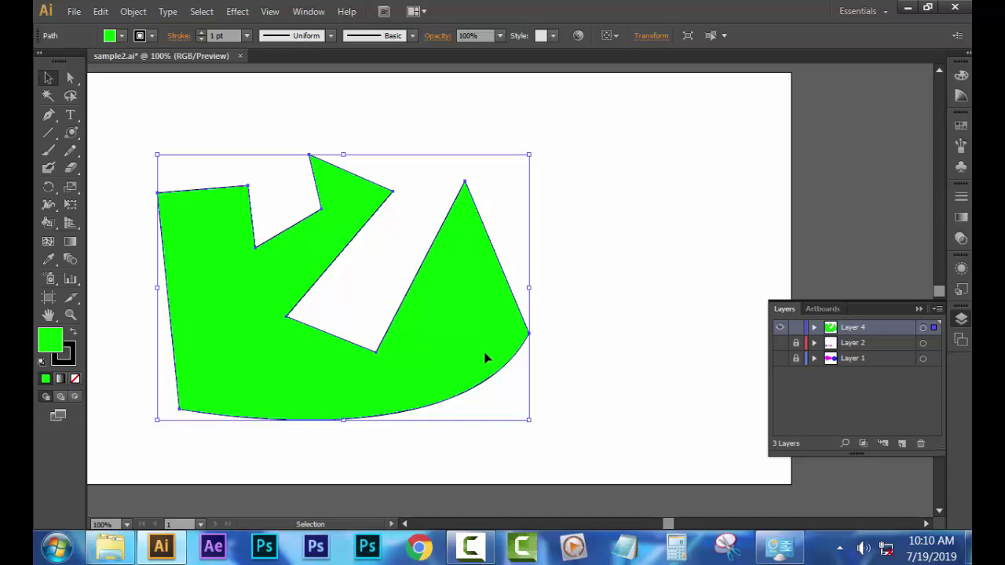
# Delete the green shape and draw a three-anchor triangle with the Pen tool.
pyautogui.press('Delete')
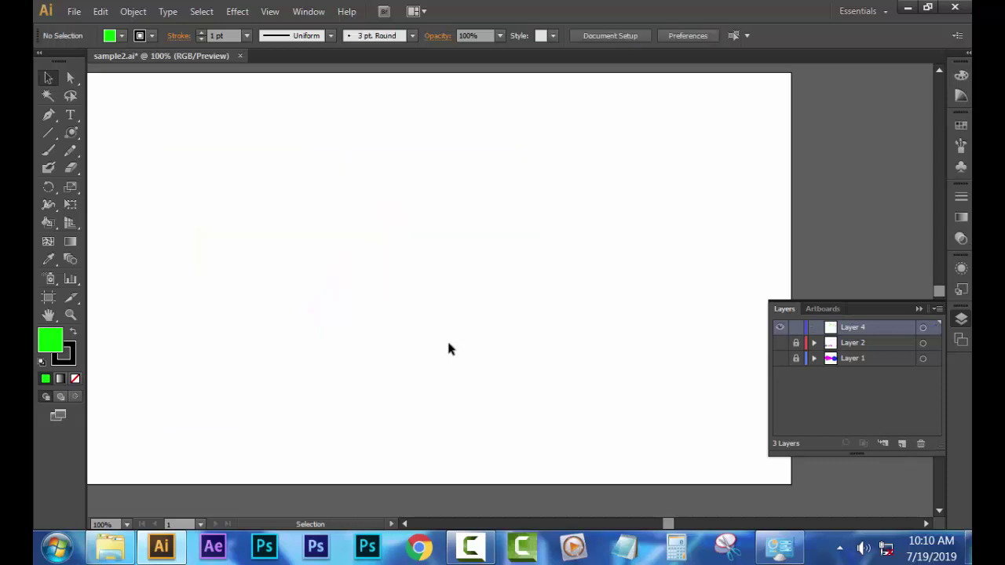
pyautogui.click(48, 115)
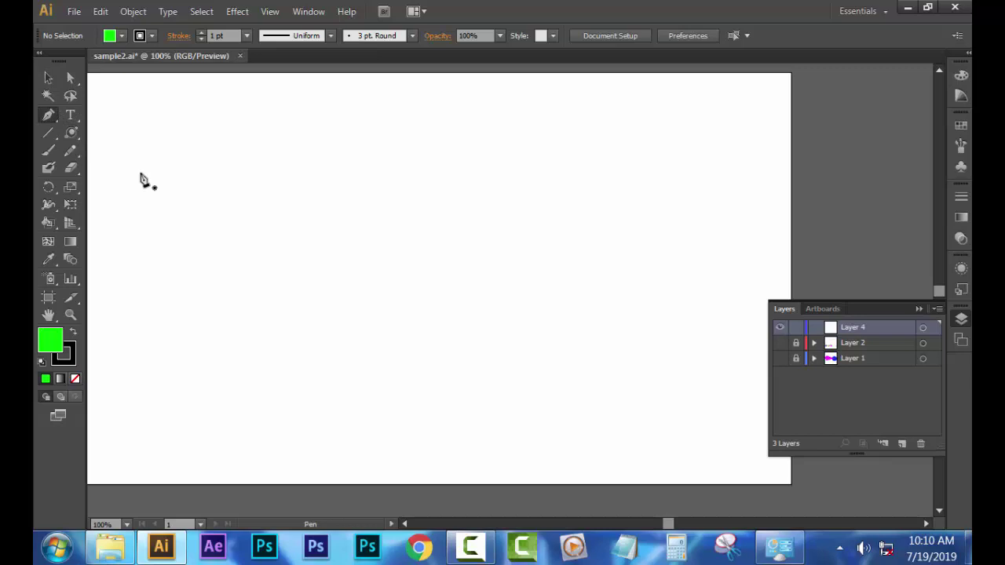
pyautogui.click(228, 134)
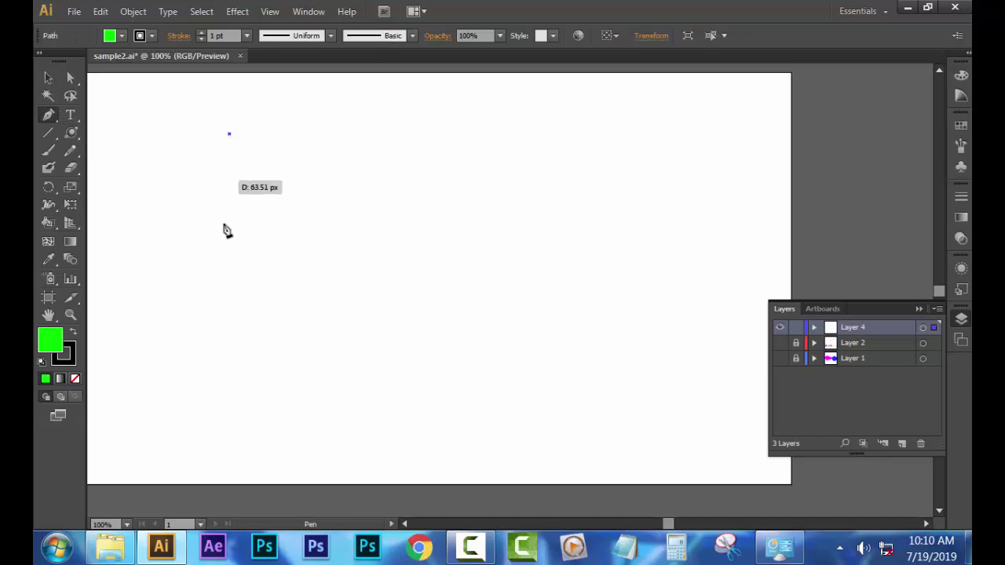
pyautogui.click(230, 409)
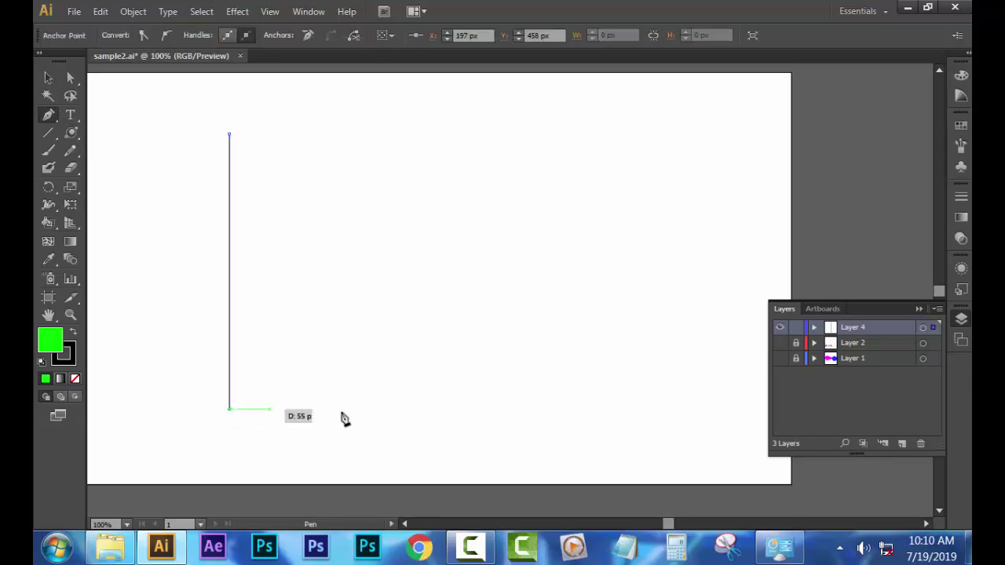
pyautogui.click(591, 410)
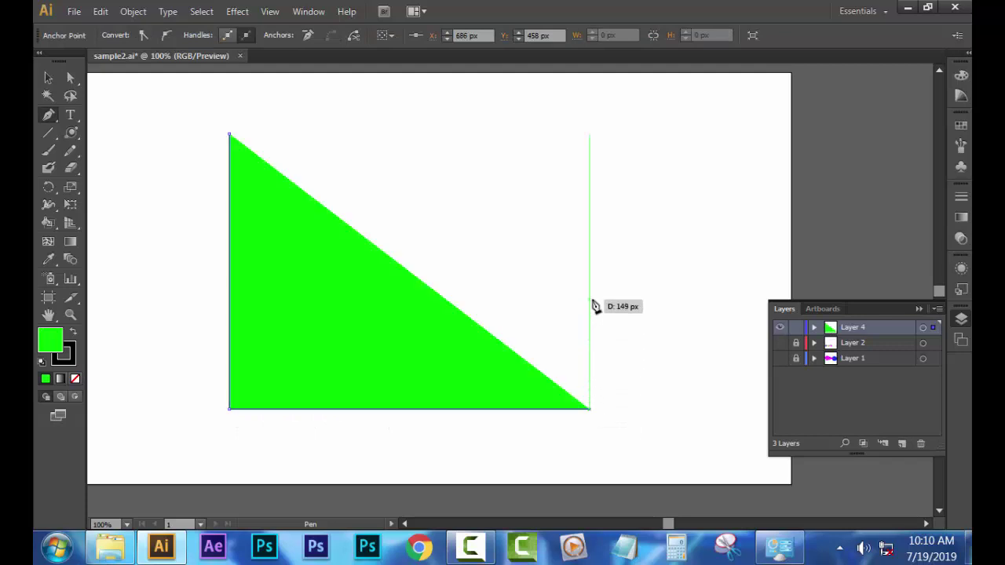
# Undo the triangle back to its lone first anchor.
pyautogui.press('ctrl')
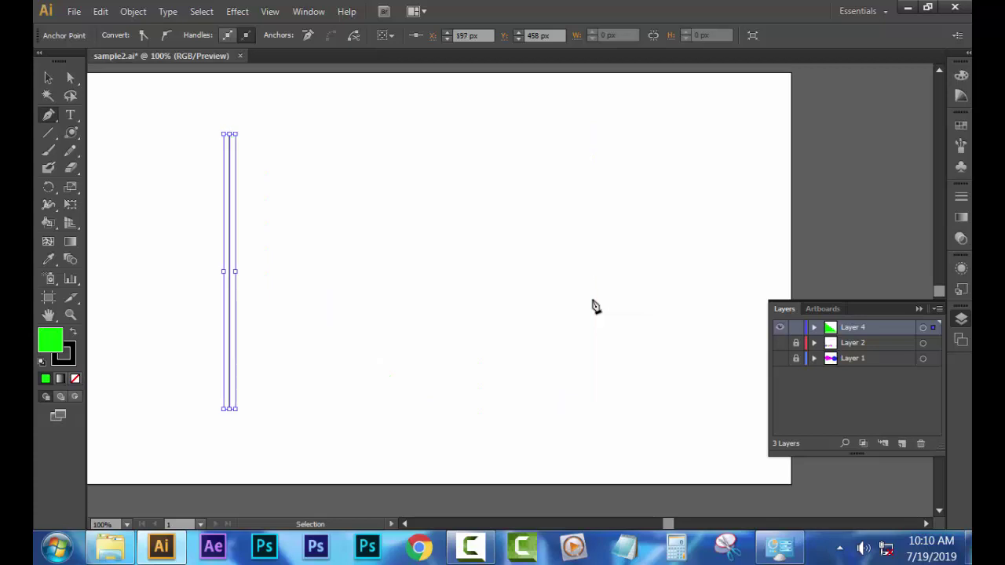
pyautogui.hotkey('ctrl', 'z')
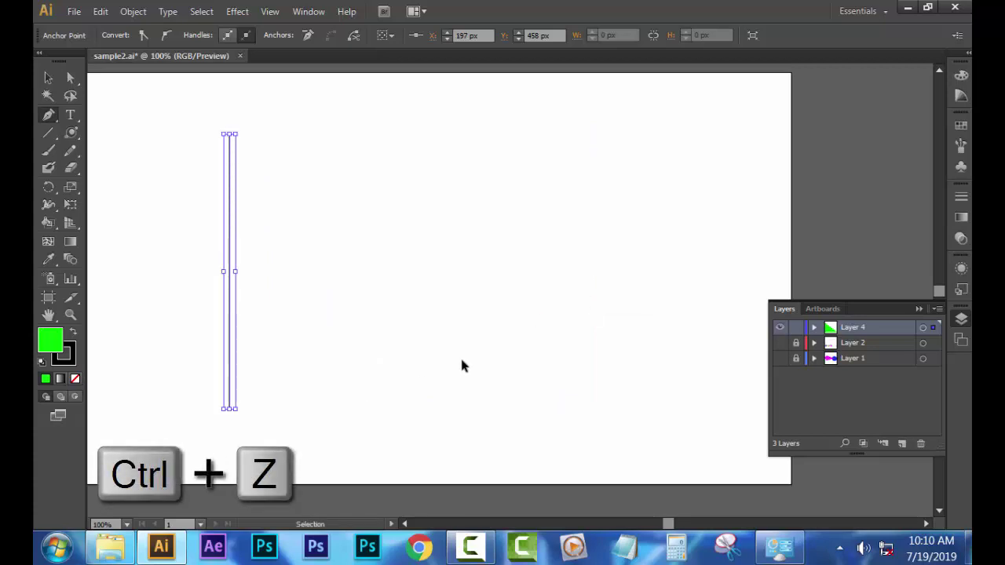
pyautogui.hotkey('ctrl', 'z')
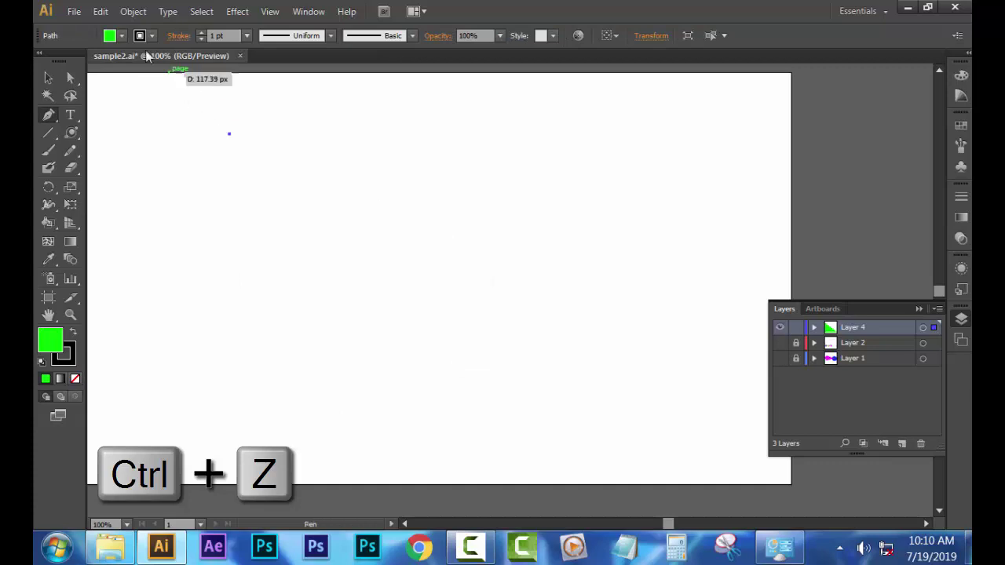
pyautogui.click(122, 36)
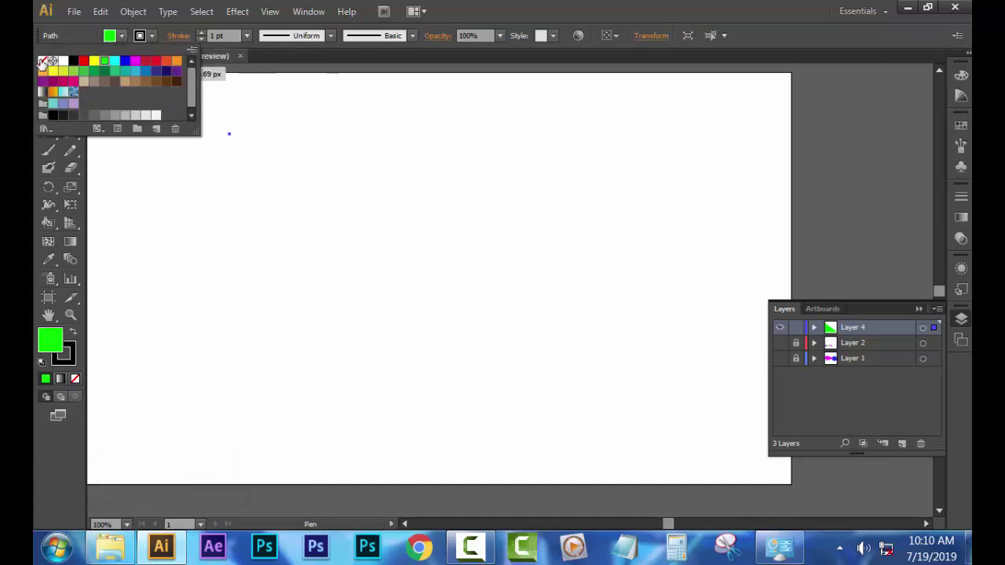
# Set the fill to None and place the path's lower-left and lower-right corners.
pyautogui.click(43, 63)
pyautogui.click(120, 35)
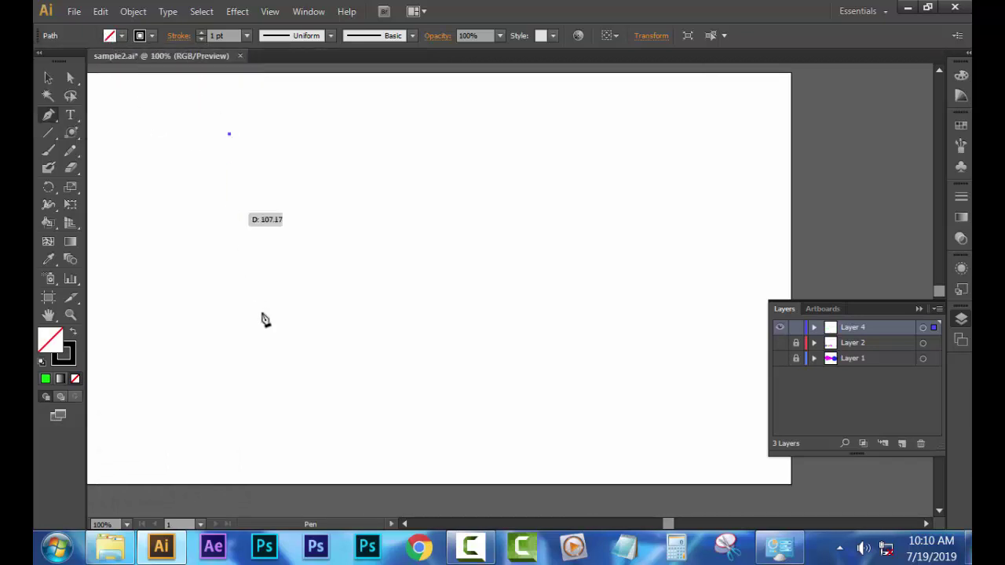
pyautogui.click(254, 365)
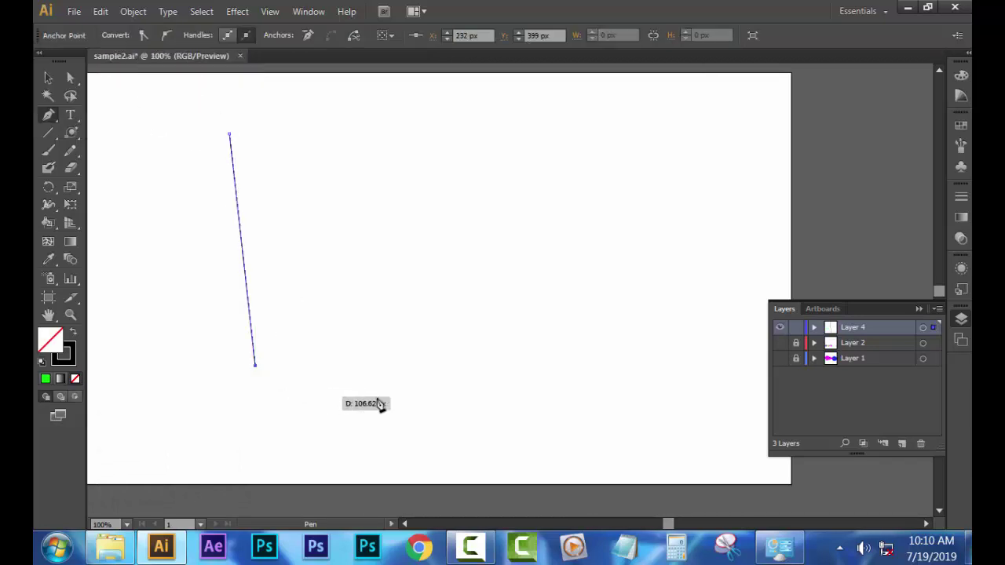
pyautogui.click(612, 357)
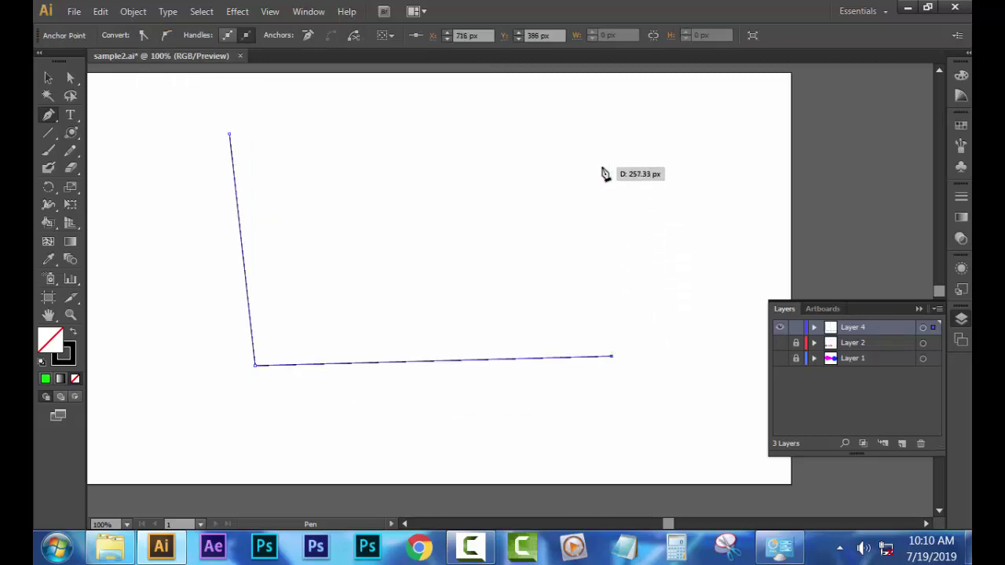
# Draw the wavy S-curved top, close the path and select it.
pyautogui.moveTo(601, 167); pyautogui.dragTo(475, 173)
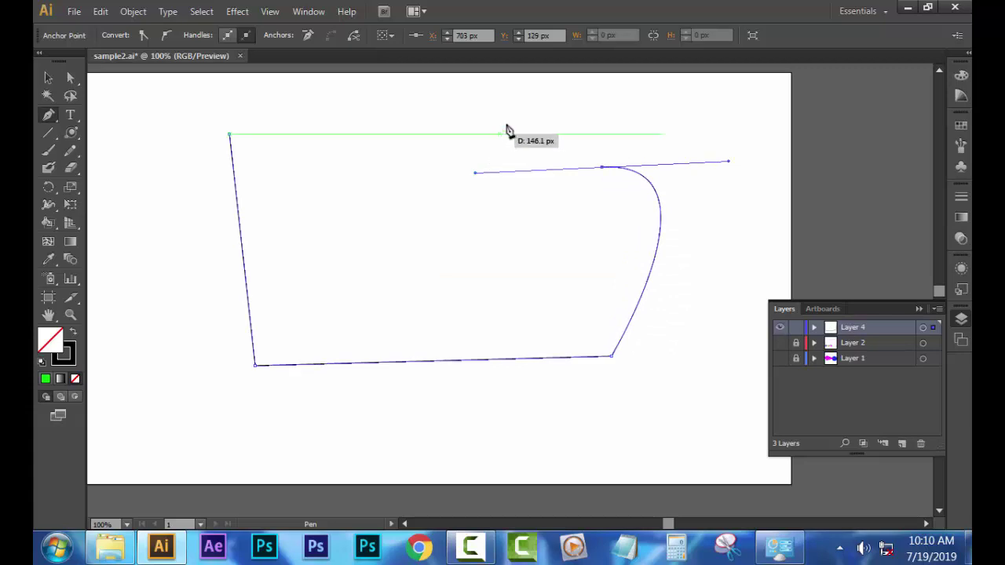
pyautogui.moveTo(537, 128); pyautogui.dragTo(587, 104)
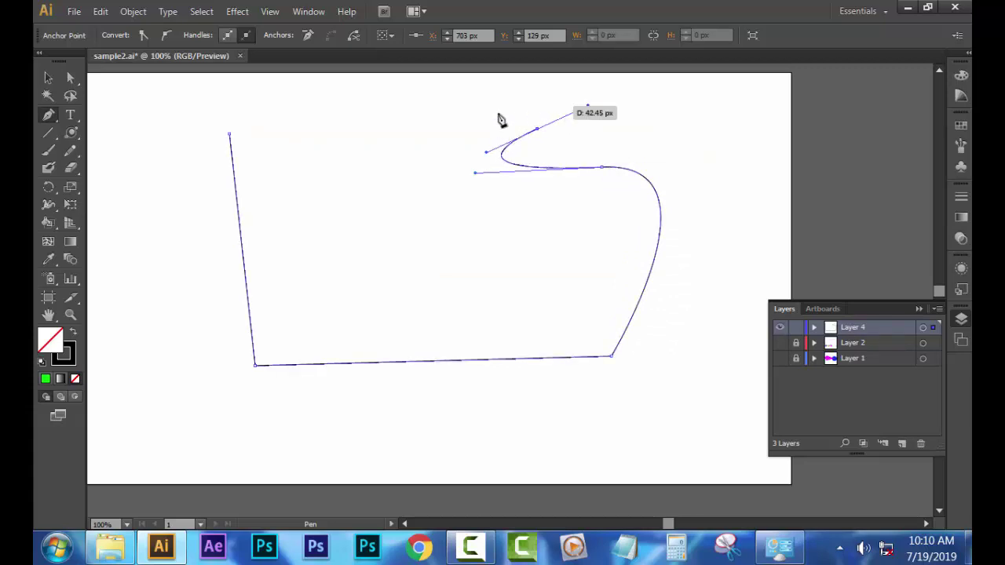
pyautogui.moveTo(392, 145); pyautogui.dragTo(389, 191)
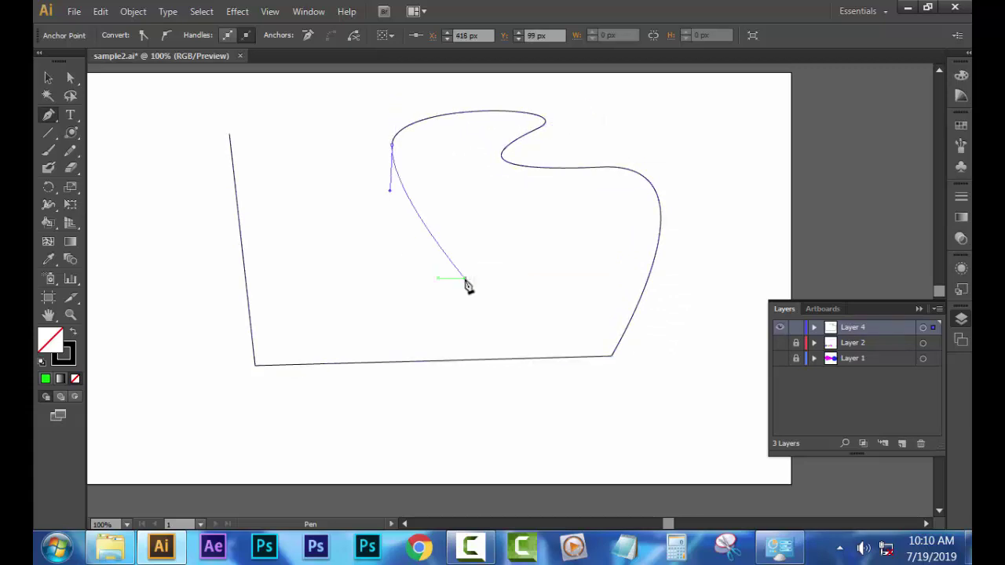
pyautogui.moveTo(466, 279); pyautogui.dragTo(425, 306)
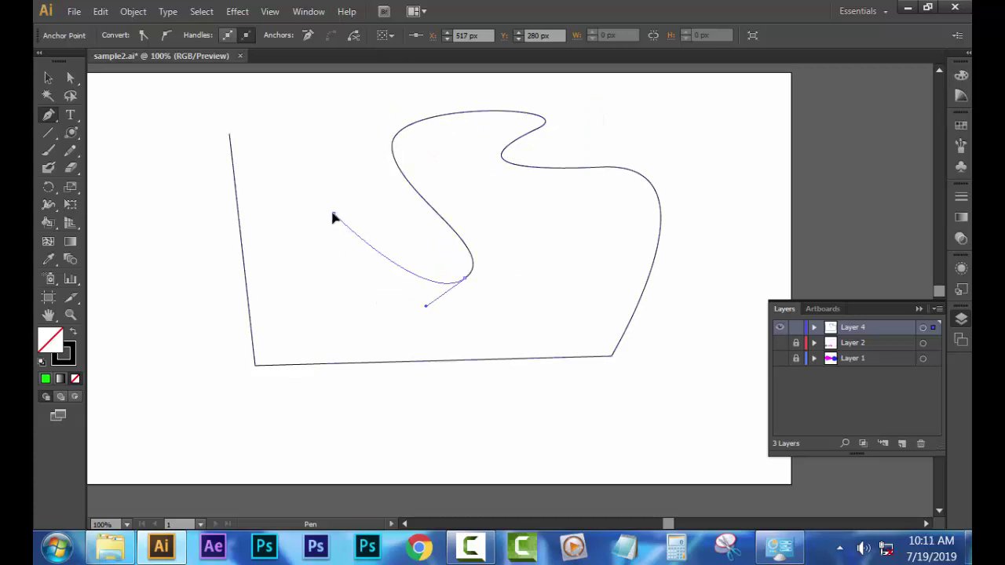
pyautogui.click(333, 212)
pyautogui.click(328, 136)
pyautogui.click(229, 134)
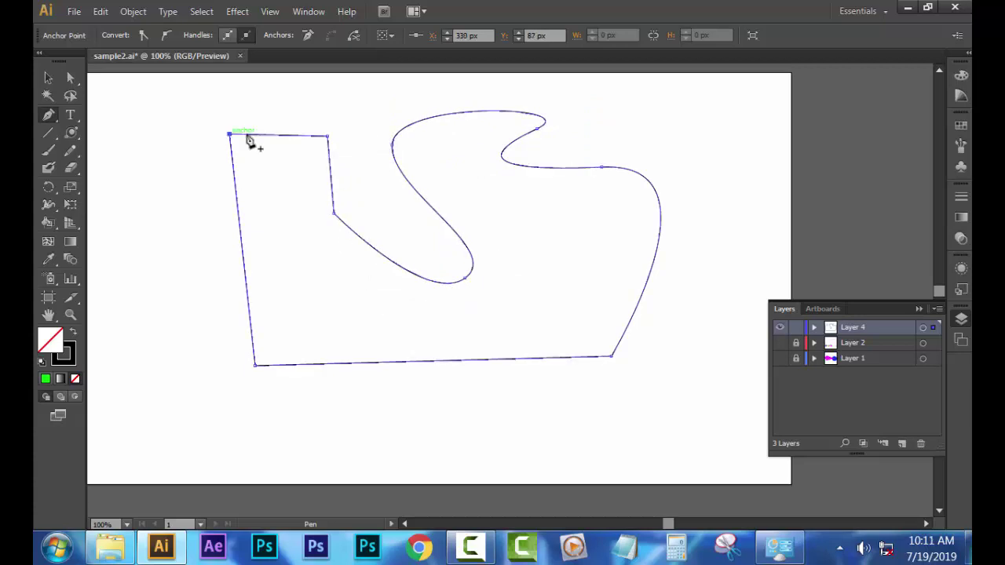
pyautogui.click(48, 77)
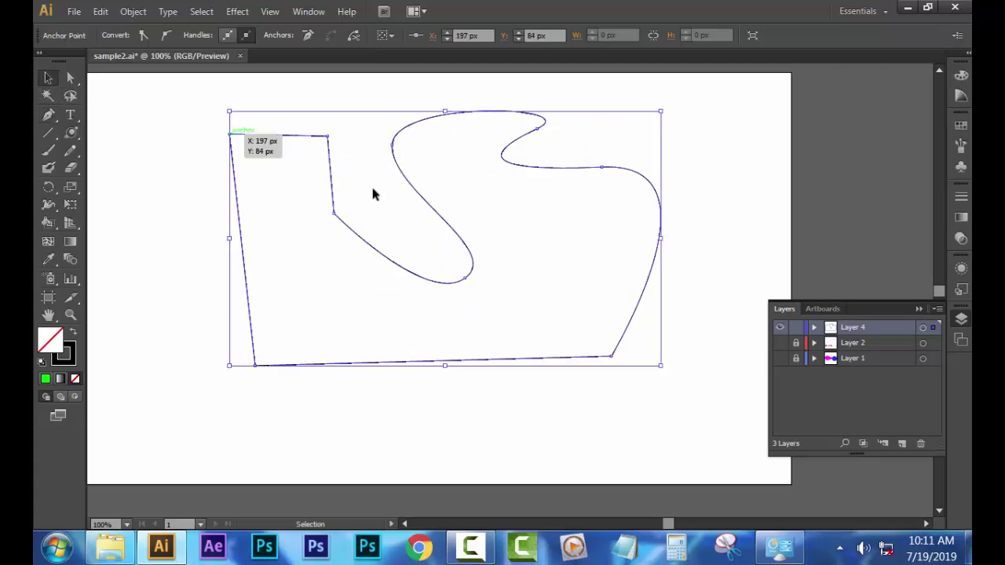
pyautogui.click(296, 137)
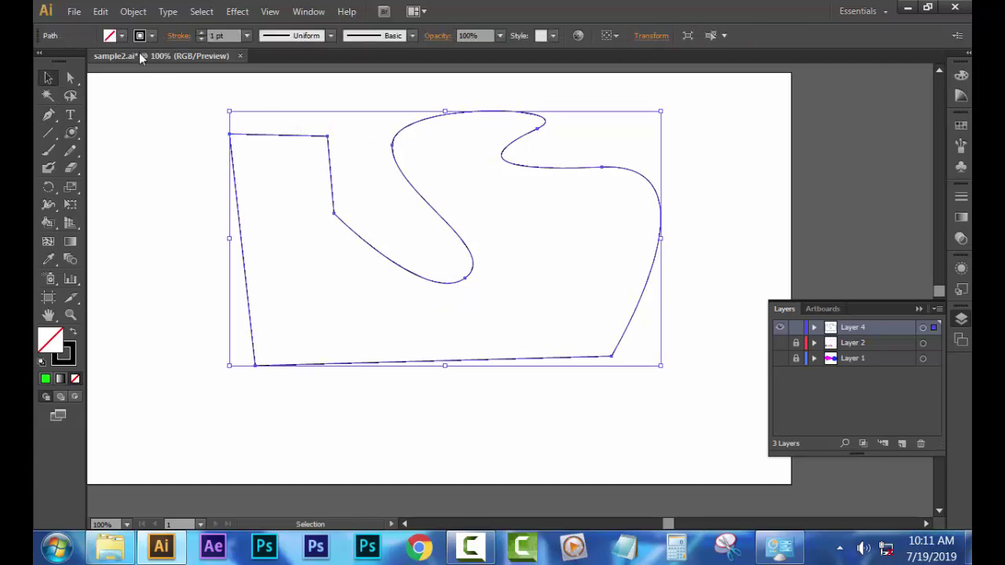
pyautogui.click(122, 36)
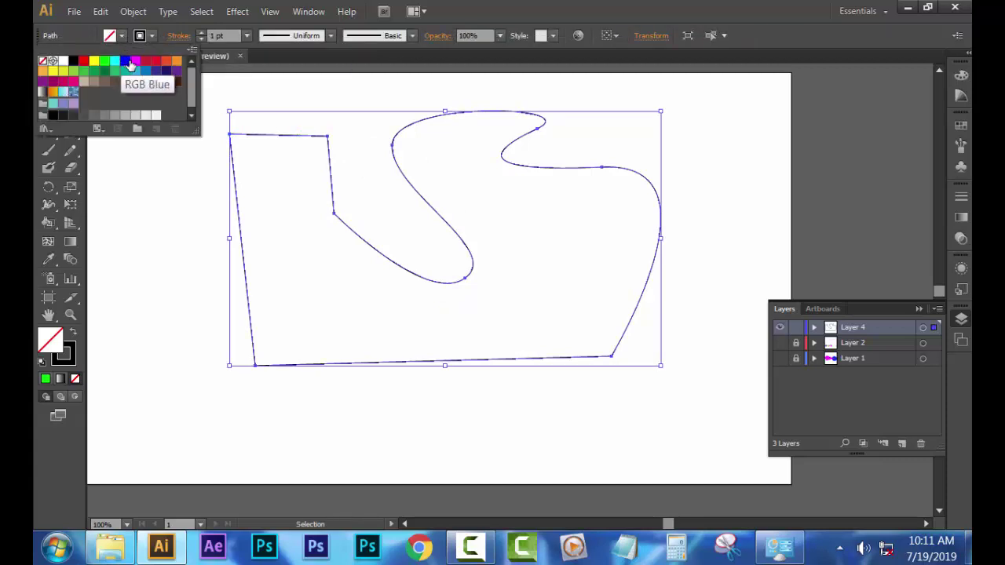
# Fill the wavy shape magenta and move it down and to the left.
pyautogui.click(135, 61)
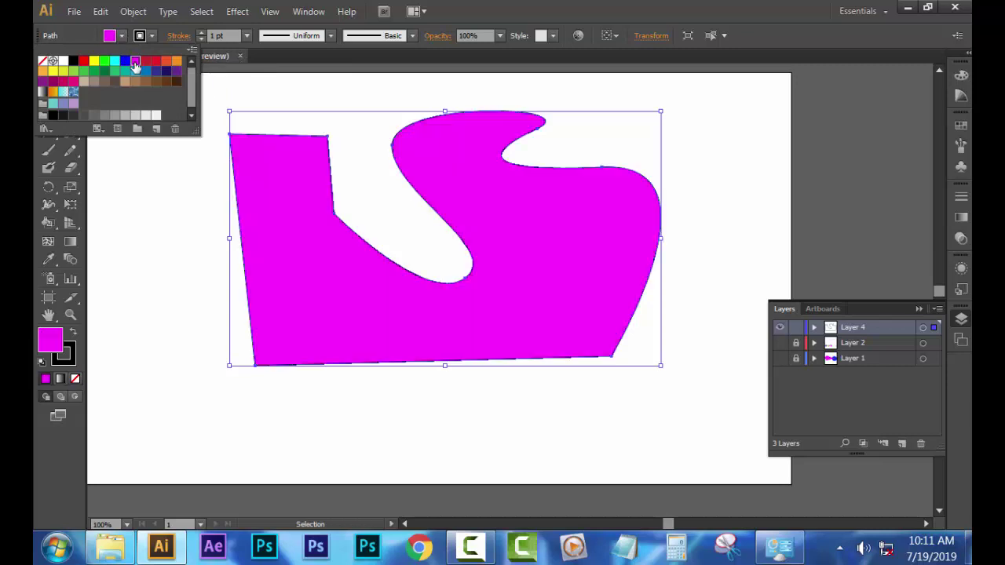
pyautogui.moveTo(320, 225); pyautogui.dragTo(296, 308)
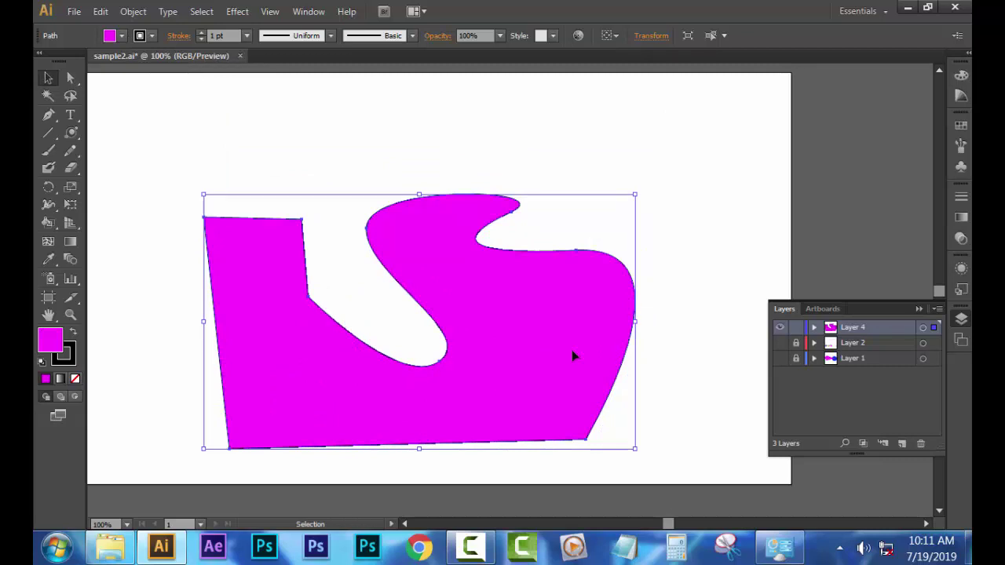
pyautogui.click(471, 547)
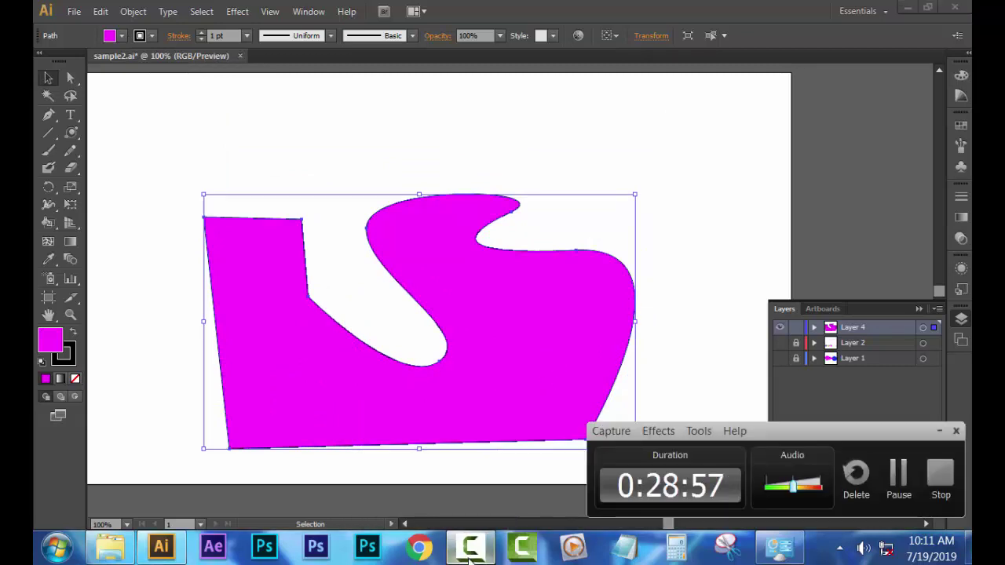
pyautogui.click(471, 547)
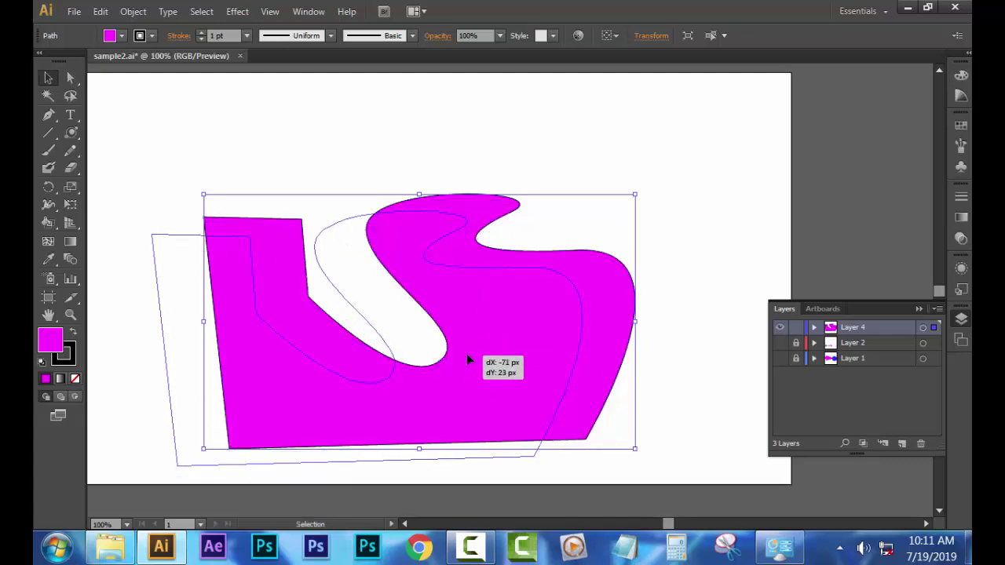
pyautogui.moveTo(505, 324); pyautogui.dragTo(467, 355)
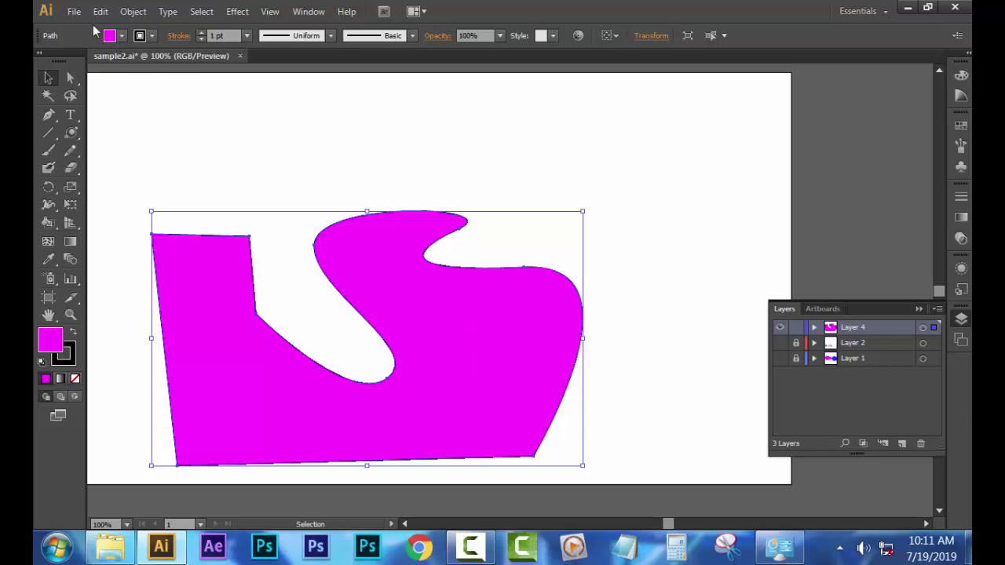
# Show the File menu's list of recent files.
pyautogui.click(74, 11)
pyautogui.click(117, 142)
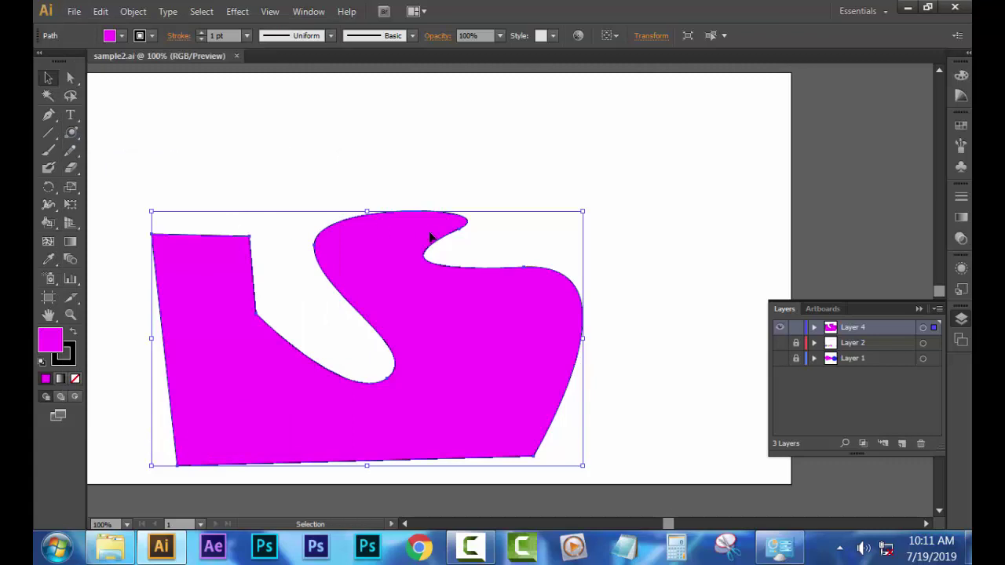
pyautogui.click(73, 11)
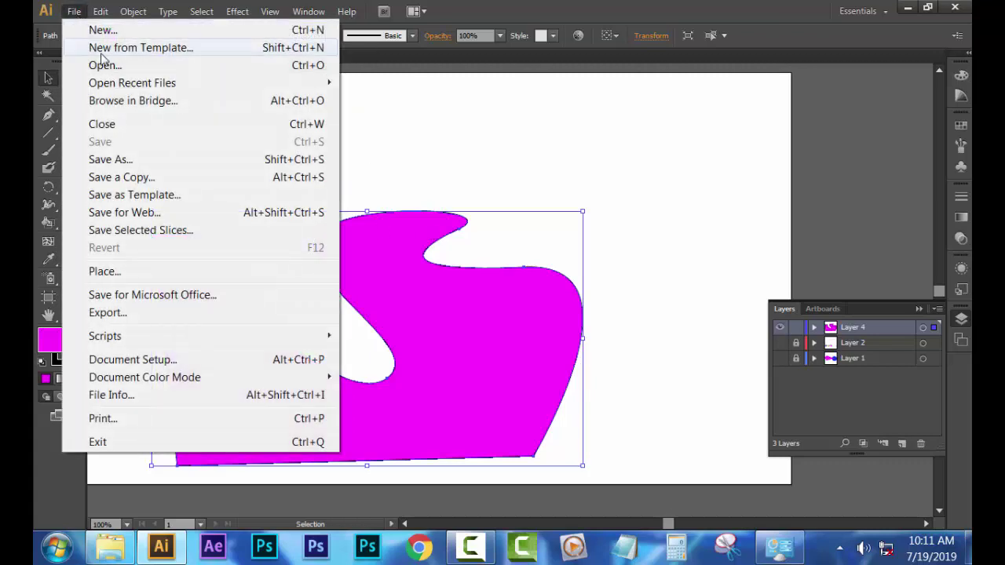
pyautogui.moveTo(132, 83)
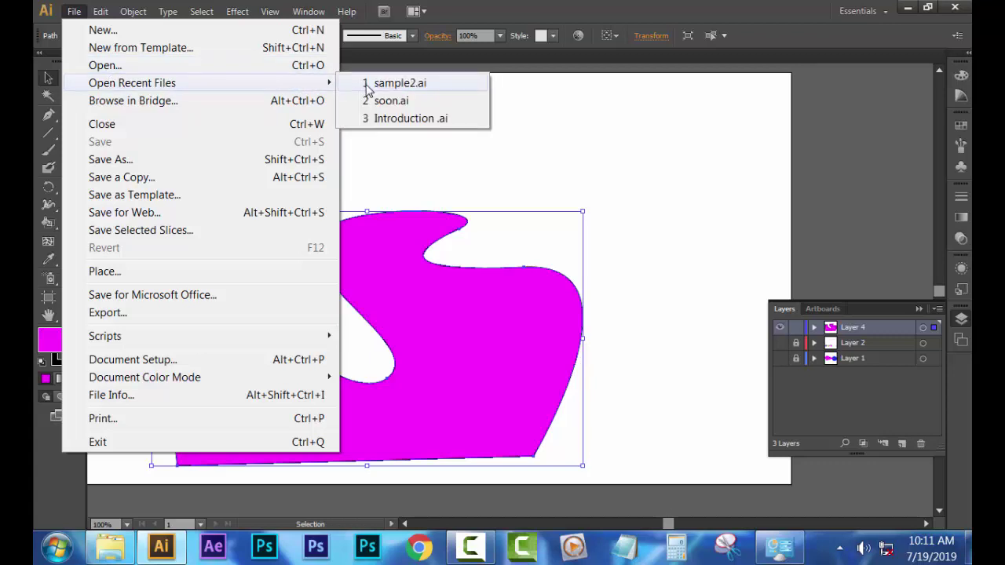
# Open and close the recent file Introduction .ai, then open the recent file soon.ai.
pyautogui.click(400, 120)
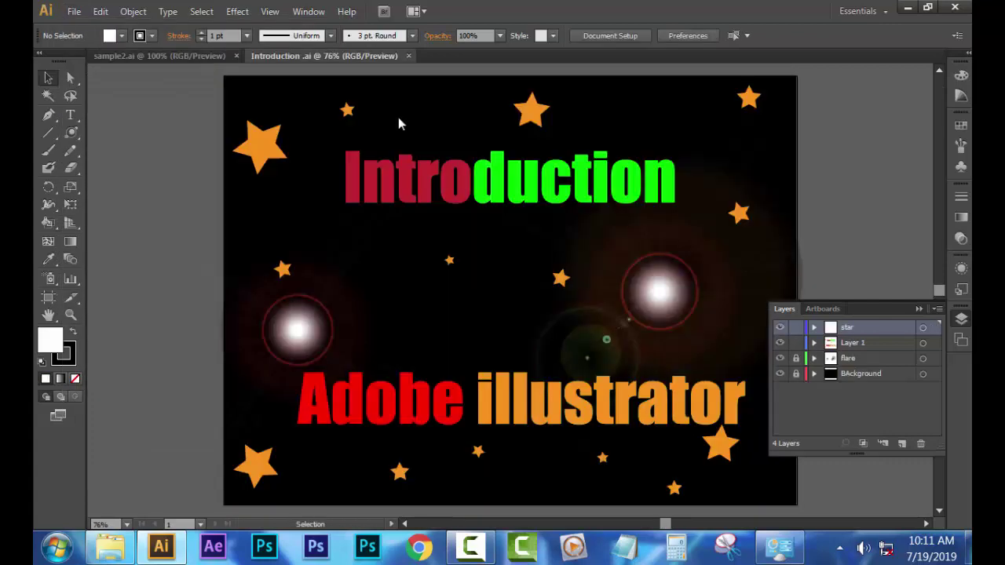
pyautogui.click(409, 56)
pyautogui.click(72, 12)
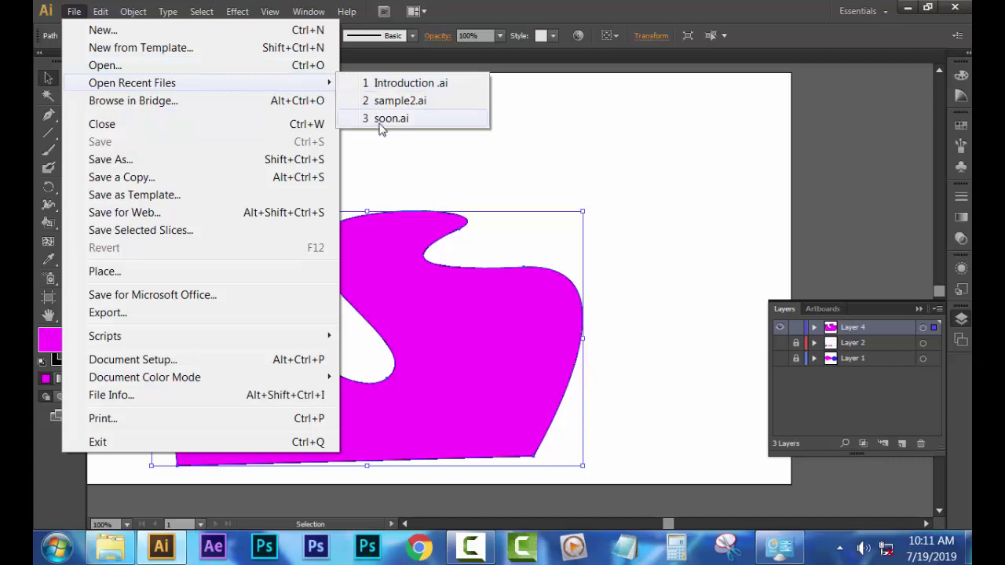
pyautogui.click(383, 126)
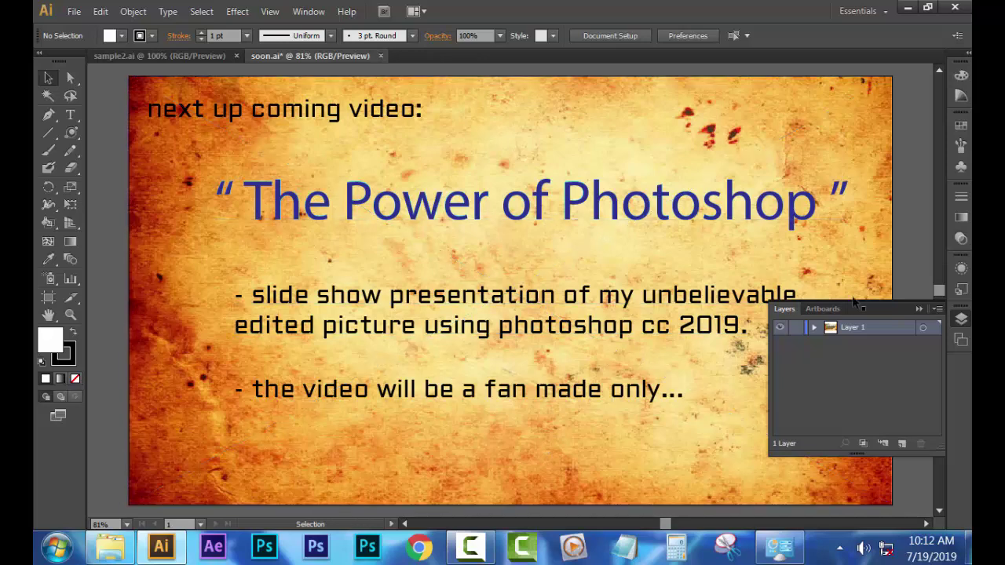
# Hide the layers list, select the placed background image, then return to the sample2.ai tab.
pyautogui.click(920, 308)
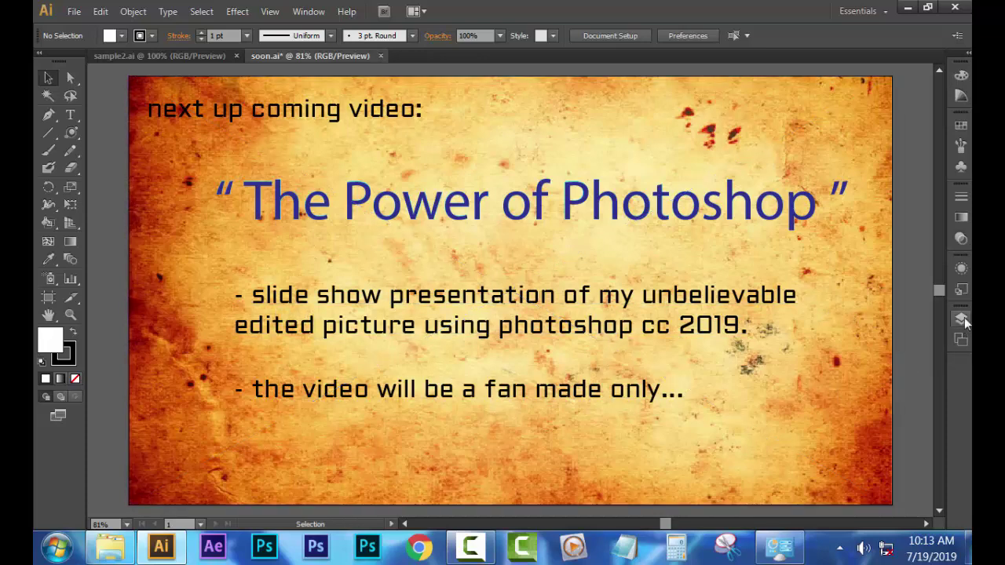
pyautogui.click(237, 277)
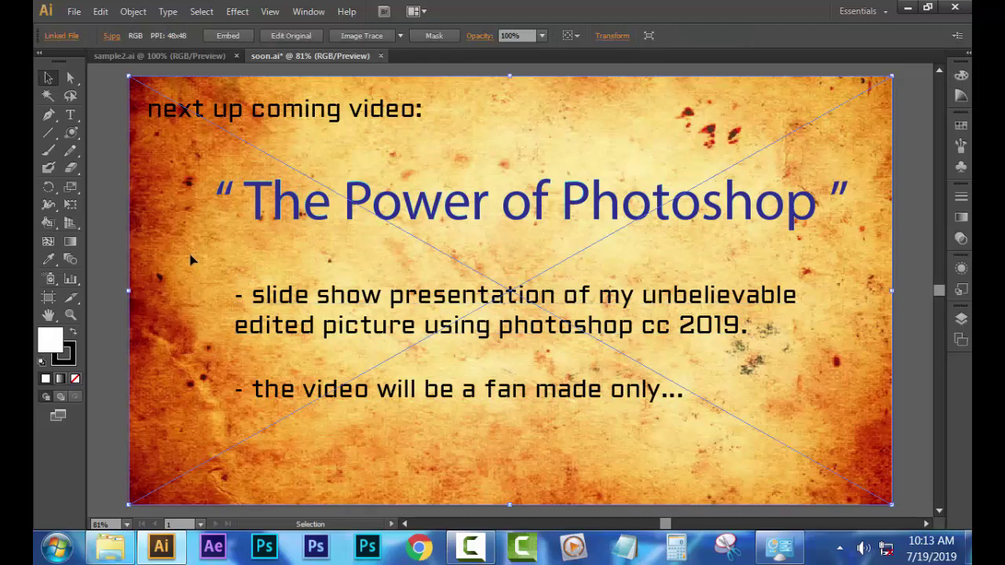
pyautogui.click(175, 58)
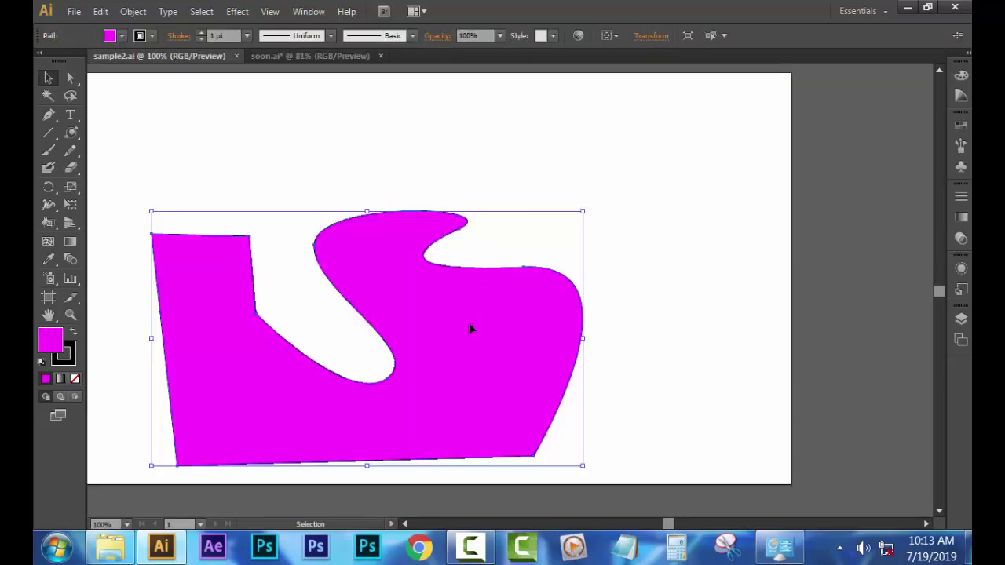
# Delete the magenta shape, then pan and zoom the empty sample2.ai artboard to 108%.
pyautogui.press('Delete')
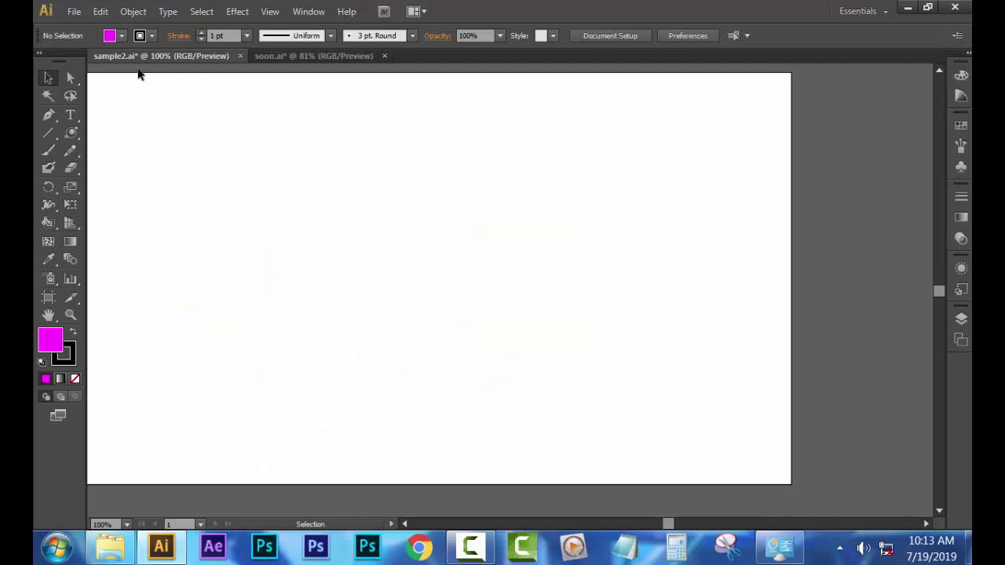
pyautogui.press('space')
pyautogui.moveTo(289, 259); pyautogui.dragTo(382, 275)
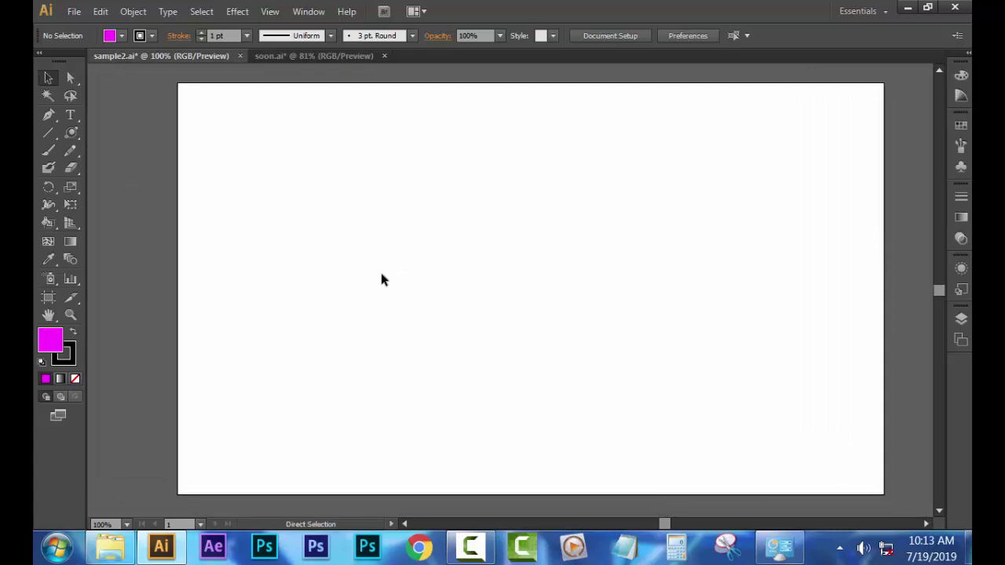
pyautogui.hotkey('ctrl', '0')
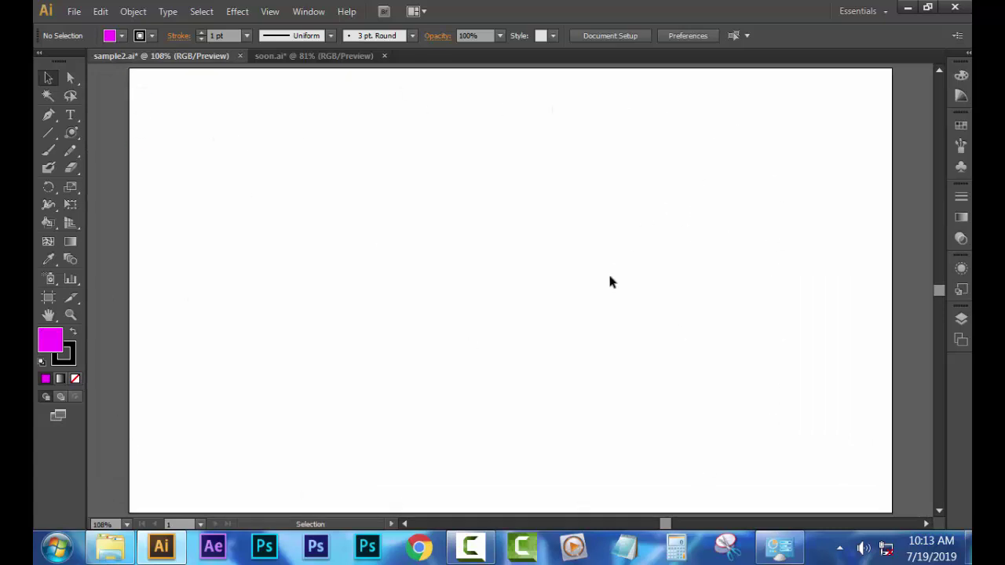
pyautogui.click(78, 13)
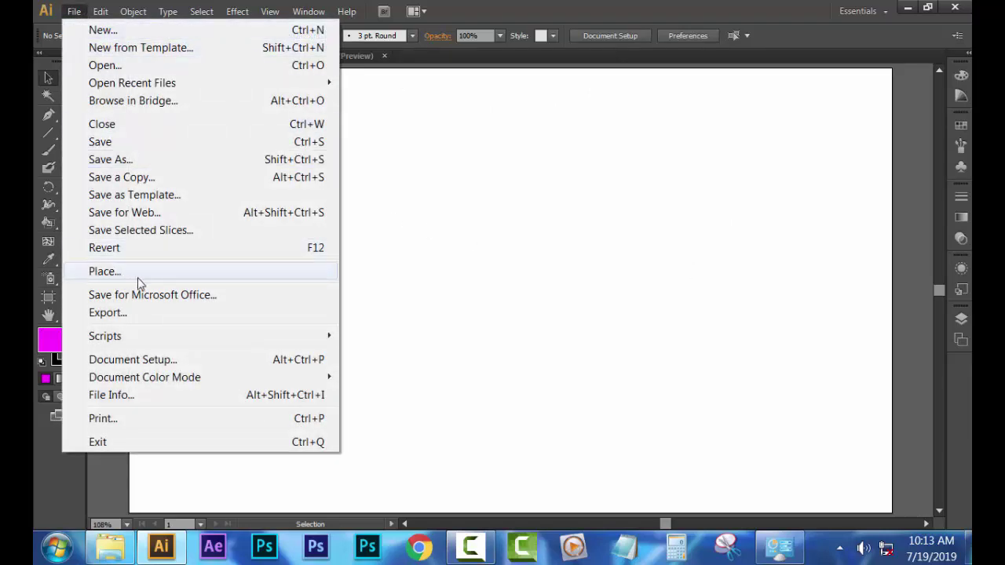
# Place the park background photo from Pictures > background new into sample2.ai.
pyautogui.click(197, 271)
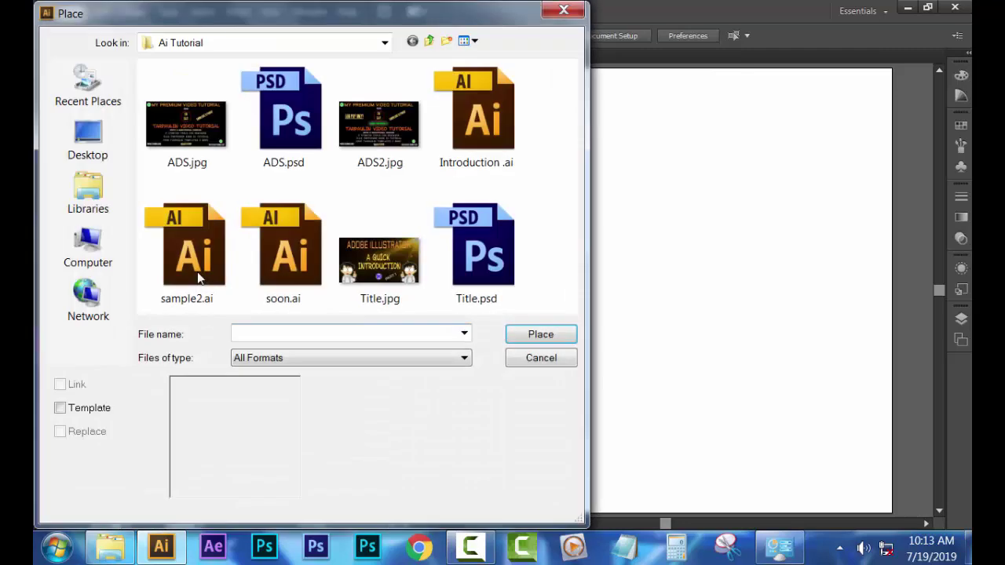
pyautogui.click(97, 194)
pyautogui.doubleClick(188, 148)
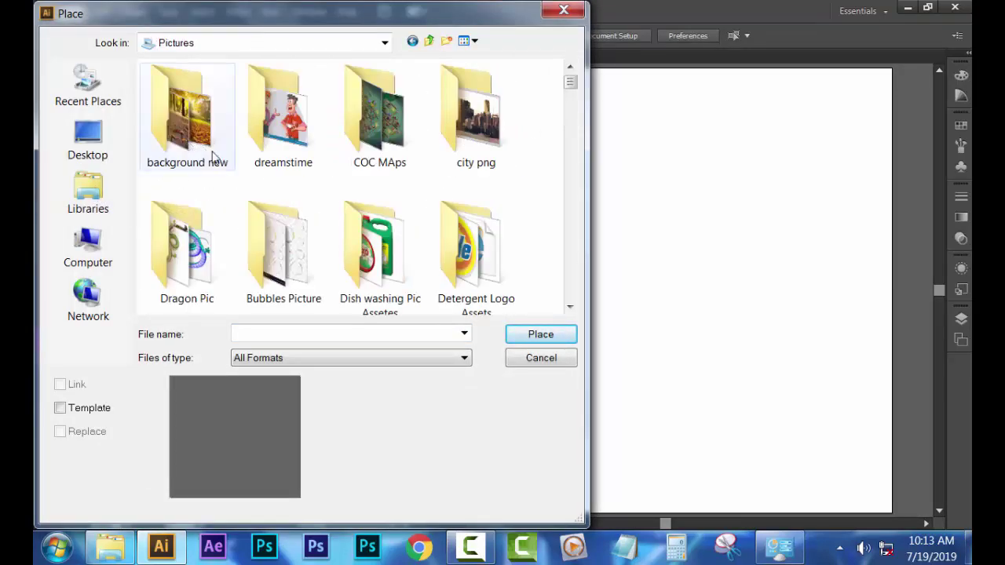
pyautogui.doubleClick(197, 140)
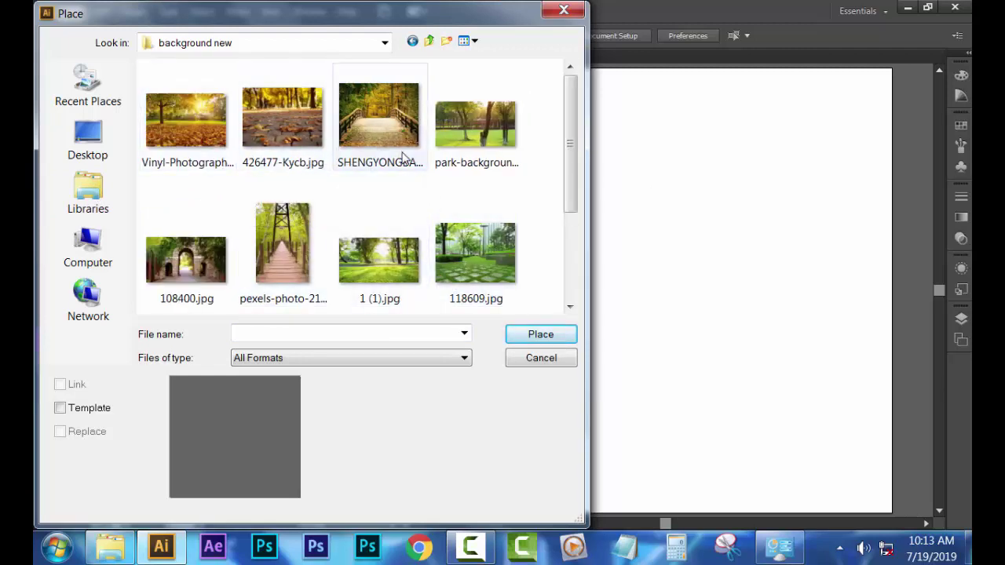
pyautogui.click(483, 141)
pyautogui.click(522, 333)
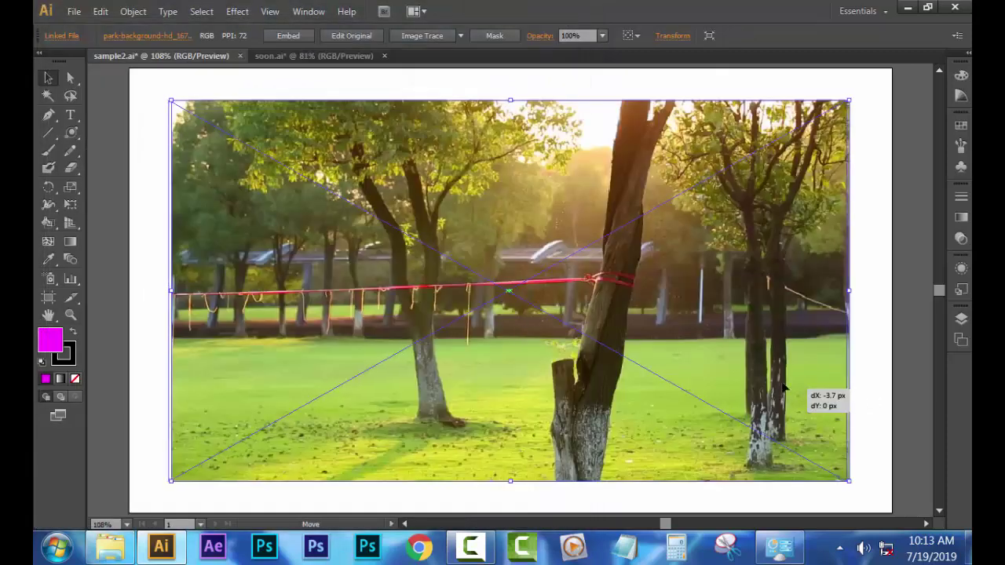
# Move and corner-scale the park photo so it fills the whole artboard.
pyautogui.moveTo(798, 394)
pyautogui.mouseDown()
pyautogui.moveTo(750, 369)
pyautogui.moveTo(756, 363)
pyautogui.mouseUp()
pyautogui.moveTo(805, 449); pyautogui.dragTo(874, 500)
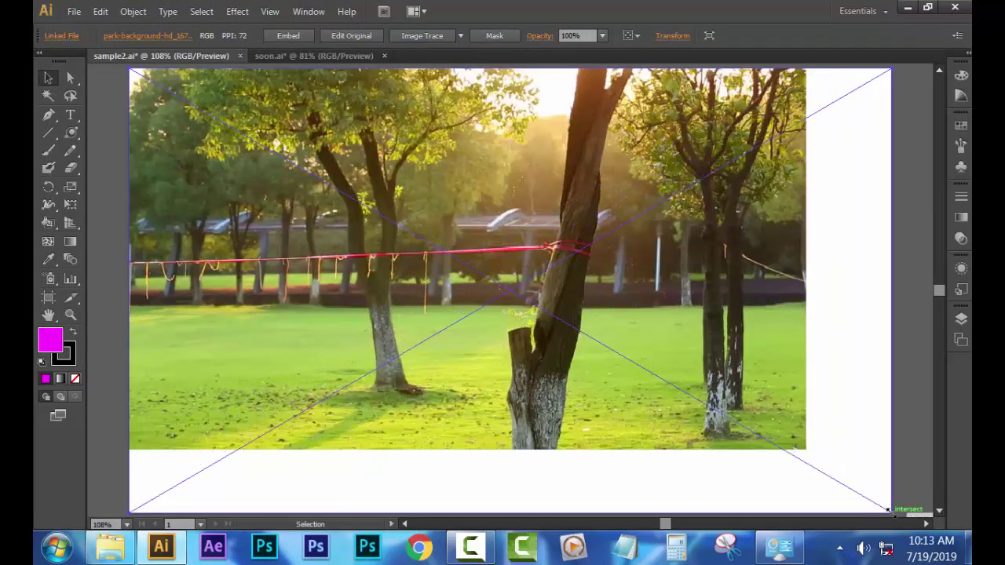
pyautogui.moveTo(874, 500); pyautogui.dragTo(893, 512)
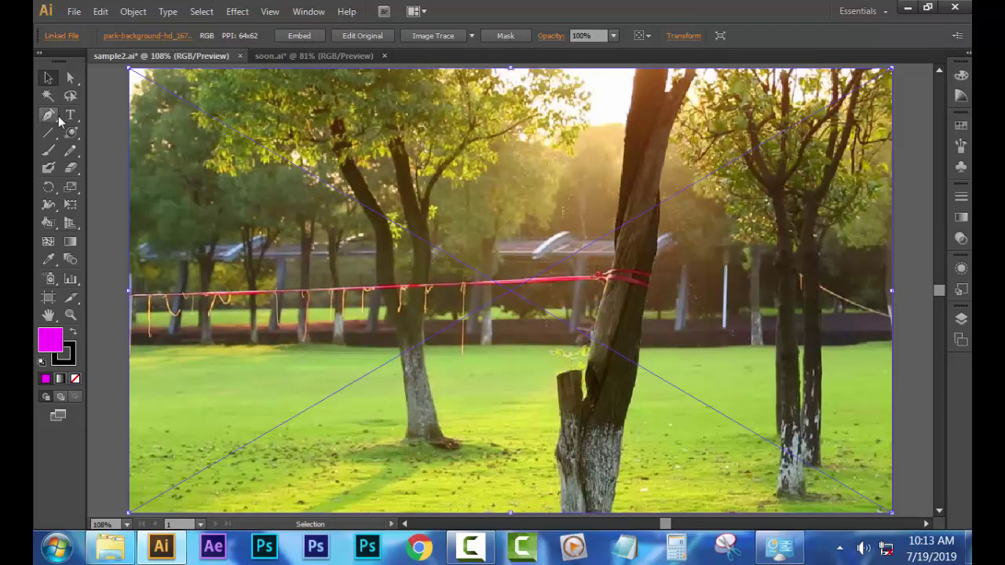
# Rename the photo's Layer 4 to bg and add a new empty layer above it.
pyautogui.click(102, 127)
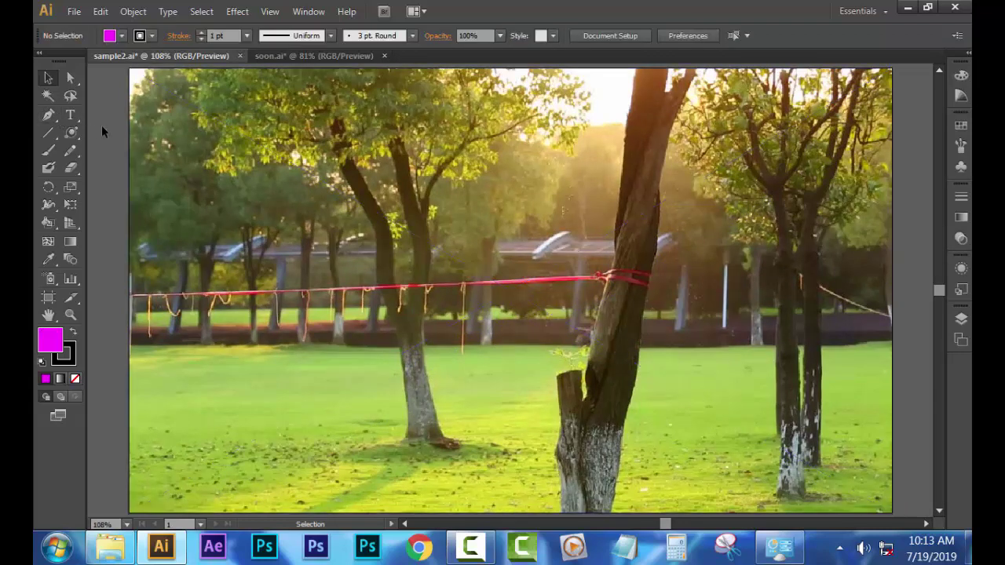
pyautogui.click(959, 319)
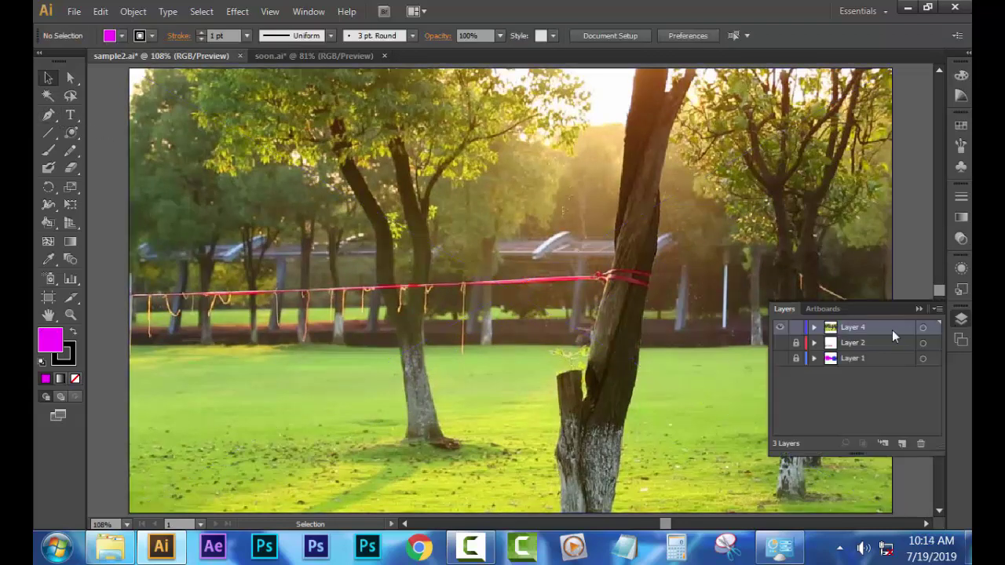
pyautogui.doubleClick(853, 329)
pyautogui.write('ba')
pyautogui.press('BackSpace')
pyautogui.write('g')
pyautogui.press('Return')
pyautogui.keyDown('ctrl'); pyautogui.click(779, 328); pyautogui.keyUp('ctrl')
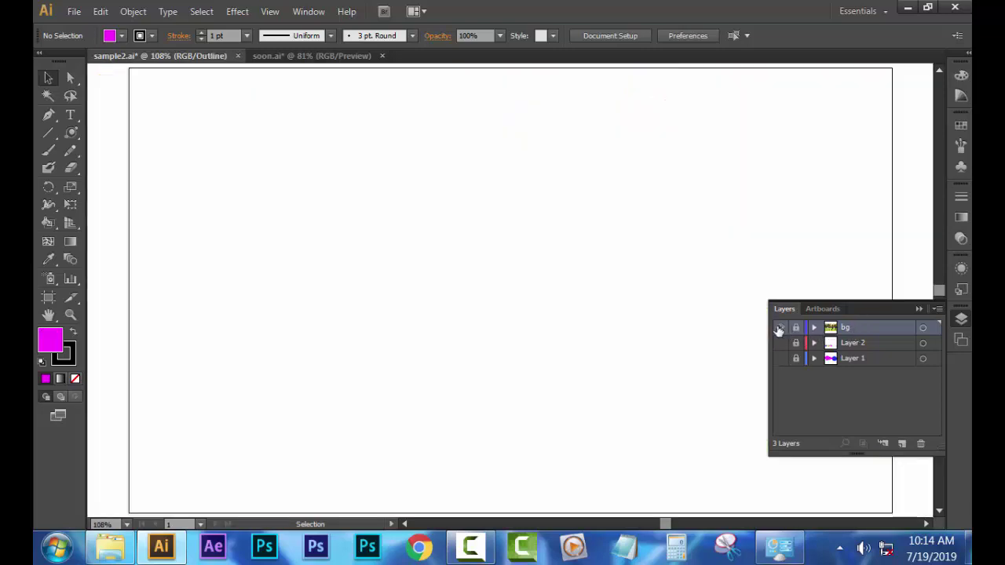
pyautogui.keyDown('ctrl'); pyautogui.click(779, 328); pyautogui.keyUp('ctrl')
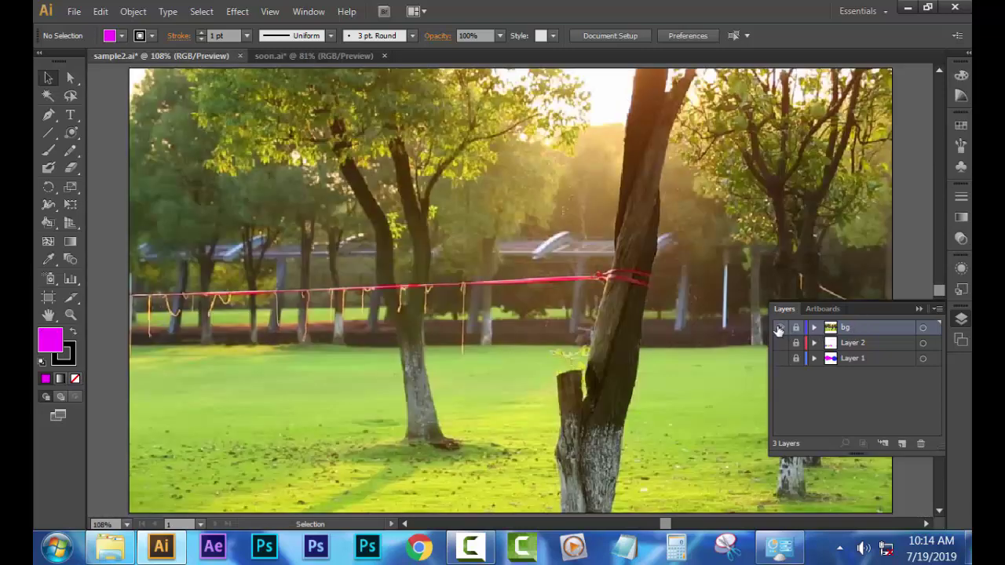
pyautogui.click(905, 444)
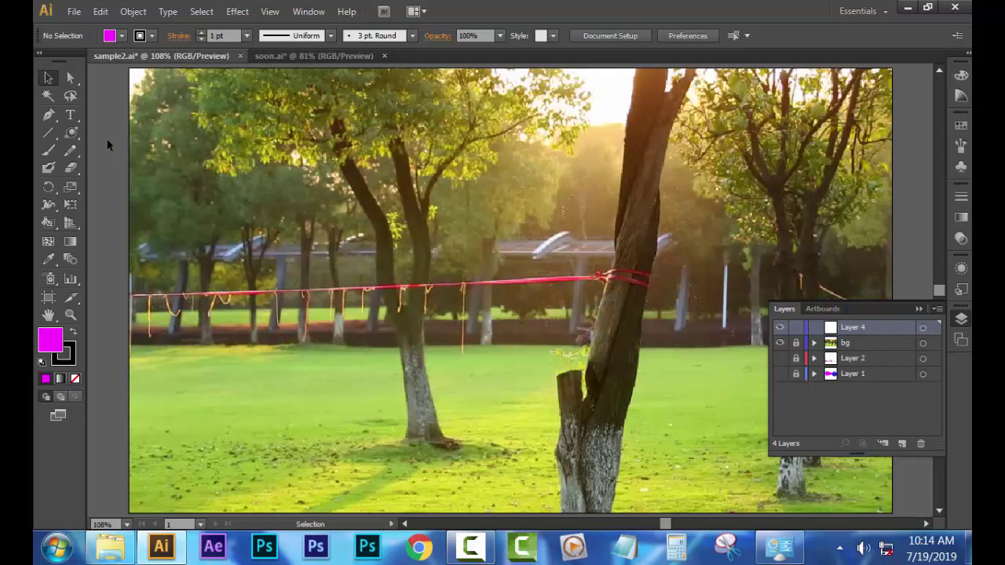
# Add white text reading 'background' on the park photo.
pyautogui.click(70, 115)
pyautogui.click(297, 231)
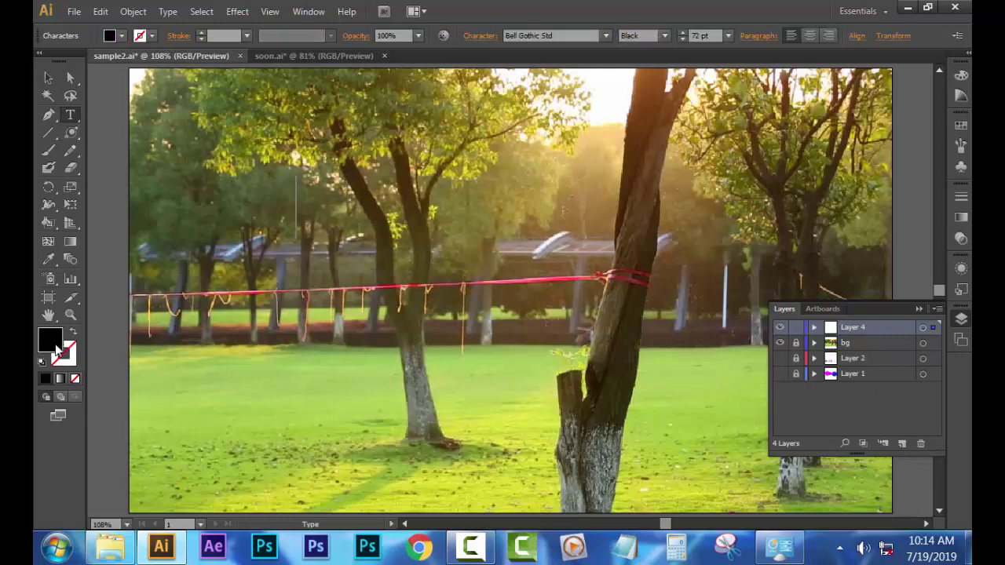
pyautogui.doubleClick(56, 347)
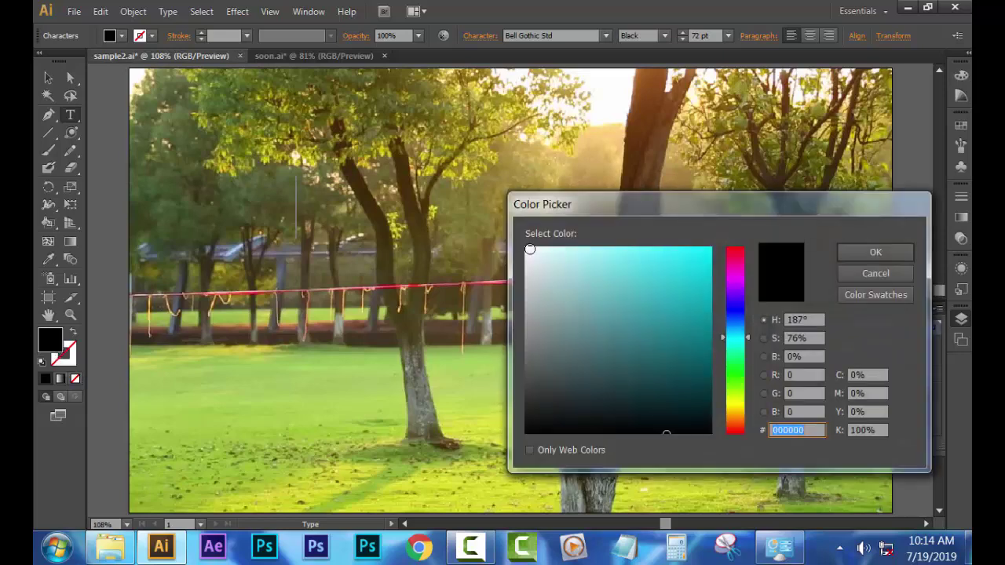
pyautogui.click(528, 250)
pyautogui.click(875, 252)
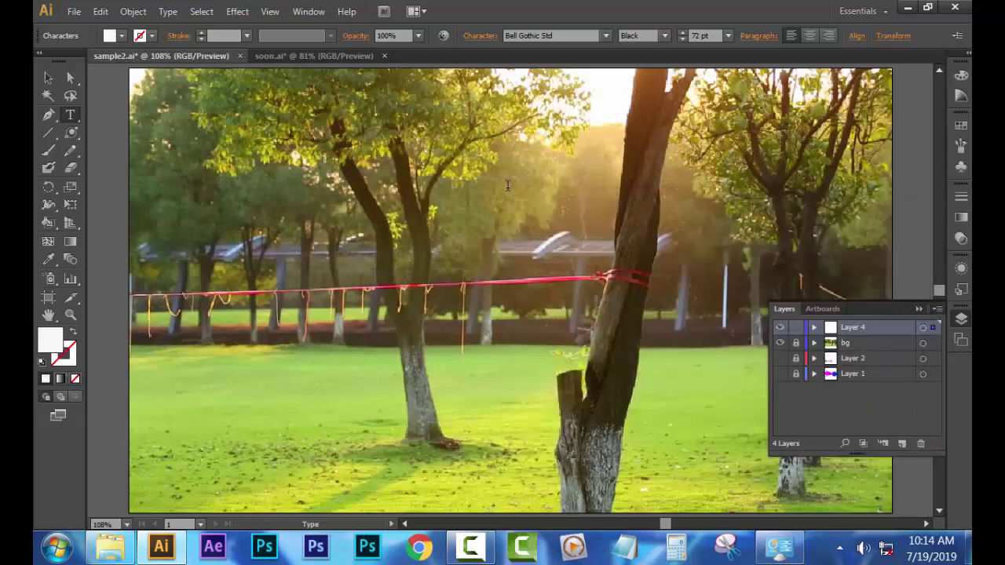
pyautogui.write('ba')
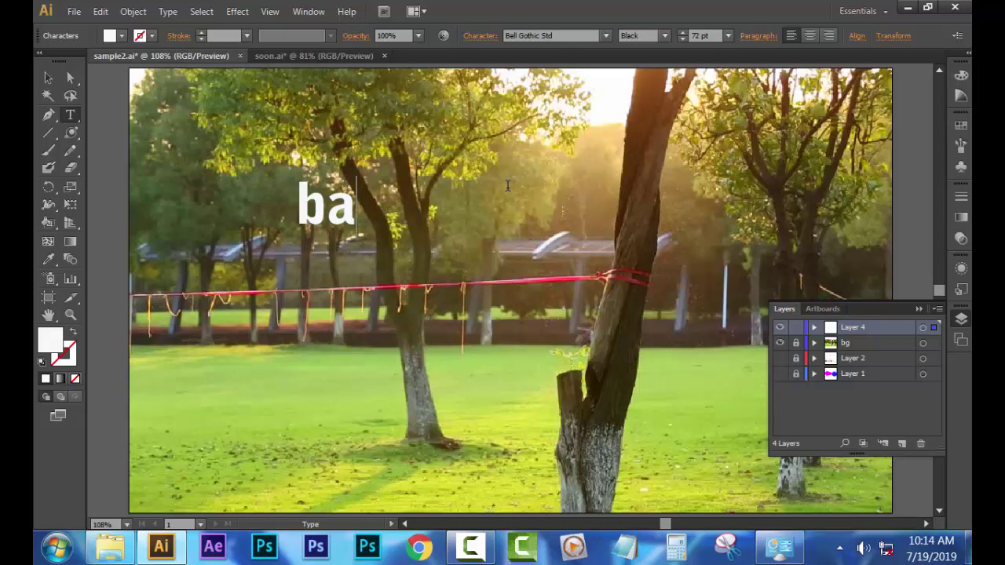
pyautogui.write('ckg')
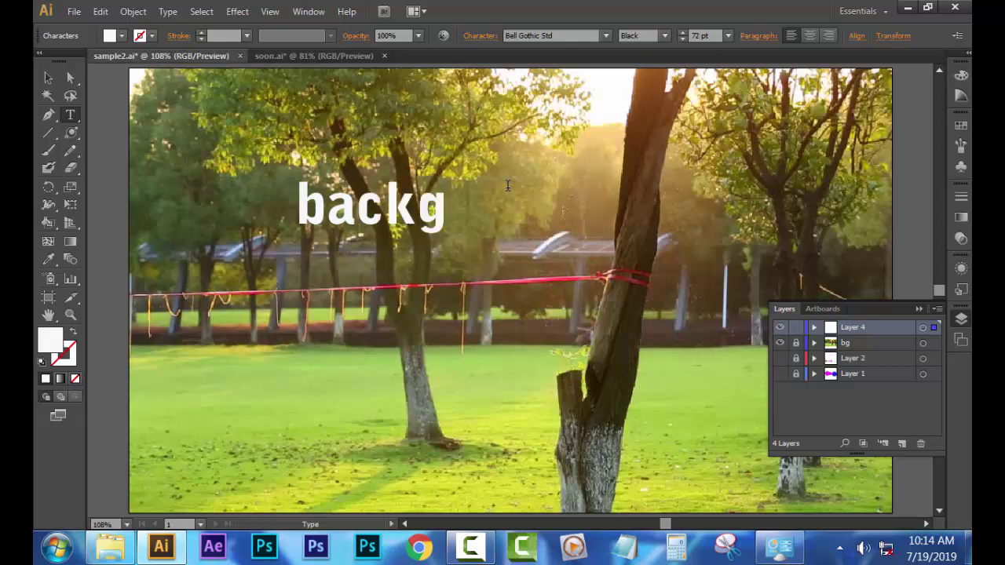
pyautogui.write('round')
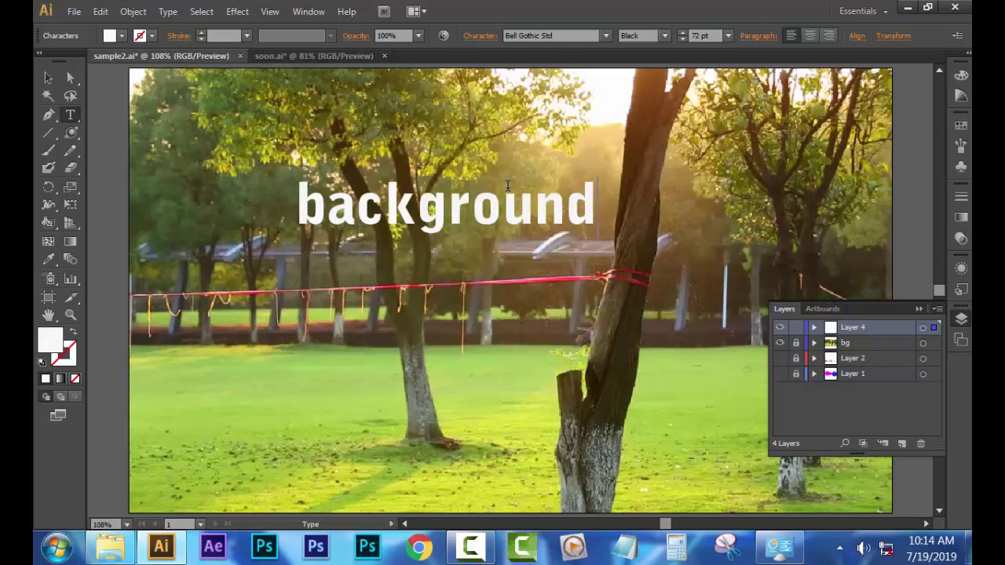
# Reposition the 'background' text to the top-left of the photo.
pyautogui.click(47, 76)
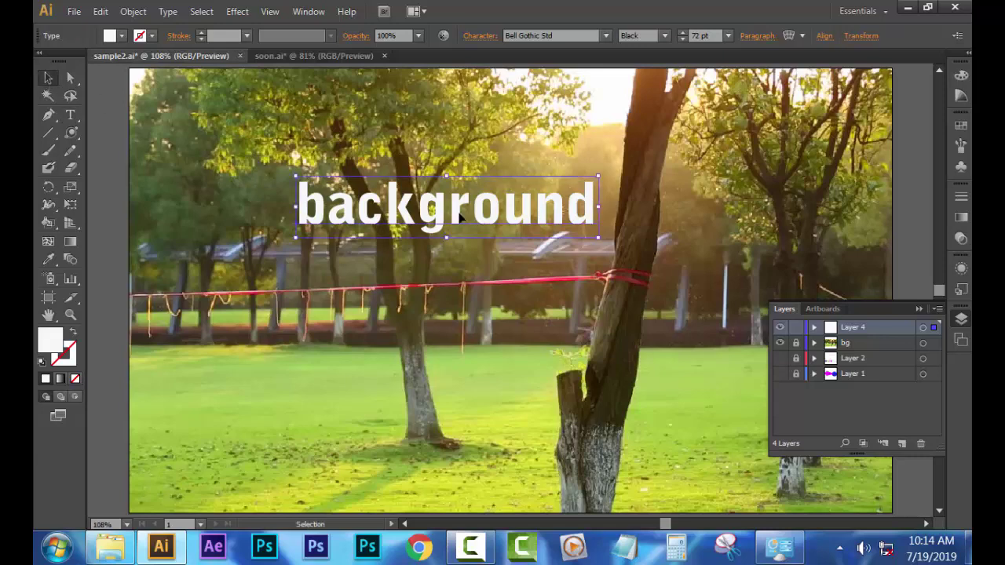
pyautogui.moveTo(460, 217)
pyautogui.mouseDown()
pyautogui.moveTo(336, 484)
pyautogui.moveTo(309, 461)
pyautogui.mouseUp()
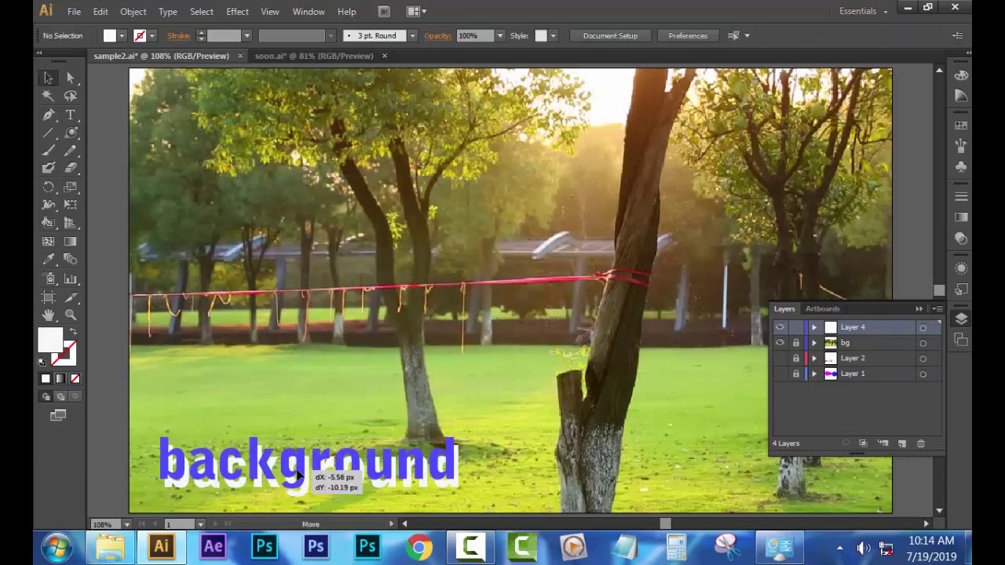
pyautogui.click(282, 386)
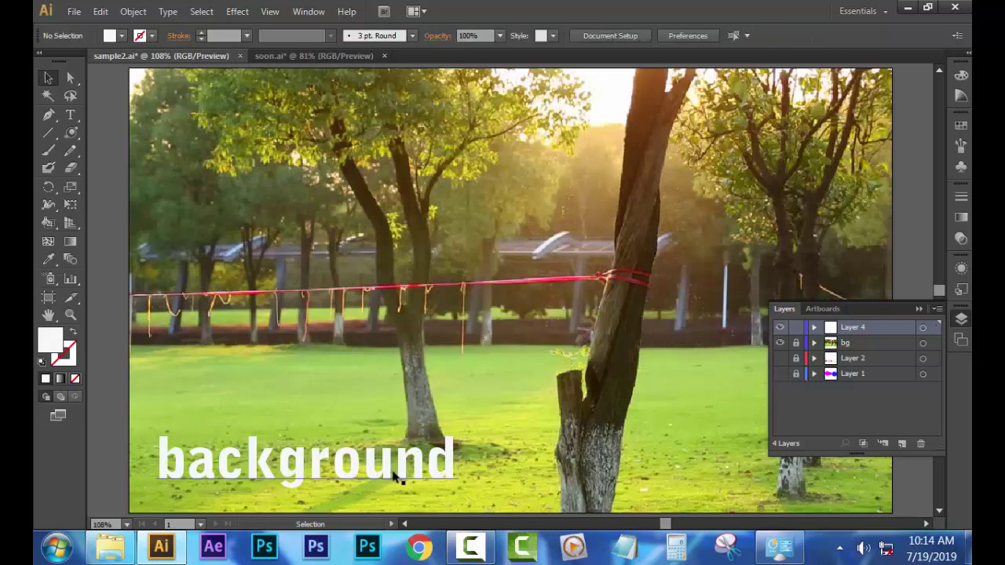
pyautogui.moveTo(393, 465); pyautogui.dragTo(393, 136)
pyautogui.click(511, 254)
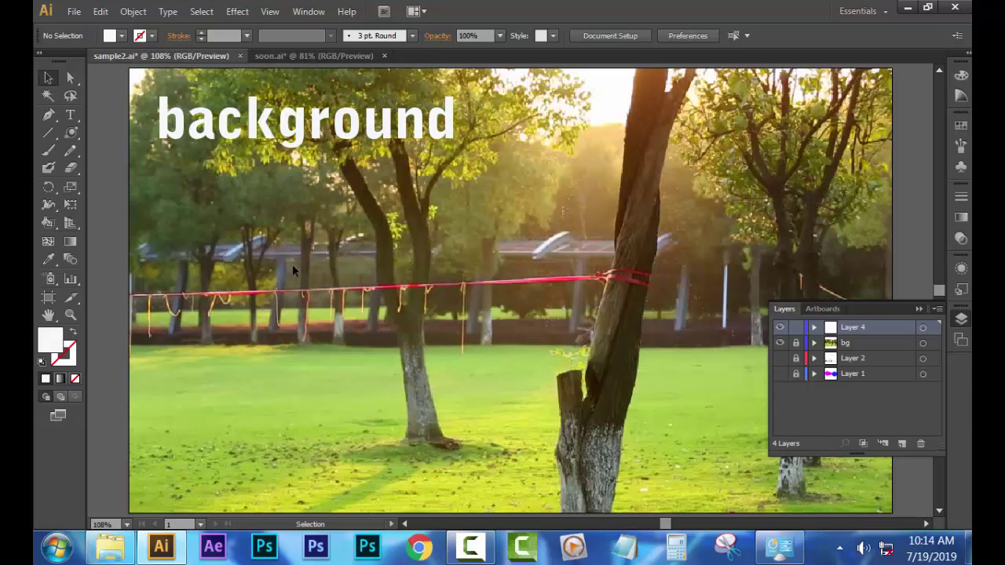
# Switch to the soon.ai document, close the layers list and deselect the image.
pyautogui.click(332, 56)
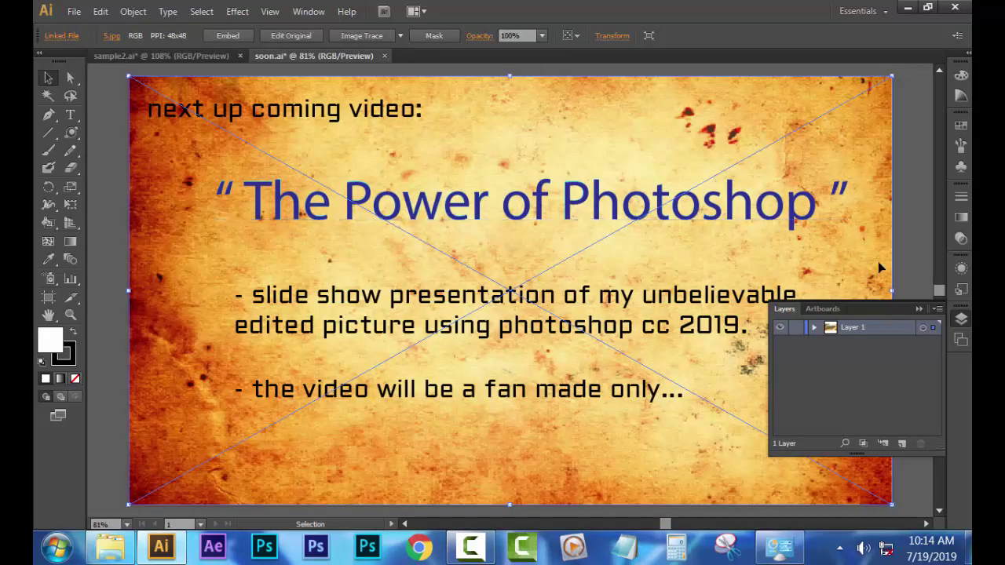
pyautogui.click(919, 310)
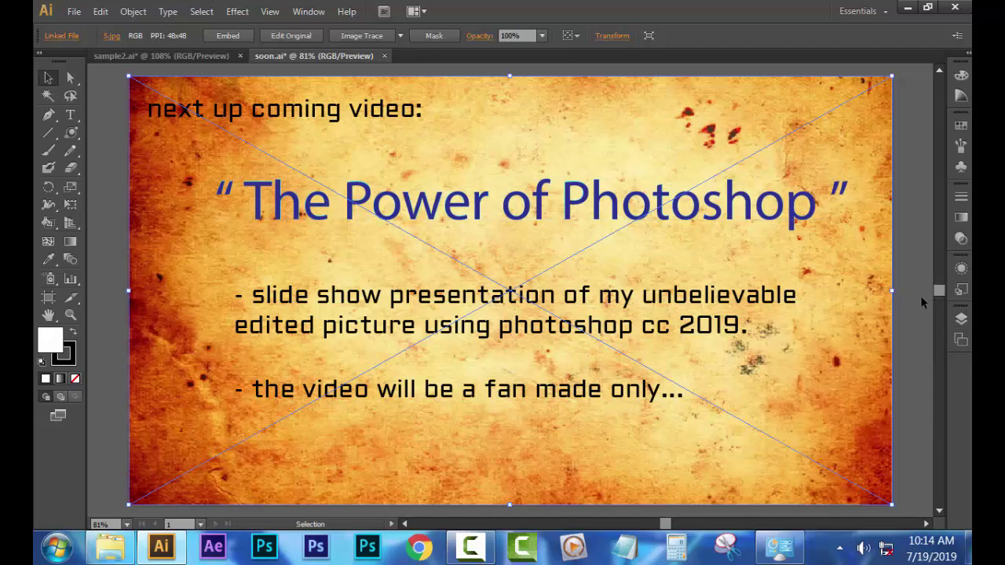
pyautogui.click(921, 295)
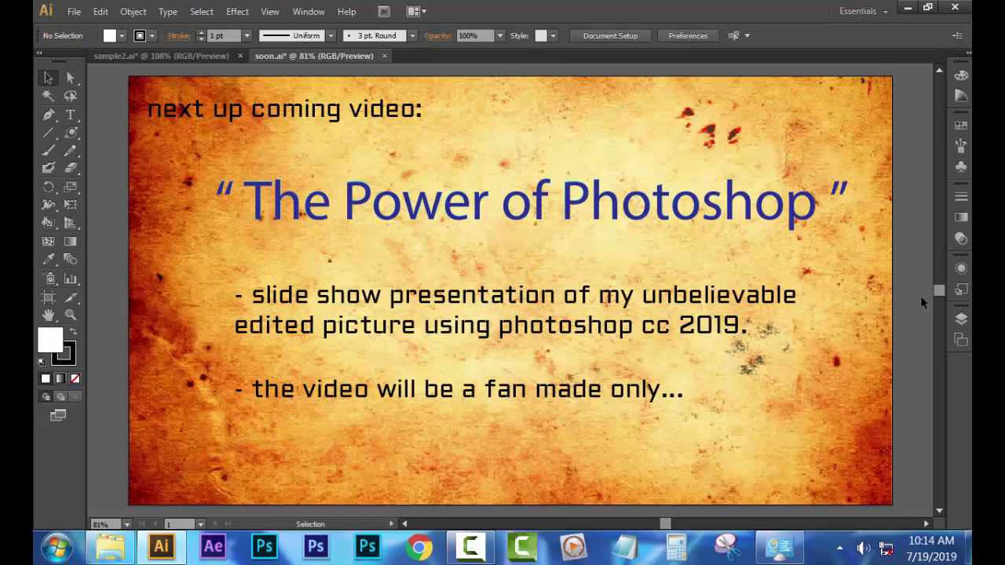